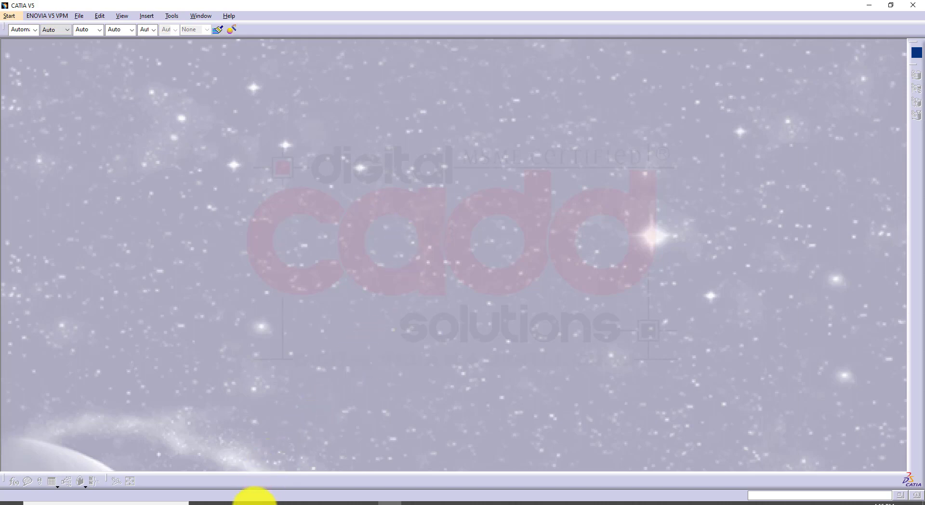
Examine the Clamp Stop model in Figure 6-112 and its views and dimensions in Figure 6-113 of the PDF book.
left_click(255, 503)
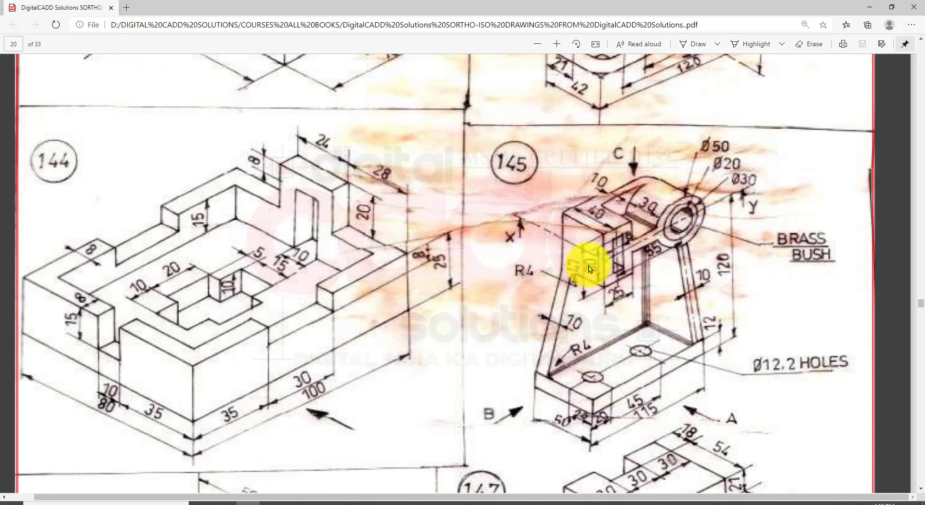
left_click(869, 5)
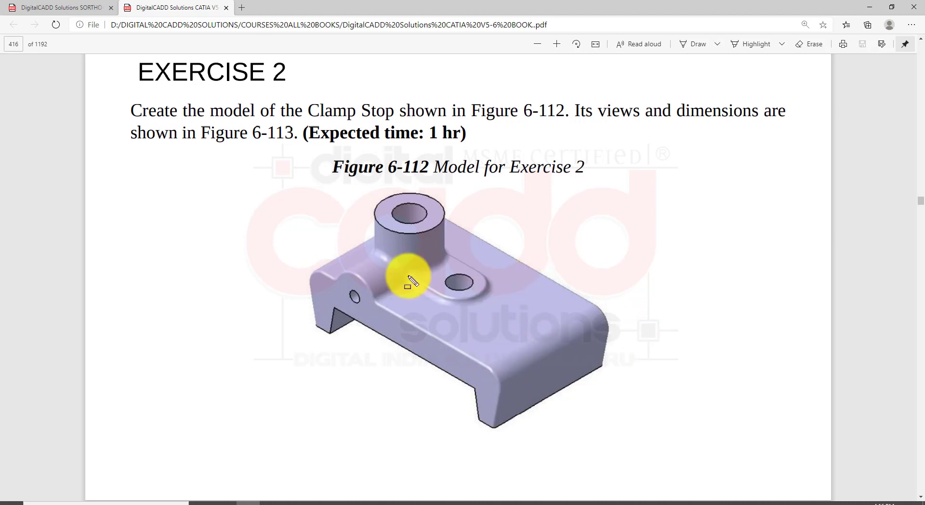
mouse_move(275, 173)
left_mouse_down()
mouse_move(473, 341)
mouse_move(670, 454)
left_mouse_up()
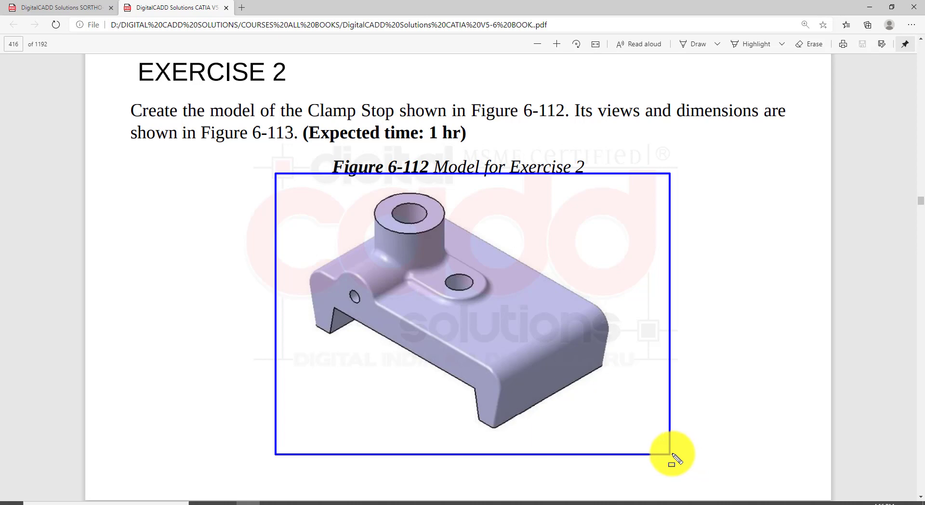
key("Escape")
scroll(549, 361, "down", 12)
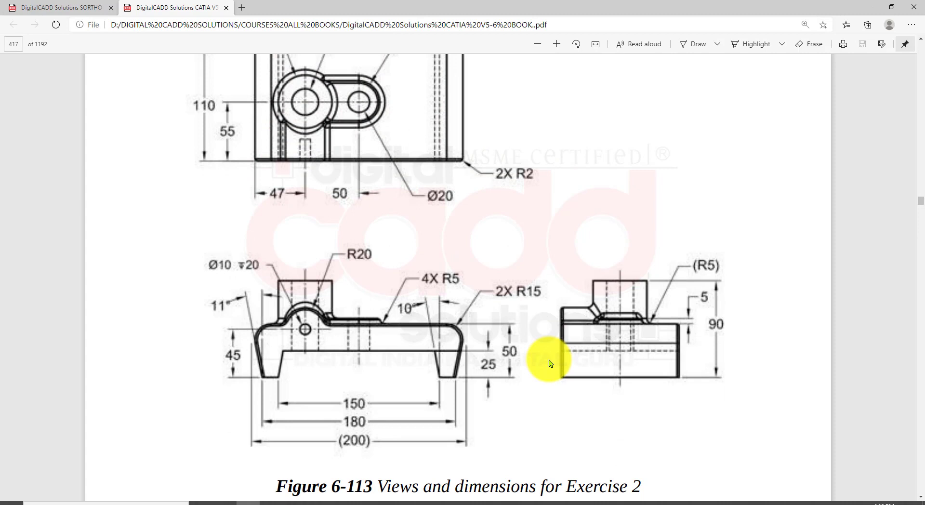
mouse_move(190, 230)
left_mouse_down()
mouse_move(282, 333)
mouse_move(550, 441)
left_mouse_up()
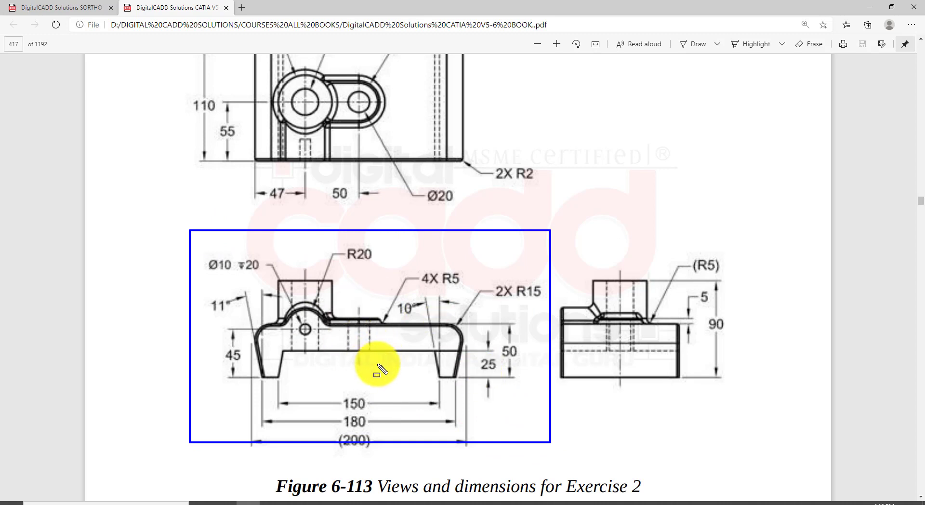
key("Escape")
scroll(380, 357, "up", 3)
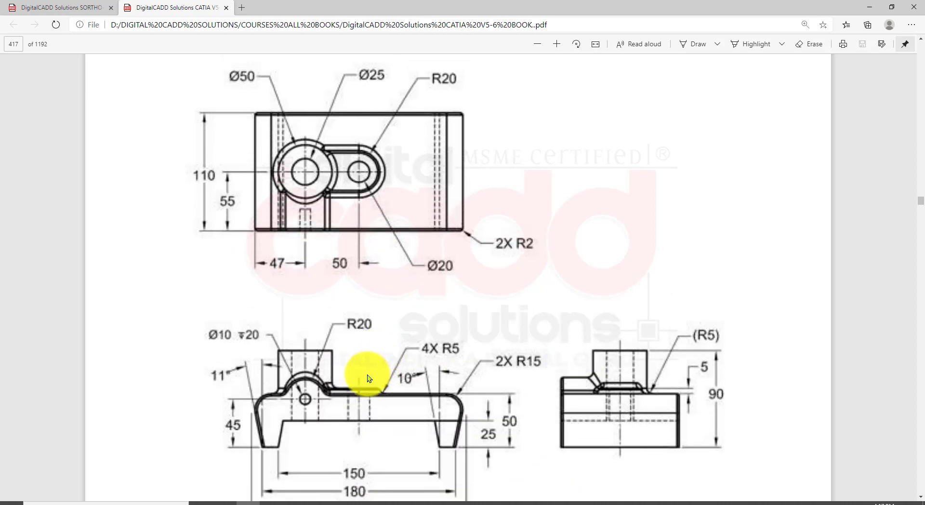
mouse_move(163, 86)
left_mouse_down()
mouse_move(441, 377)
mouse_move(804, 502)
mouse_move(773, 495)
left_mouse_up()
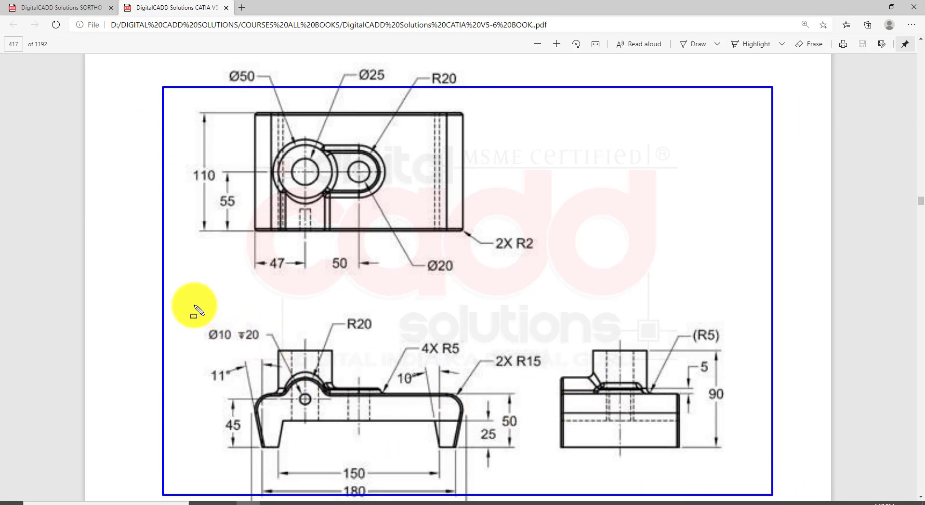
mouse_move(194, 304)
left_mouse_down()
mouse_move(470, 463)
mouse_move(552, 477)
left_mouse_up()
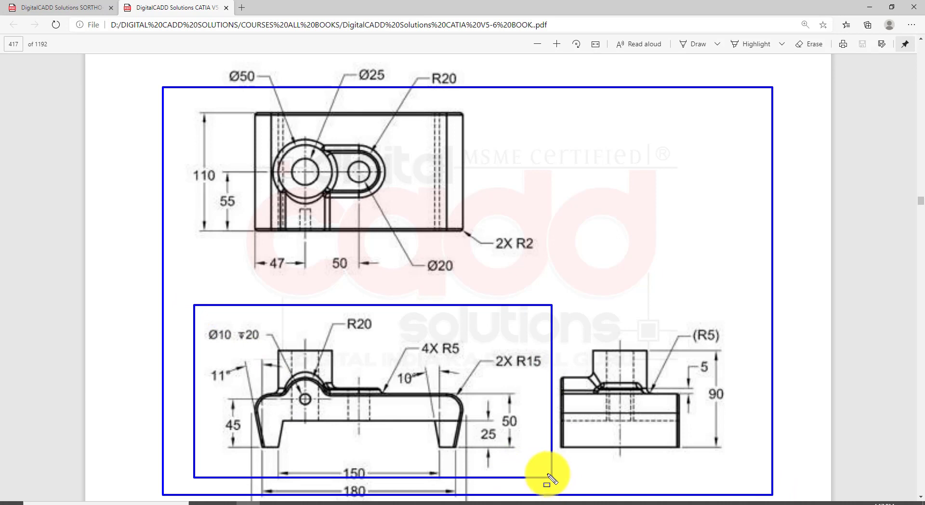
mouse_move(187, 72)
left_mouse_down()
mouse_move(294, 159)
mouse_move(503, 271)
mouse_move(546, 276)
left_mouse_up()
left_click(543, 304)
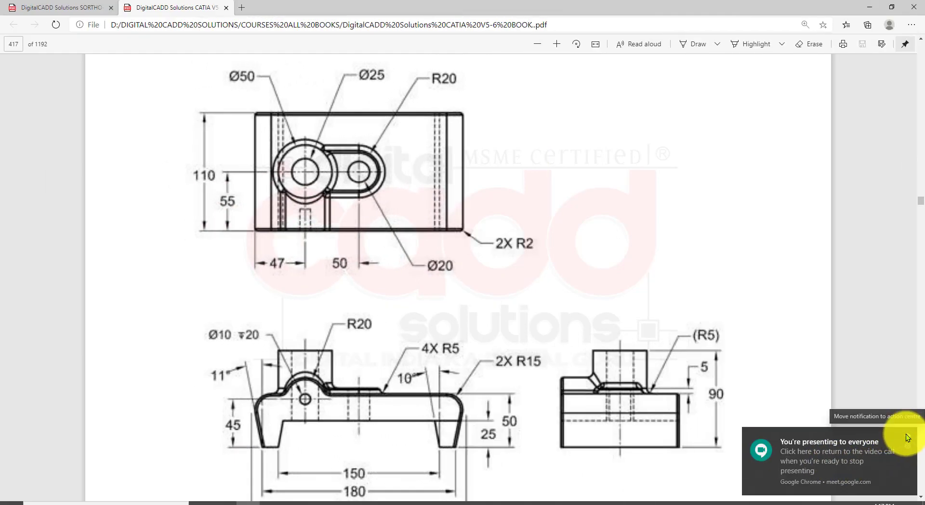
left_click(908, 438)
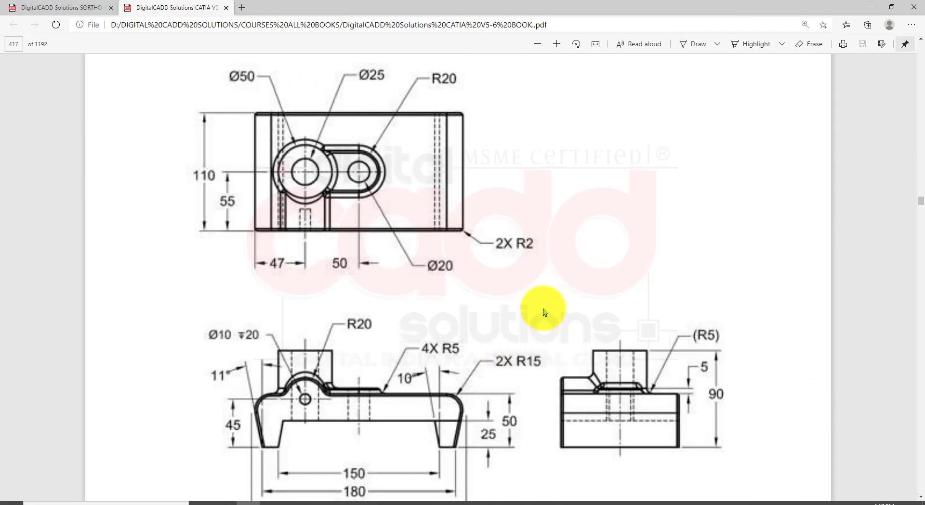
Switch to CATIA V5 and create a new part named Part1 with hybrid design enabled.
left_click(391, 501)
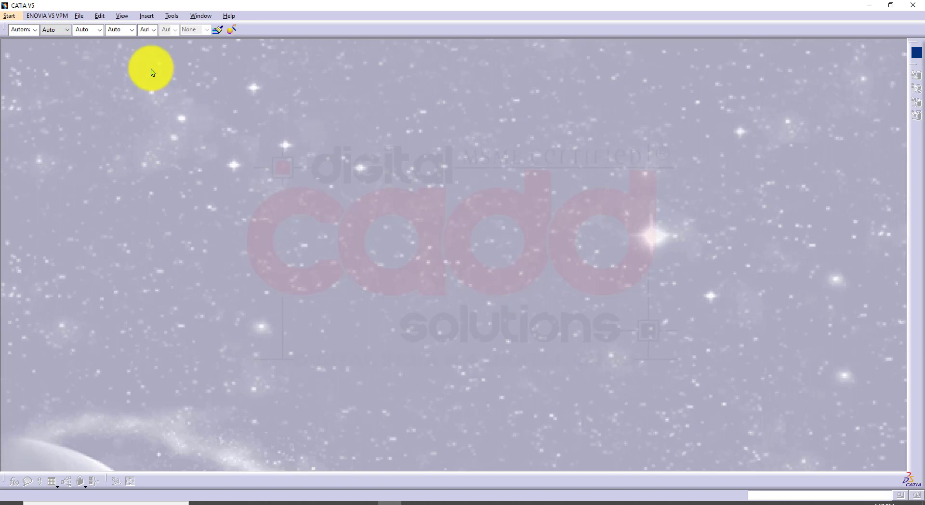
left_click(16, 16)
left_click(33, 38)
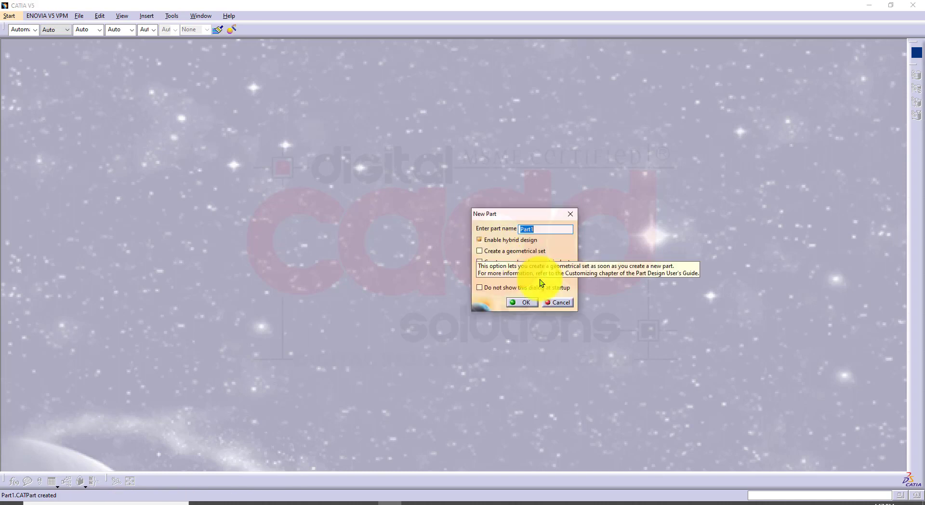
left_click(521, 303)
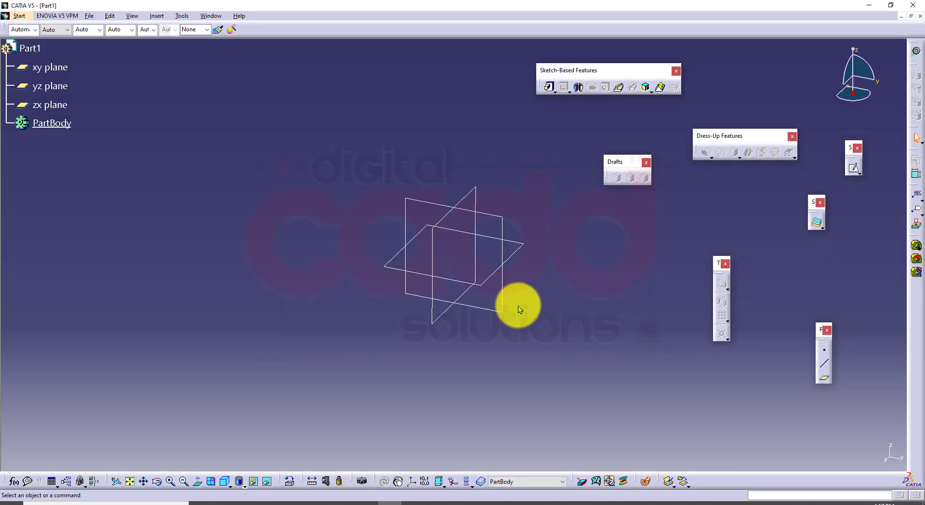
Check the Clamp Stop's front view in the PDF drawing and start a sketch on the yz plane in CATIA.
left_click(261, 504)
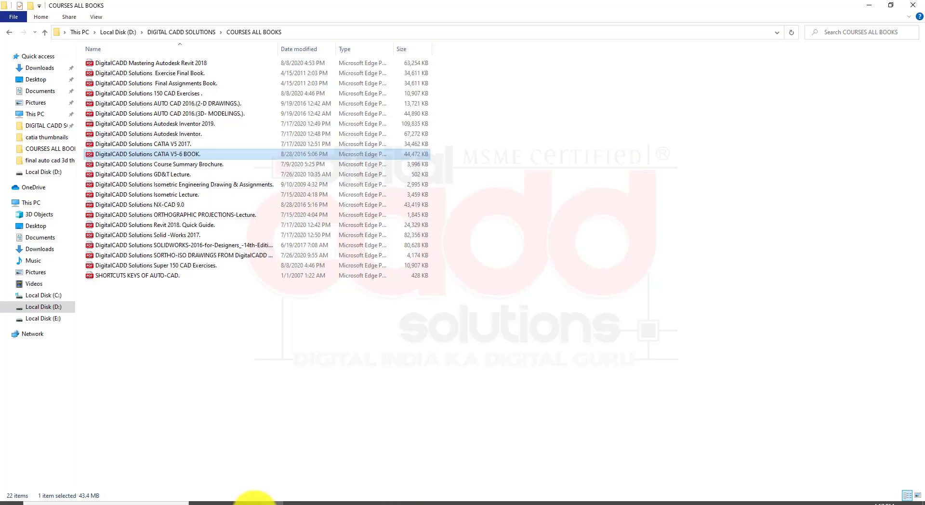
left_click(911, 6)
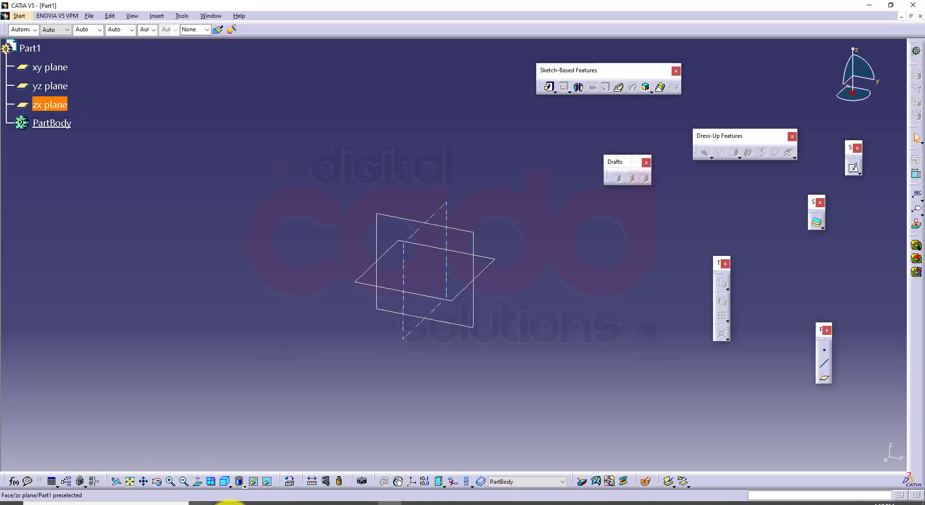
left_click(254, 503)
scroll(424, 363, "down", 2)
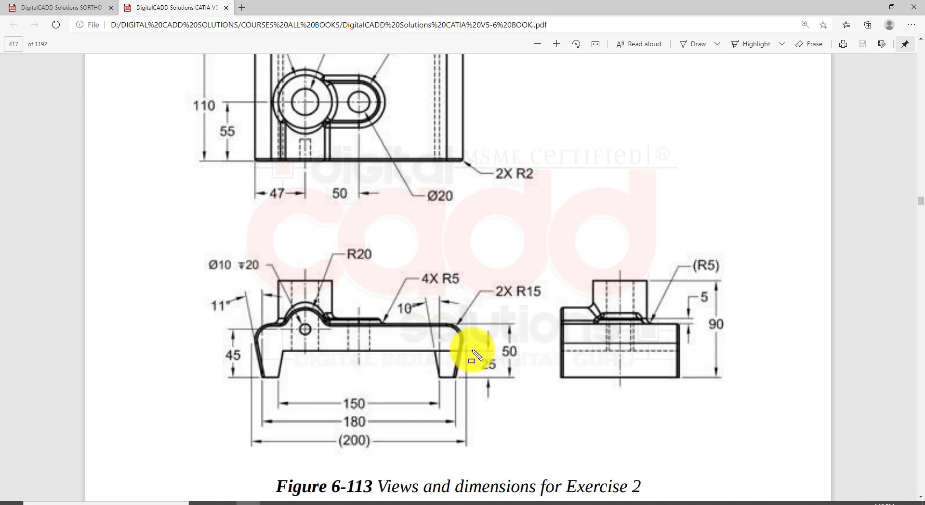
mouse_move(181, 231)
left_mouse_down()
mouse_move(423, 361)
mouse_move(551, 457)
left_mouse_up()
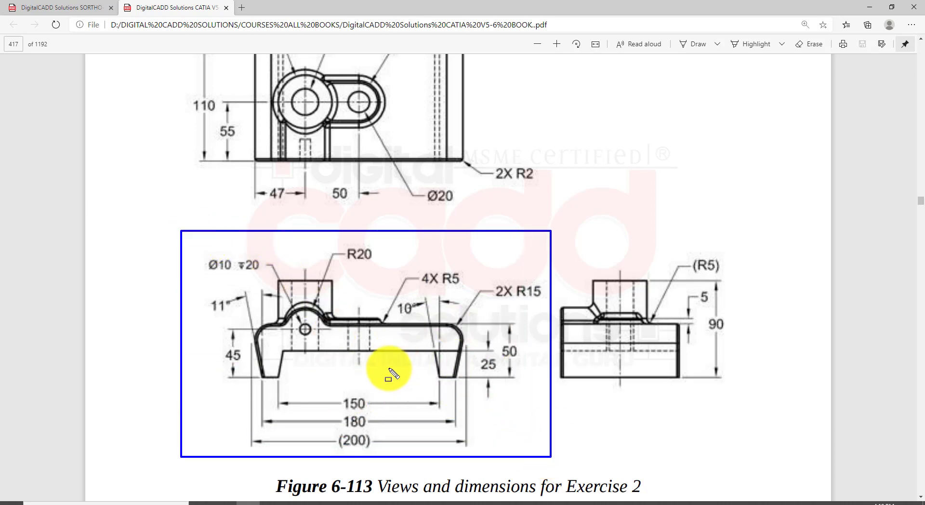
key("Escape")
left_click(388, 502)
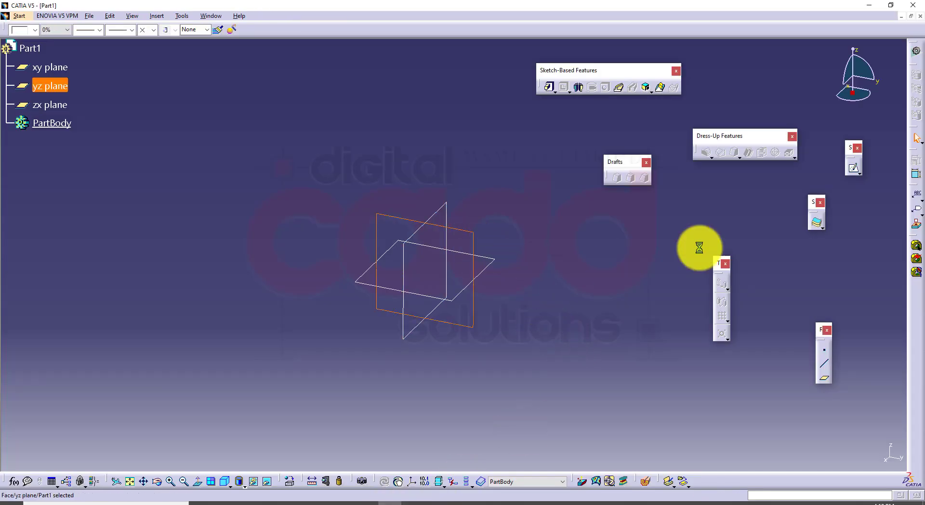
left_click(854, 168)
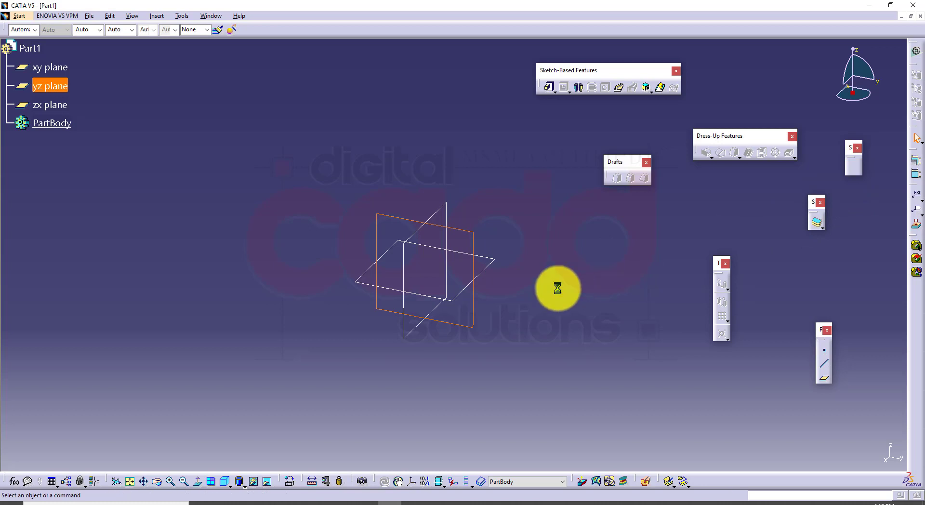
middle_click_drag(503, 276, 482, 304)
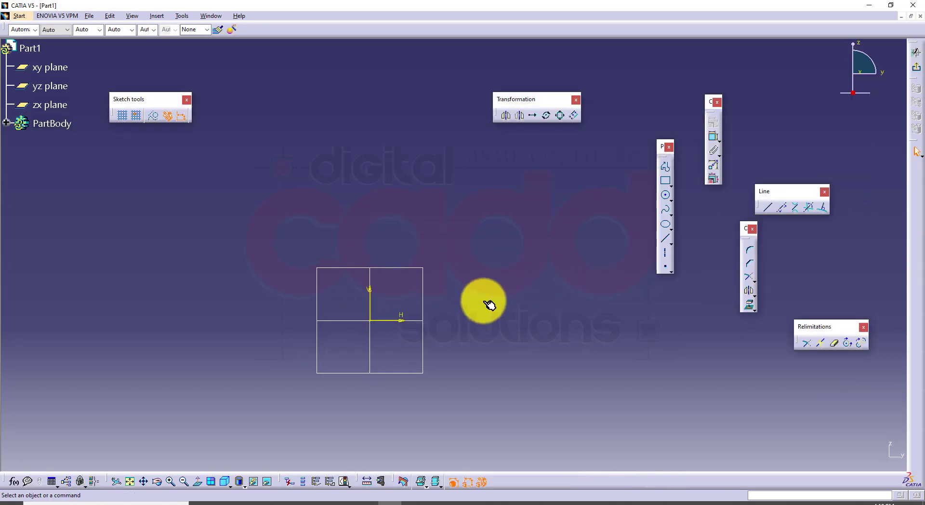
Sketch a 200 mm horizontal line above the origin, extended symmetrically from a point on the vertical axis.
left_click(666, 238)
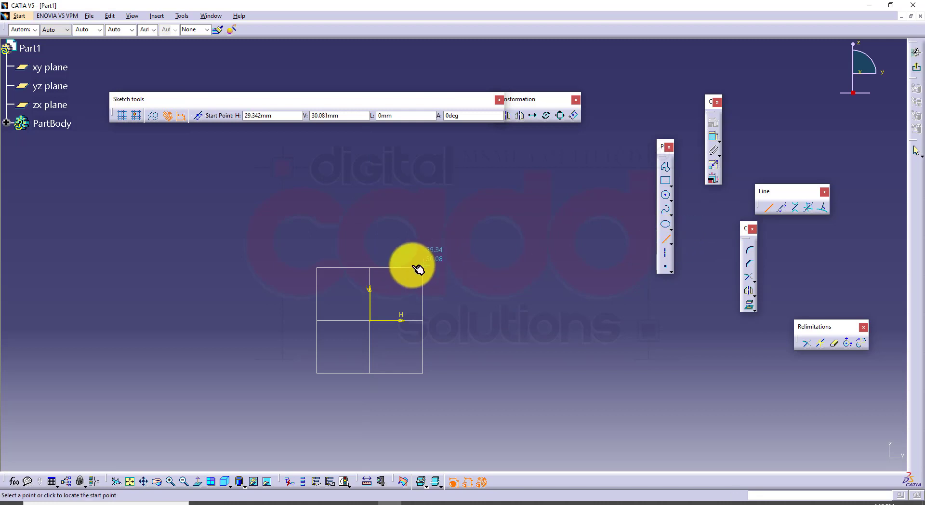
left_click(371, 257)
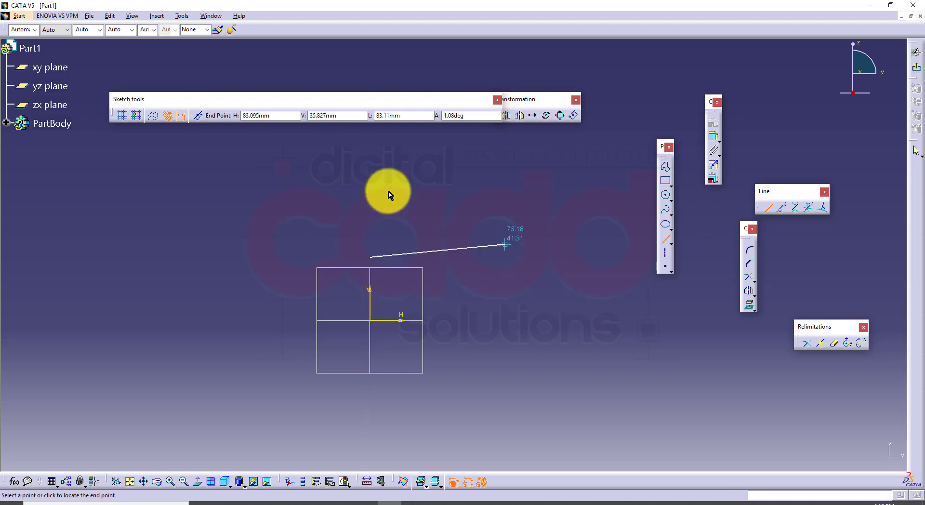
left_click(204, 115)
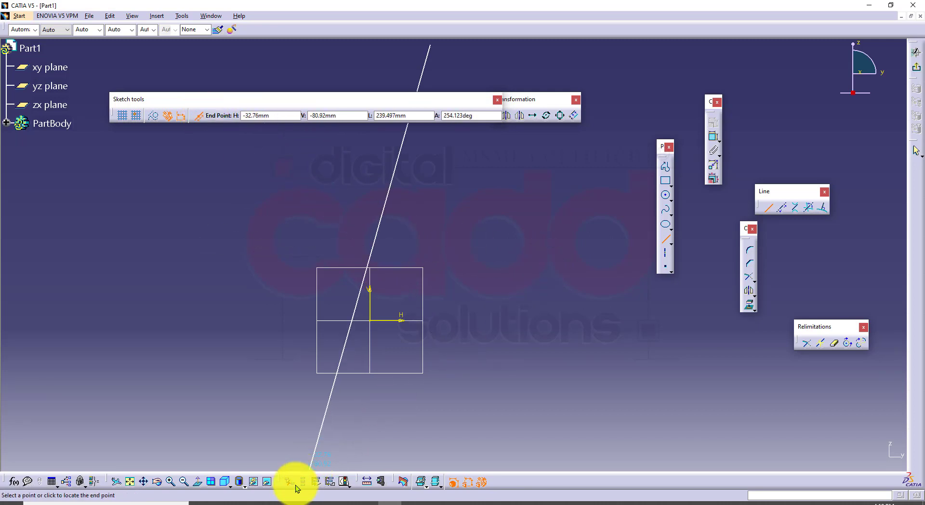
left_click(277, 502)
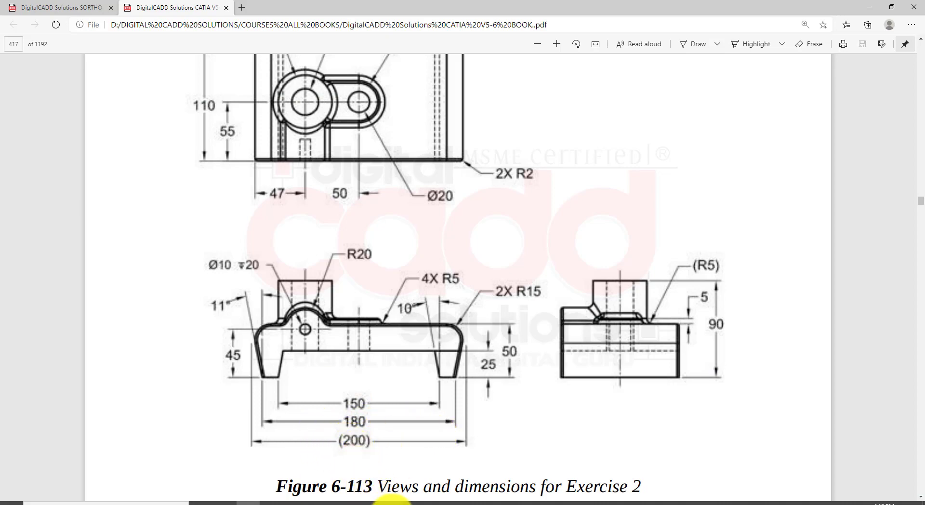
left_click(392, 502)
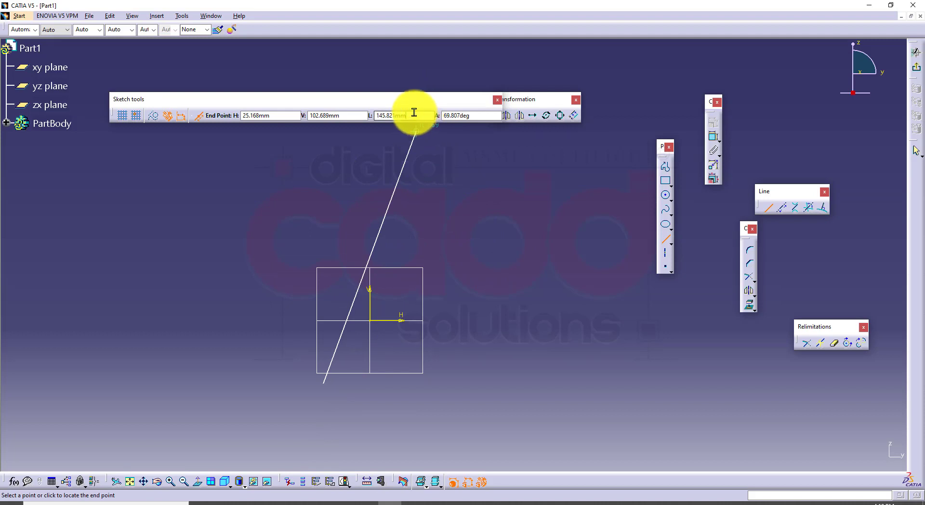
type("200")
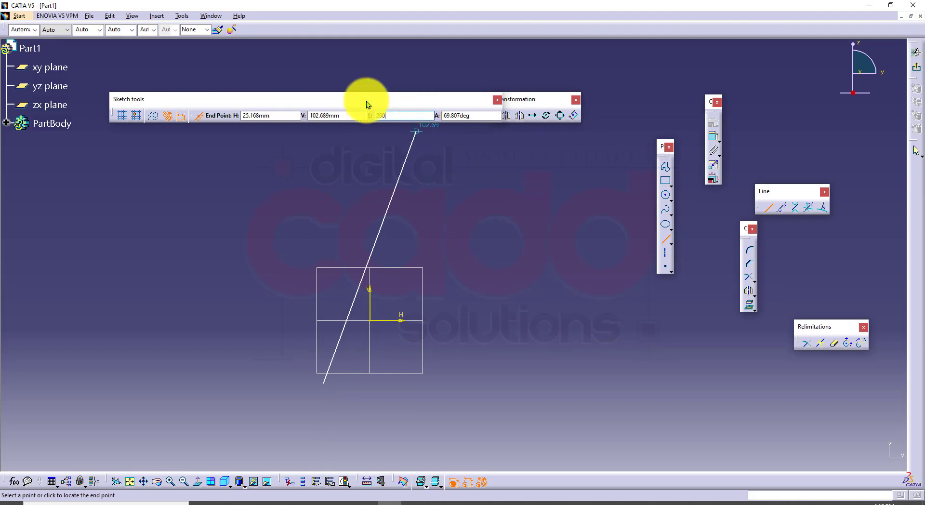
key("Return")
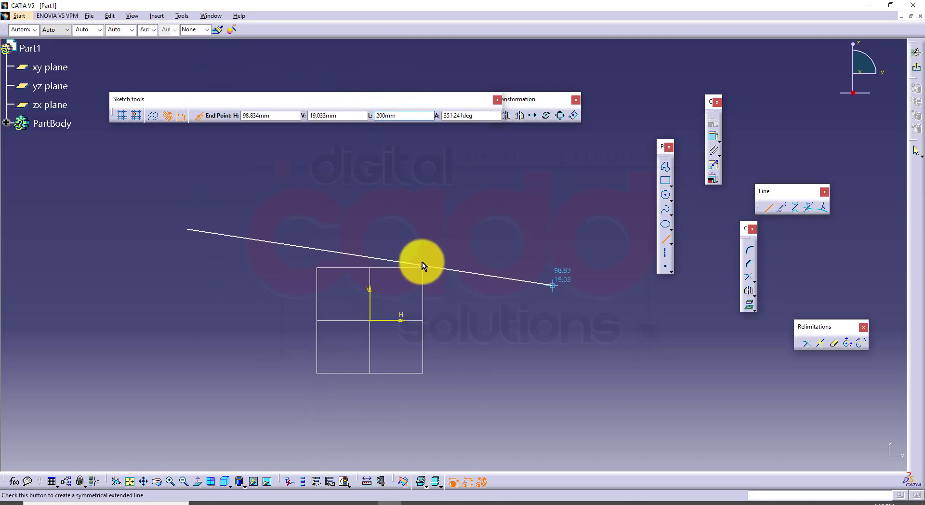
left_click(429, 260)
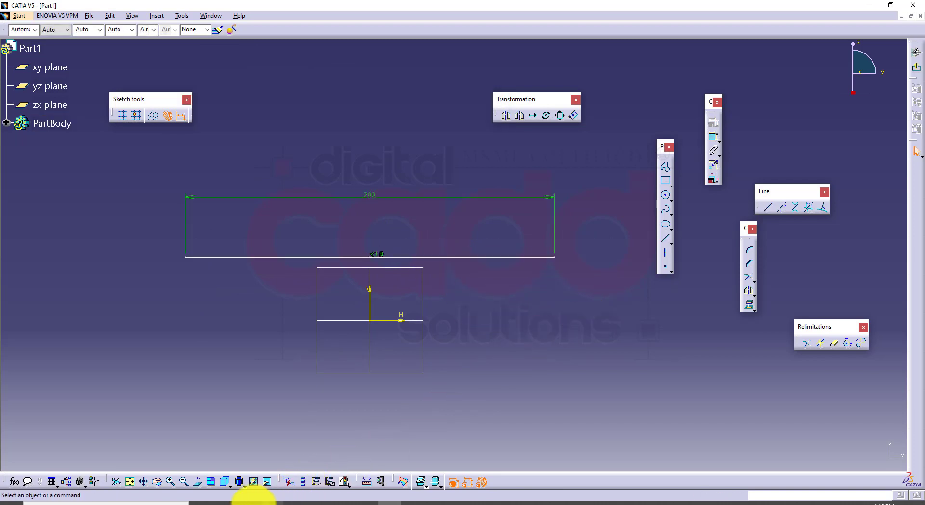
Check the front-view widths in the PDF drawing and sketch the right leg in CATIA, about 34 mm deep, from the 200 mm line's right end.
left_click(248, 501)
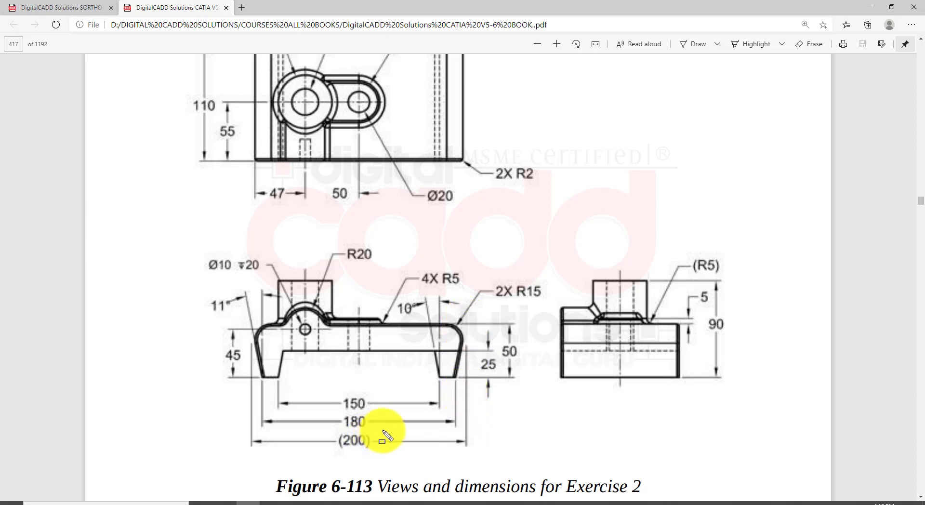
left_click_drag(383, 430, 332, 450)
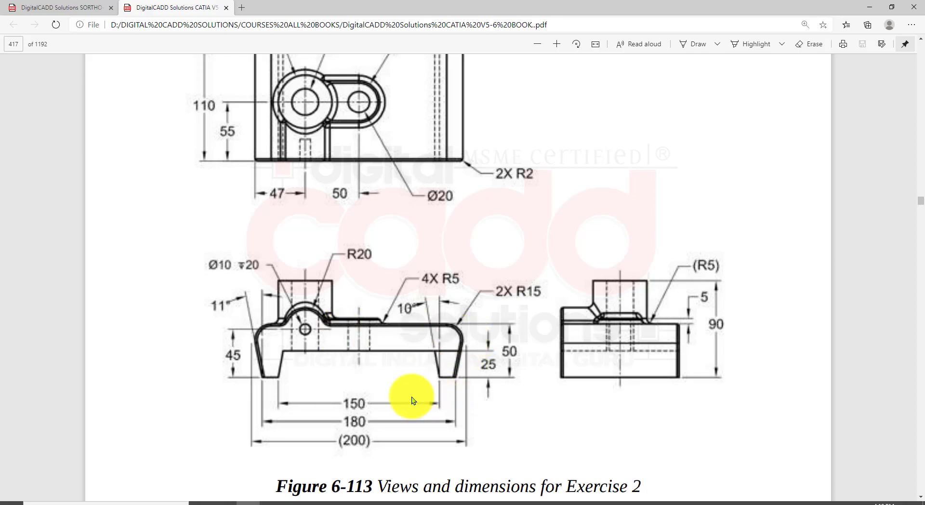
left_click(393, 502)
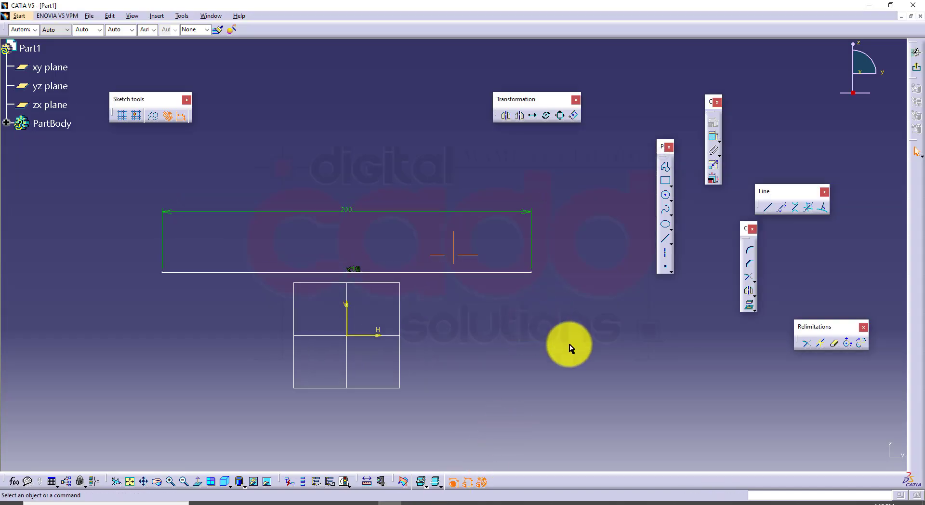
left_click(665, 166)
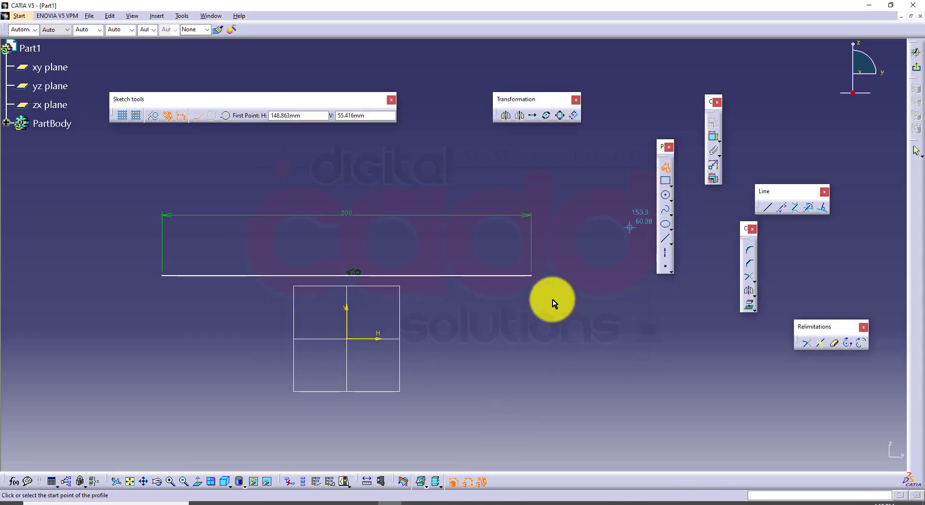
left_click(531, 276)
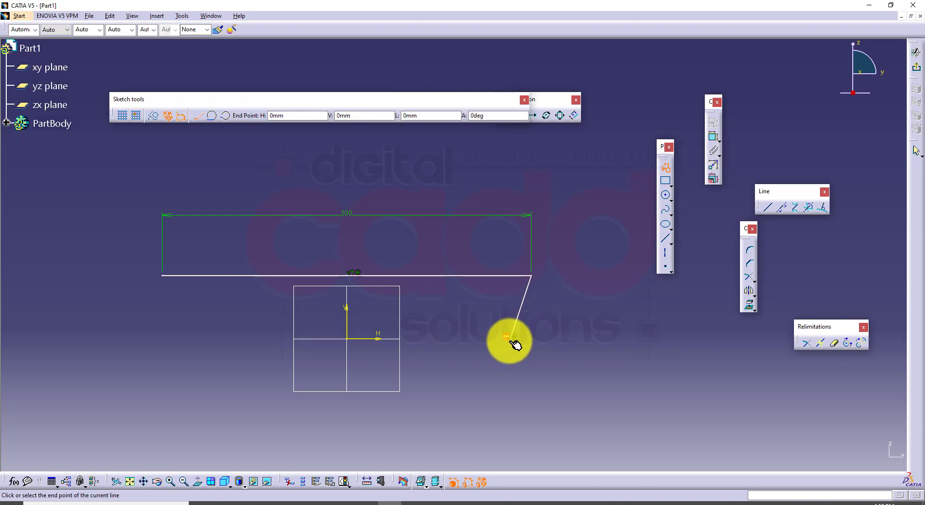
left_click(512, 336)
left_click(489, 339)
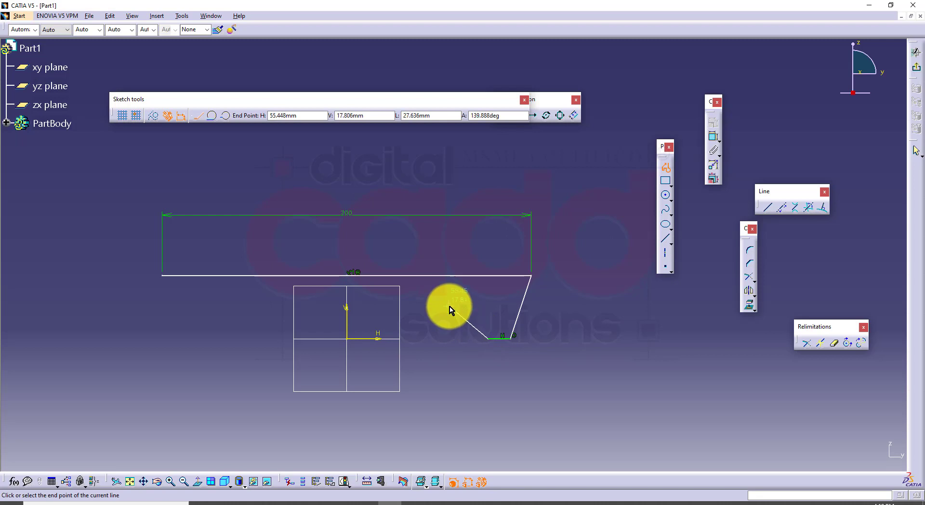
left_click(449, 305)
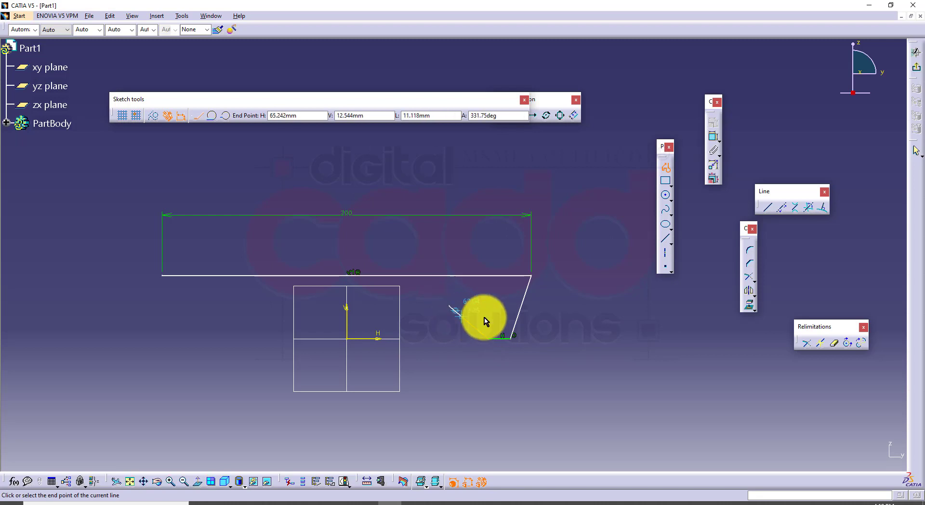
left_click(669, 171)
Mirror the right leg's lines about the vertical axis and join the two legs' inner ends with a horizontal line.
left_click(749, 290)
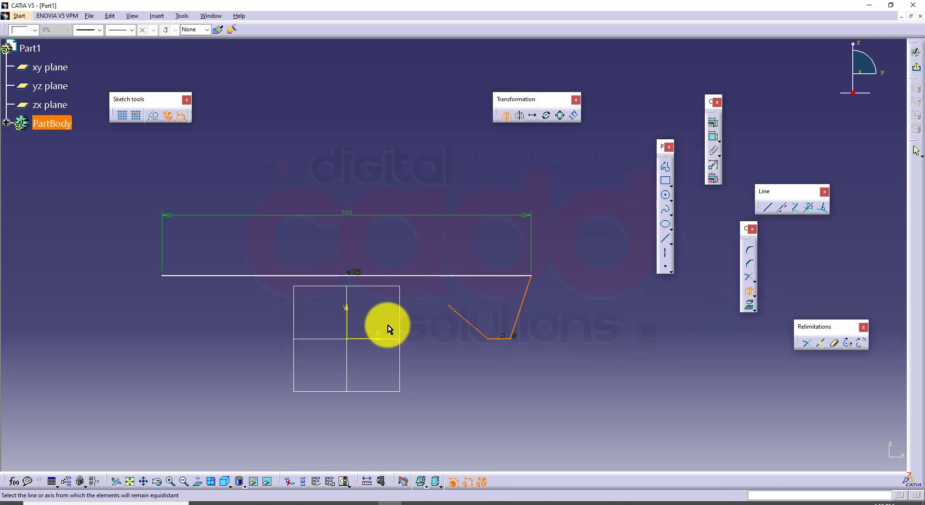
left_click(347, 324)
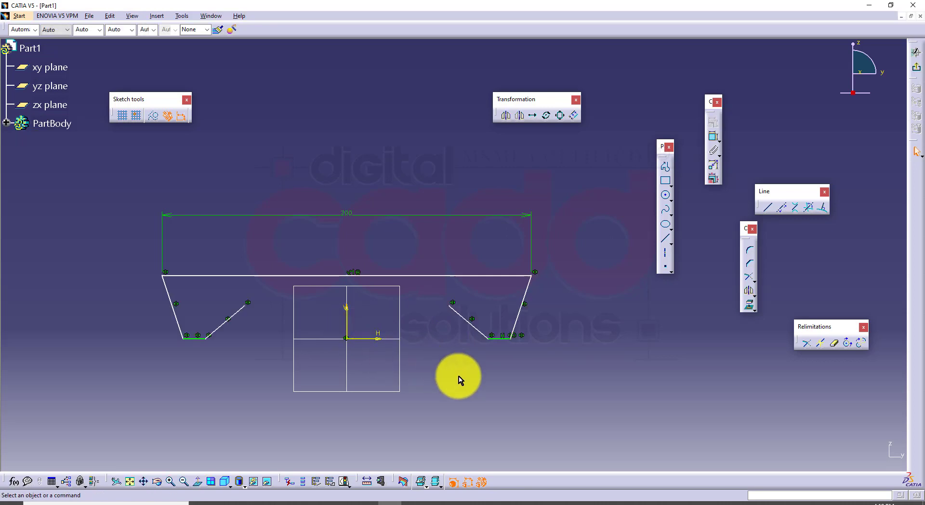
left_click(665, 238)
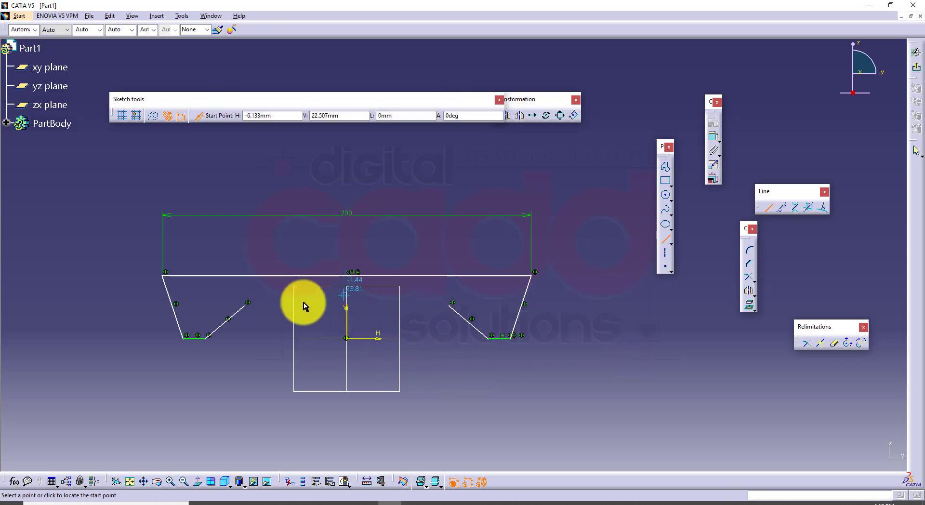
left_click(248, 312)
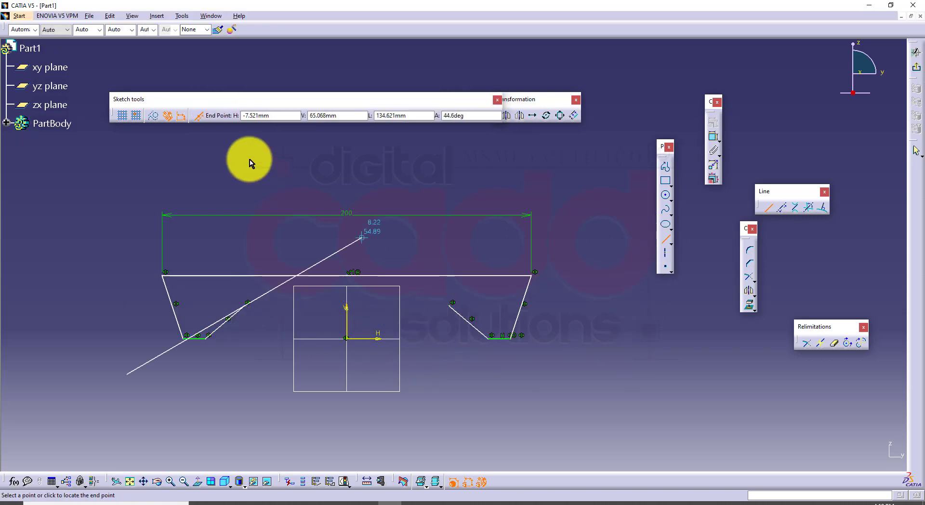
left_click(199, 113)
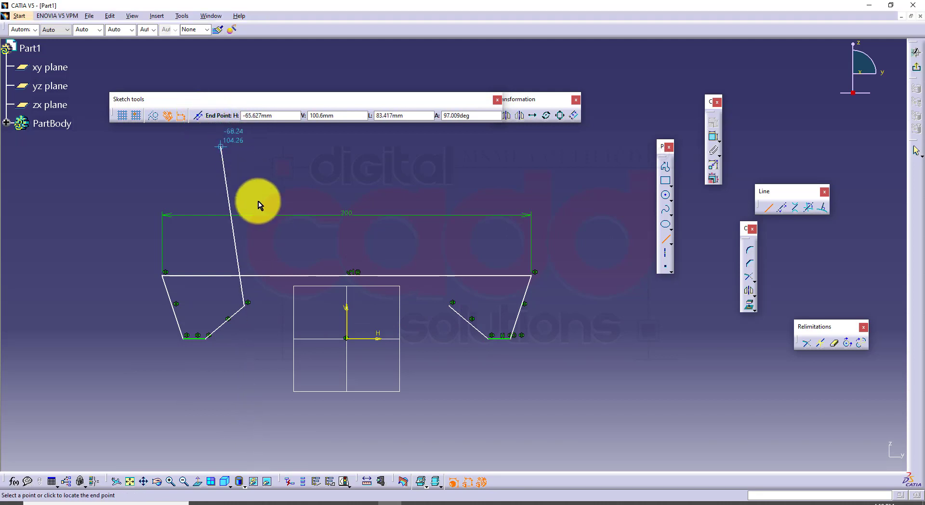
left_click(455, 307)
mouse_move(458, 341)
middle_mouse_down()
mouse_move(496, 356)
mouse_move(500, 332)
middle_mouse_up()
middle_click_drag(461, 389, 450, 382)
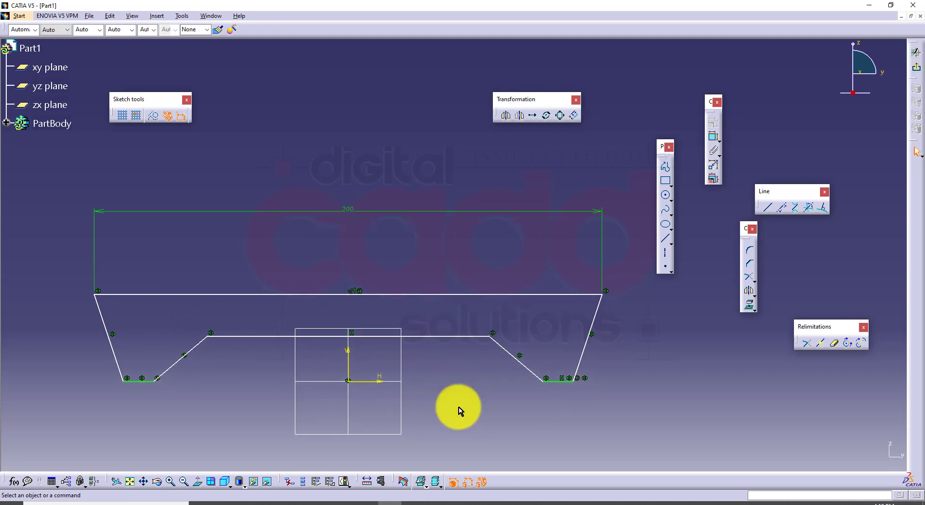
Check the leg spacing in the PDF drawing and dimension the distance between the legs' inner bottom corners as 150 mm in CATIA.
middle_click_drag(524, 380, 515, 363)
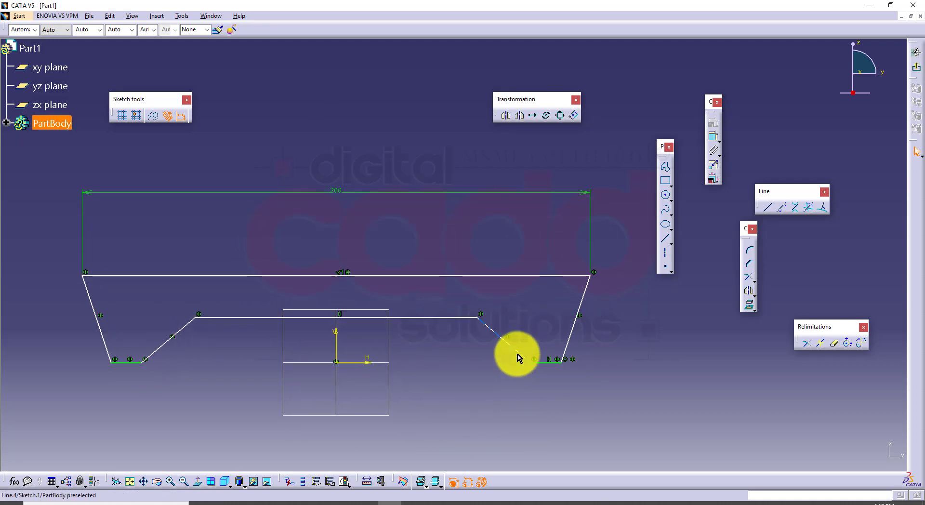
left_click(714, 139)
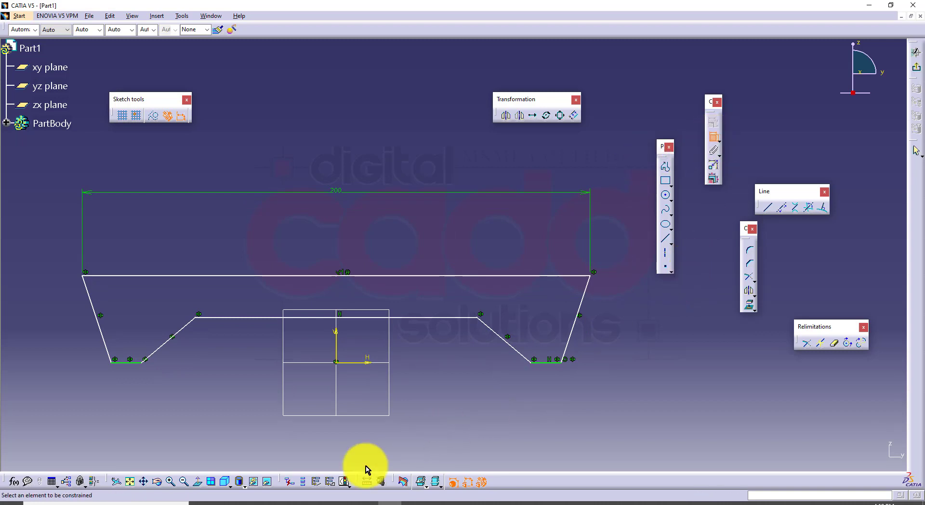
left_click(257, 502)
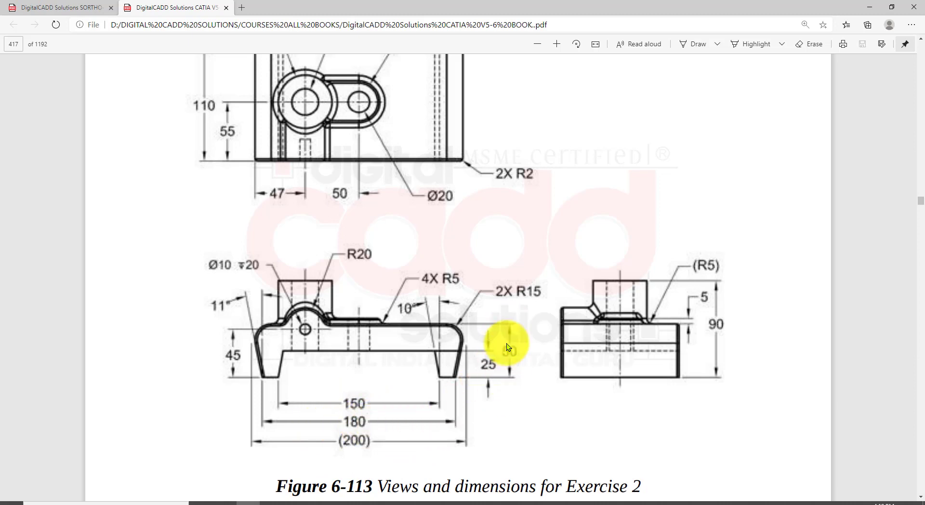
left_click(391, 502)
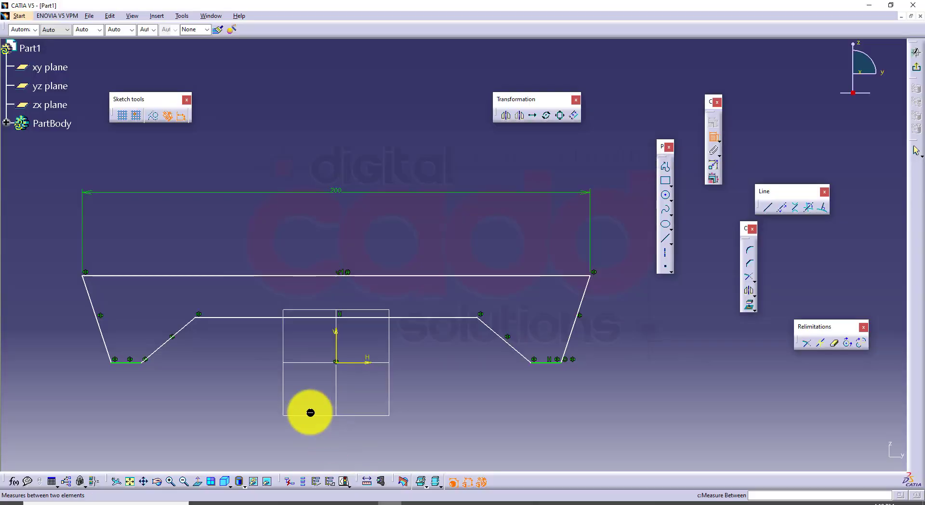
left_click(146, 362)
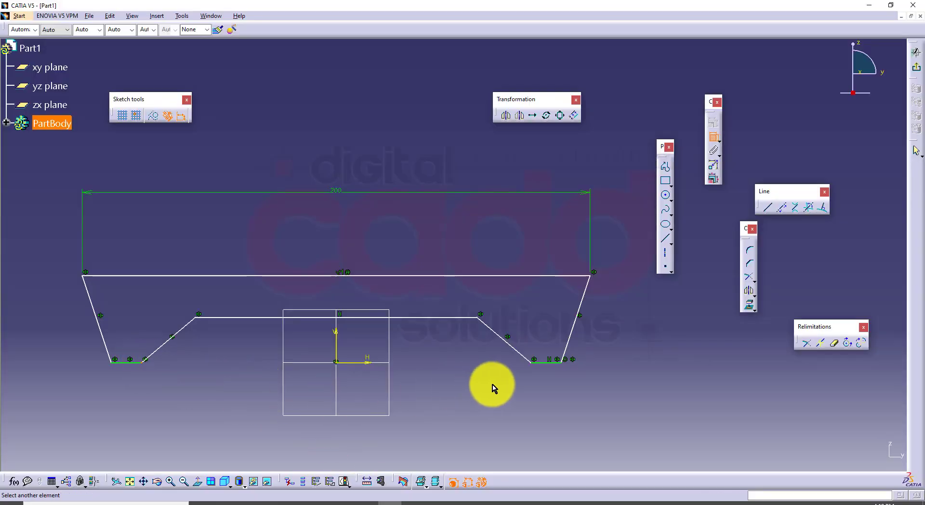
left_click(535, 367)
left_click(363, 394)
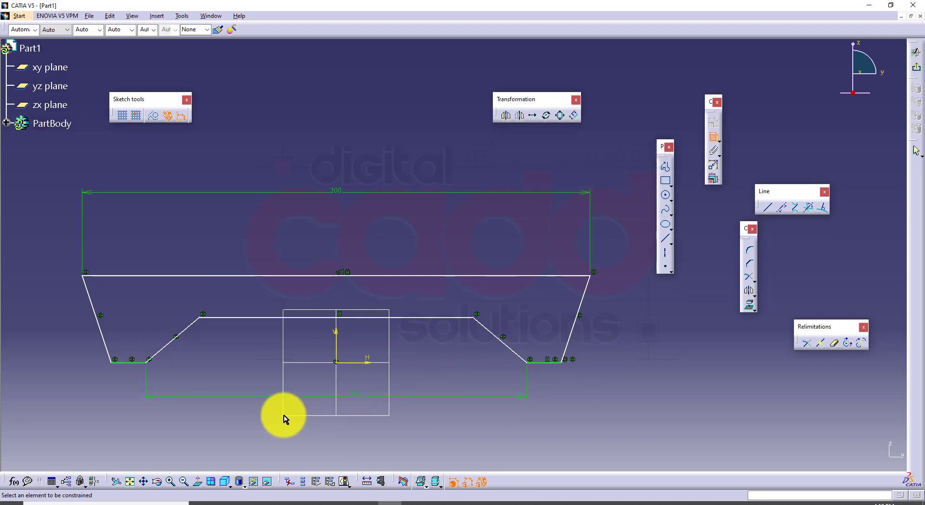
Dimension the distance between the legs' outer bottom corners and set it to 180 mm.
left_click(110, 365)
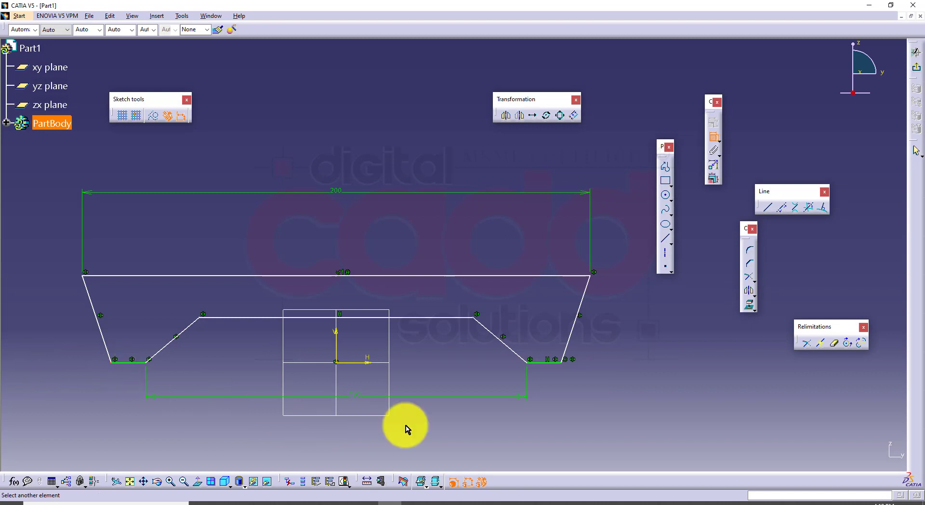
left_click(562, 363)
left_click(393, 446)
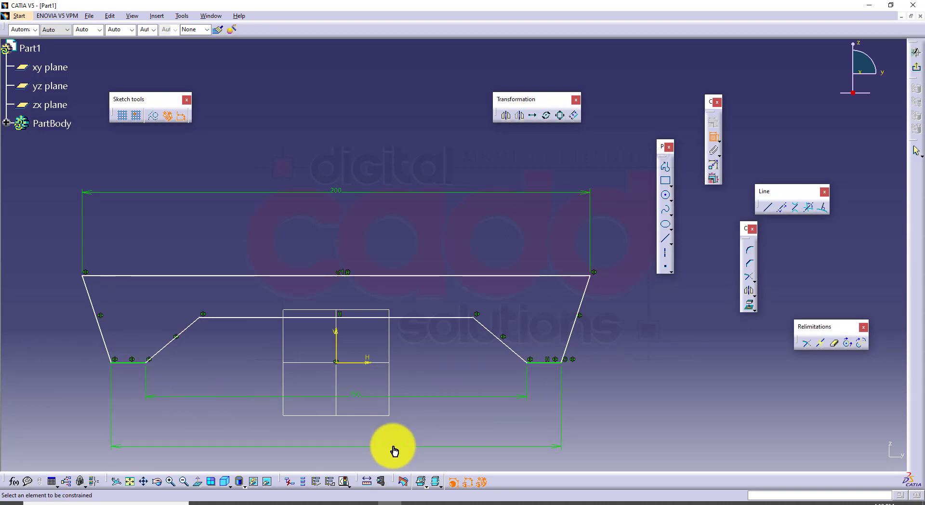
double_click(394, 446)
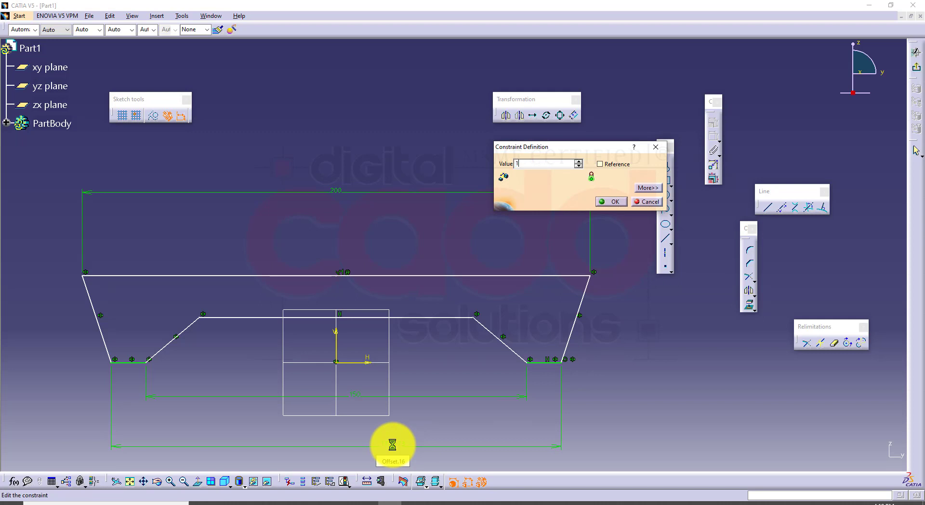
key("Return")
Dimension the profile's overall height from the top line to the right leg's bottom line and set it to 50 mm.
middle_click_drag(564, 399, 469, 371)
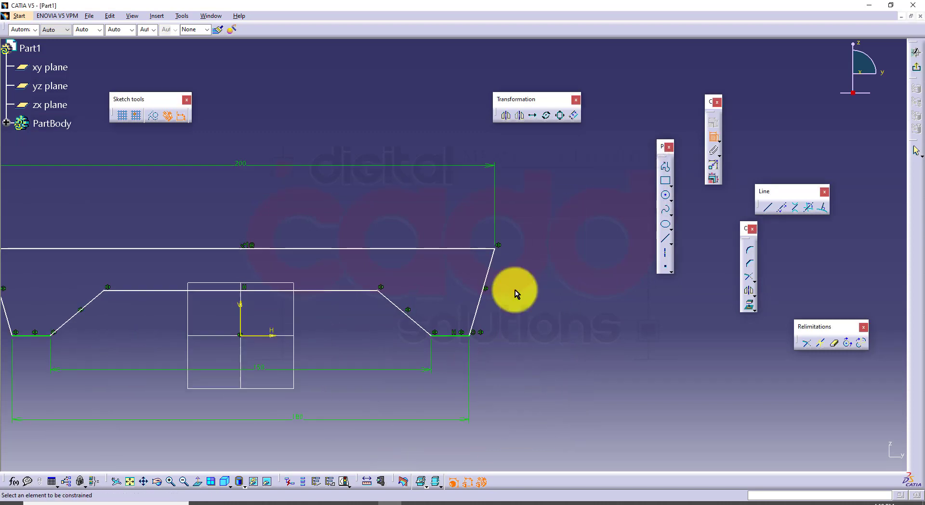
left_click(471, 250)
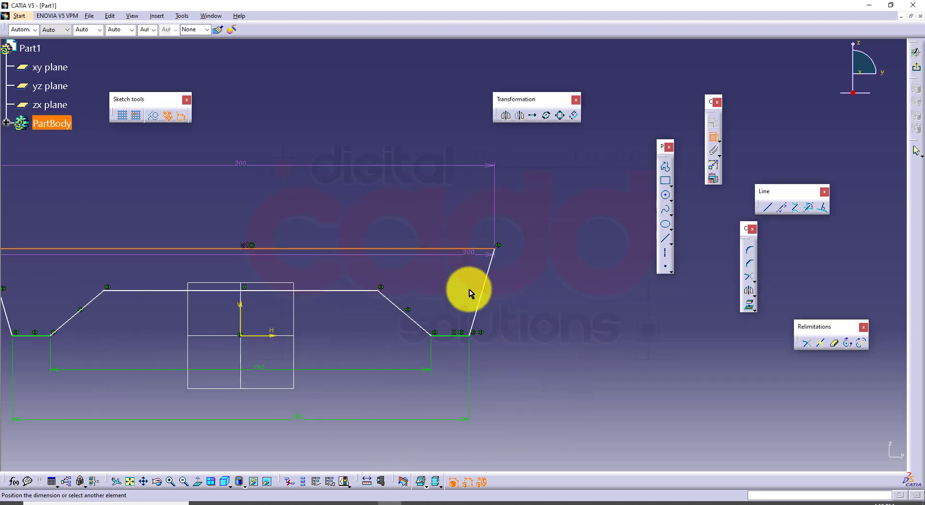
left_click(458, 339)
double_click(585, 303)
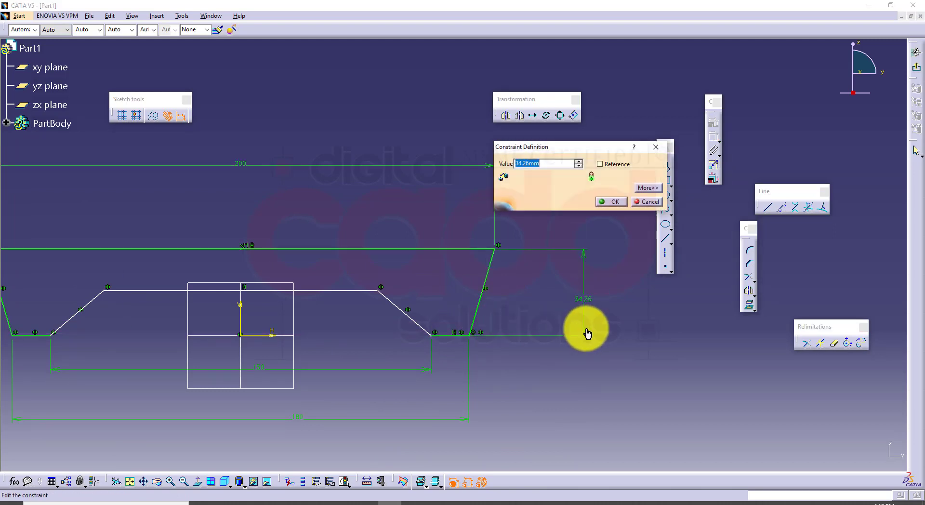
type("50")
key("Return")
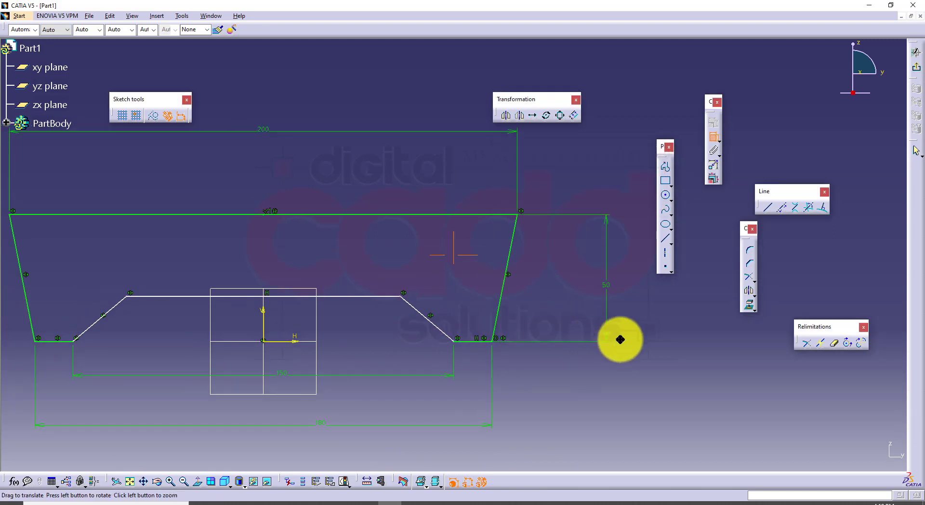
Check the recess dimensions in the PDF drawing and add a vertical dimension of 25 mm for the recess between the legs in CATIA.
left_click(244, 501)
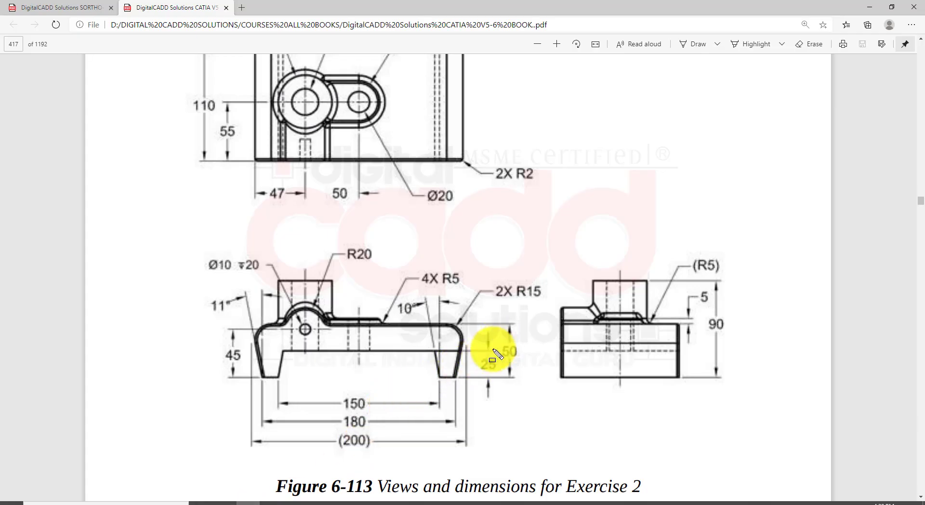
left_click_drag(475, 340, 499, 399)
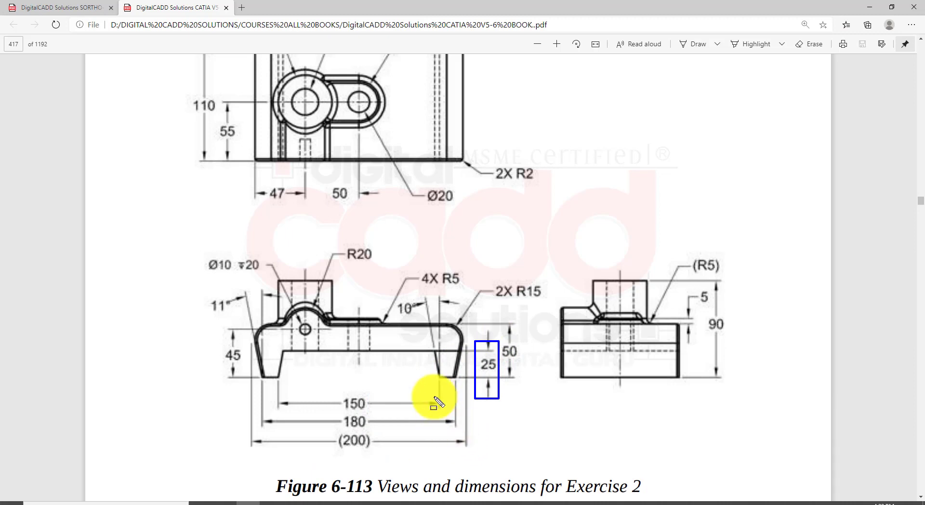
left_click_drag(393, 286, 435, 312)
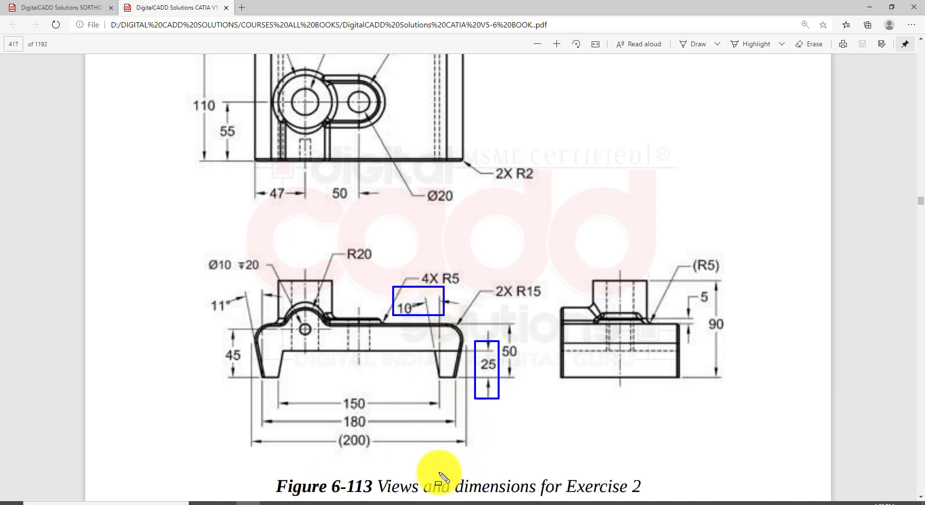
key("Escape")
left_click(392, 503)
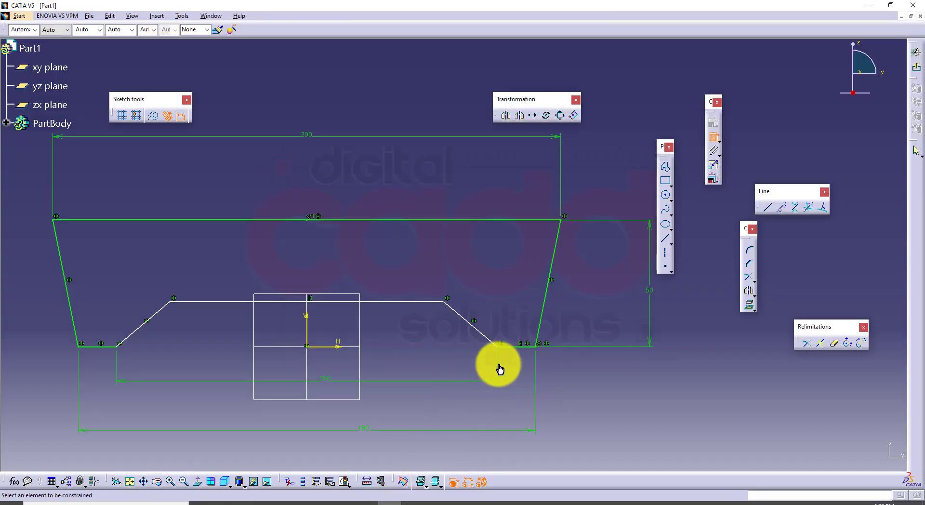
left_click(487, 339)
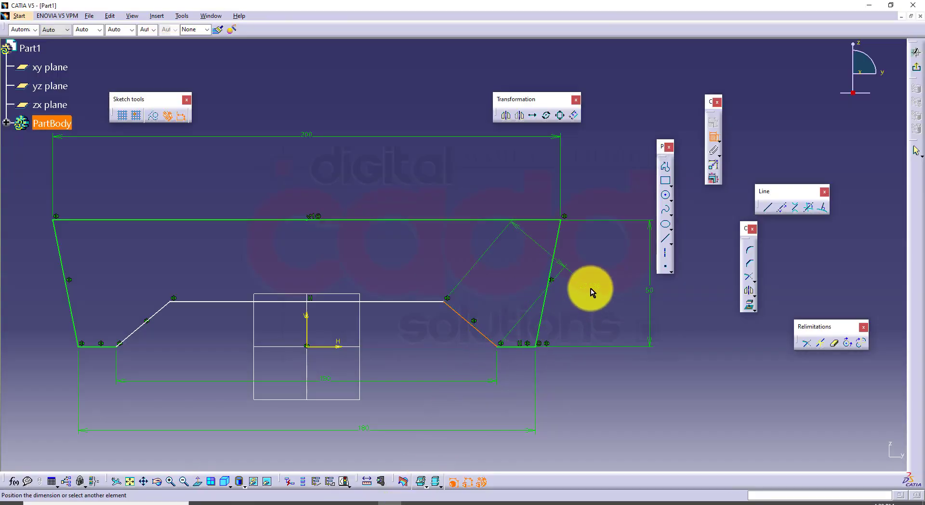
right_click(591, 289)
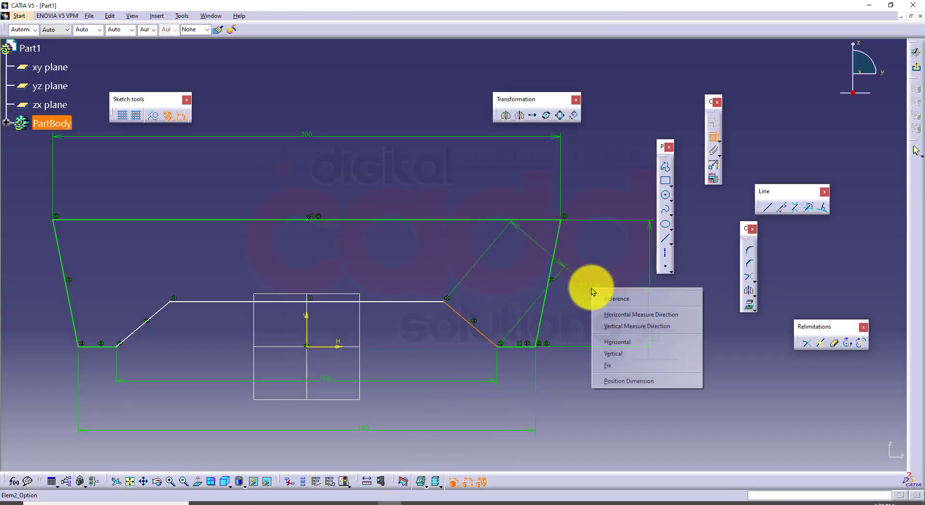
left_click(628, 326)
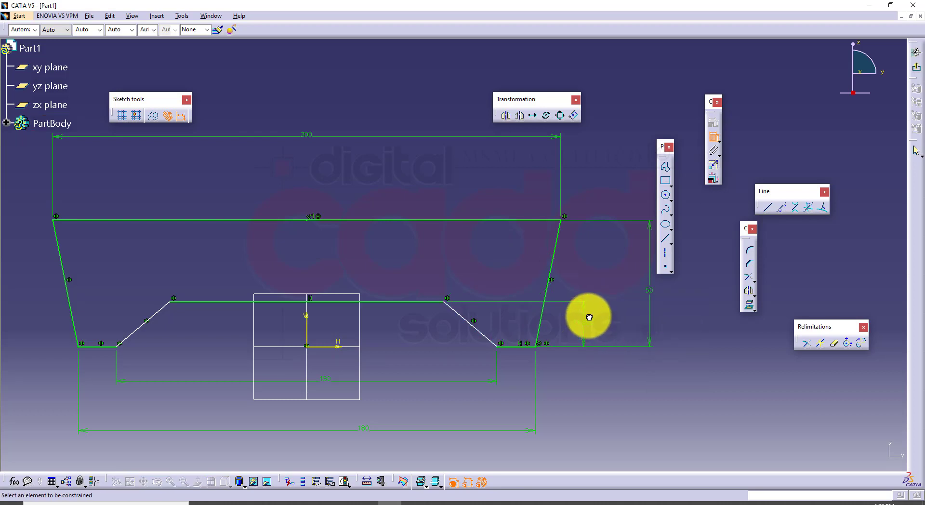
double_click(589, 330)
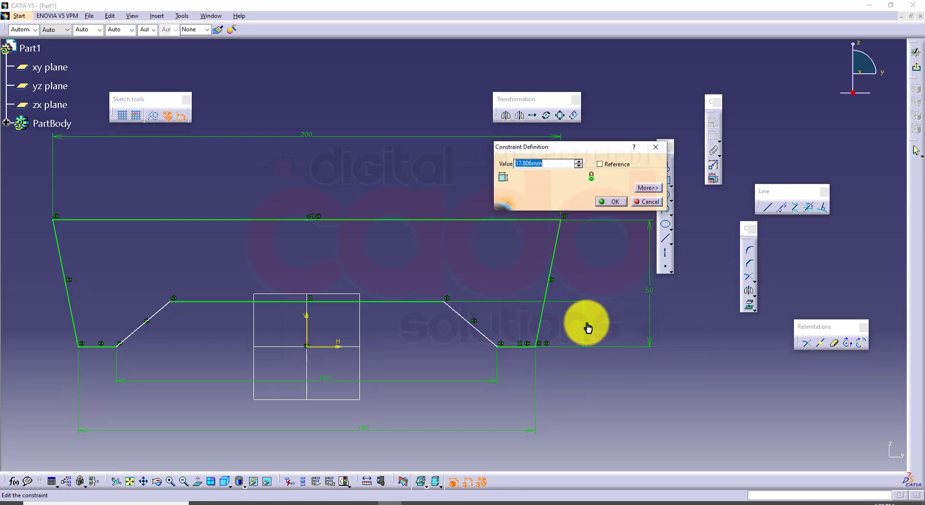
type("25")
key("Return")
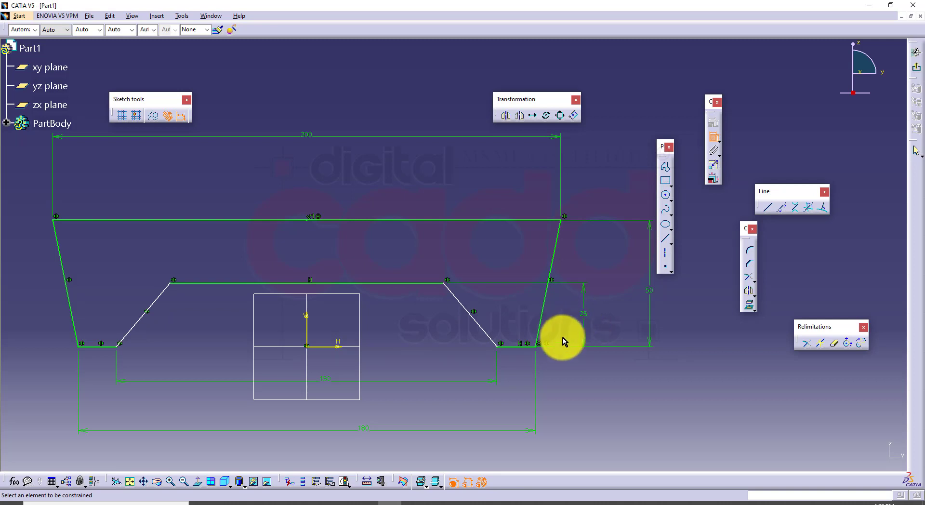
Dimension the angle between the right leg's bottom line and its inner slanted line and set it to 100 degrees.
left_click(527, 348)
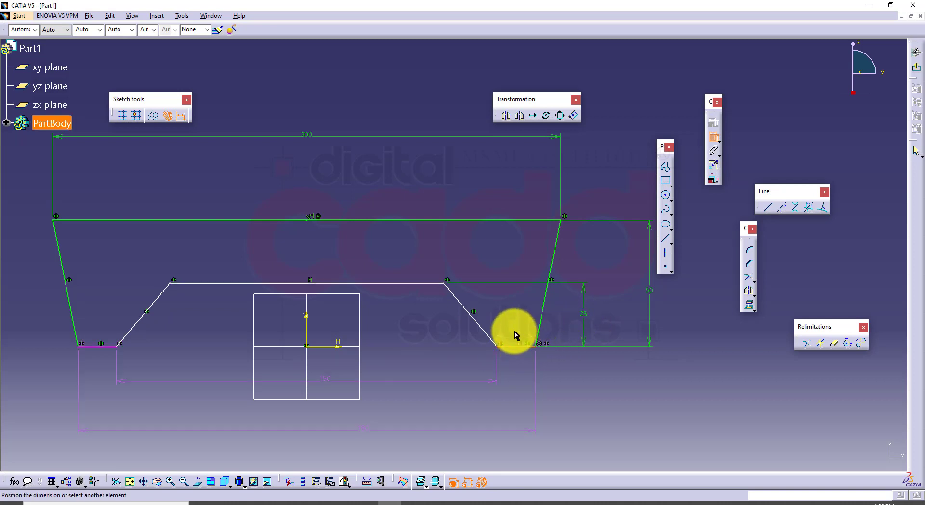
left_click(476, 319)
left_click(509, 305)
double_click(509, 304)
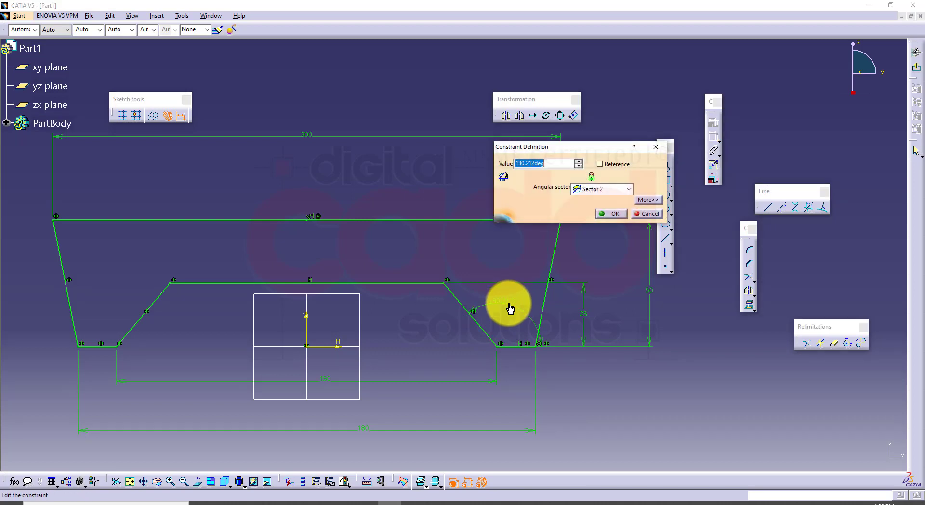
type("100")
key("Return")
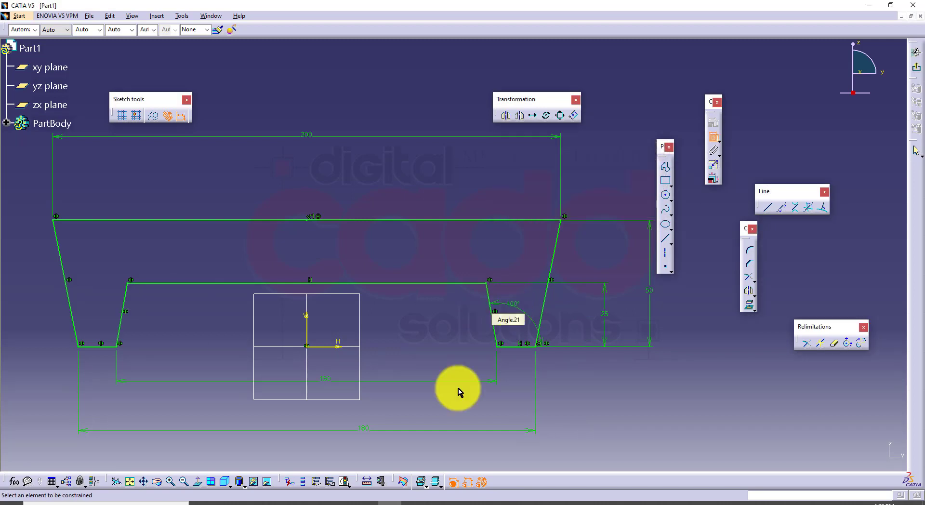
Compare the profile with the front view in the PDF drawing and exit the sketch in CATIA.
left_click(248, 503)
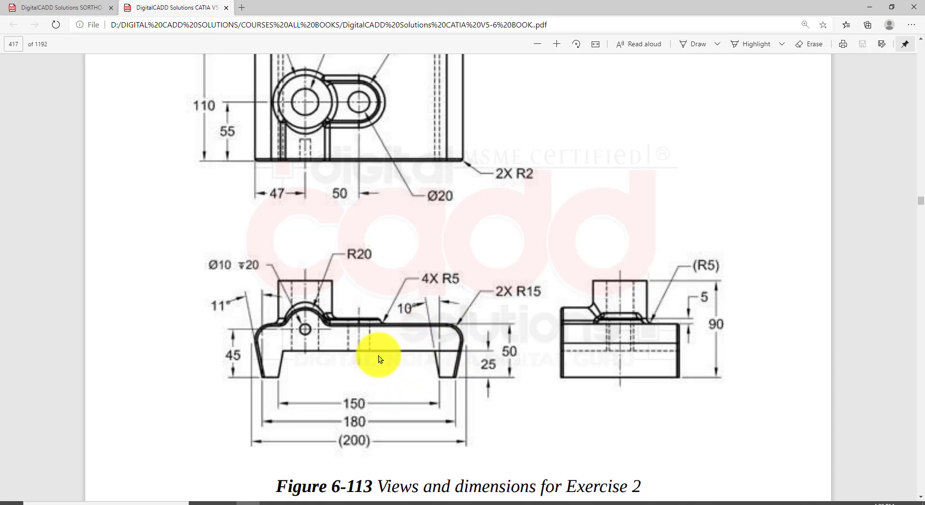
left_click(381, 502)
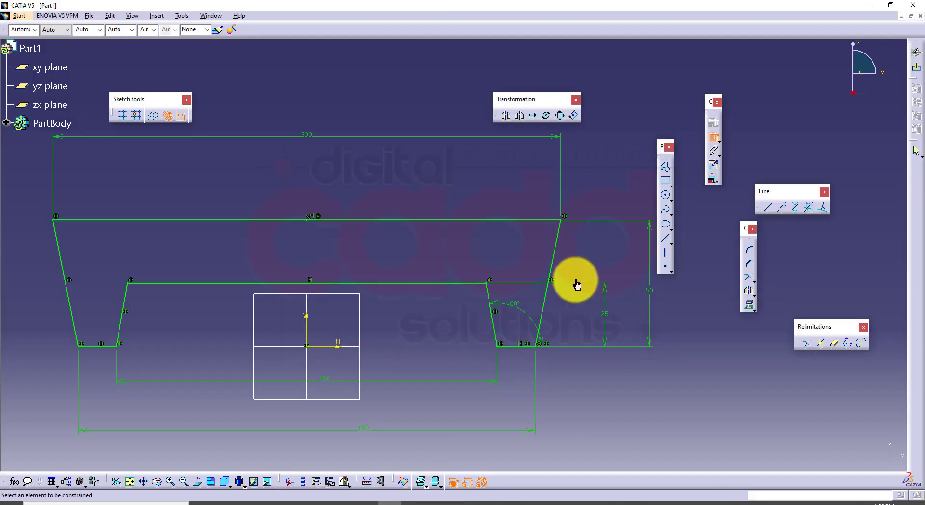
mouse_move(296, 316)
middle_mouse_down()
mouse_move(287, 308)
mouse_move(287, 320)
middle_mouse_up()
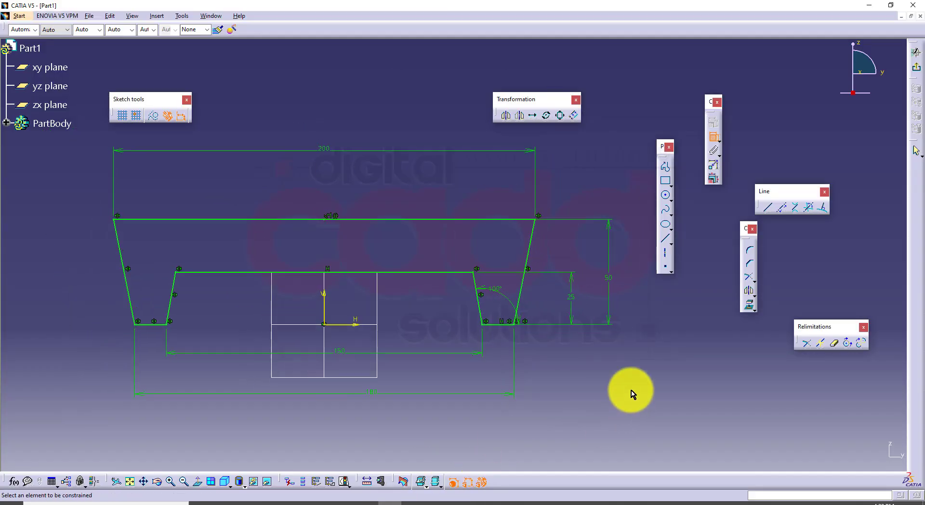
middle_click_drag(632, 394, 612, 406)
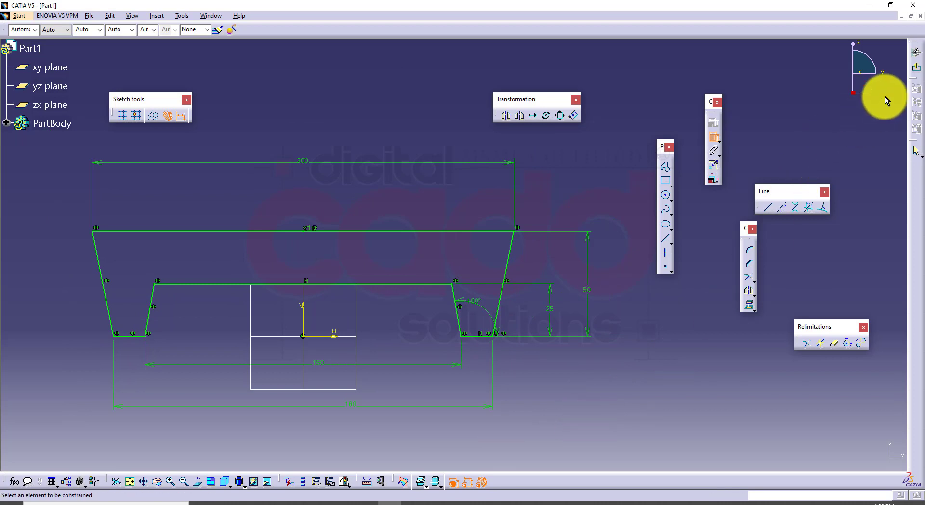
left_click(920, 74)
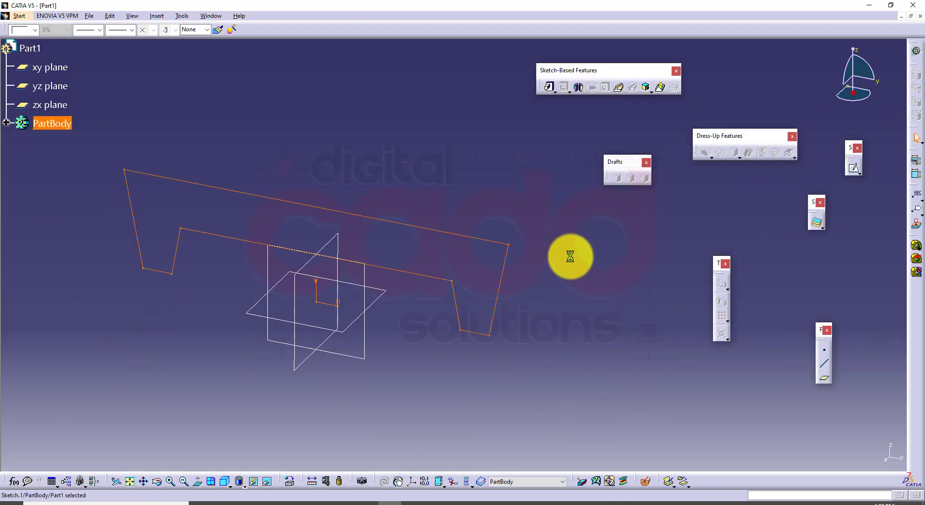
Check the depth in the PDF drawing's top view and pad the profile in CATIA with length 55 mm and mirrored extent.
left_click(550, 89)
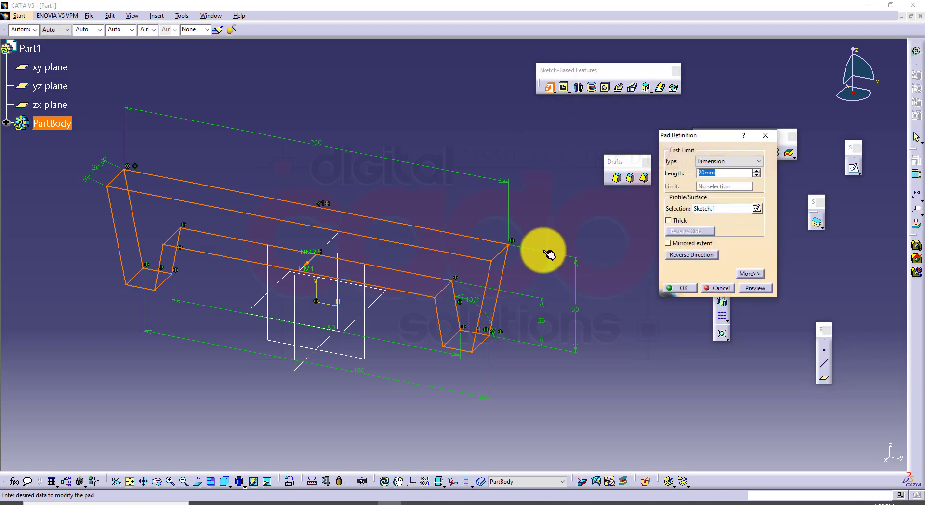
left_click(250, 502)
scroll(525, 315, "up", 3)
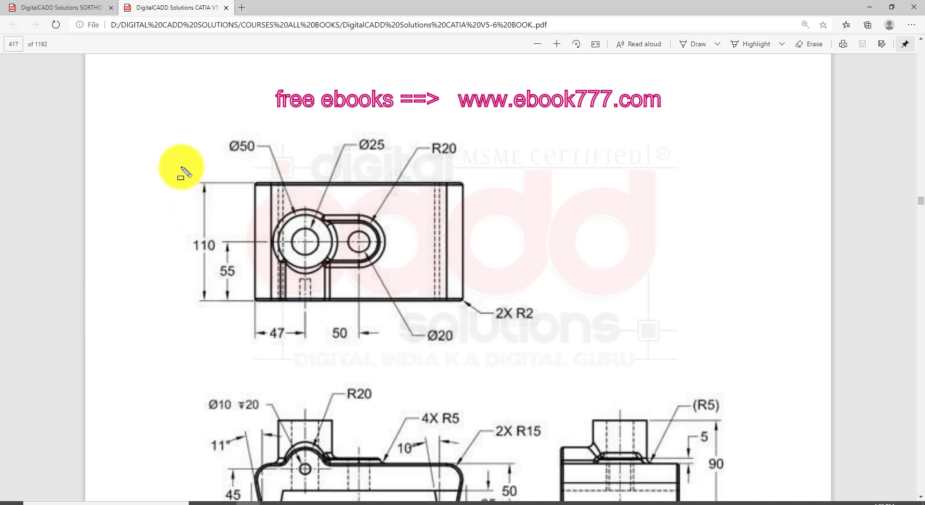
left_click_drag(182, 167, 222, 314)
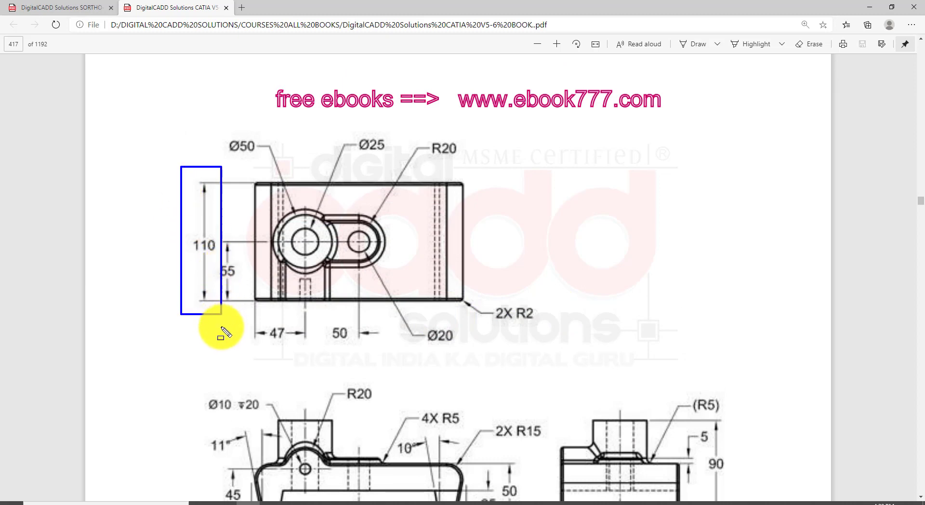
key("Escape")
left_click(387, 503)
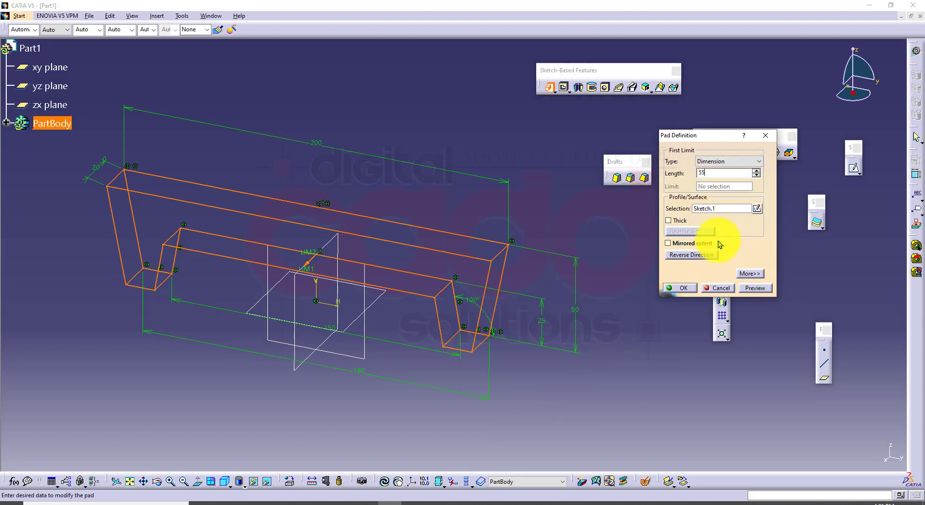
left_click(700, 244)
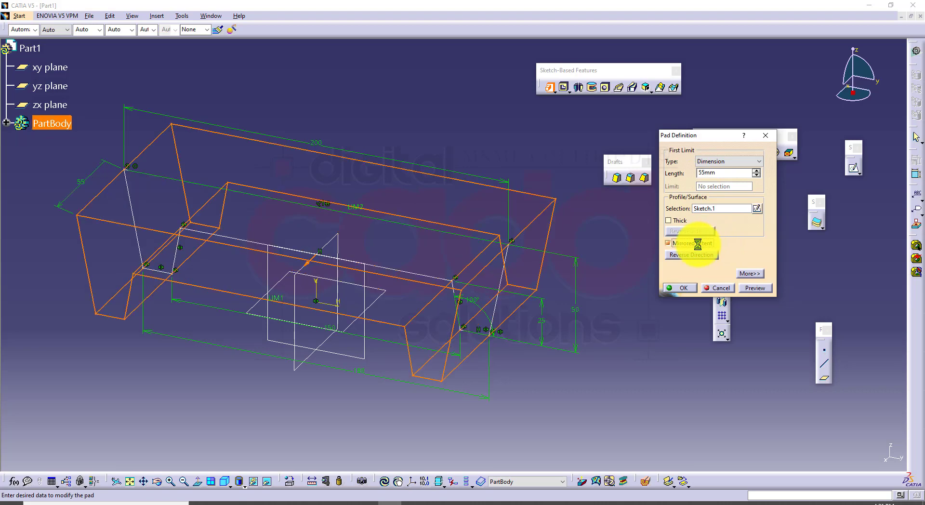
left_click(681, 289)
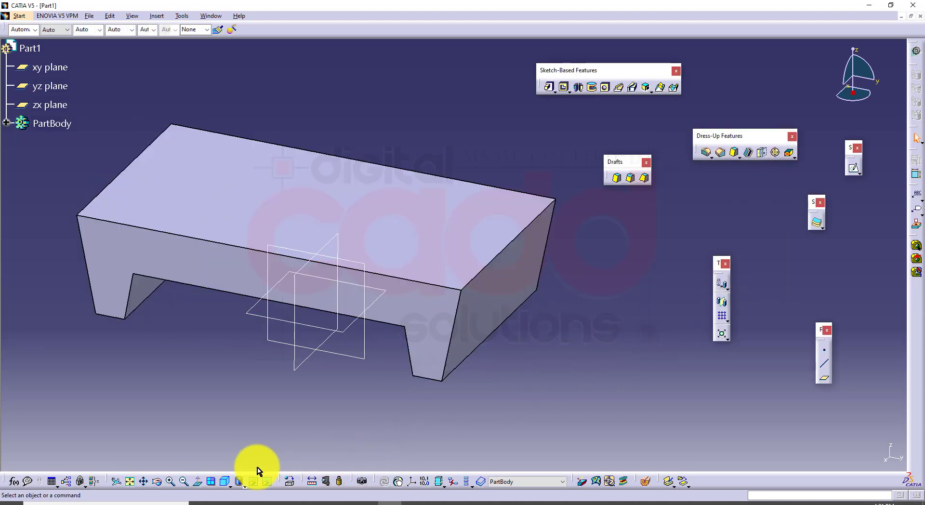
Show the block in isometric view and examine the finished model figure for Exercise 2 in the PDF book.
left_click(230, 484)
left_click(237, 481)
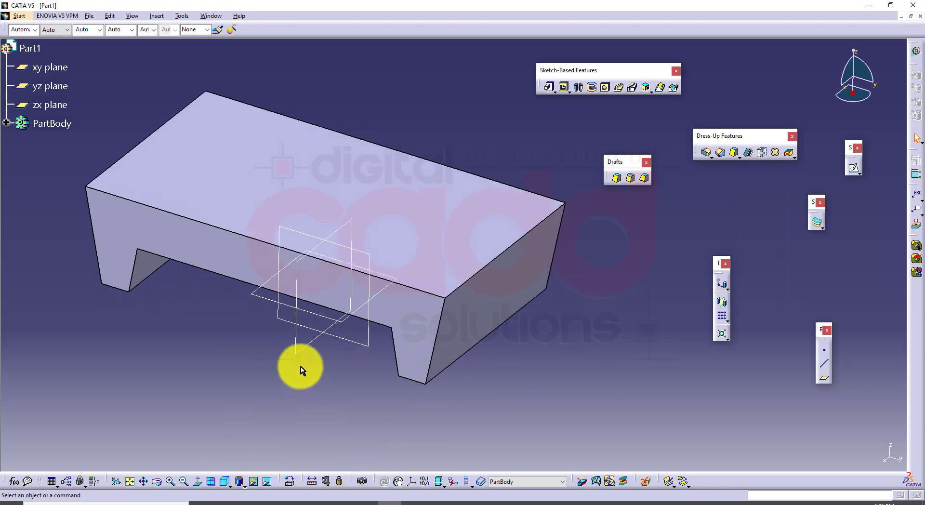
middle_click_drag(312, 322, 355, 395)
left_click(224, 485)
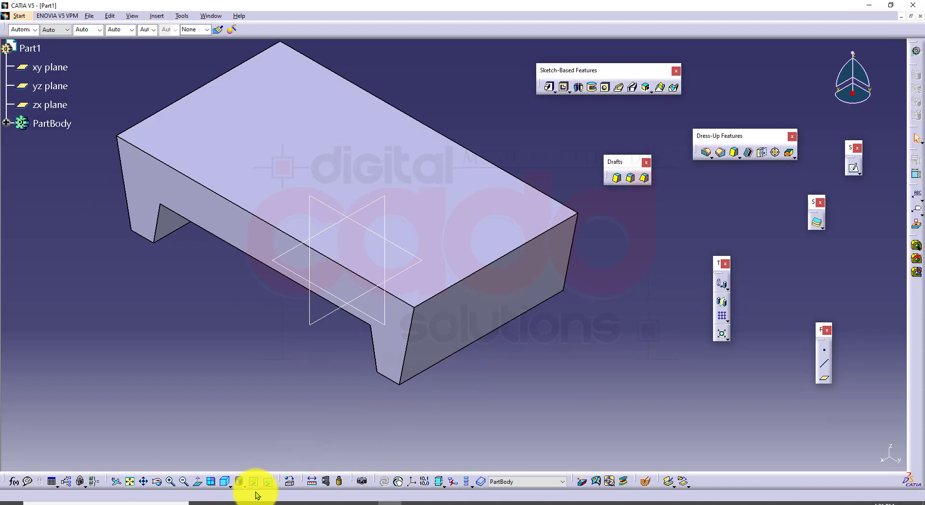
left_click(244, 502)
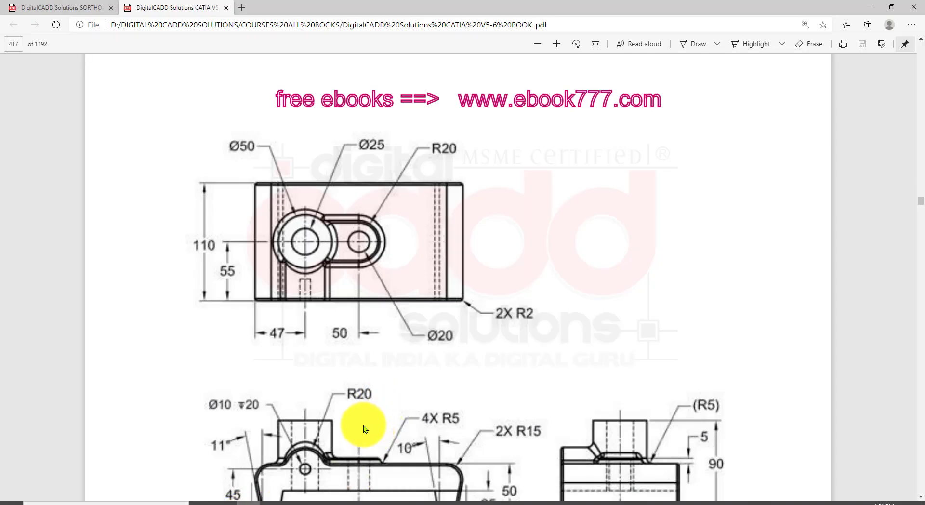
scroll(413, 248, "down", 3)
scroll(414, 263, "up", 10)
scroll(413, 157, "up", 1)
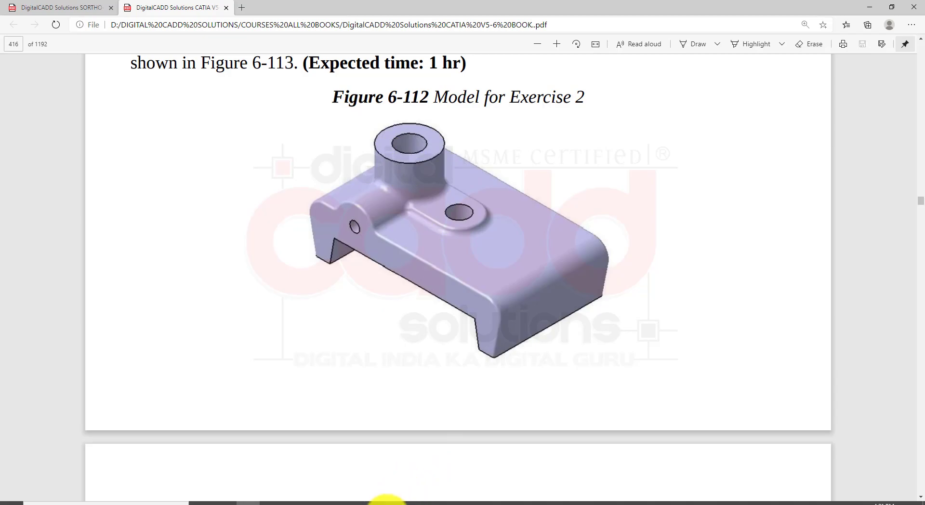
left_click(389, 502)
Create a positioned sketch on the block's top face with the H direction reversed and the axes swapped.
middle_click_drag(398, 258, 374, 243)
left_click(504, 188)
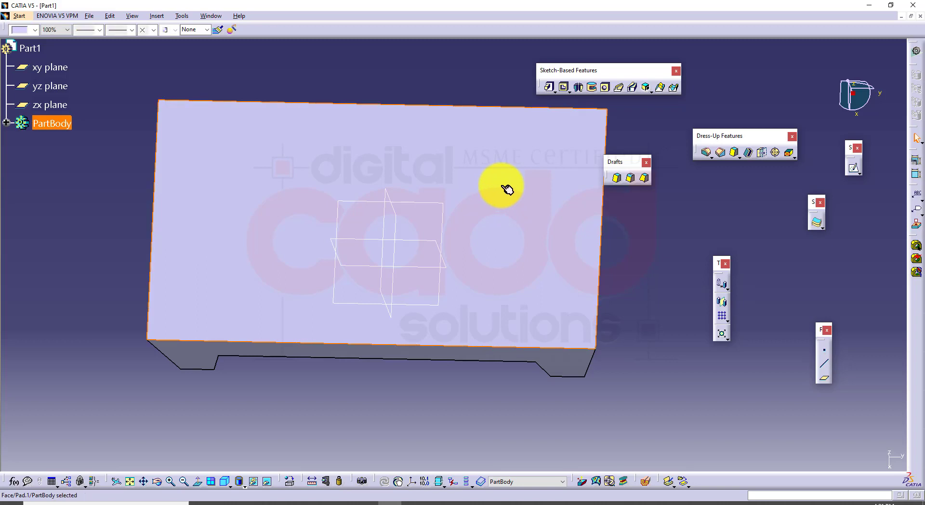
left_click(861, 167)
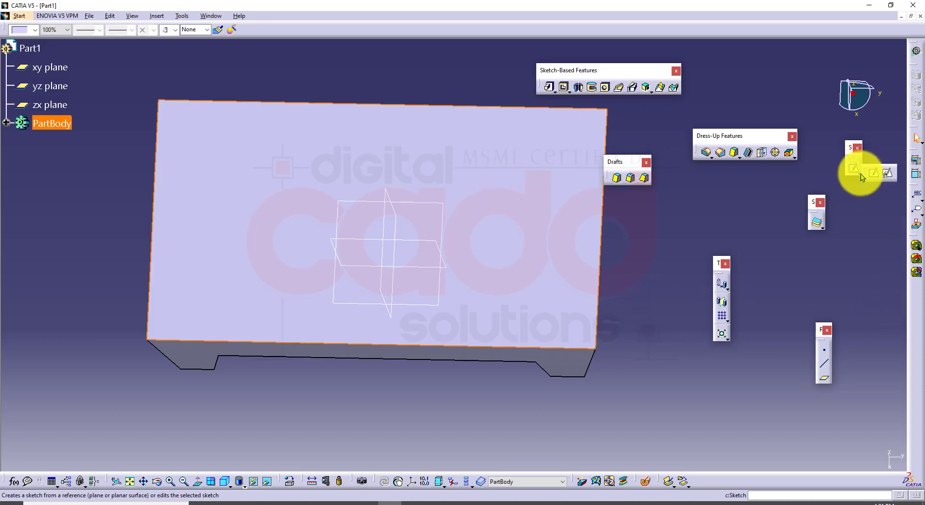
left_click(891, 172)
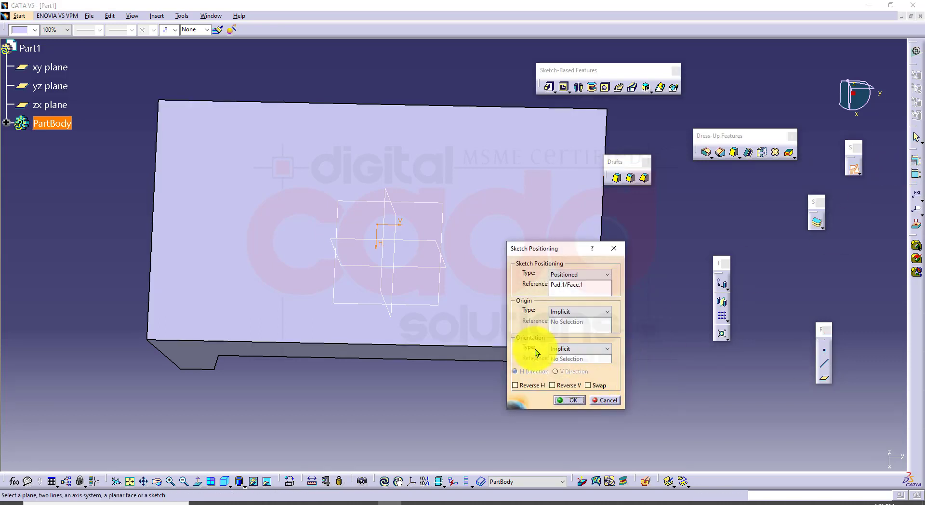
middle_click_drag(479, 287, 436, 318)
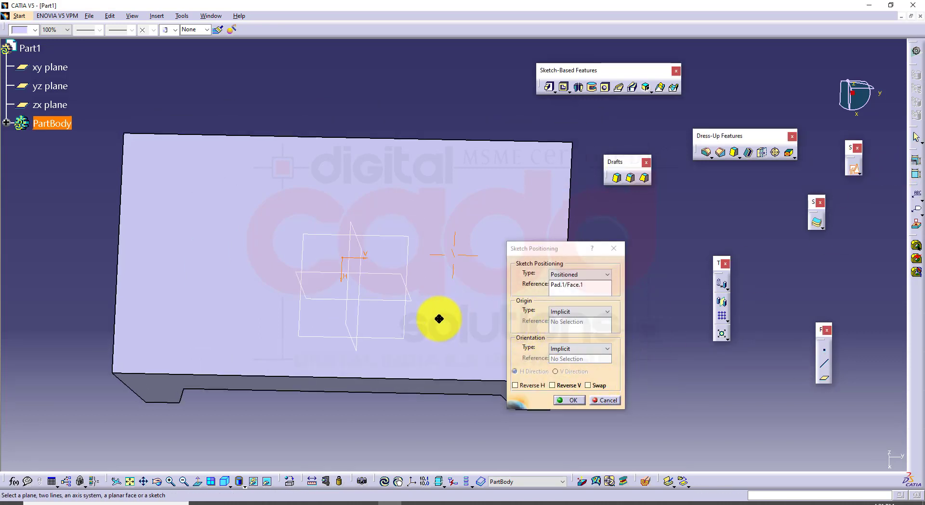
left_click(541, 385)
left_click(596, 384)
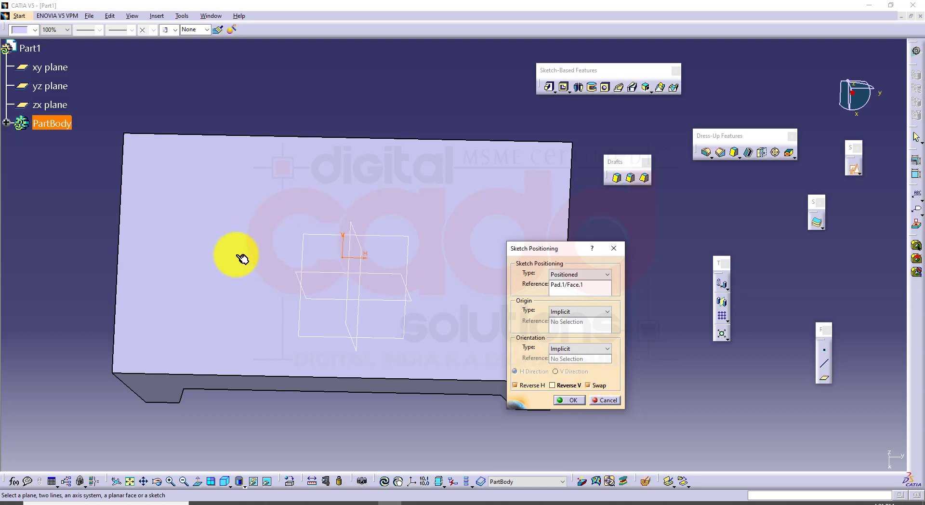
left_click(570, 400)
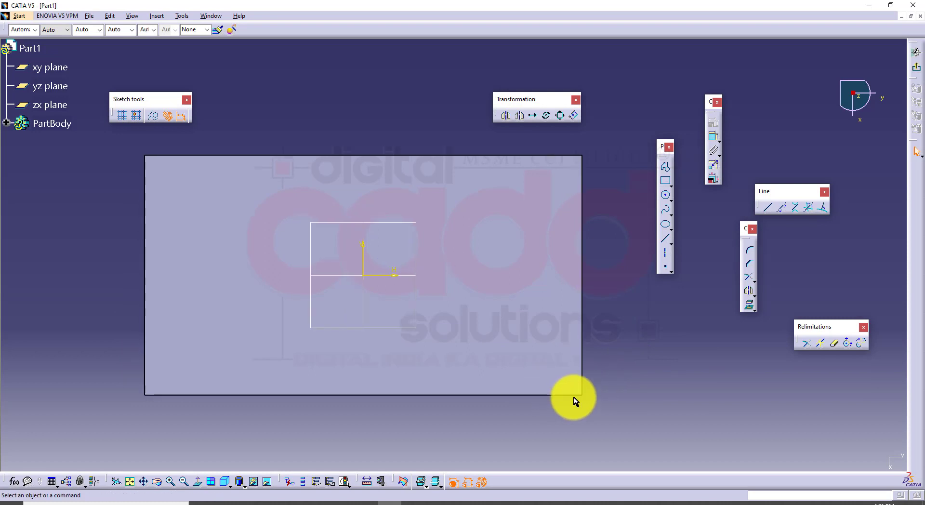
Sketch a circle centred on the horizontal axis in the left half of the top face.
left_click(664, 196)
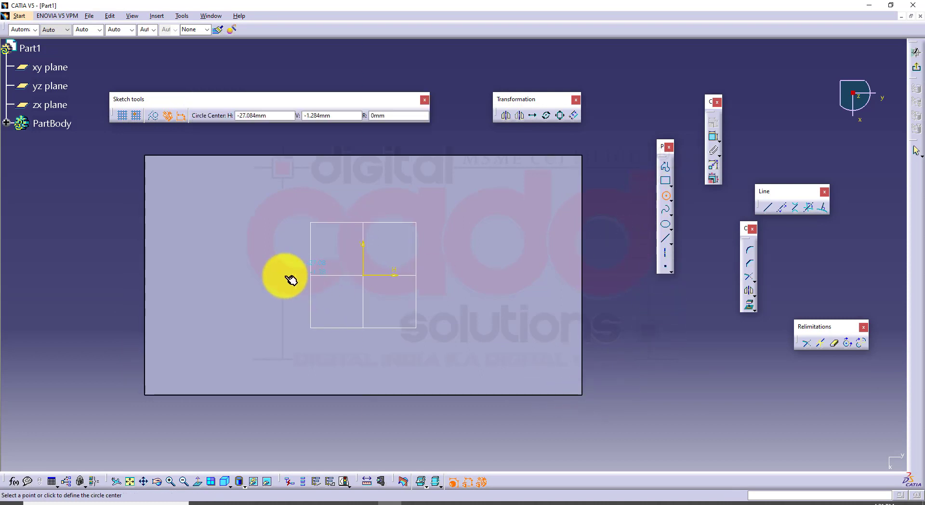
left_click(267, 275)
left_click(278, 343)
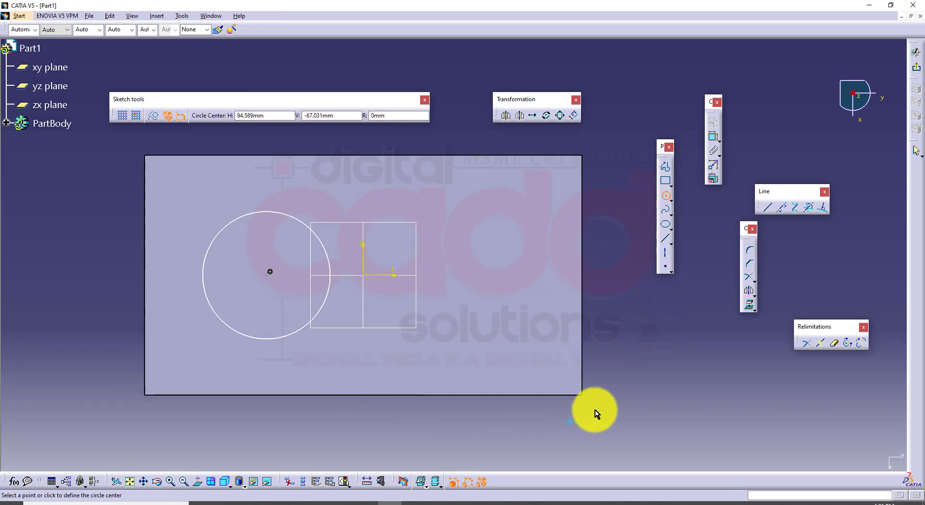
Check the boss dimensions in the PDF drawing's top view and exit the circle sketch in CATIA.
left_click(714, 136)
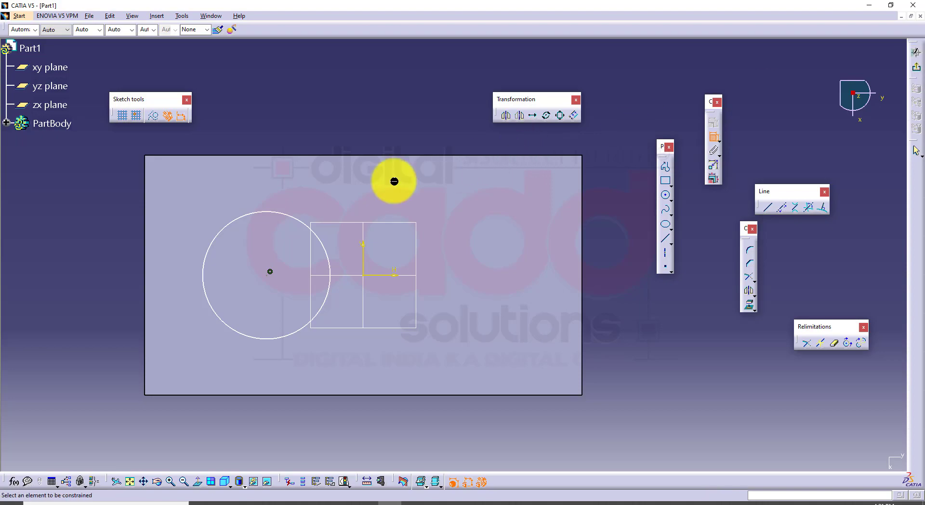
left_click(247, 502)
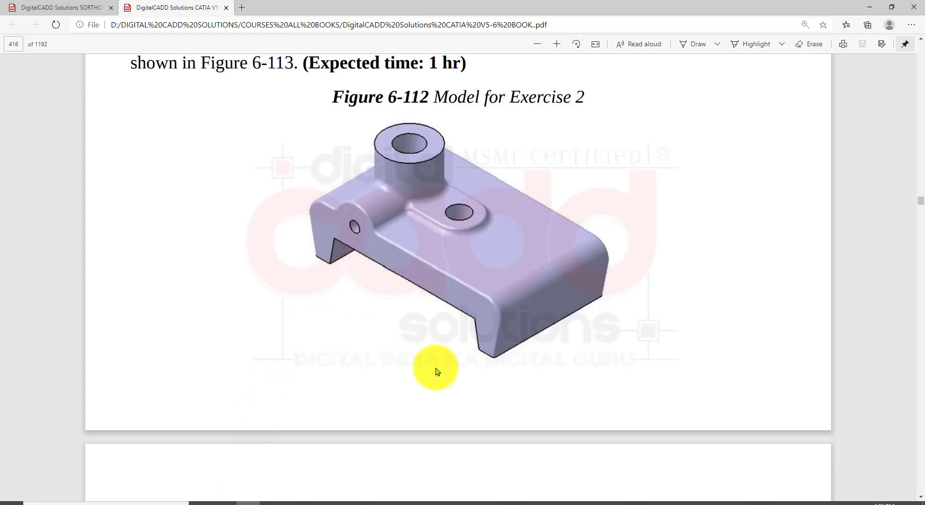
scroll(441, 351, "down", 12)
scroll(362, 323, "up", 4)
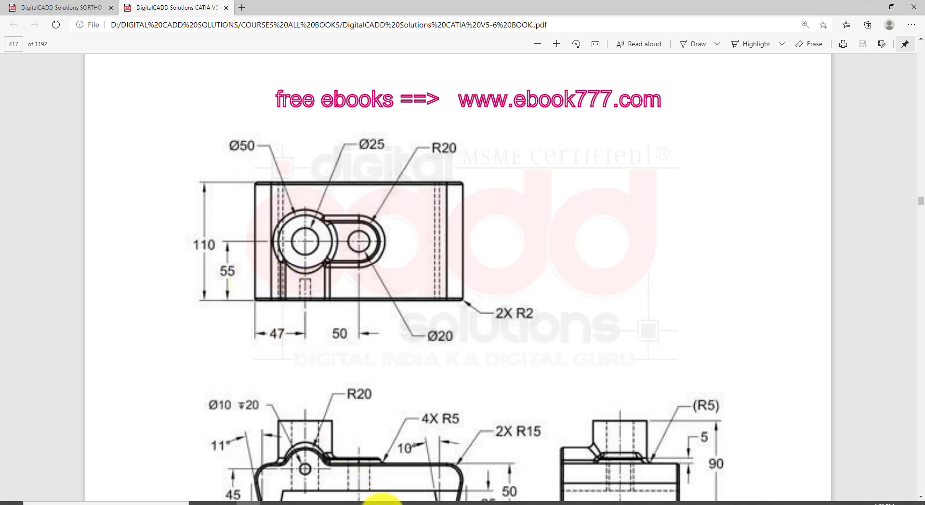
left_click(378, 502)
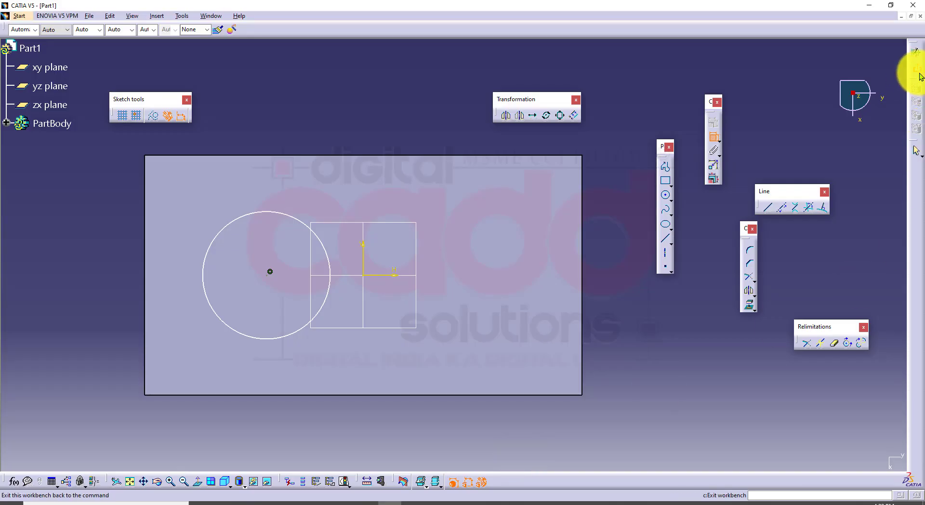
left_click(920, 74)
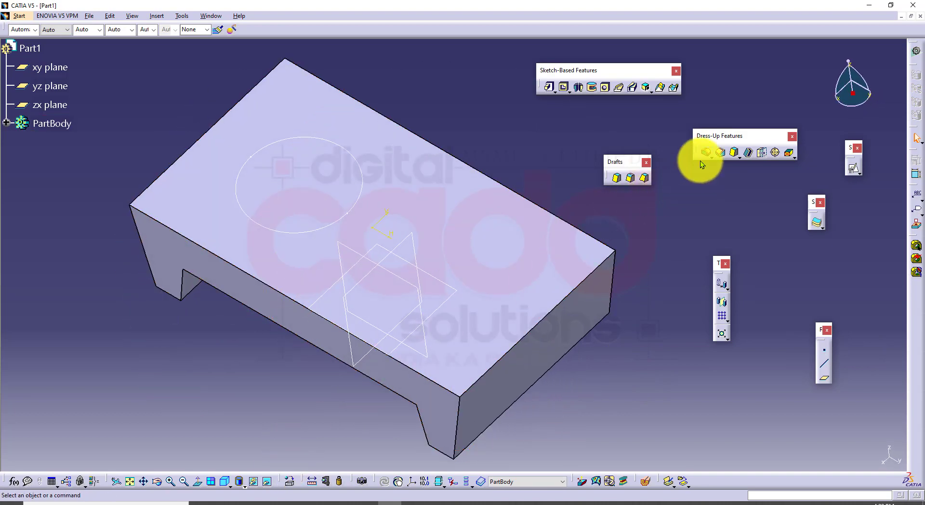
Fillet the block's two short top edges with a 15 mm radius, checking the value in the PDF drawing's front view.
left_click(705, 152)
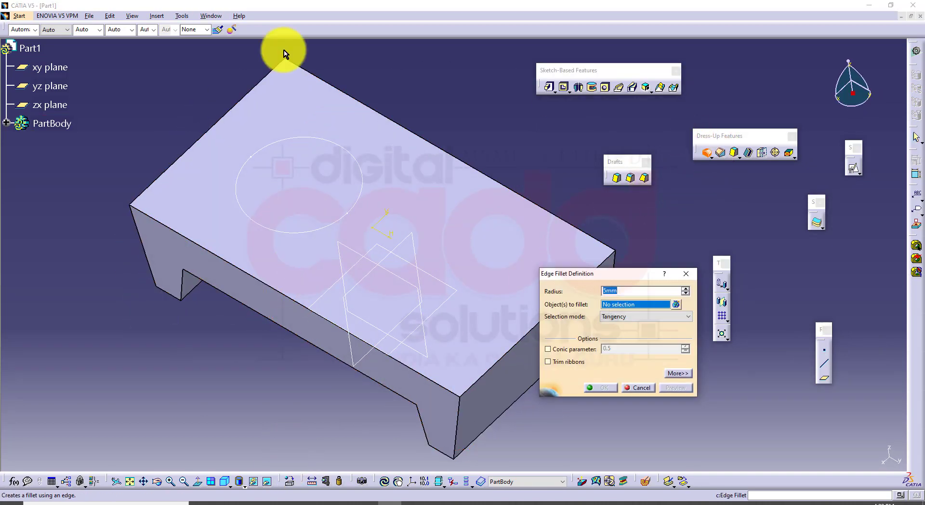
left_click(269, 75)
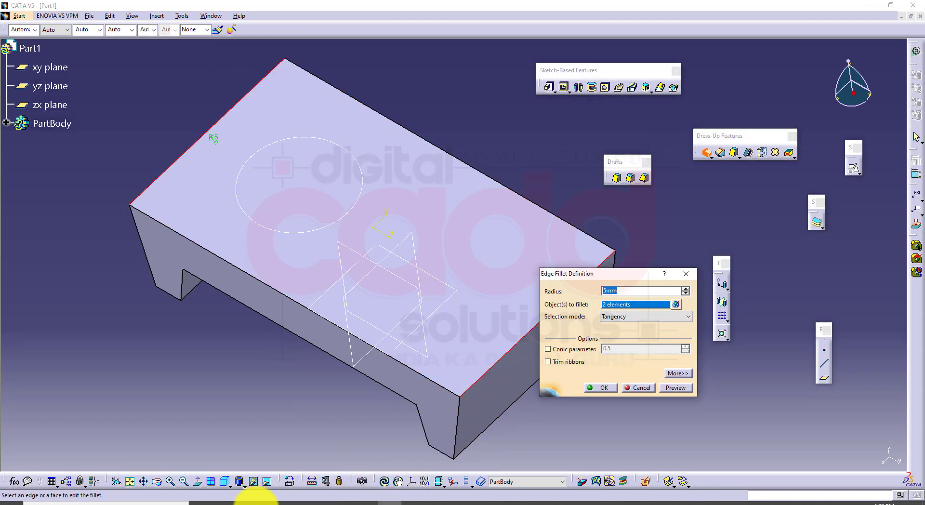
left_click(254, 503)
scroll(544, 411, "down", 2)
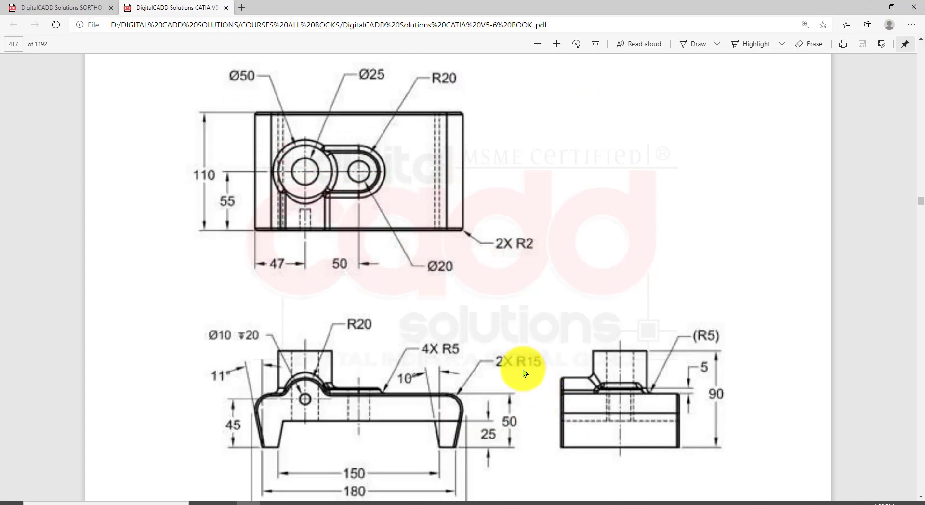
left_click_drag(551, 333, 479, 373)
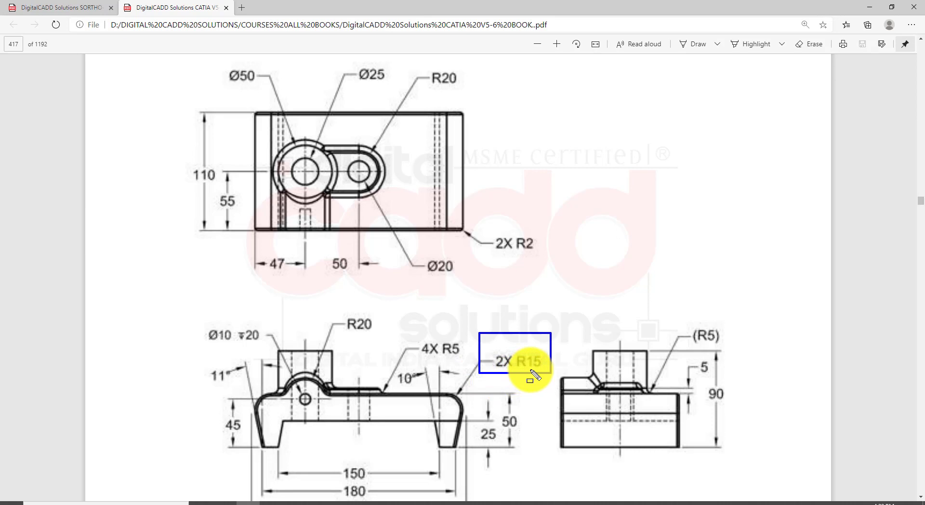
left_click(388, 501)
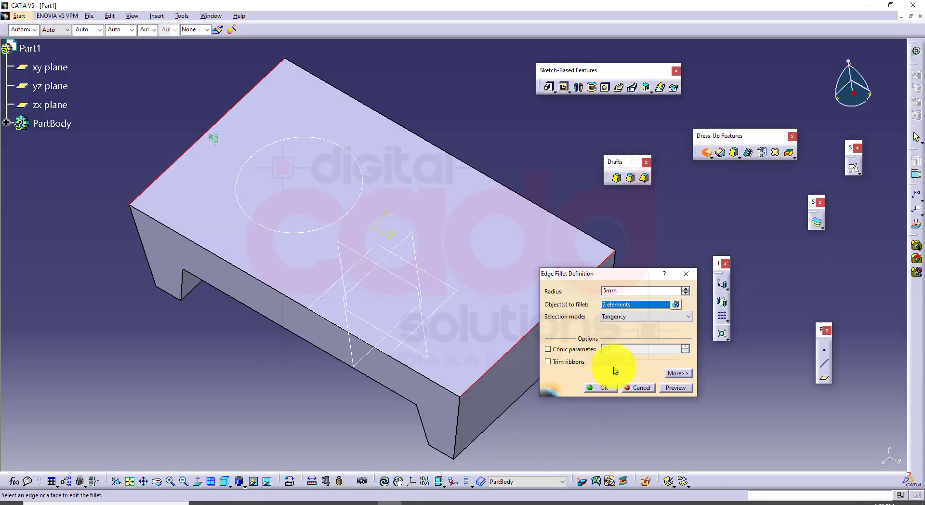
double_click(632, 291)
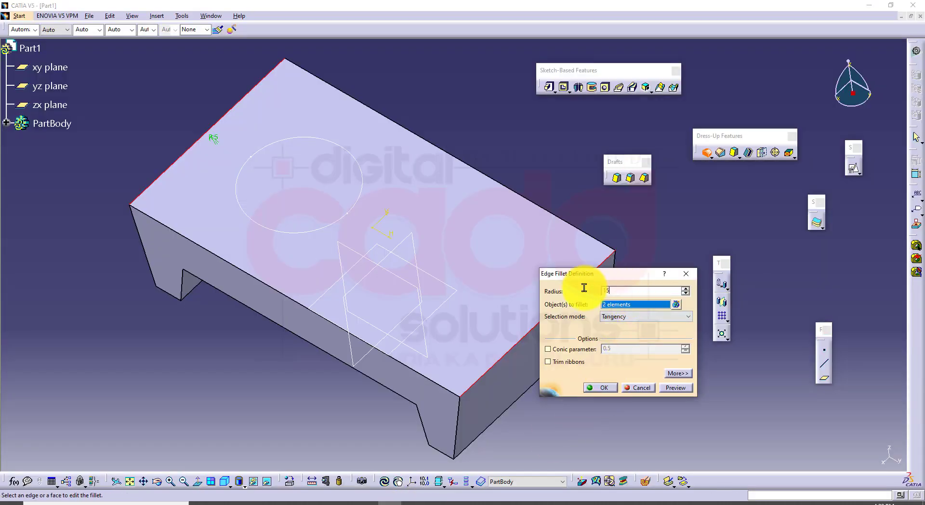
left_click(603, 387)
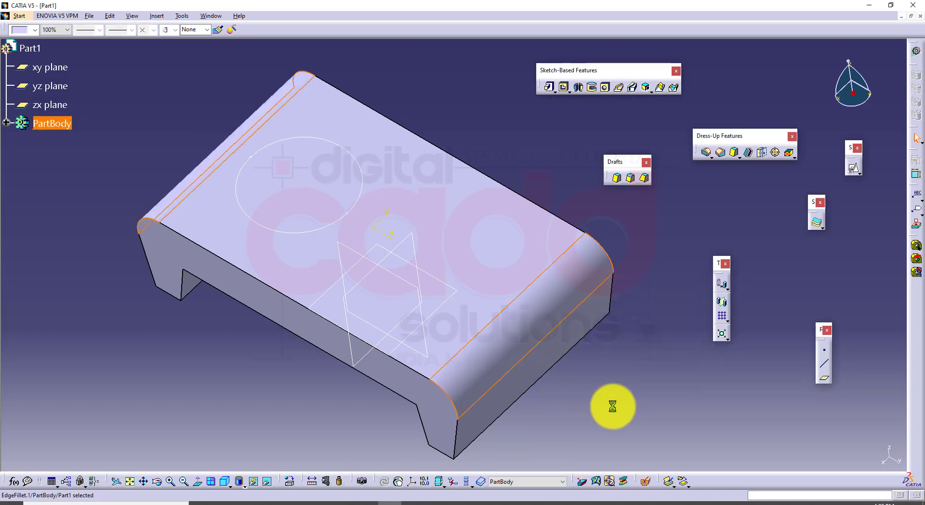
Examine the existing circle sketch against the filleted block and return the model to isometric view.
middle_click_drag(403, 406, 483, 372)
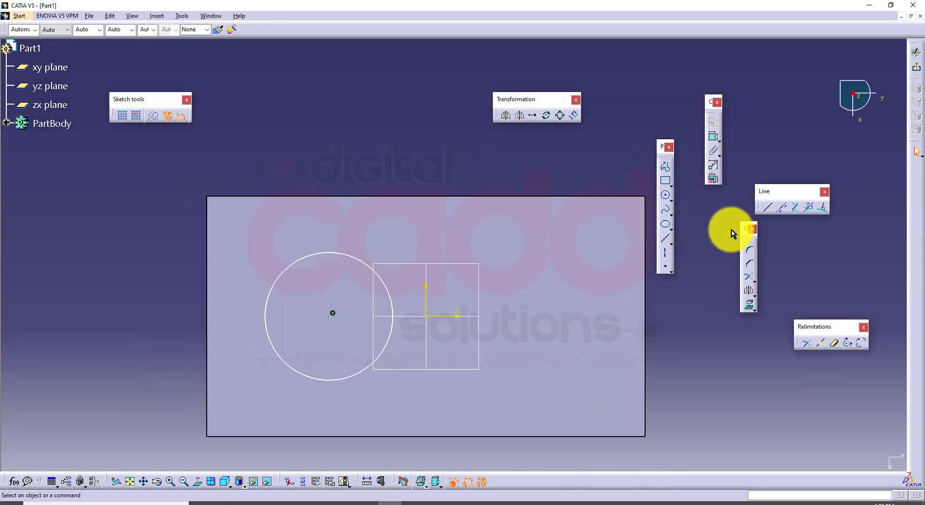
left_click(916, 68)
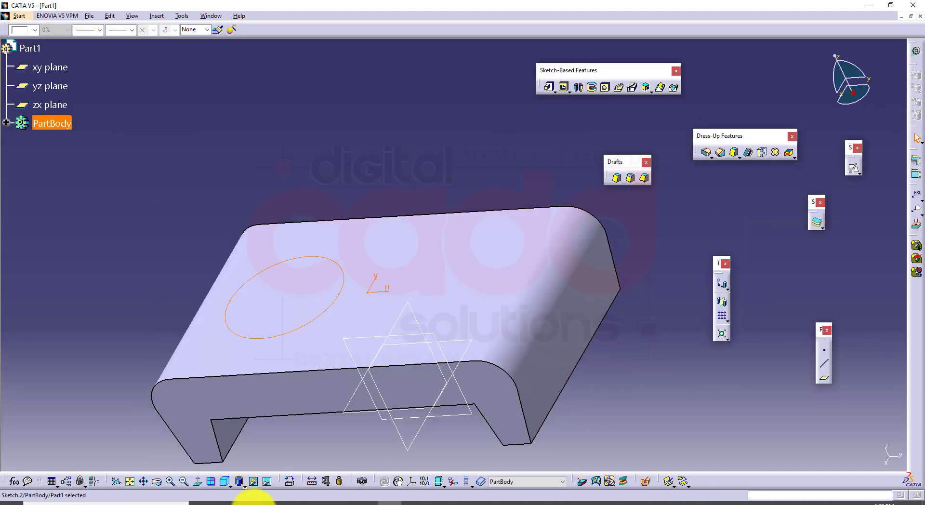
left_click(226, 480)
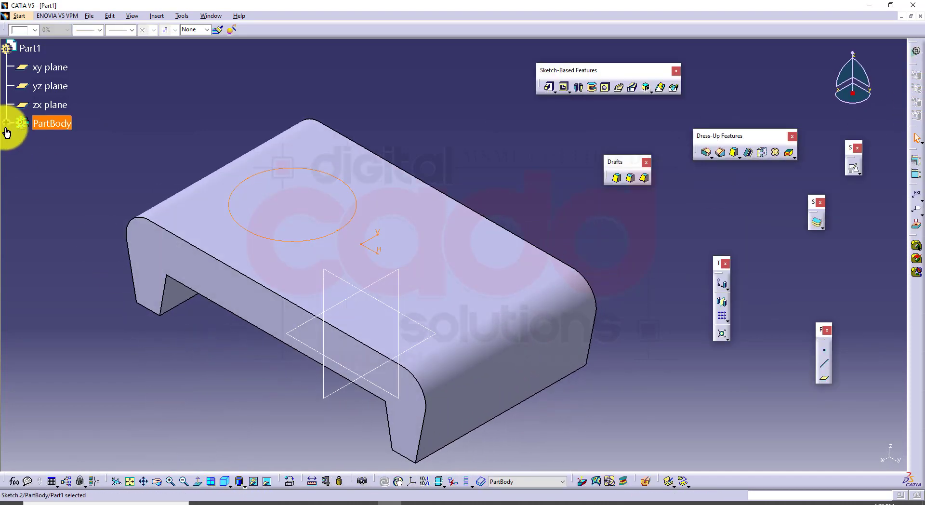
Expand PartBody in the specification tree and delete the circle sketch created before the edge fillet.
left_click(7, 124)
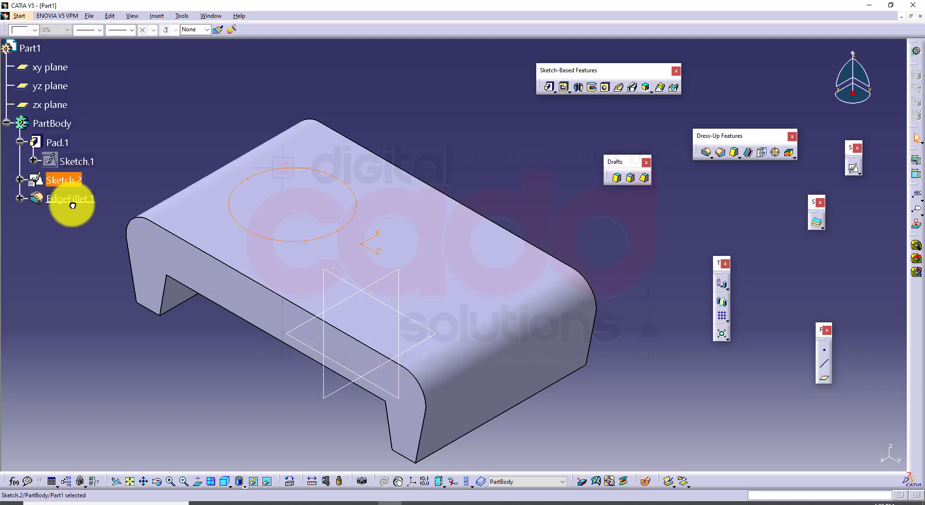
left_click_drag(73, 205, 68, 299)
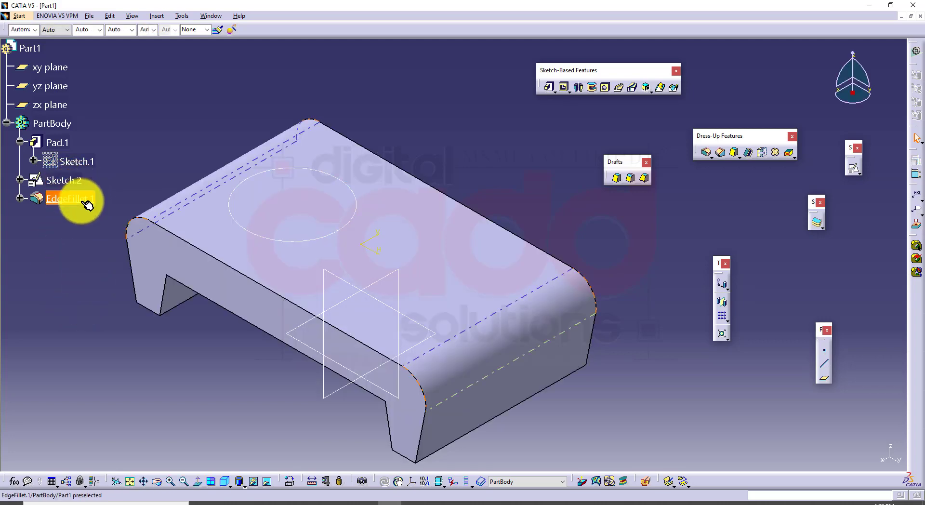
mouse_move(83, 202)
left_mouse_down()
mouse_move(71, 165)
mouse_move(73, 182)
left_mouse_up()
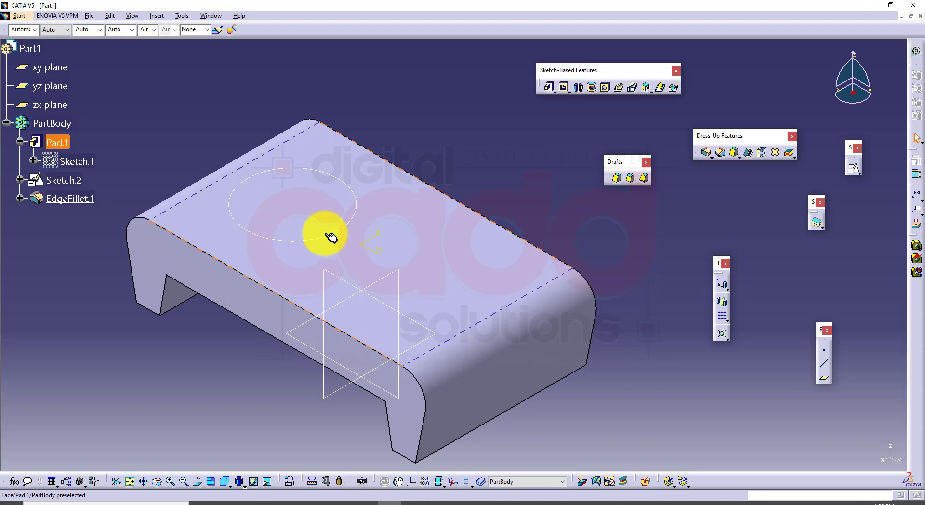
left_click(349, 226)
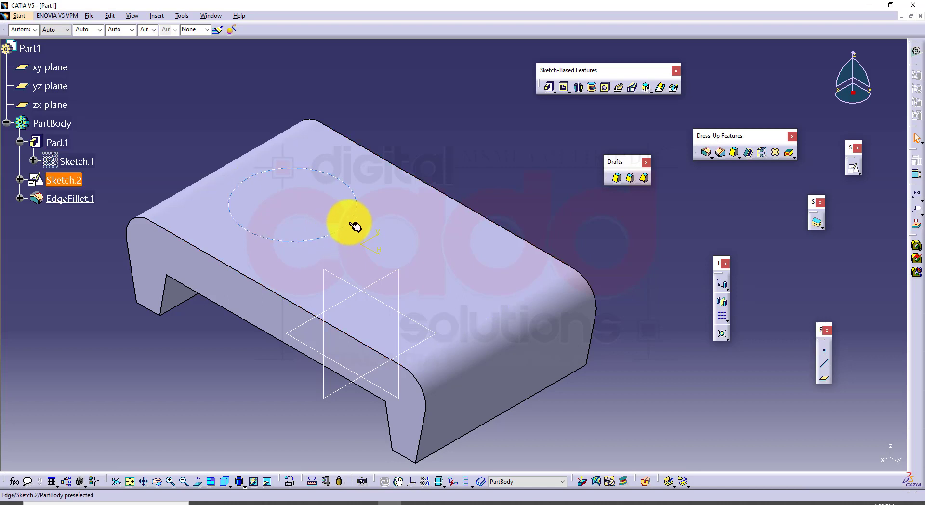
key("Delete")
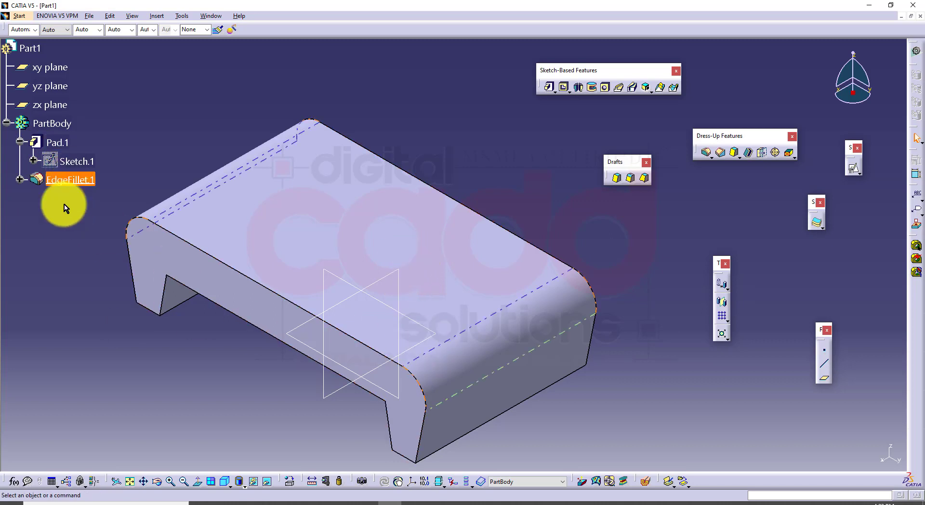
Create a positioned sketch on the filleted block's flat top face with the H direction reversed and the axes swapped.
left_click(448, 245)
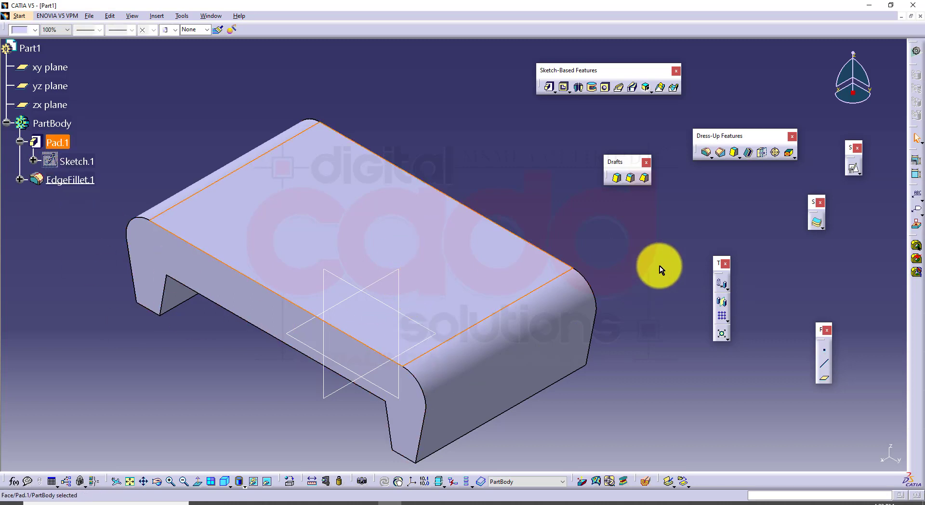
left_click(855, 172)
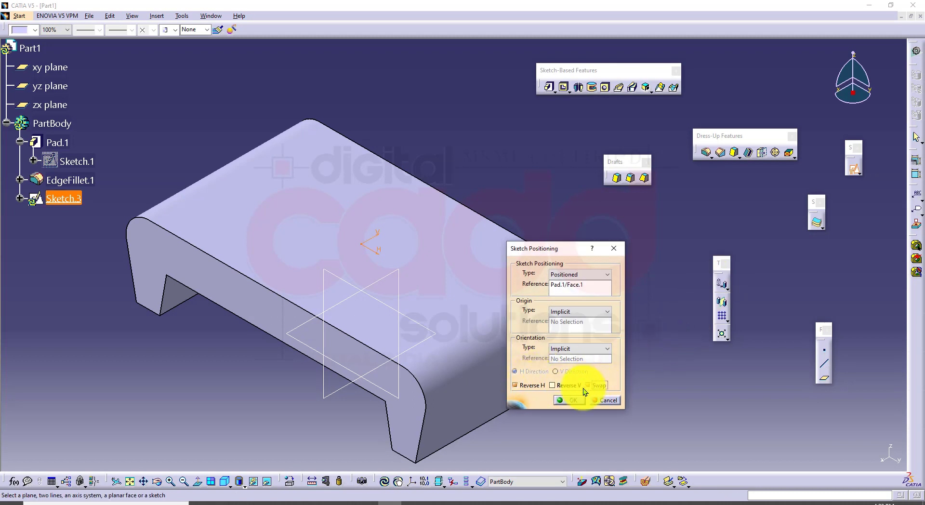
left_click(572, 400)
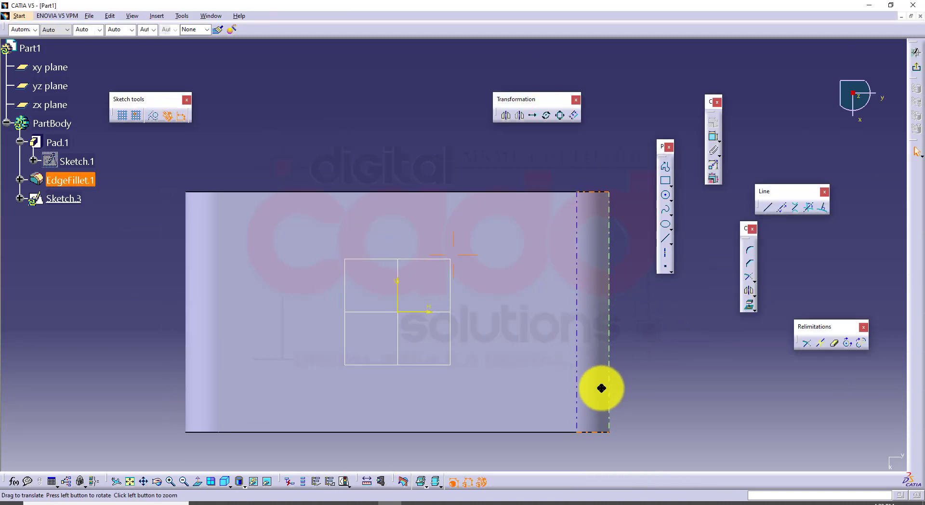
Sketch a circle about 42 mm in diameter, centred on the horizontal axis in the left half of the top face.
left_click(665, 200)
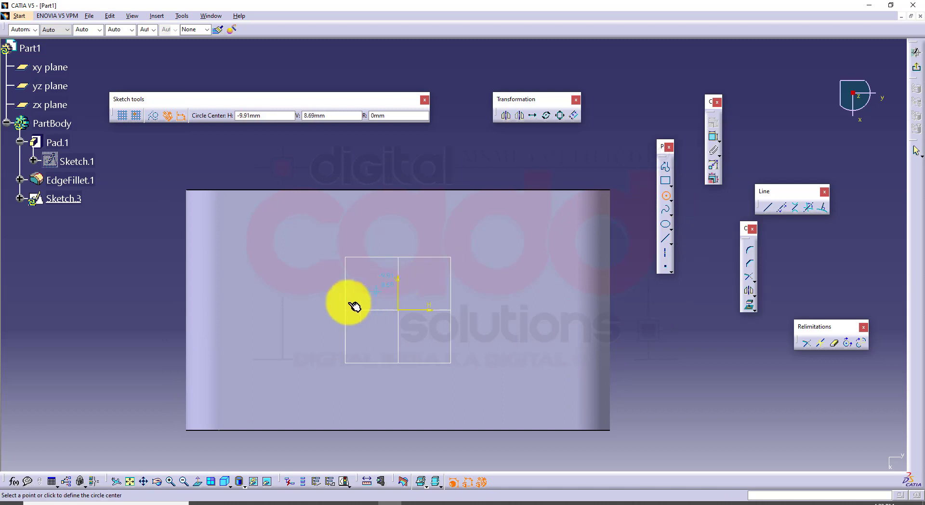
left_click(309, 307)
left_click(316, 352)
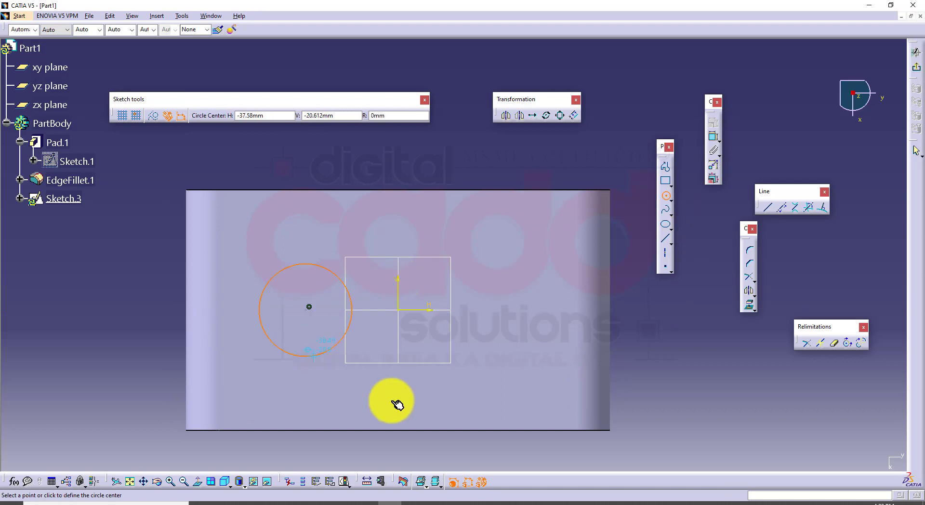
Dimension the circle's diameter and set it to 50 mm, as given in the PDF drawing's top view.
left_click(714, 140)
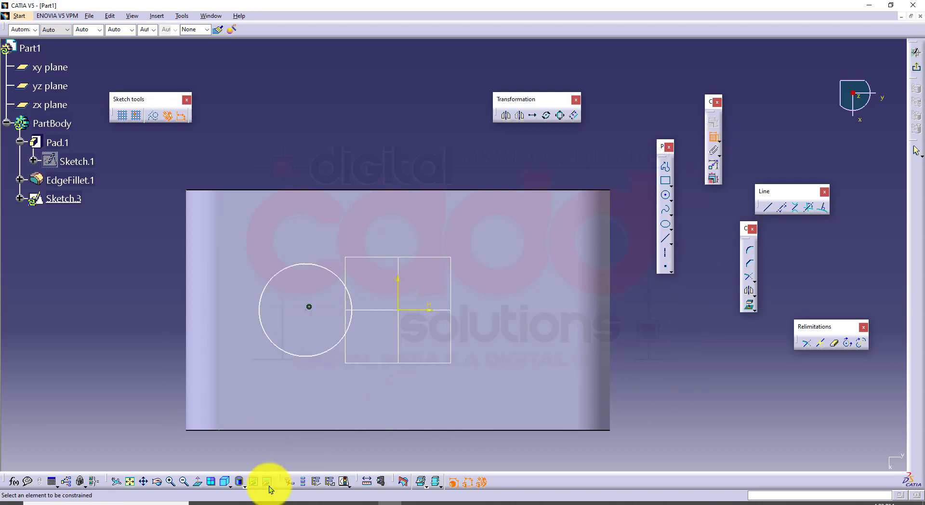
left_click(248, 501)
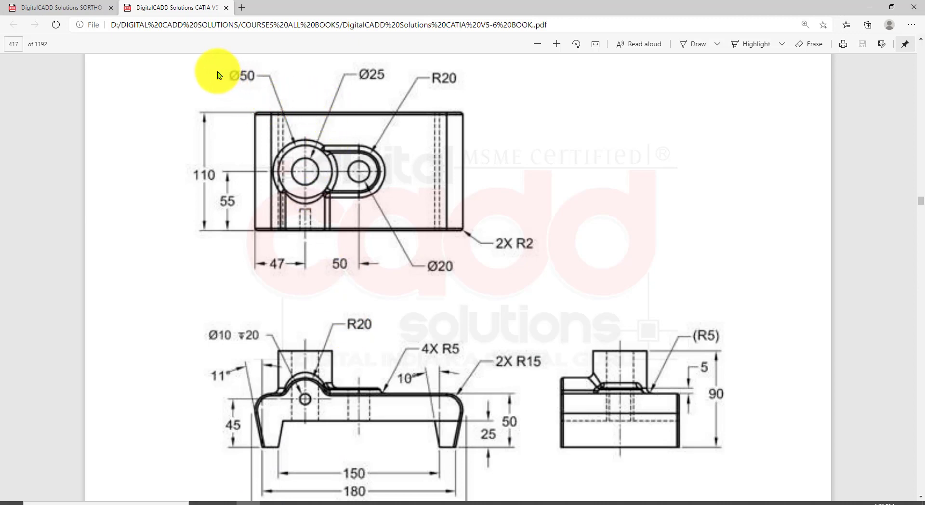
left_click_drag(277, 65, 219, 88)
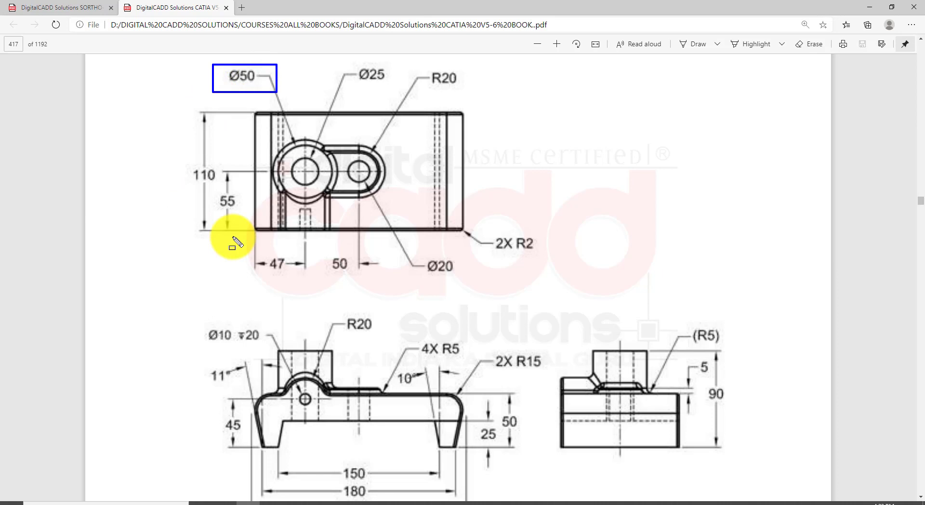
key("Escape")
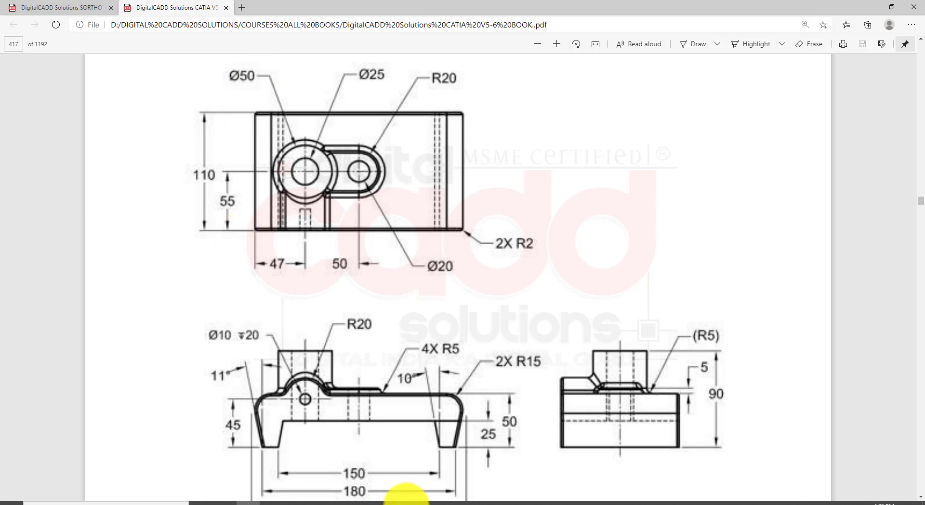
left_click(380, 502)
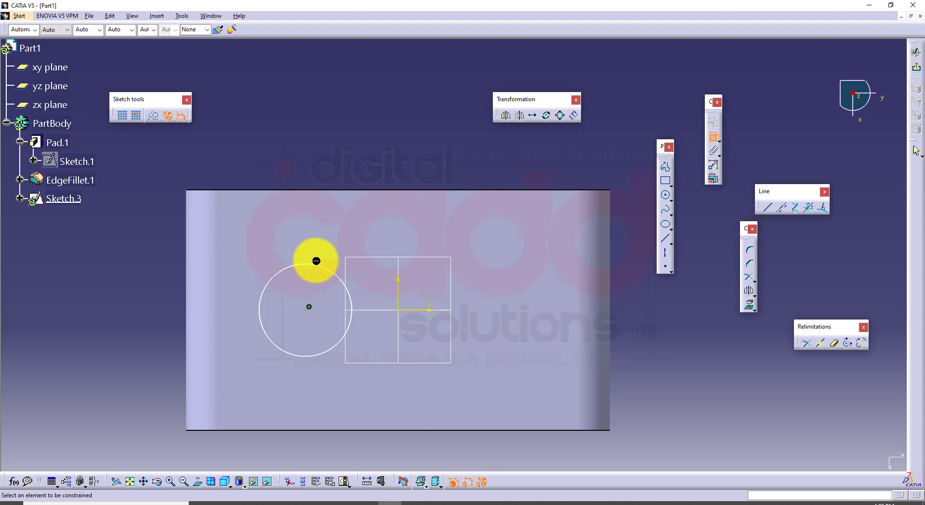
left_click(326, 271)
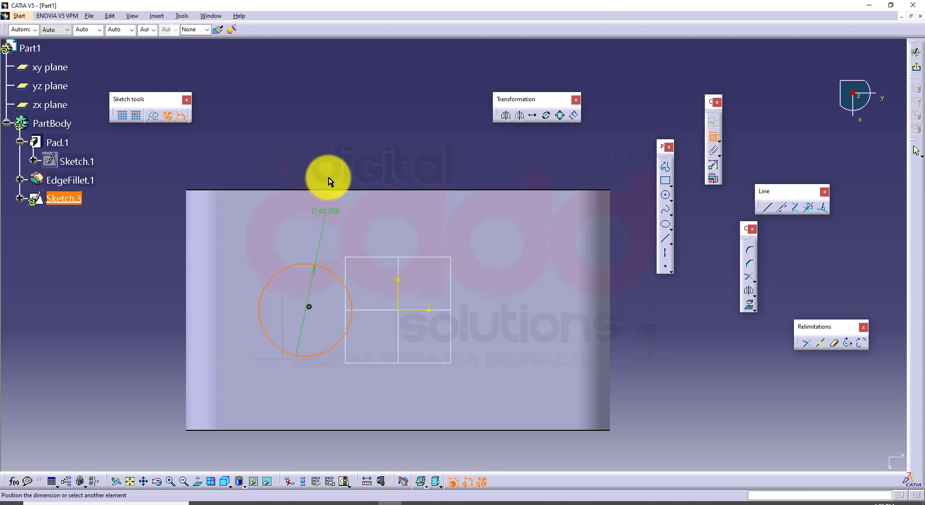
left_click(347, 153)
double_click(346, 155)
type("50")
key("Return")
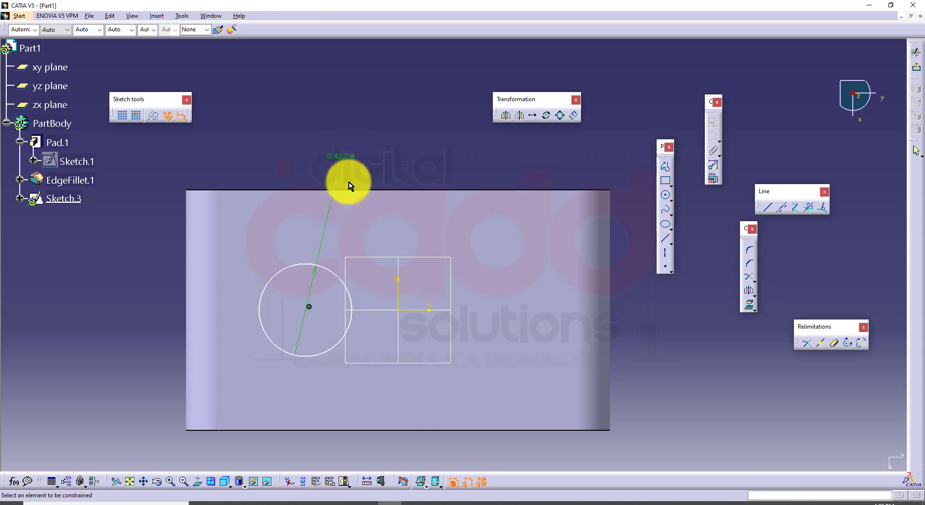
Dimension the circle centre's distance from the block's left edge and set it to 47 mm, as given in the PDF drawing's top view.
left_click(258, 501)
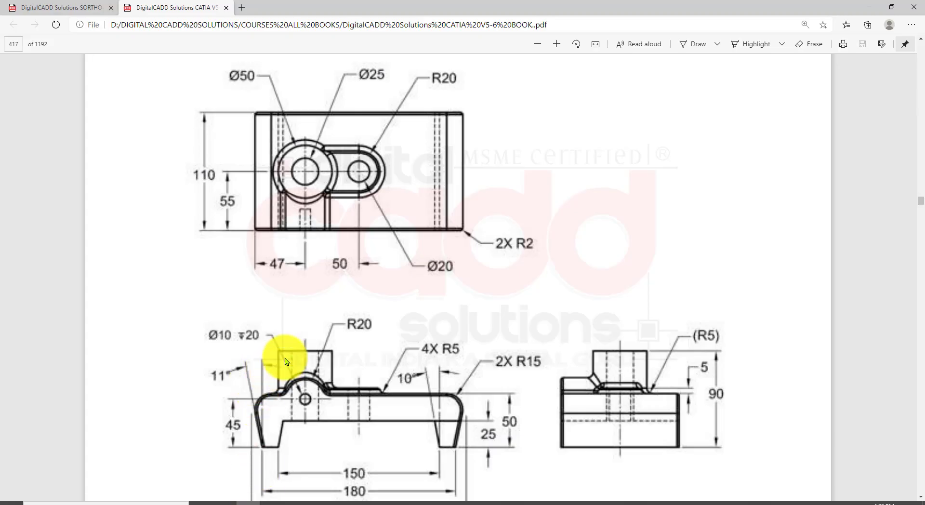
scroll(285, 357, "down", 3)
scroll(268, 142, "up", 5)
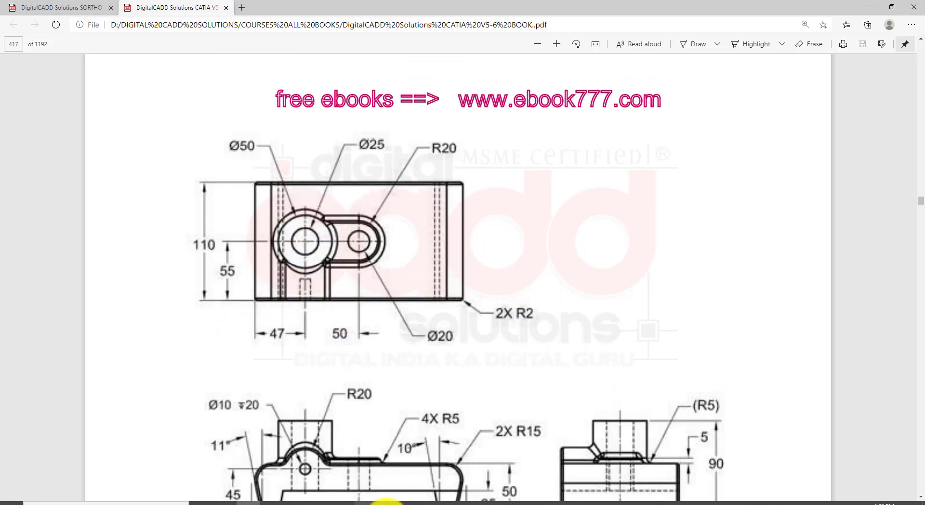
left_click(386, 501)
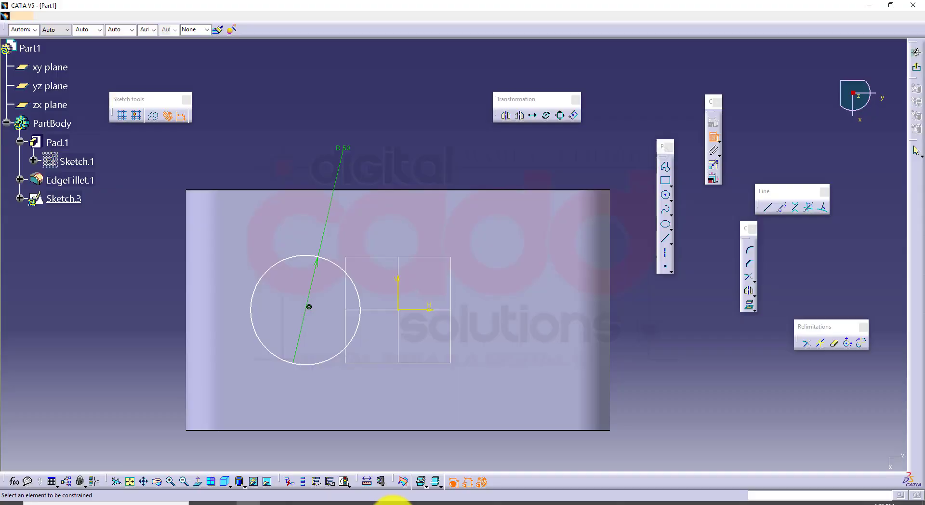
left_click(189, 318)
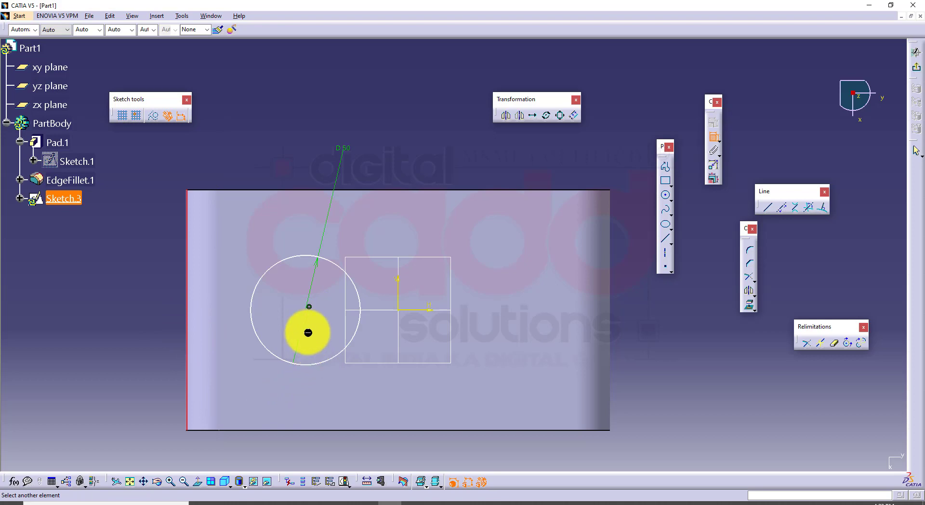
left_click(308, 316)
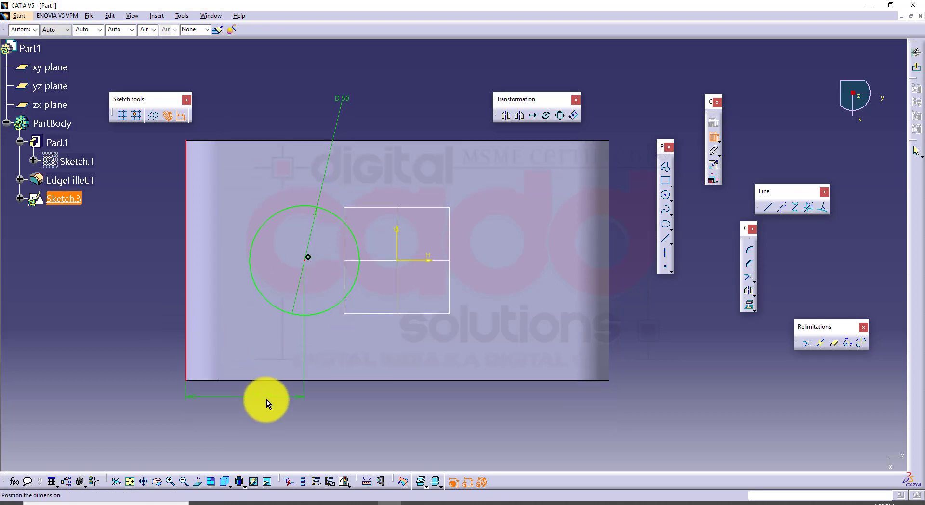
left_click(264, 399)
left_click(201, 481)
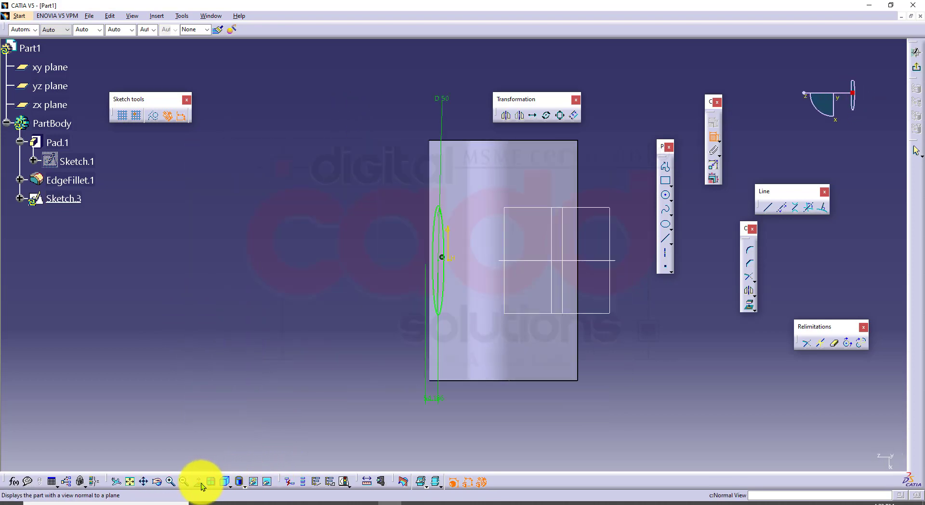
left_click(201, 482)
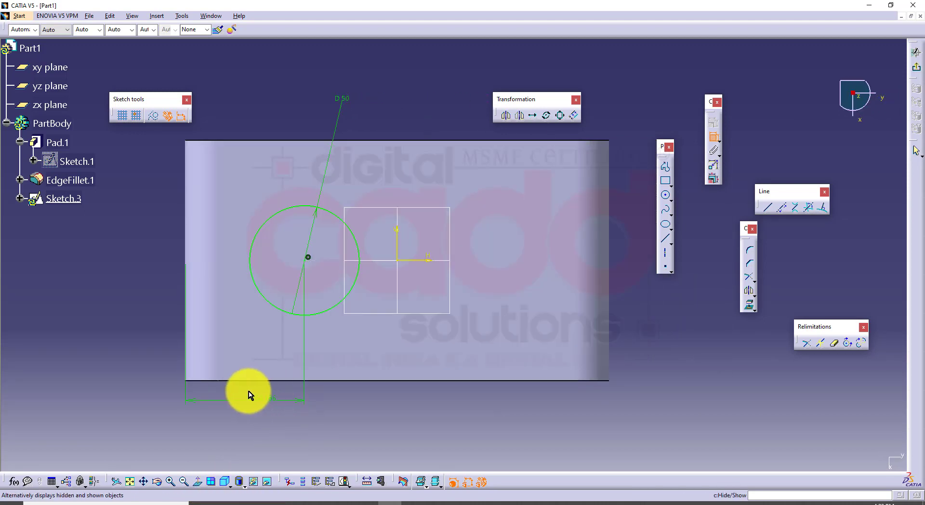
double_click(263, 400)
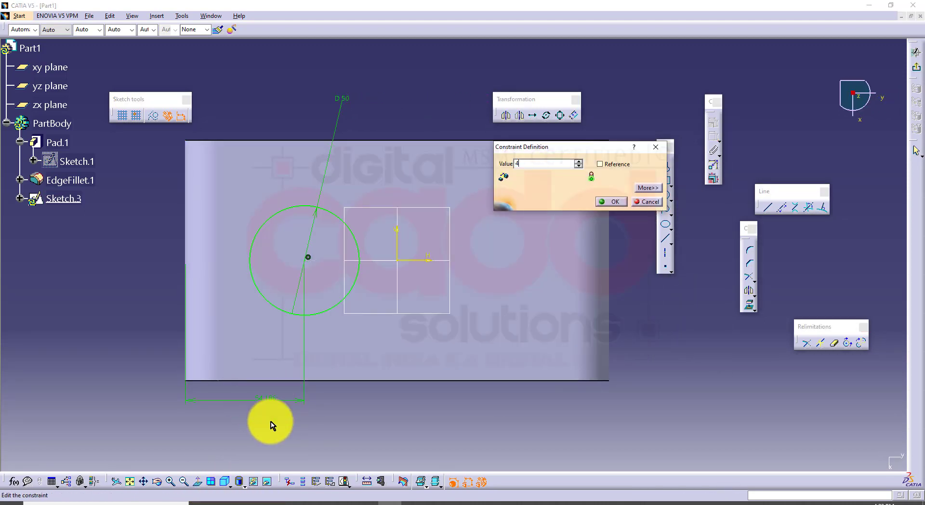
type("47mm")
key("Return")
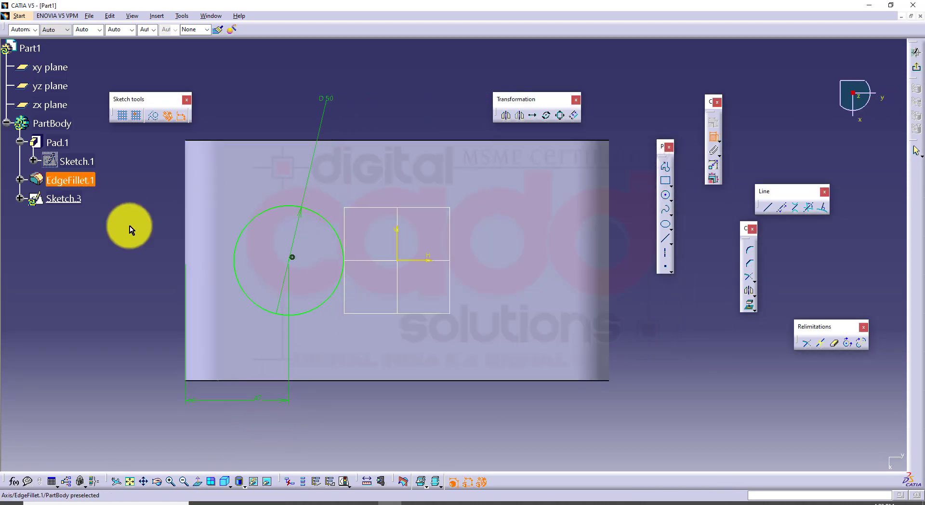
Exit the sketch and pad the circle 40 mm upward, working out the length from the overall and base heights in the PDF drawing.
left_click(917, 72)
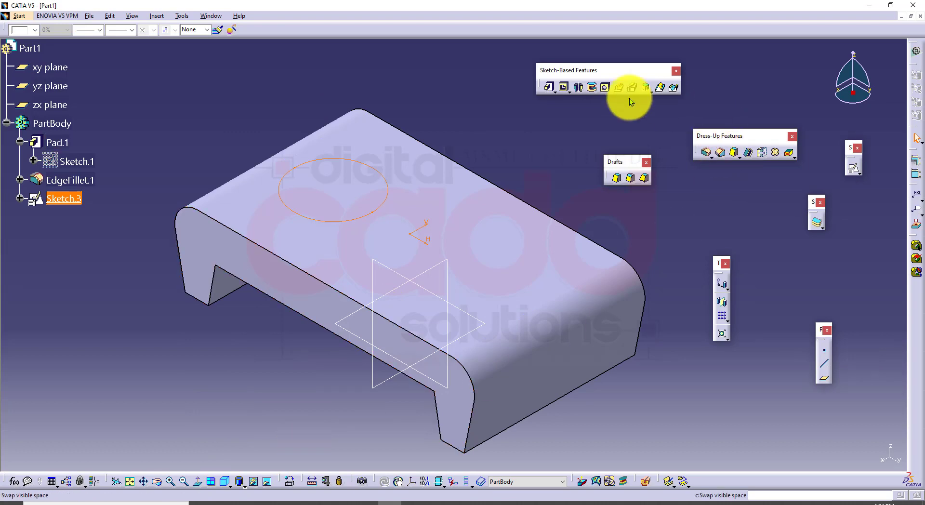
left_click(546, 88)
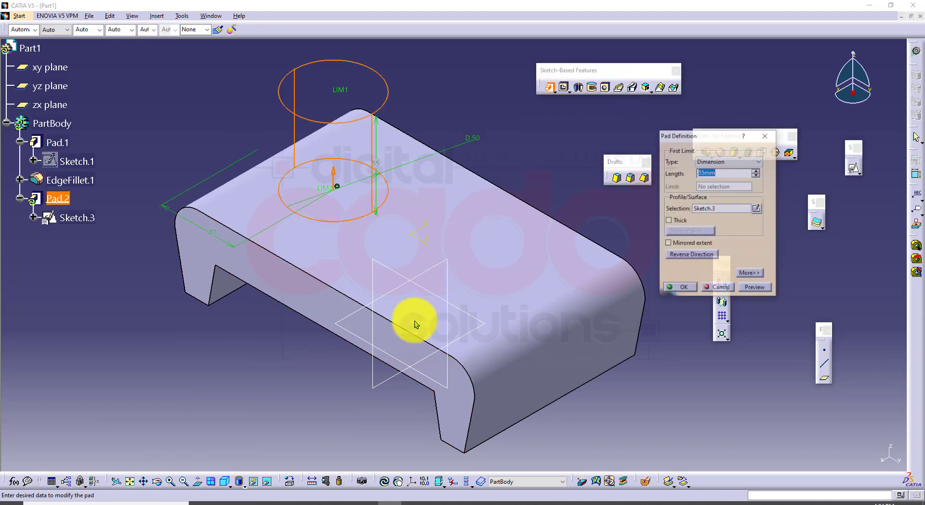
left_click(250, 501)
scroll(351, 418, "down", 3)
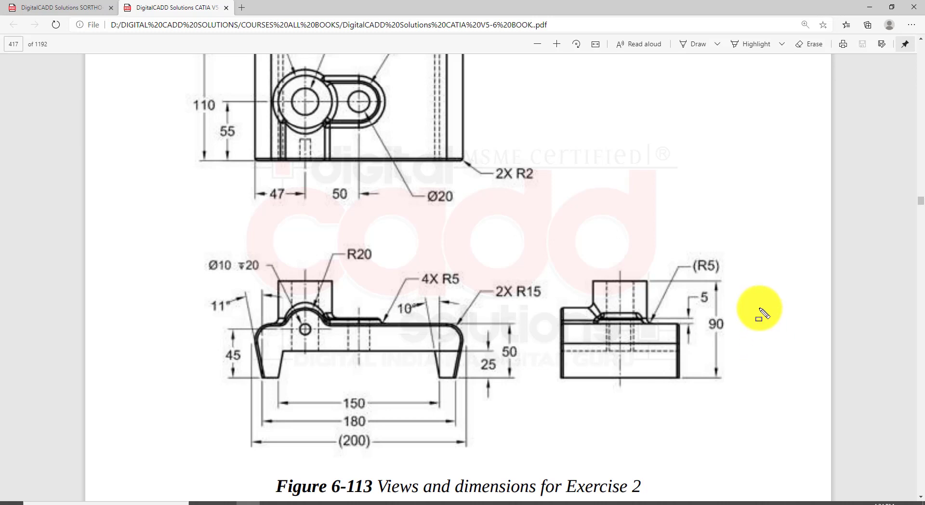
left_click_drag(760, 308, 716, 335)
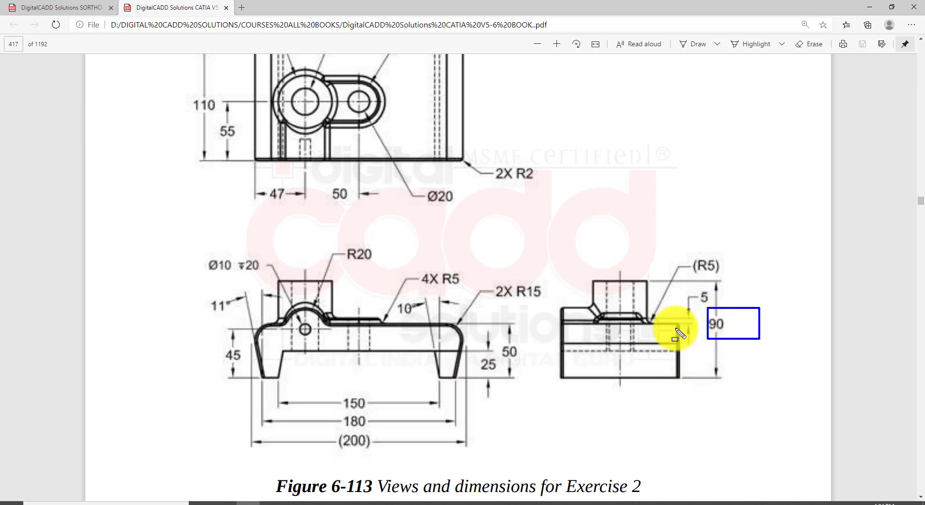
left_click_drag(676, 324, 671, 378)
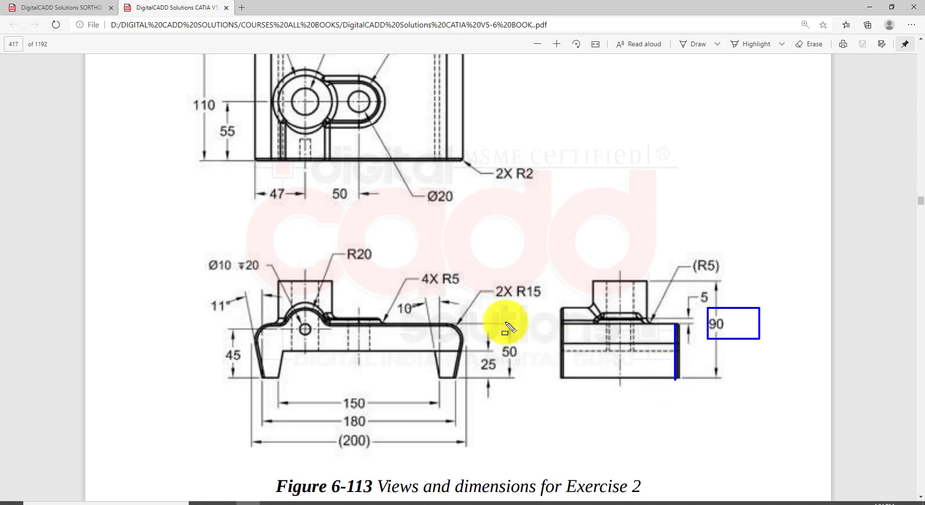
left_click_drag(529, 312, 493, 407)
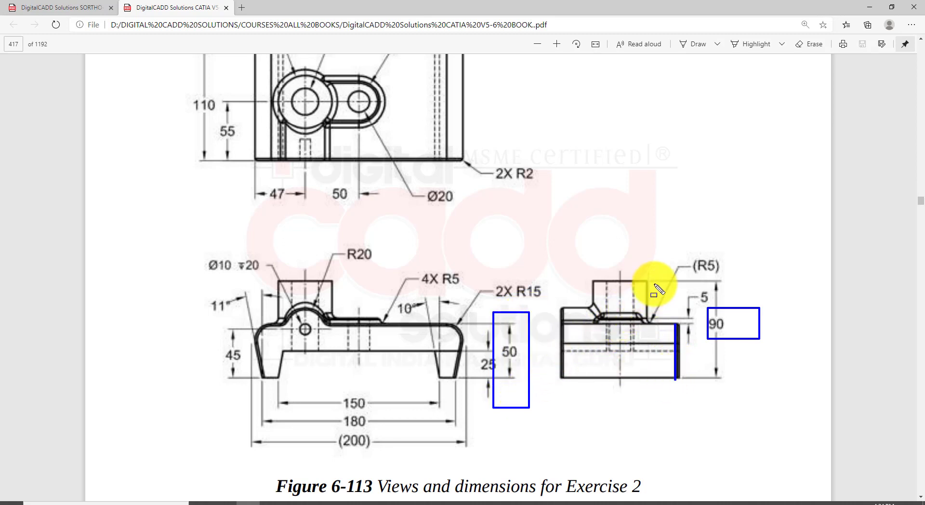
left_click_drag(653, 292, 656, 324)
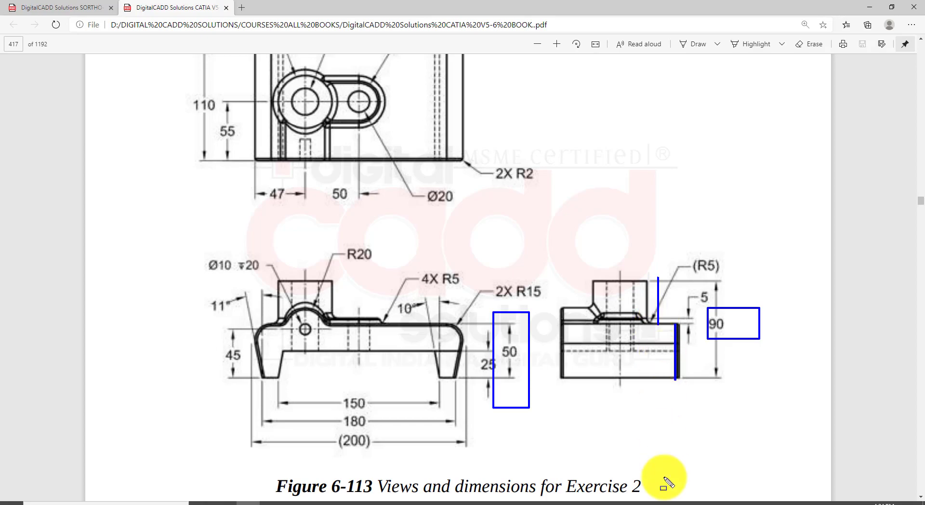
key("Escape")
left_click(393, 503)
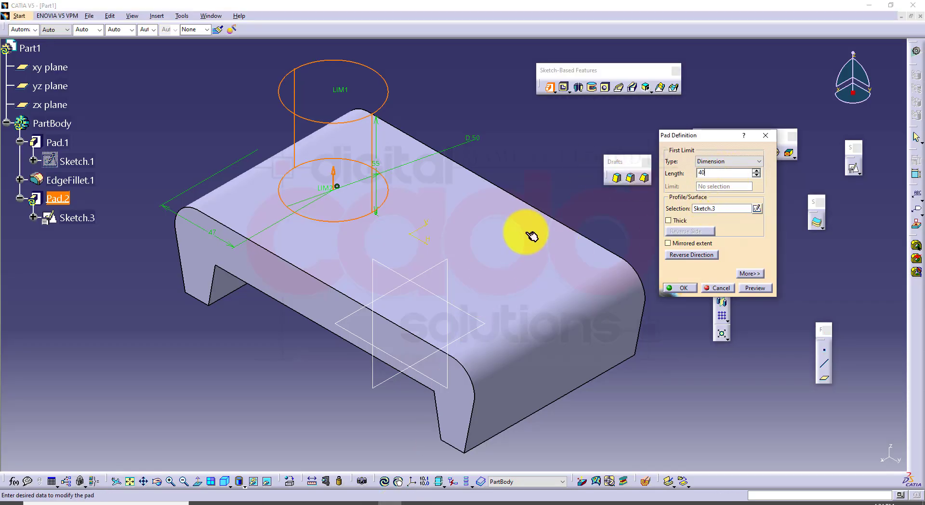
key("Return")
left_click(508, 151)
Create a positioned sketch on the block's flat top face with the H direction reversed and the axes swapped.
middle_click_drag(510, 149, 477, 153)
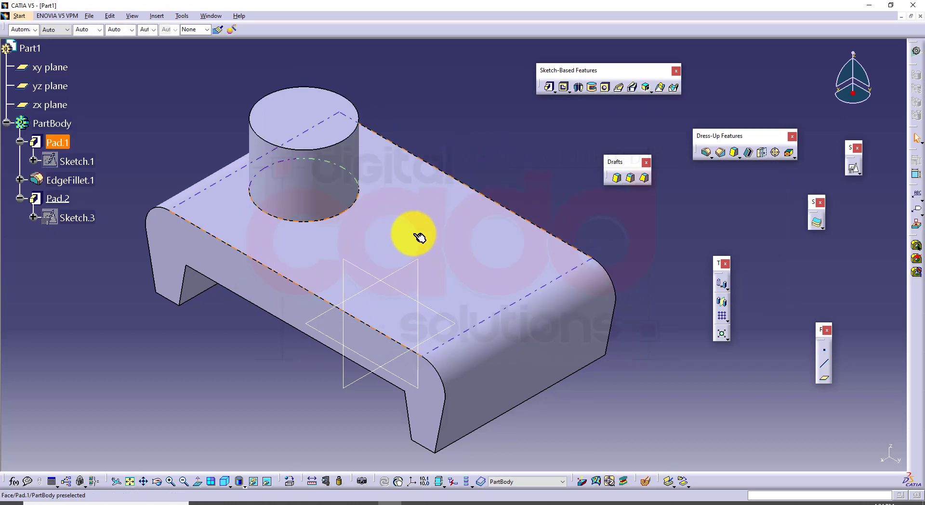
left_click(439, 220)
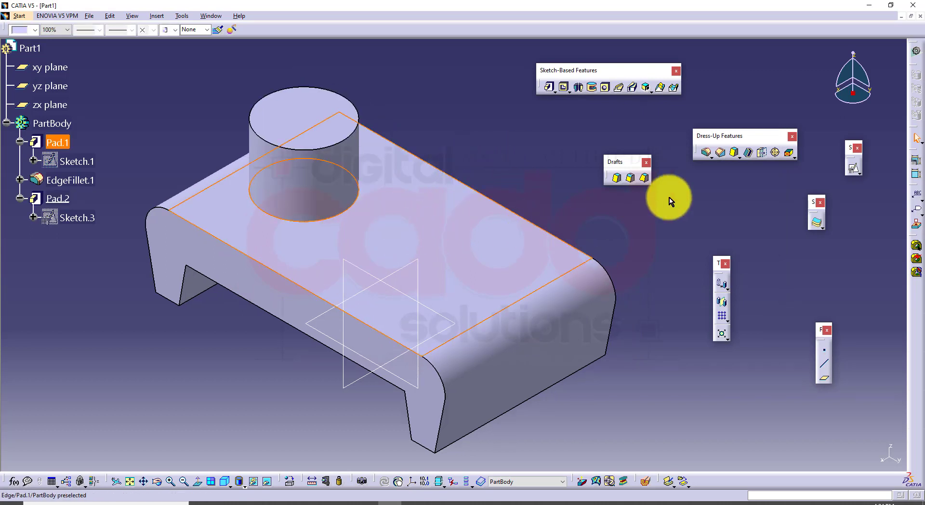
left_click(854, 167)
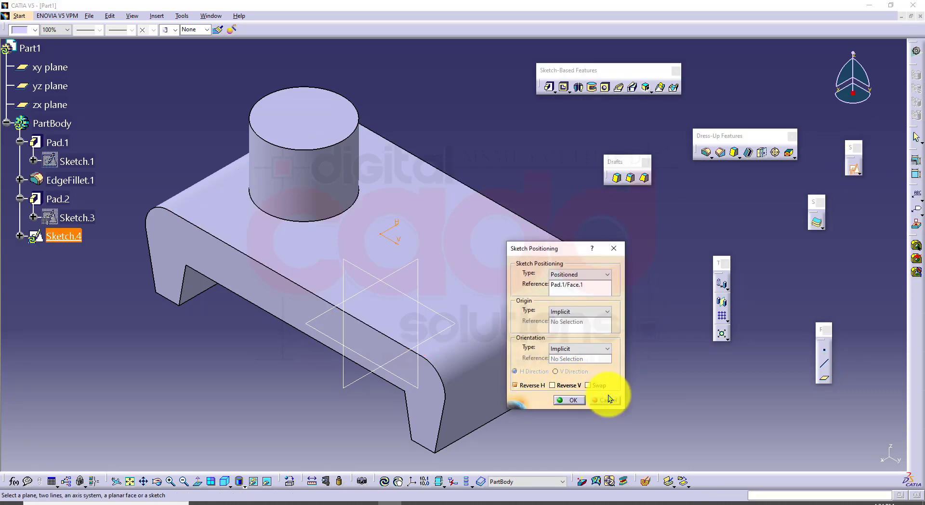
left_click(572, 400)
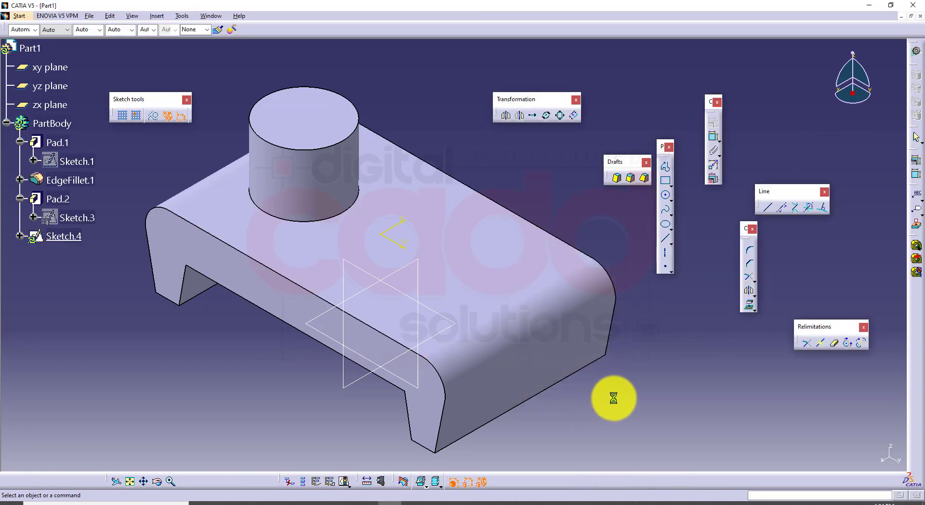
Check the rounded tab in the PDF drawing's top view and project the cylindrical boss's circular edge onto the sketch.
left_click(253, 501)
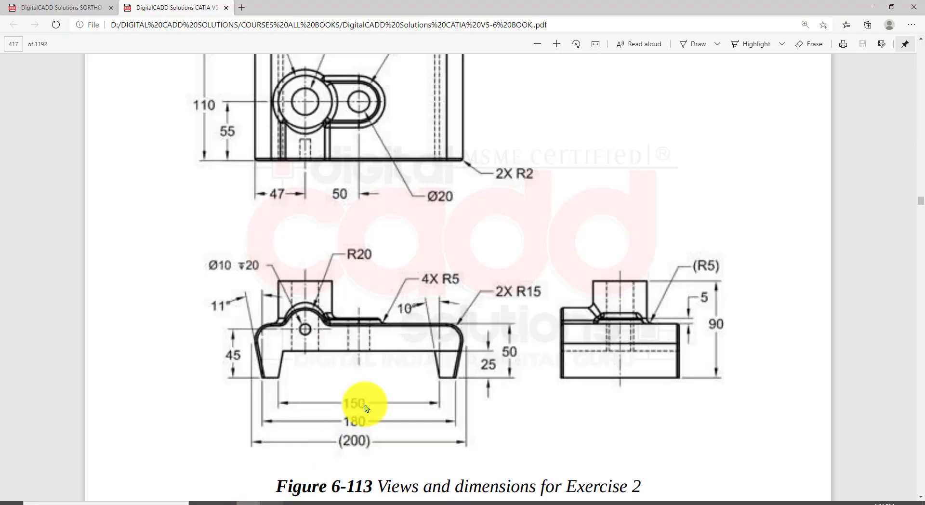
scroll(362, 228, "up", 3)
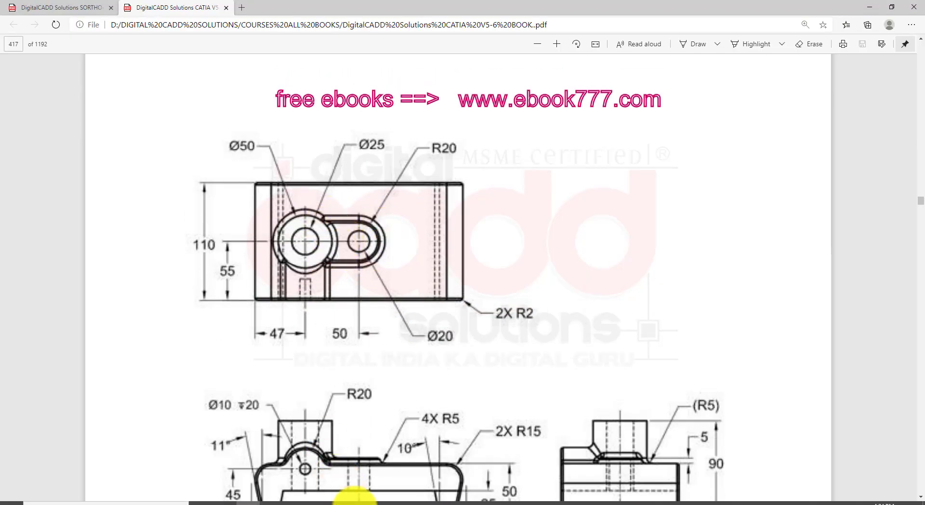
left_click(398, 501)
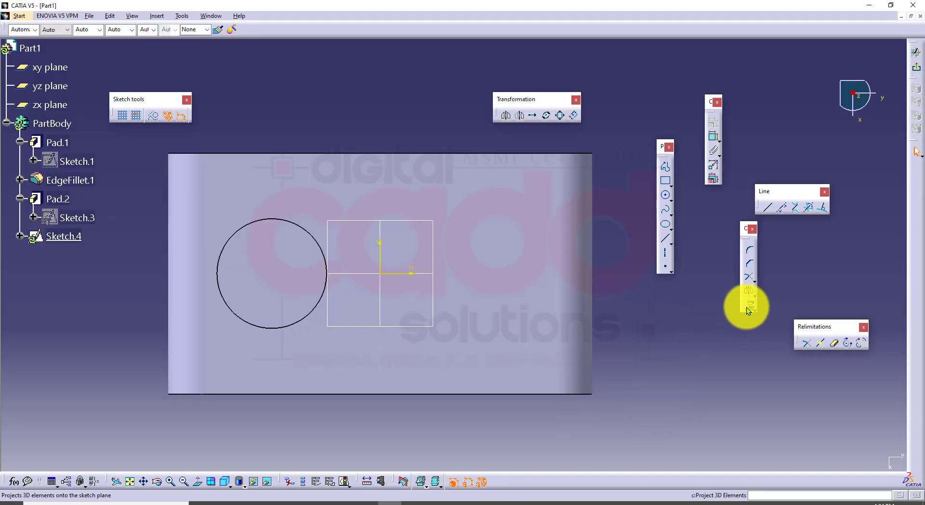
left_click(297, 225)
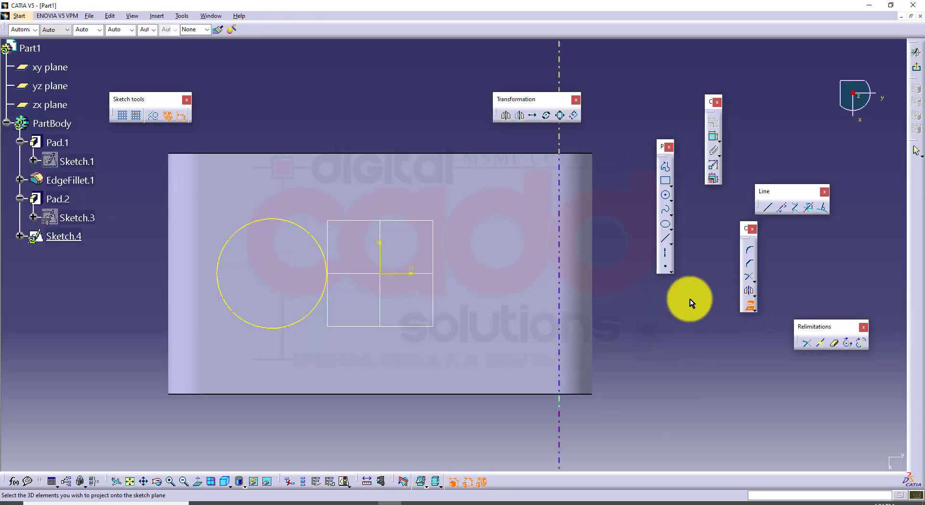
Sketch an open U-shaped profile from the projected circle: a horizontal line about 16 mm above the axis, a tangent arc and a line back.
left_click(668, 167)
left_click(317, 235)
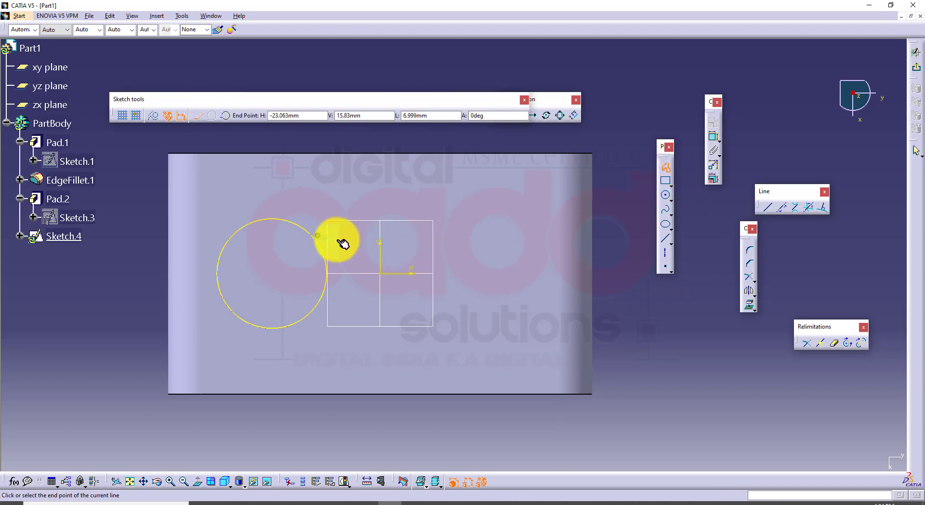
left_click(407, 238)
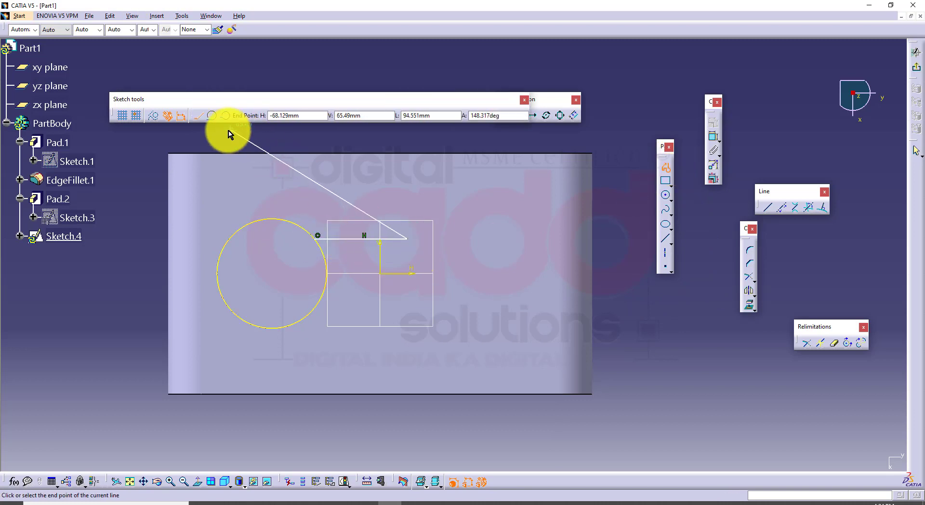
left_click(210, 117)
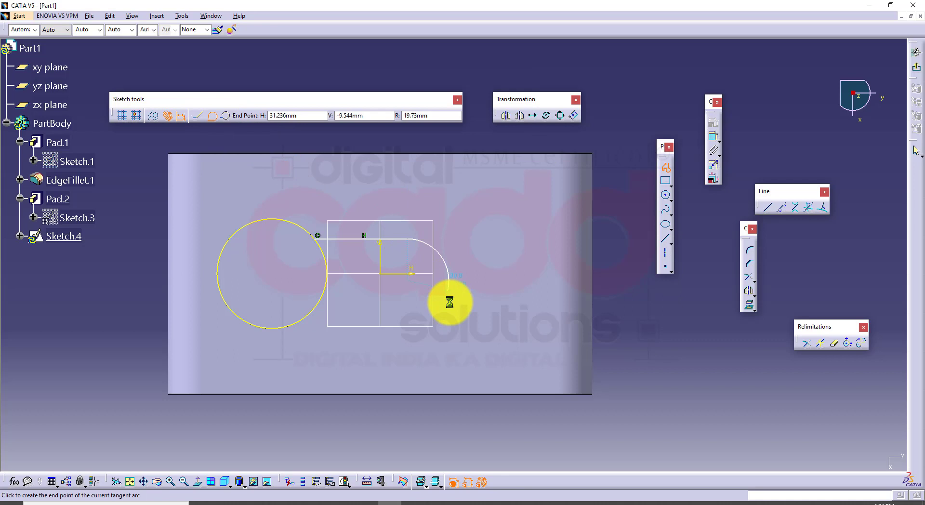
left_click(407, 313)
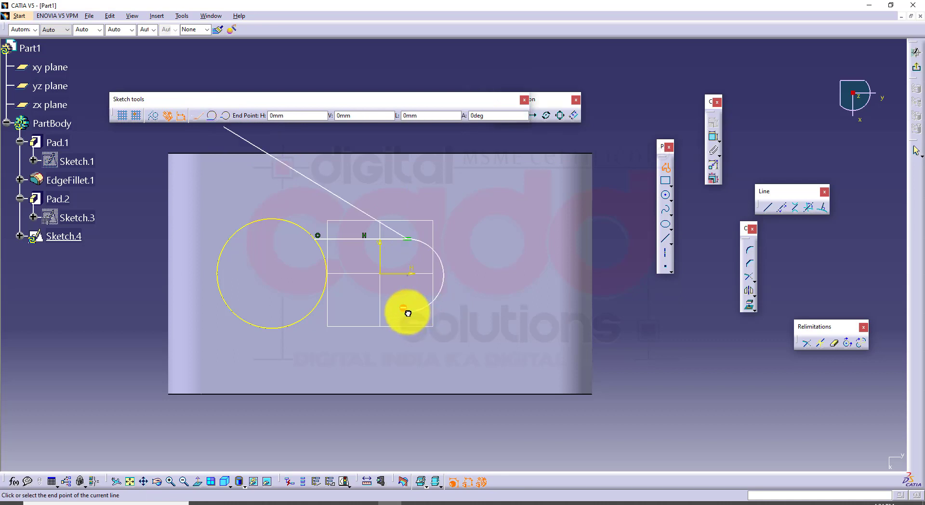
left_click(314, 308)
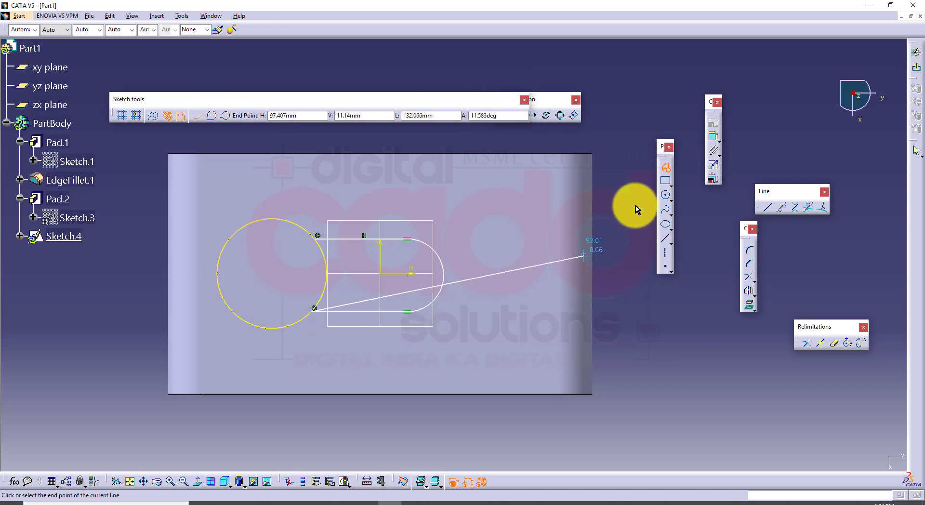
key("Escape")
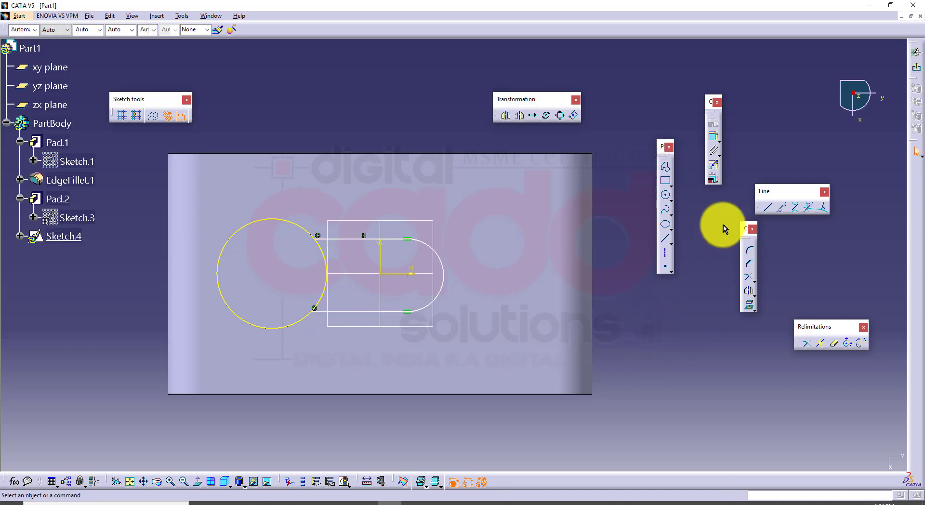
Constrain the tab arc's centre point to be coincident with the sketch's horizontal axis.
left_click(713, 138)
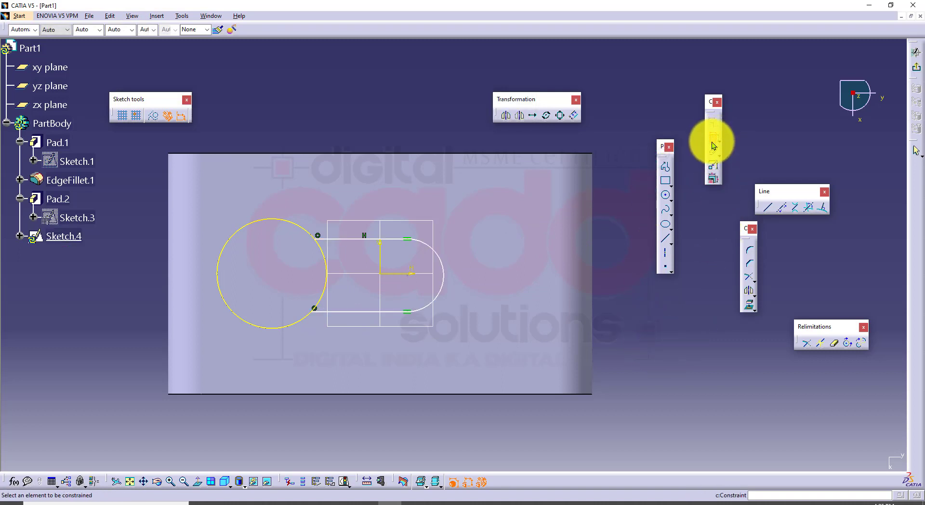
scroll(418, 293, "down", 1)
mouse_move(416, 293)
middle_mouse_down()
mouse_move(439, 303)
mouse_move(439, 239)
mouse_move(429, 230)
middle_mouse_up()
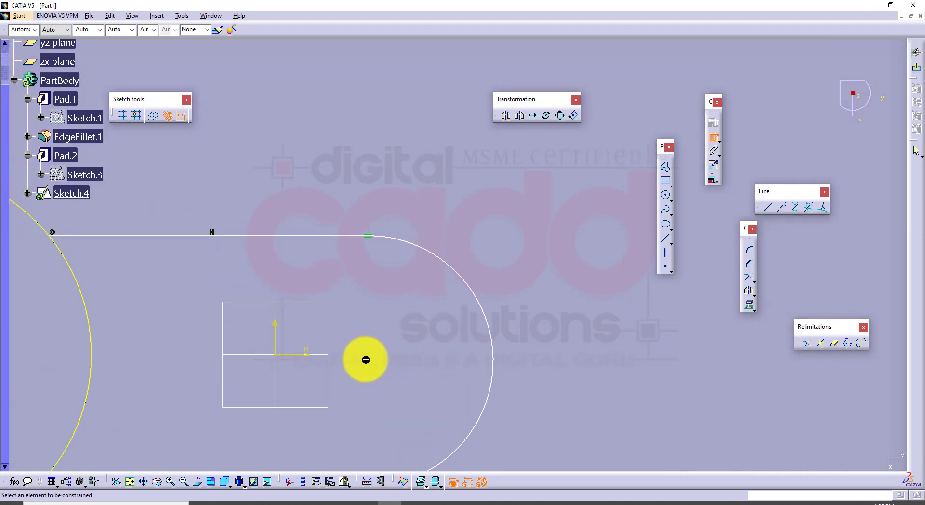
left_click(368, 362)
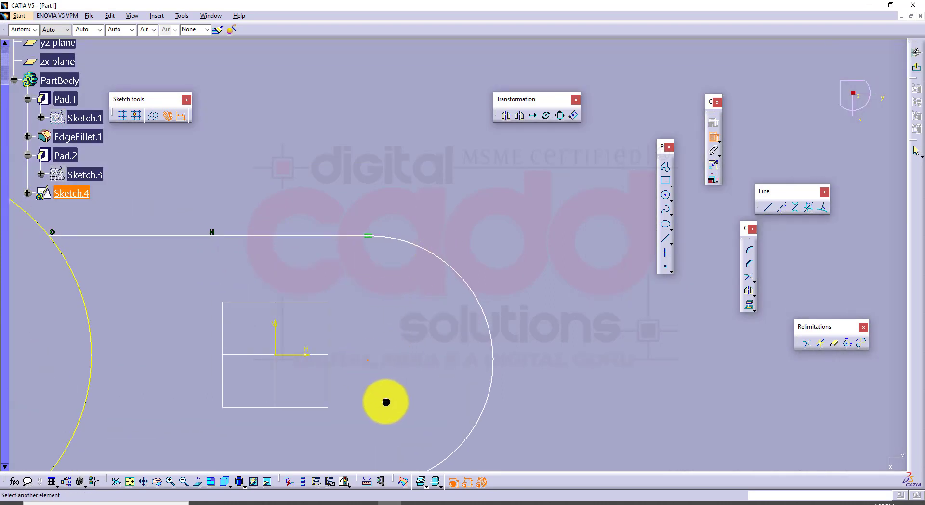
left_click(304, 356)
right_click(488, 176)
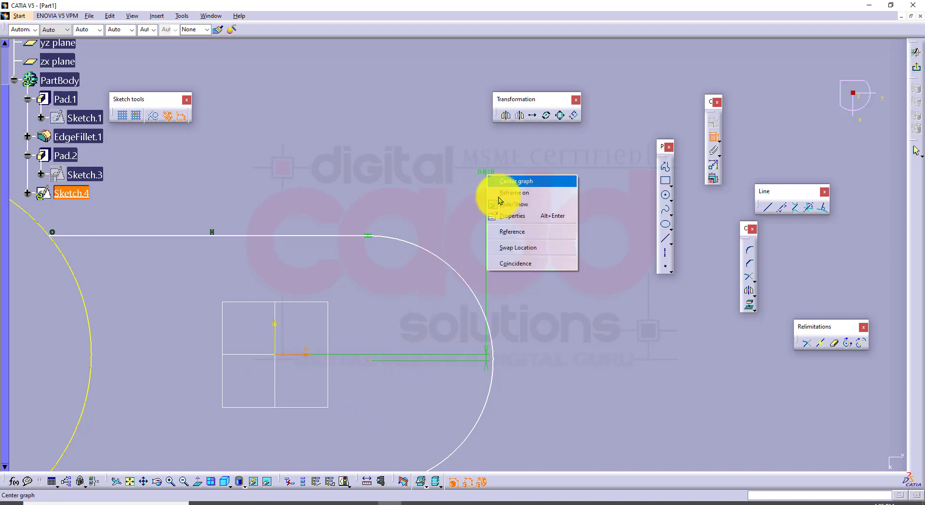
left_click(522, 262)
mouse_move(528, 368)
middle_mouse_down()
mouse_move(529, 274)
mouse_move(540, 339)
middle_mouse_up()
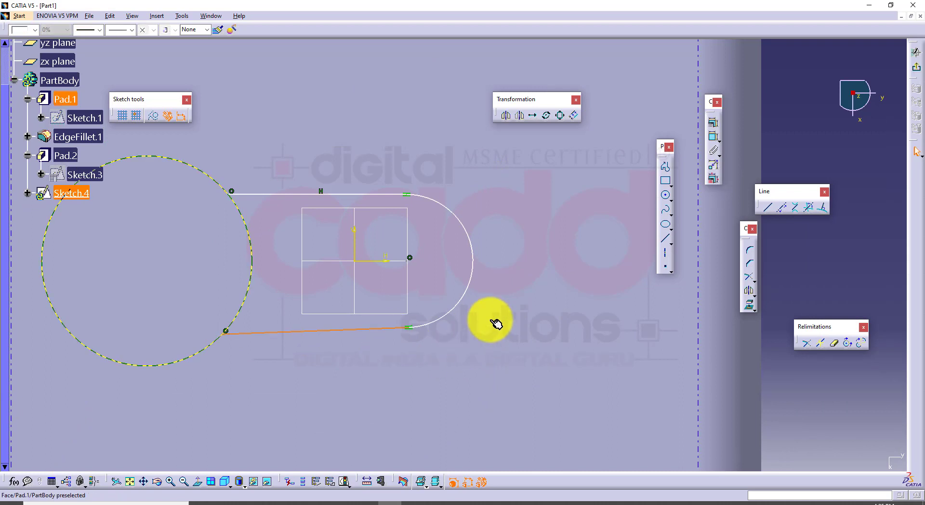
Apply a horizontal constraint to the slightly tilted lower line of the tab profile.
left_click(714, 138)
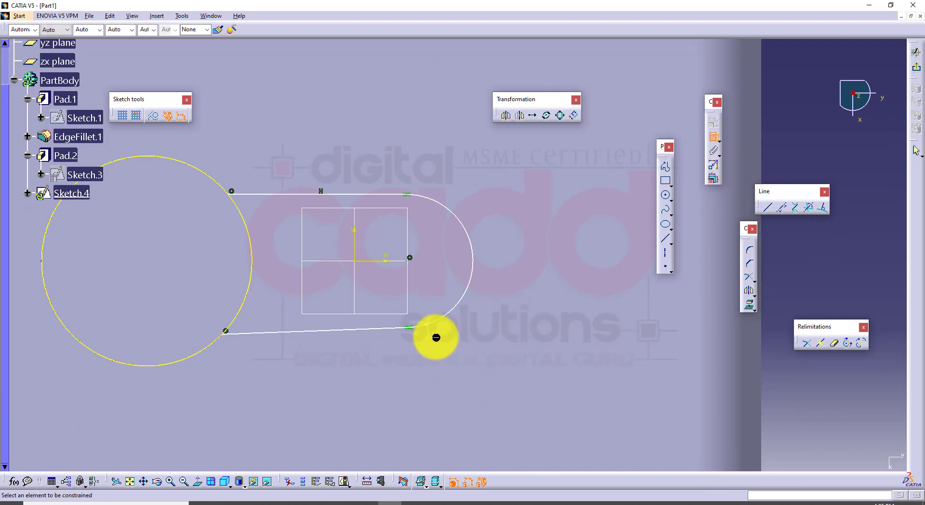
left_click(384, 331)
right_click(389, 351)
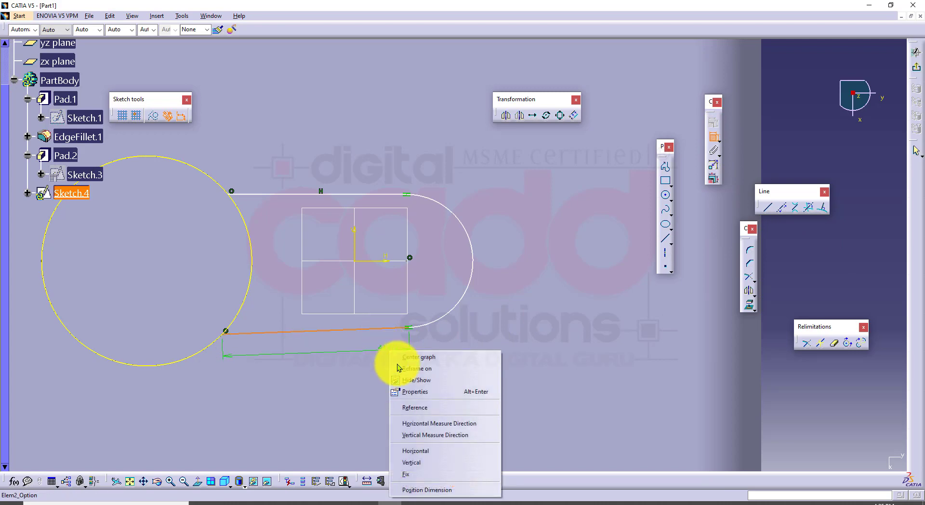
left_click(428, 451)
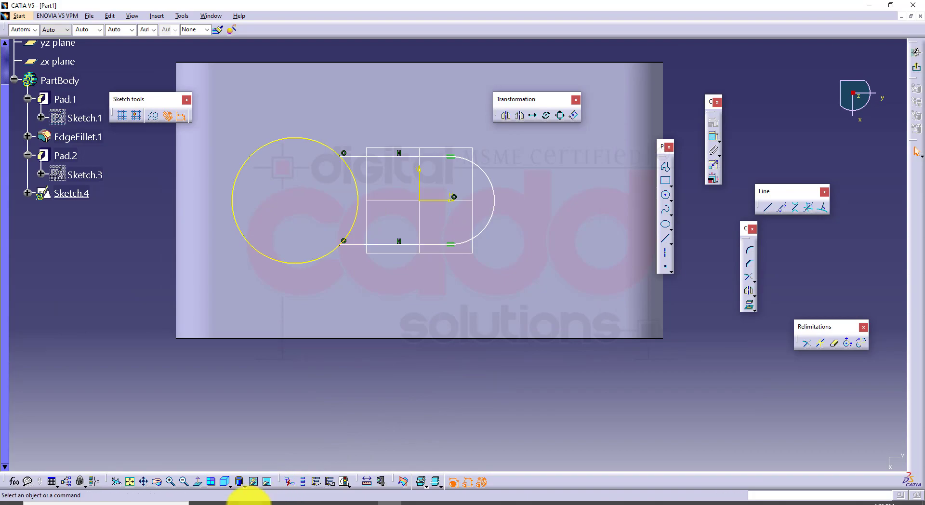
Check the tab's radius in the PDF drawing's top view, dimension the arc and set its radius to 20 mm.
left_click(249, 501)
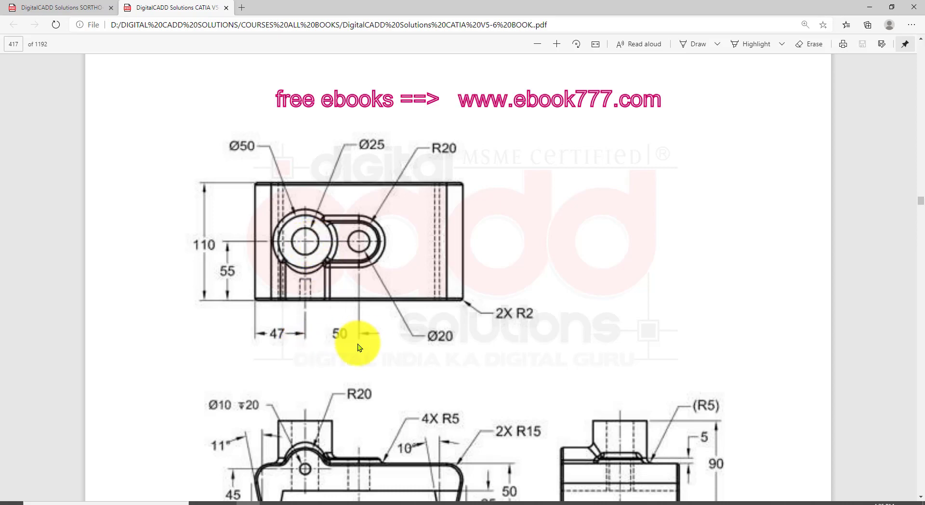
left_click(395, 504)
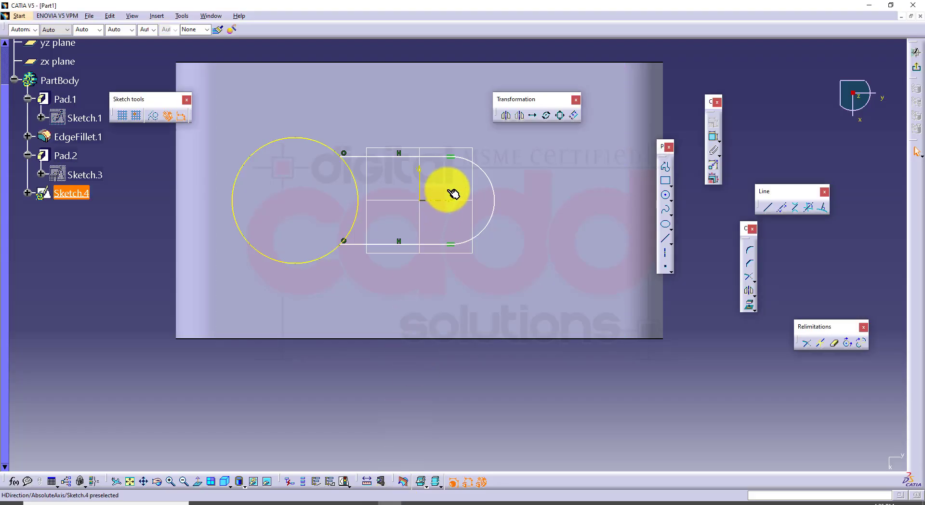
left_click(485, 174)
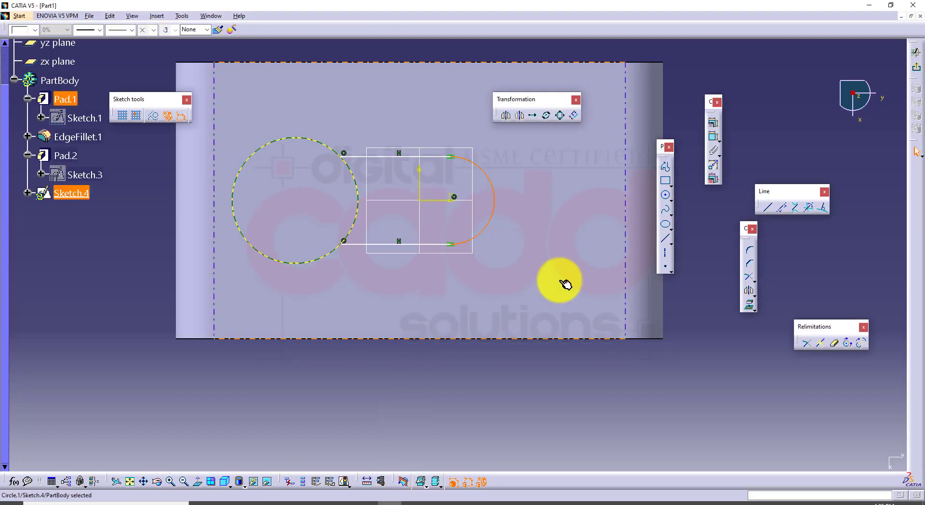
left_click(712, 135)
double_click(606, 377)
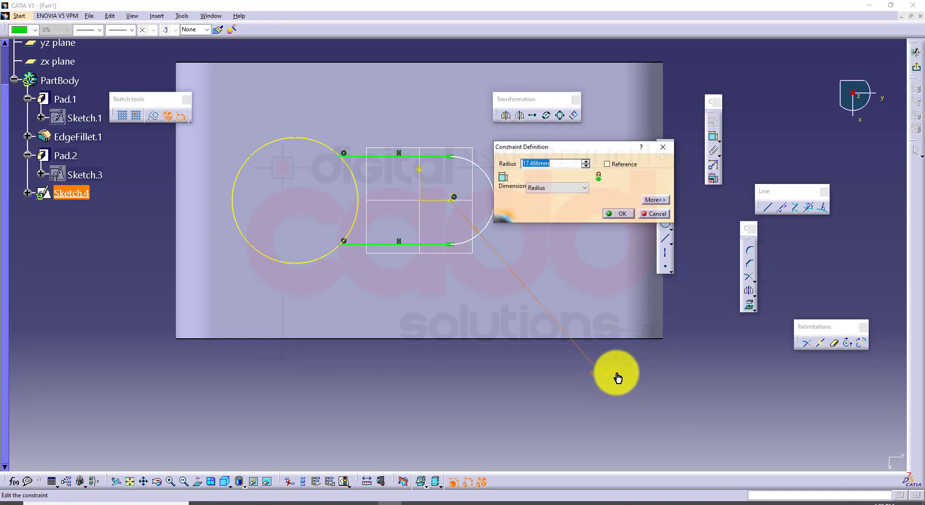
type("20")
key("Return")
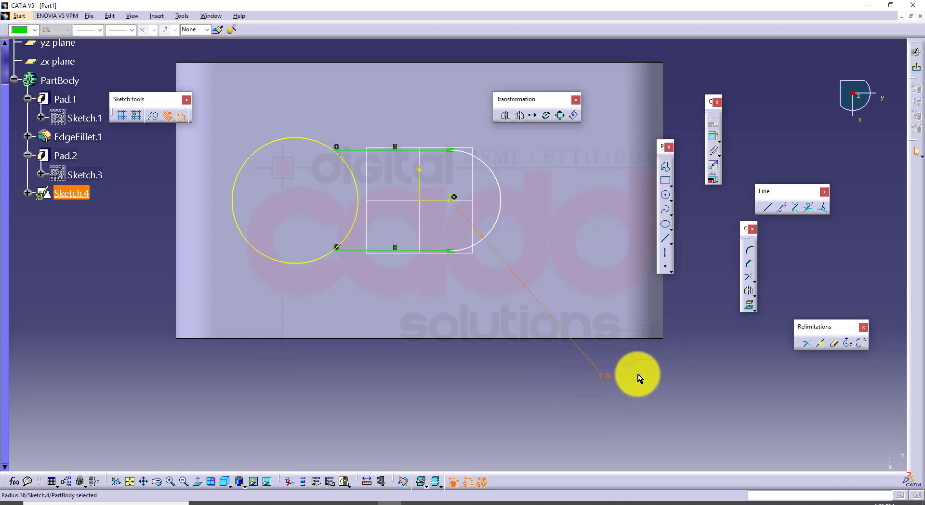
Dimension the distance from the cylindrical boss's axis to the tab arc's centre and set it to 50 mm.
left_click(713, 135)
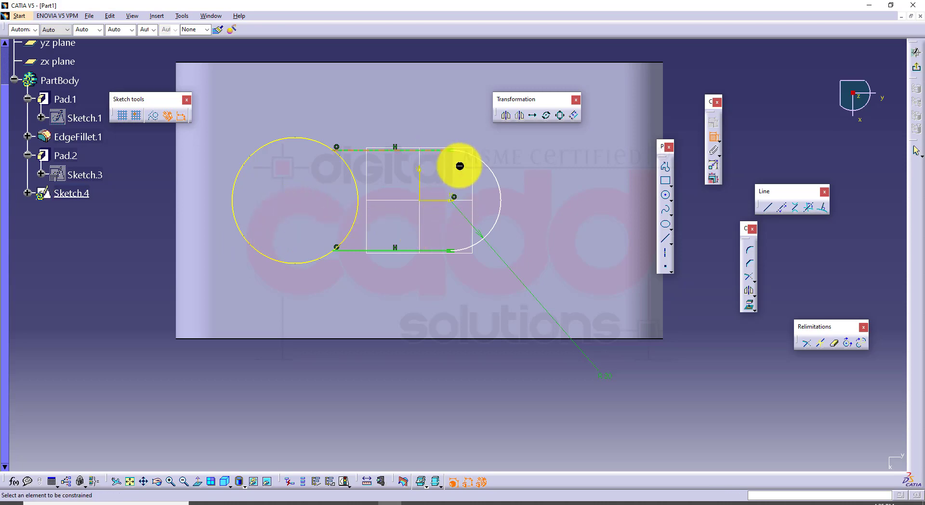
middle_click_drag(424, 358, 384, 281)
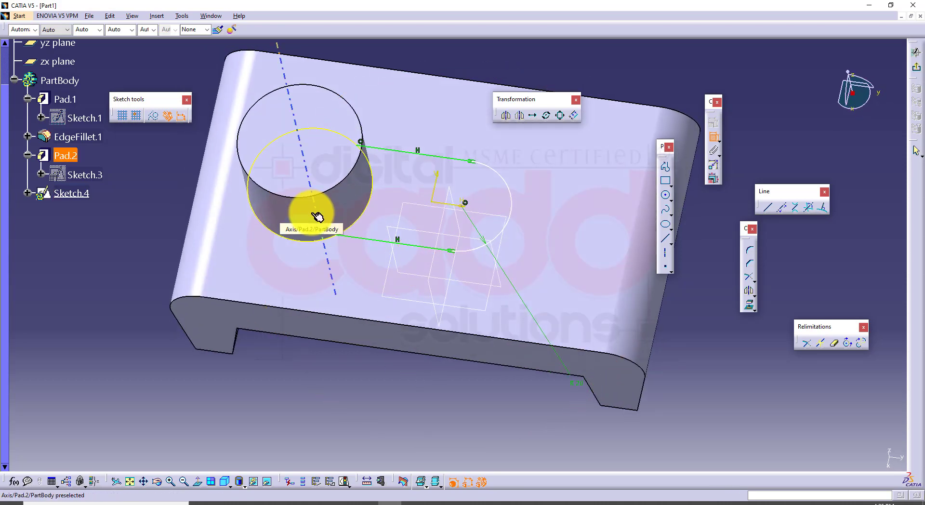
left_click(201, 487)
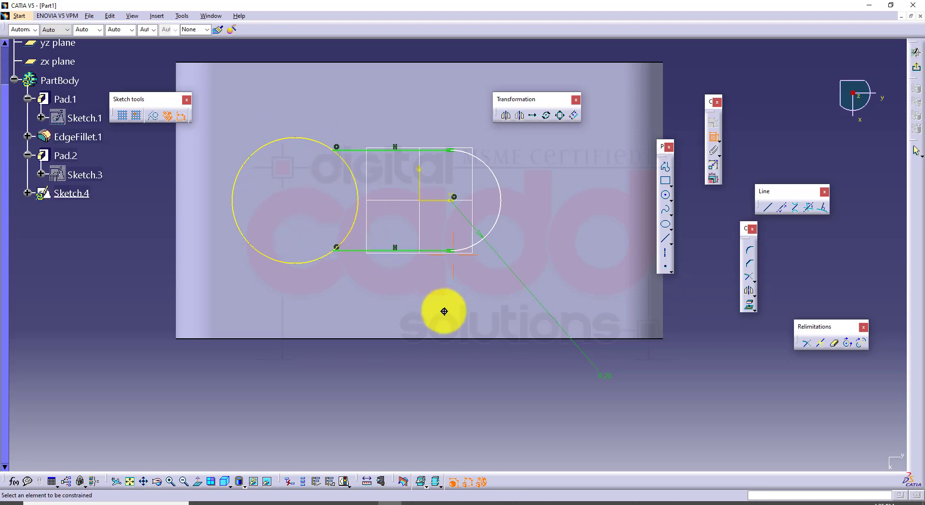
mouse_move(444, 309)
middle_mouse_down()
mouse_move(440, 253)
mouse_move(422, 198)
middle_mouse_up()
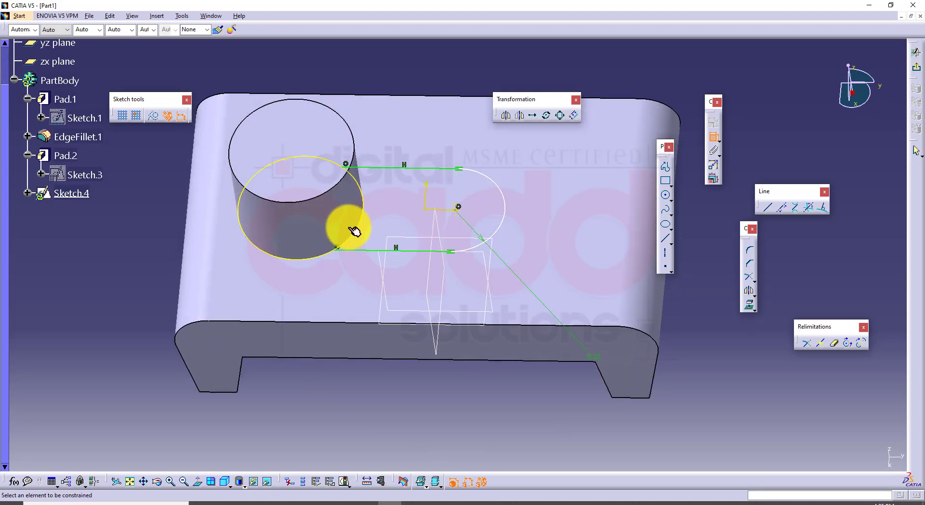
left_click(308, 225)
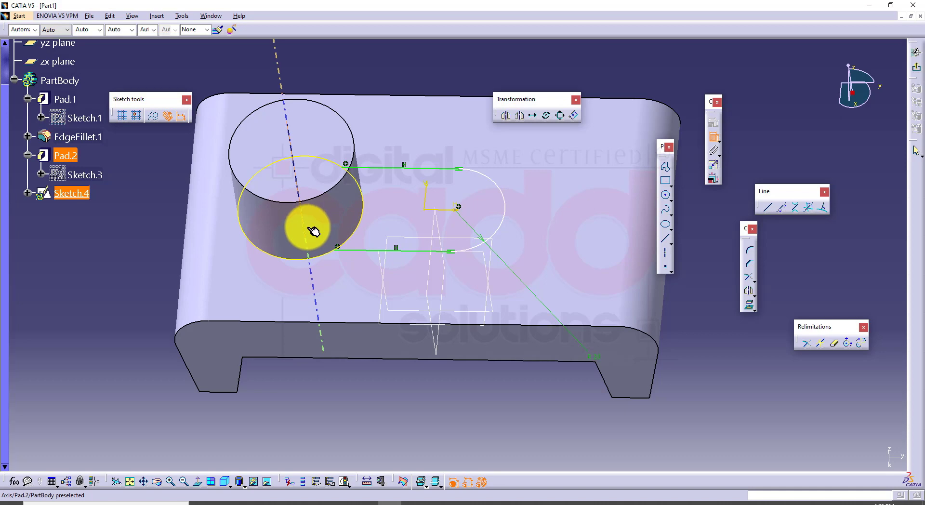
left_click(201, 483)
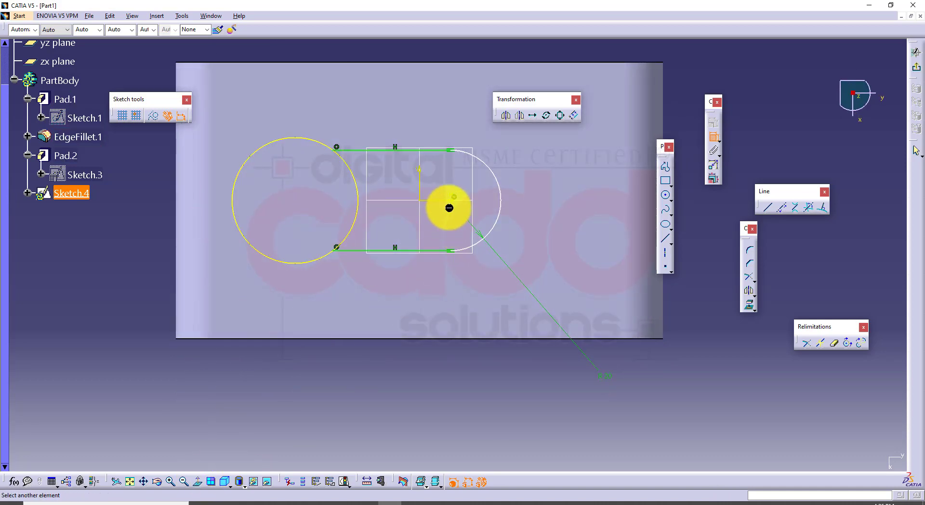
left_click(450, 202)
left_click(345, 366)
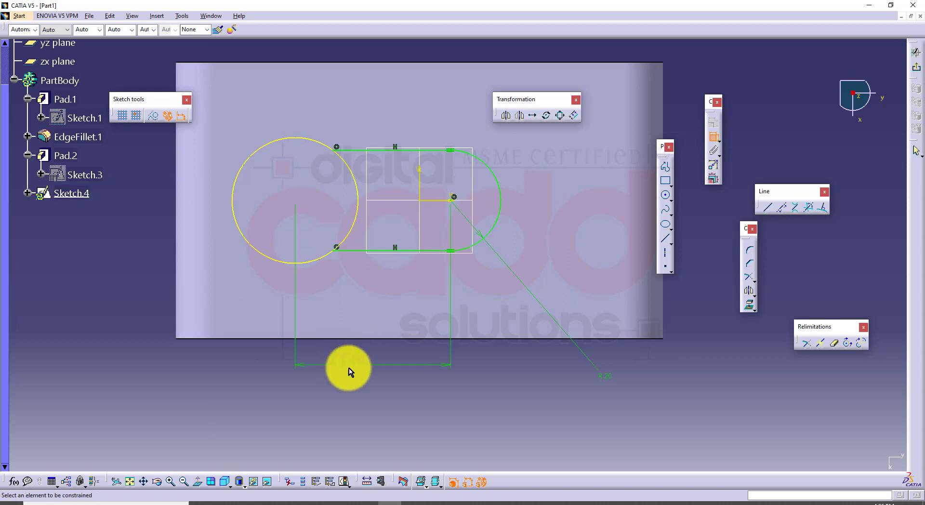
double_click(358, 363)
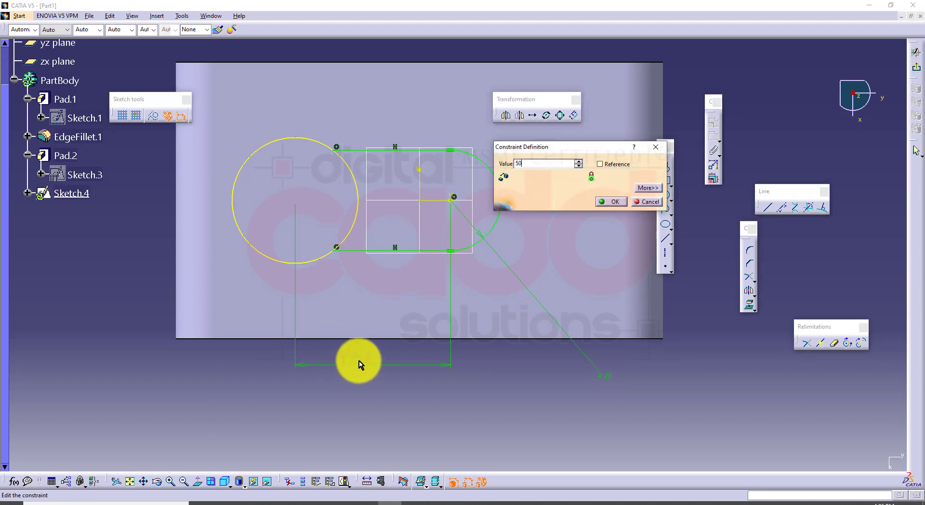
key("Return")
middle_click_drag(482, 338, 486, 359)
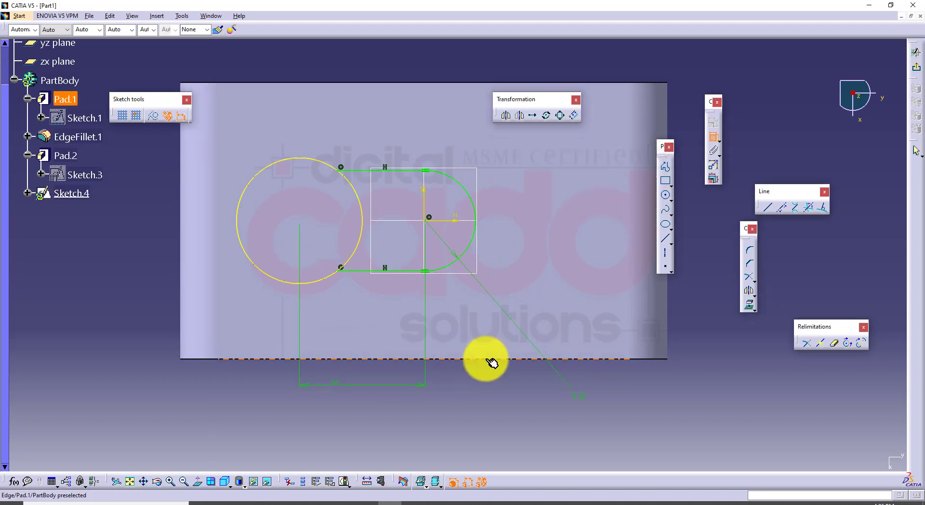
Quick-trim the projected circle's portion outside the tab so the profile closes, and exit the sketch.
left_click(834, 343)
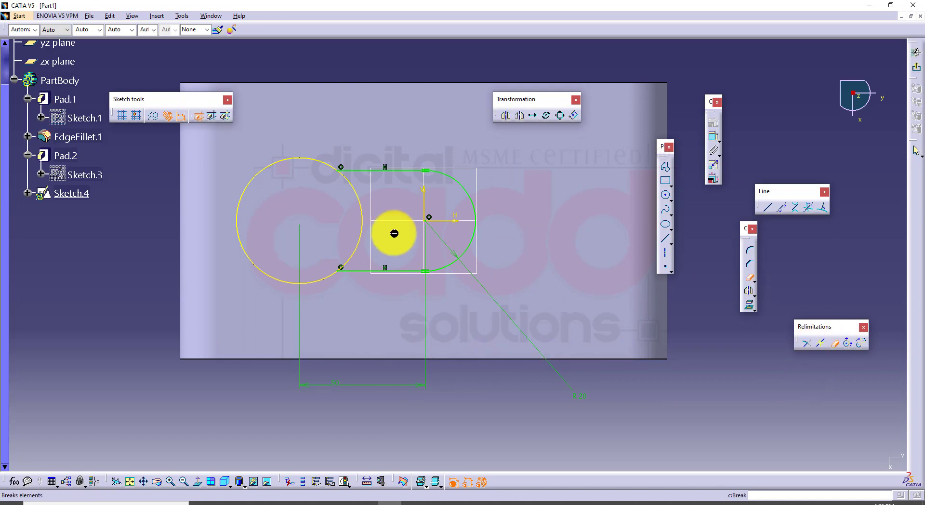
left_click(286, 166)
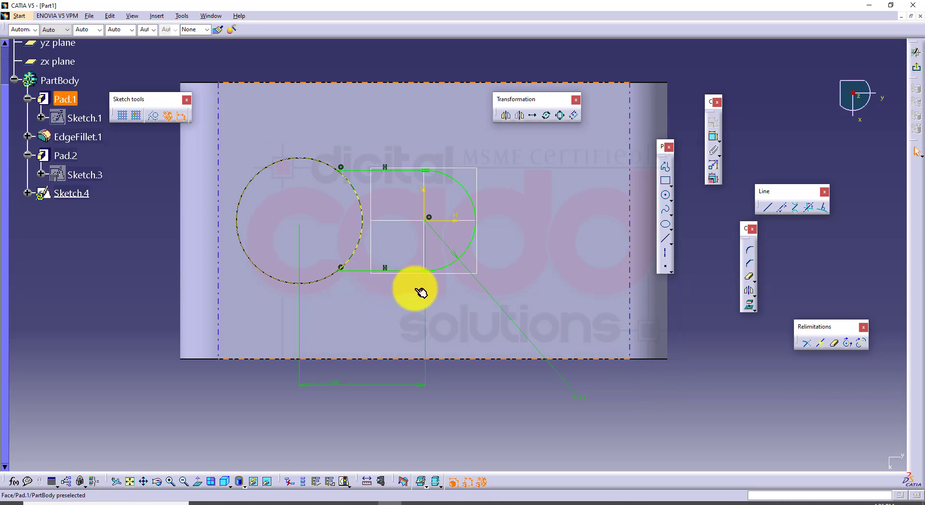
left_click(920, 72)
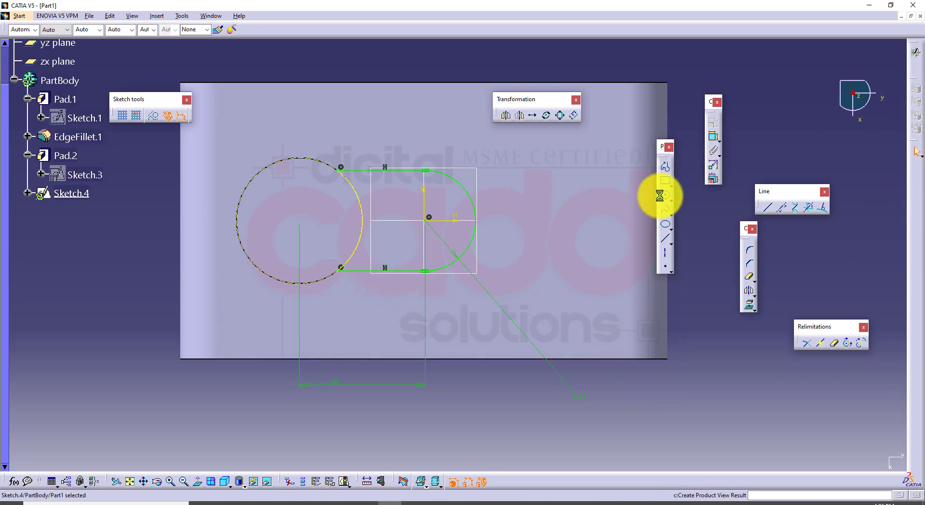
middle_click_drag(636, 281, 564, 306)
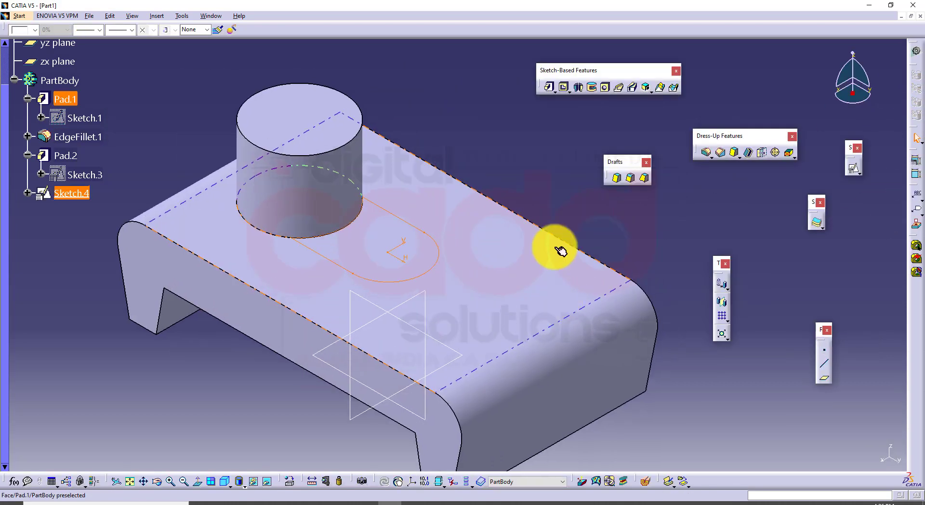
Pad the tab profile upward with a length of 5 mm, checking the tab height in the PDF drawing's side view.
left_click(549, 87)
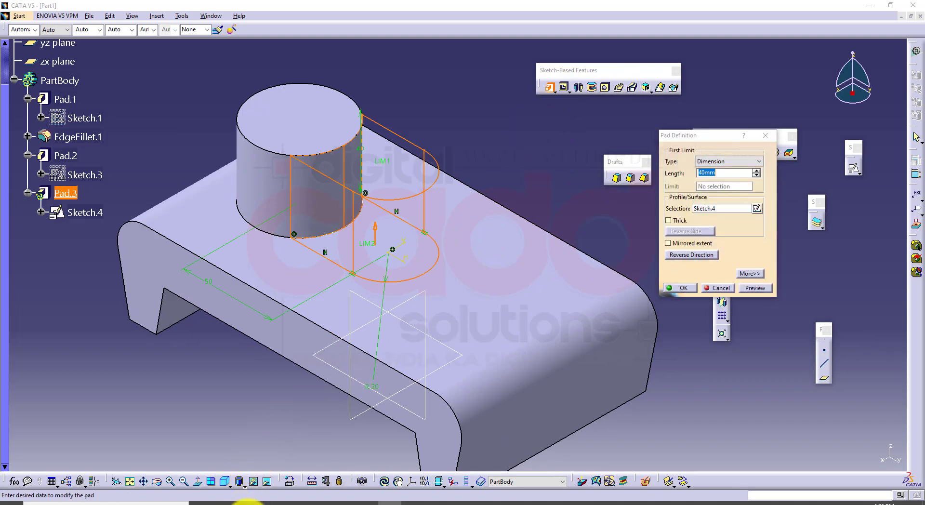
left_click(249, 504)
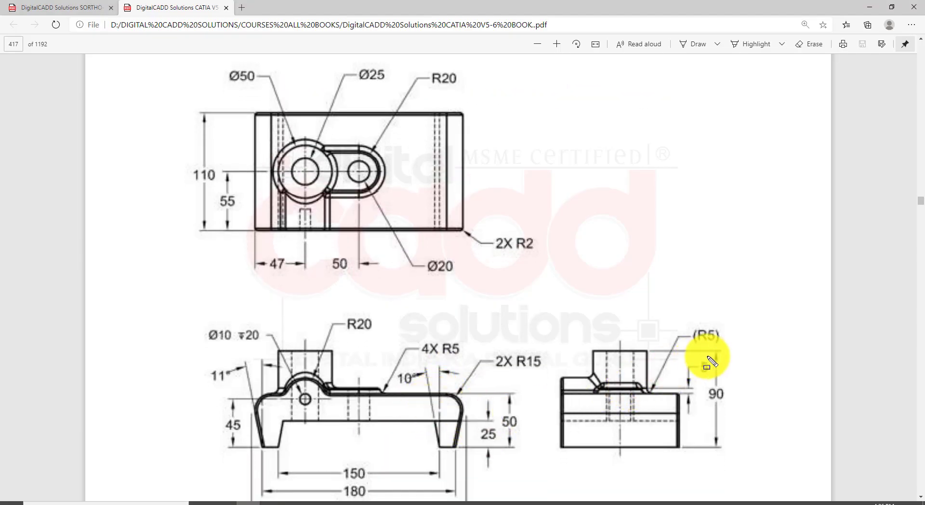
left_click_drag(714, 356, 693, 370)
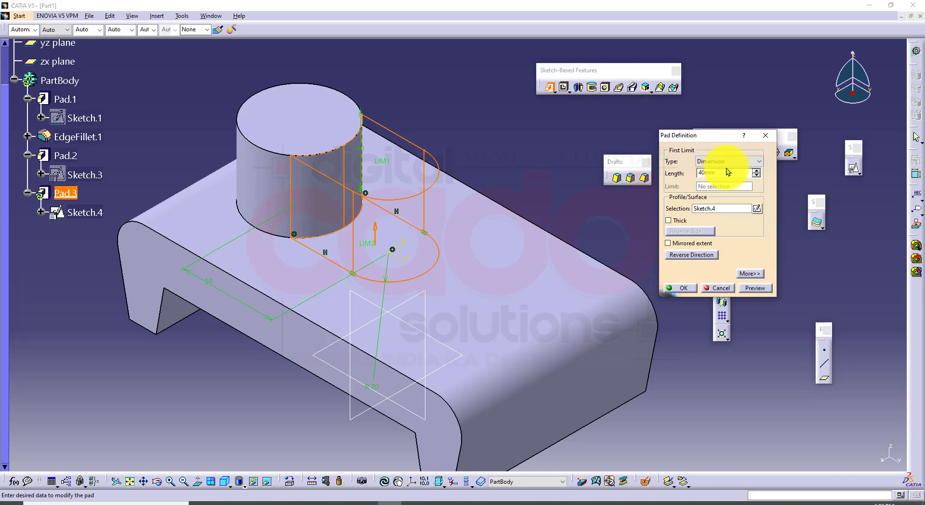
double_click(727, 172)
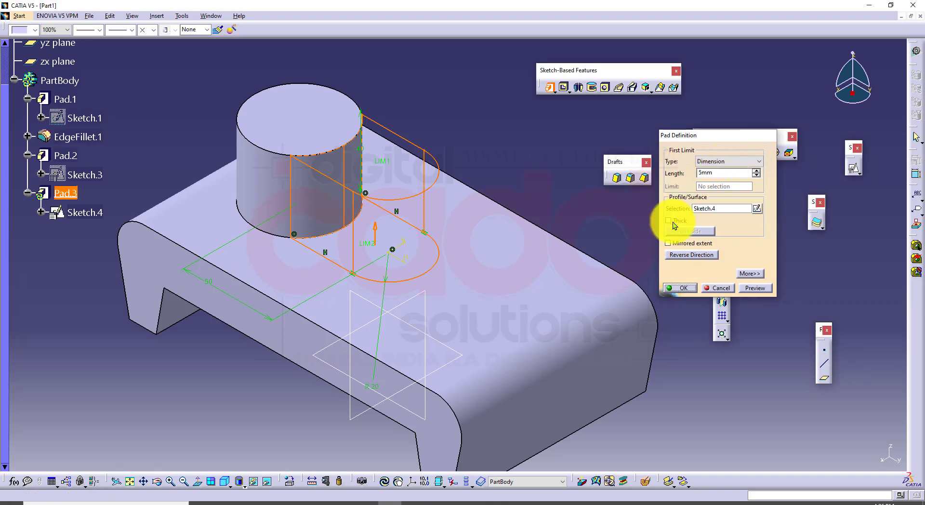
key("Return")
Check the rounded side boss in the PDF's isometric and front views, and open a positioned sketch on the base's front profile face.
middle_click_drag(480, 269, 490, 169)
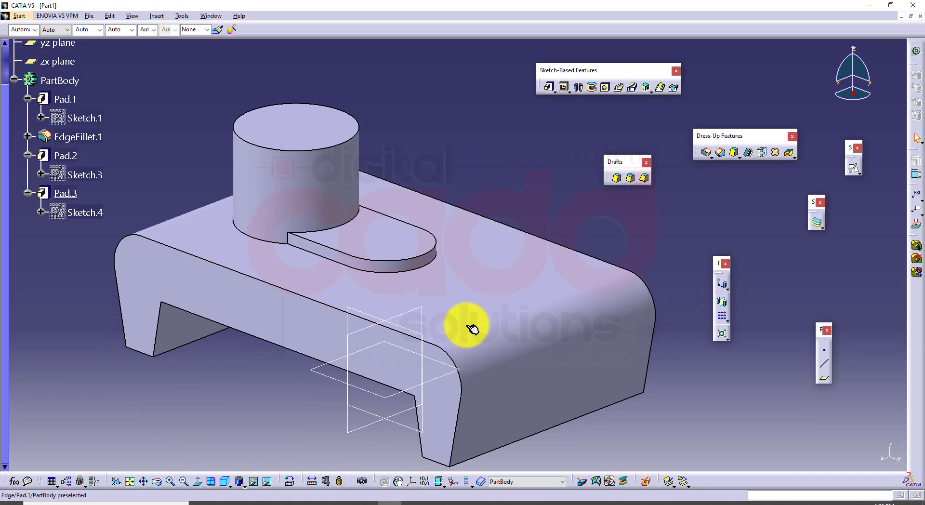
middle_click_drag(471, 324, 479, 274)
left_click(254, 503)
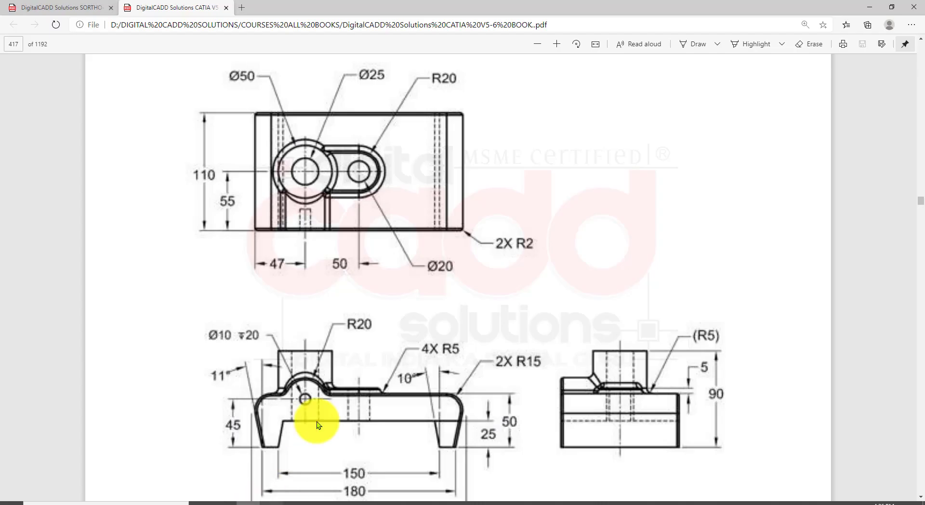
scroll(303, 218, "up", 8)
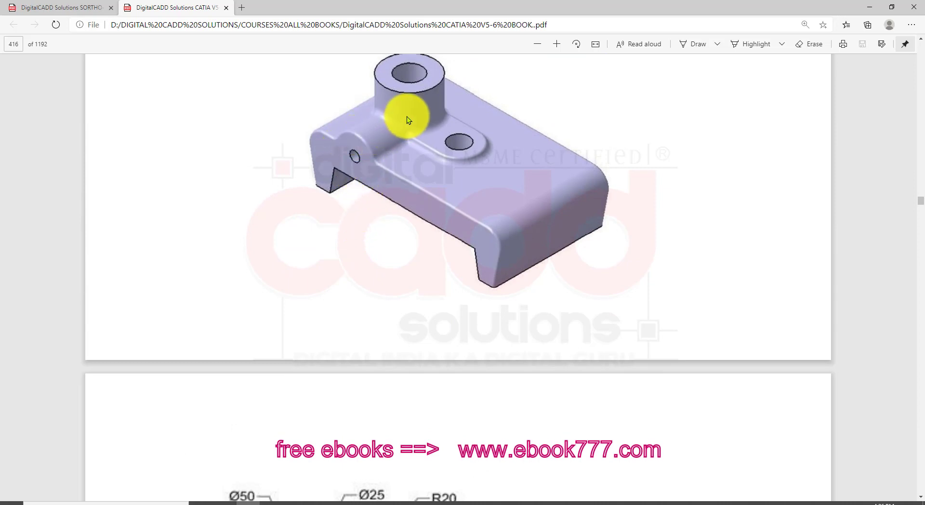
left_click(389, 503)
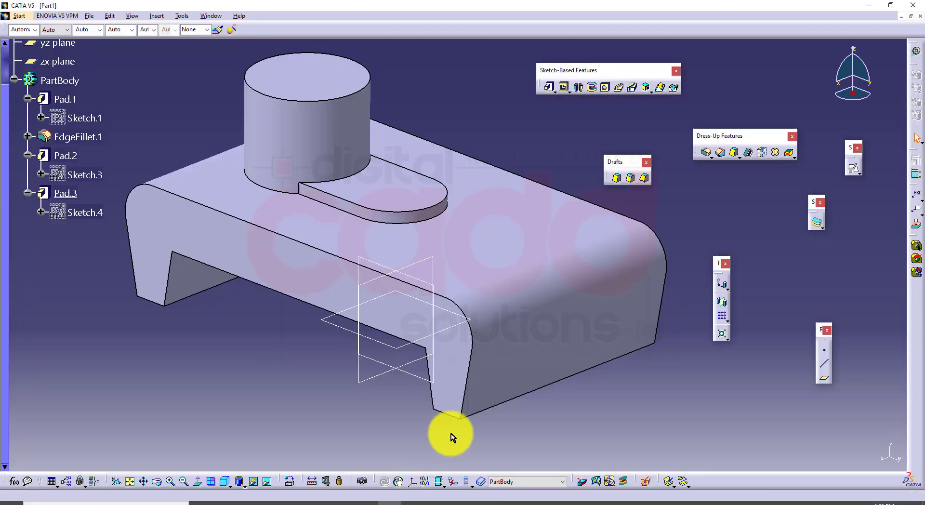
middle_click_drag(400, 380, 452, 361)
left_click(285, 223)
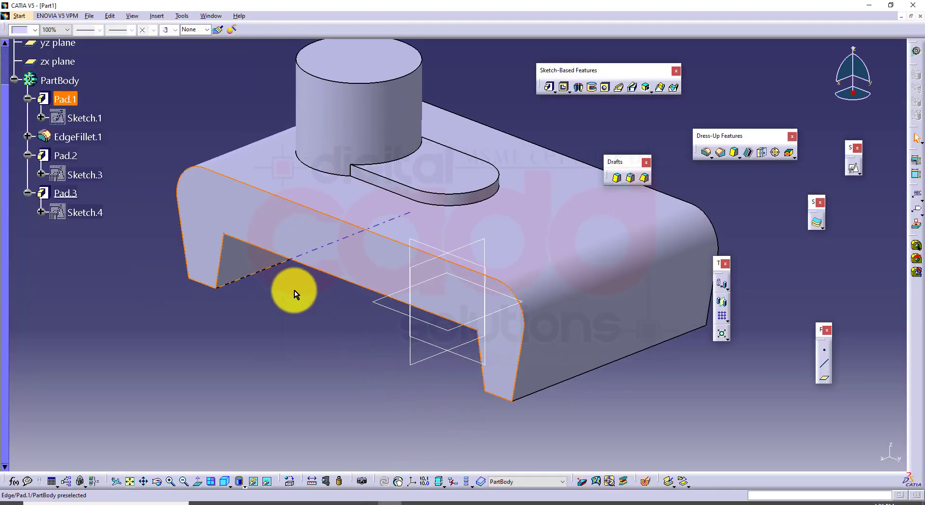
left_click(854, 167)
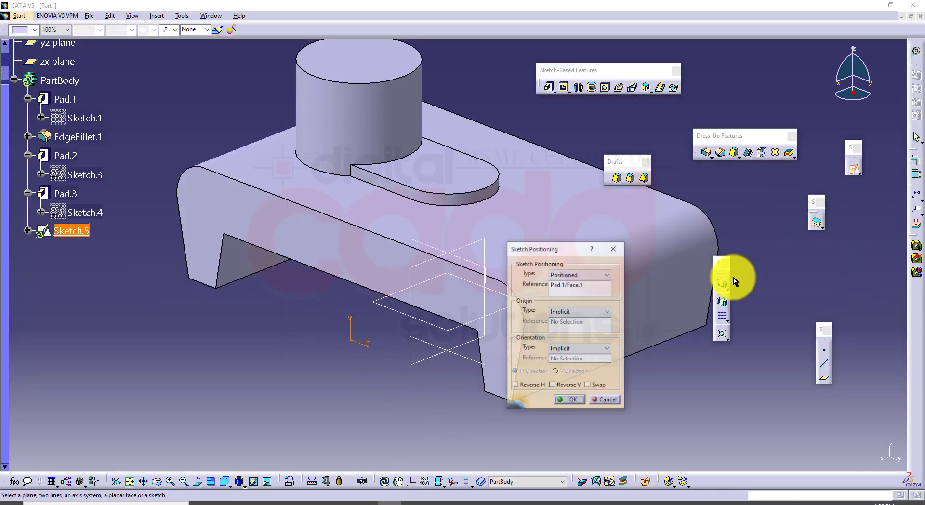
left_click(571, 400)
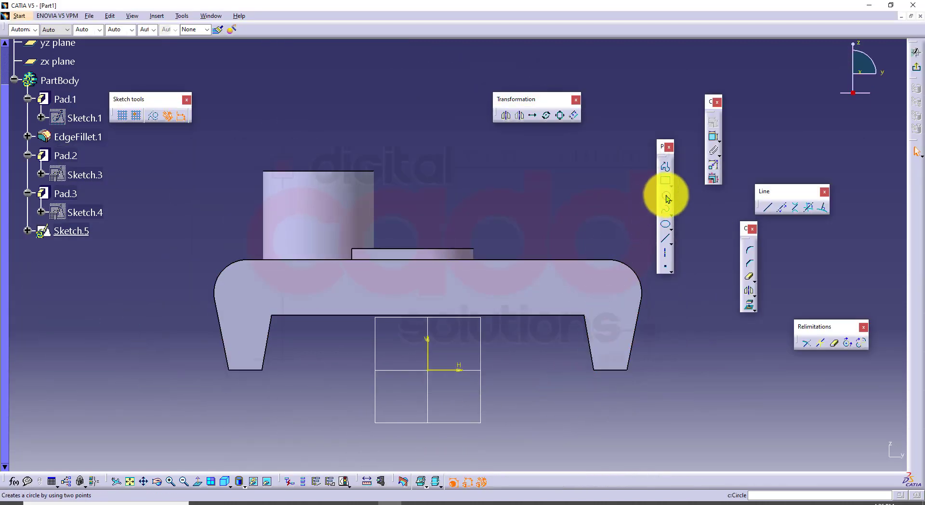
Check the side boss's radius in the PDF's front view and sketch a 20 mm radius circle near the base's upper edge below the cylindrical boss.
left_click(667, 197)
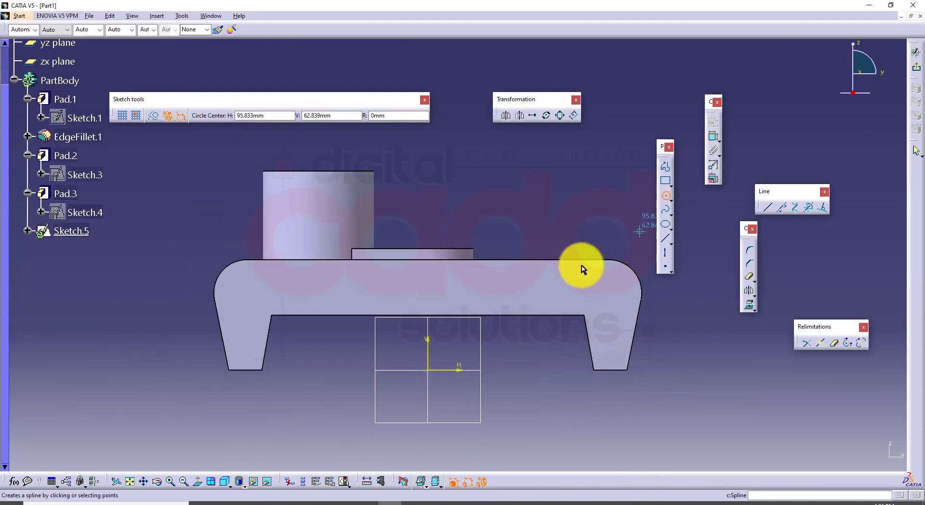
left_click(318, 265)
left_click(266, 501)
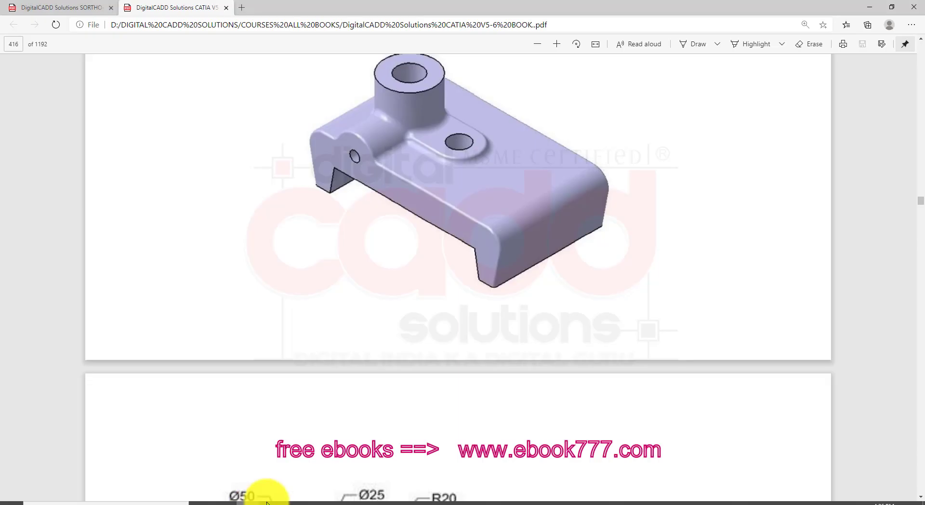
scroll(389, 397, "down", 12)
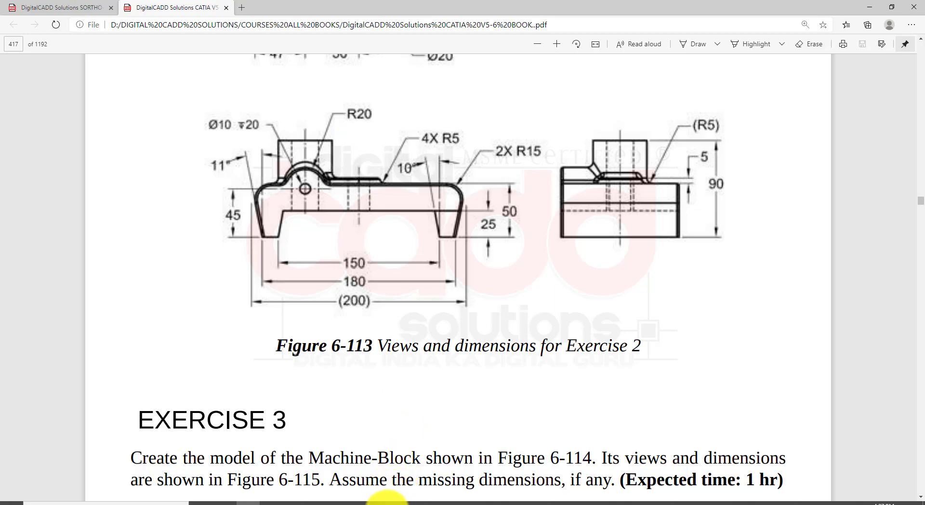
left_click(390, 502)
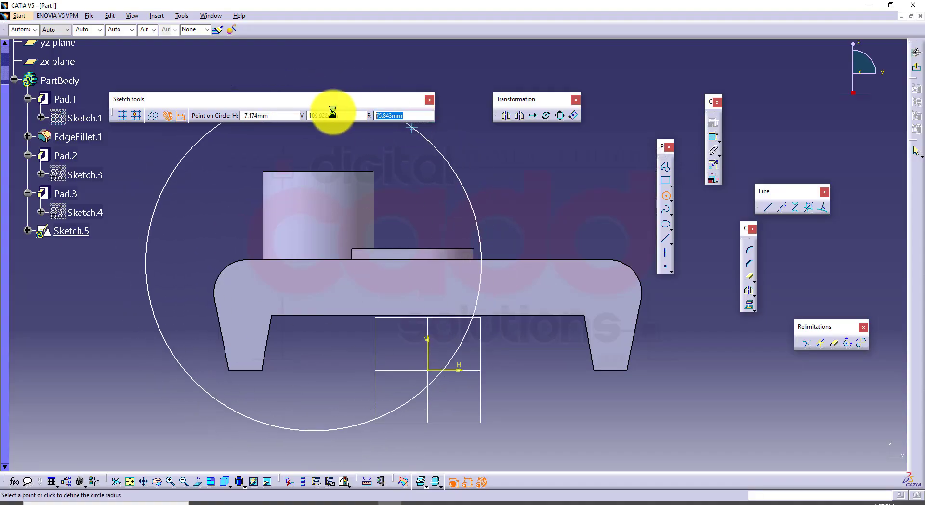
type("20")
key("Return")
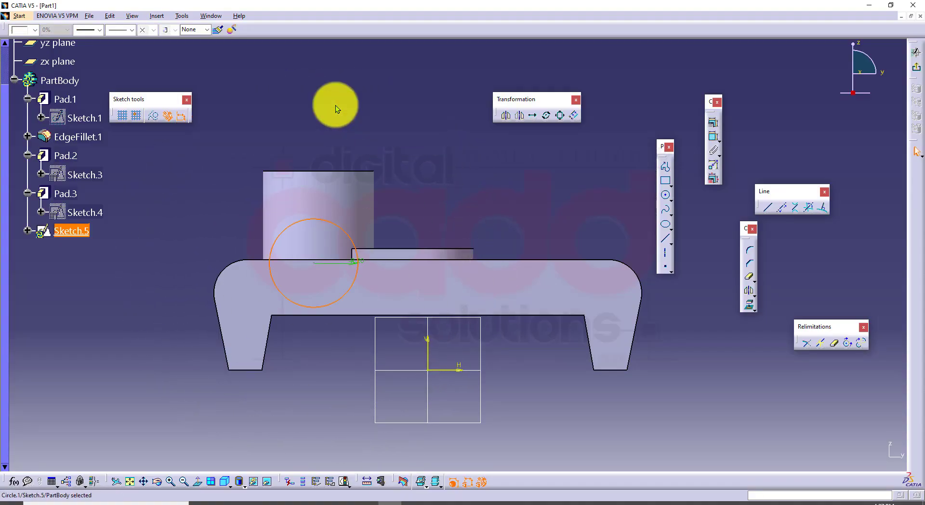
Constrain the circle's centre to be coincident with the cylindrical boss's axis.
left_click(714, 139)
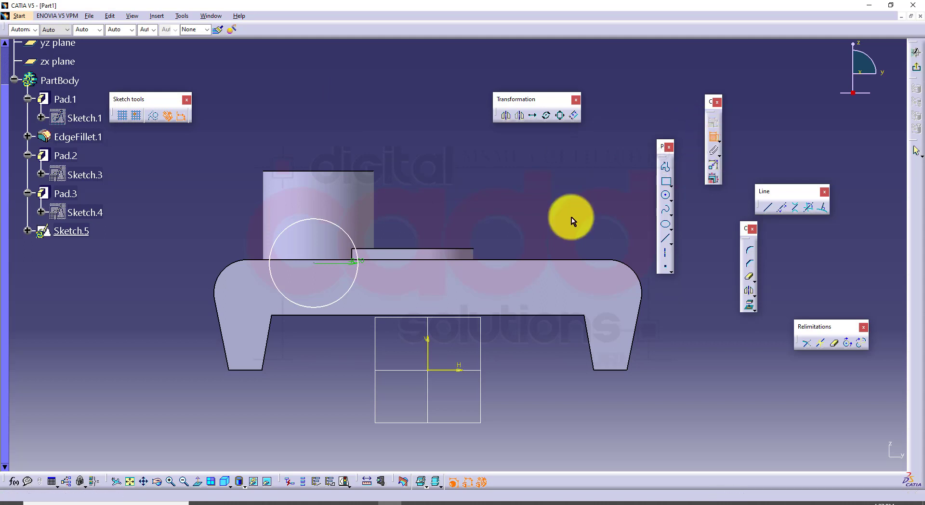
left_click(316, 261)
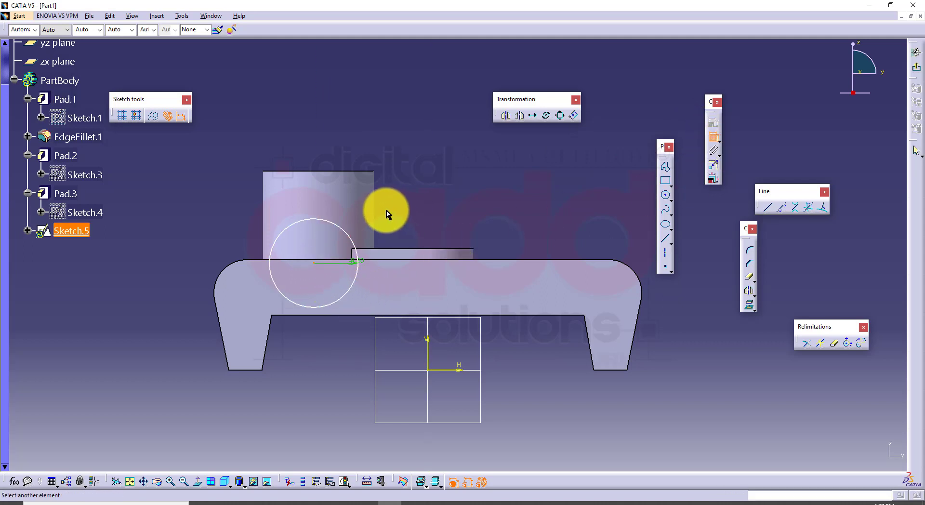
left_click(362, 200)
right_click(536, 149)
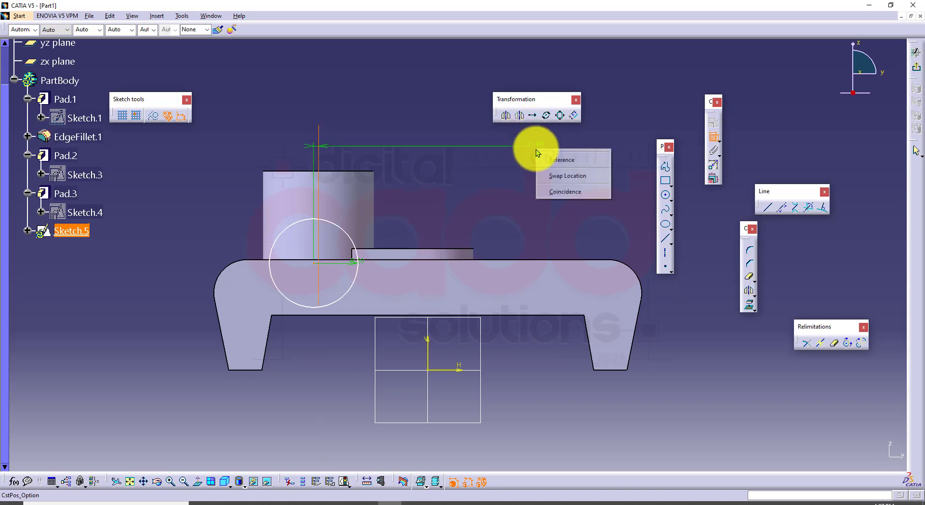
left_click(561, 191)
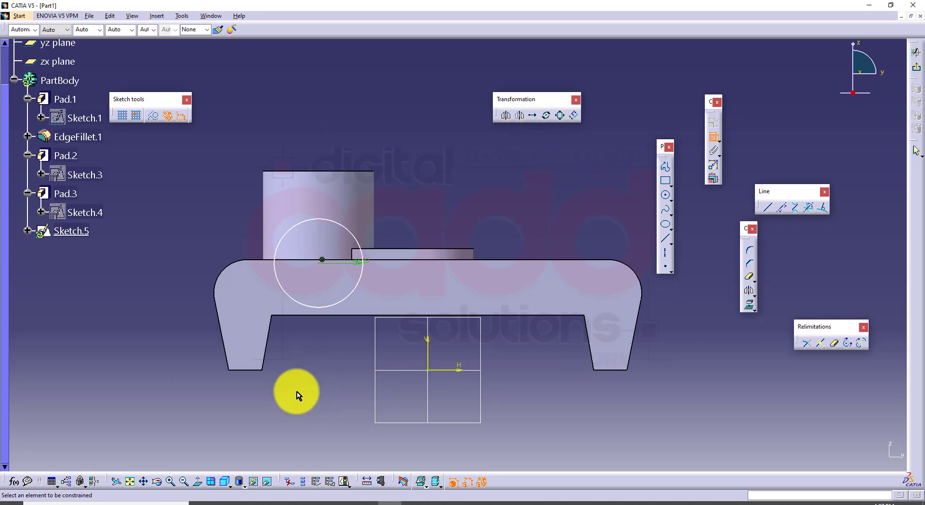
Dimension the circle centre's height above the base's bottom edge and set it to 45 mm, checking the value in the PDF drawing.
left_click(256, 370)
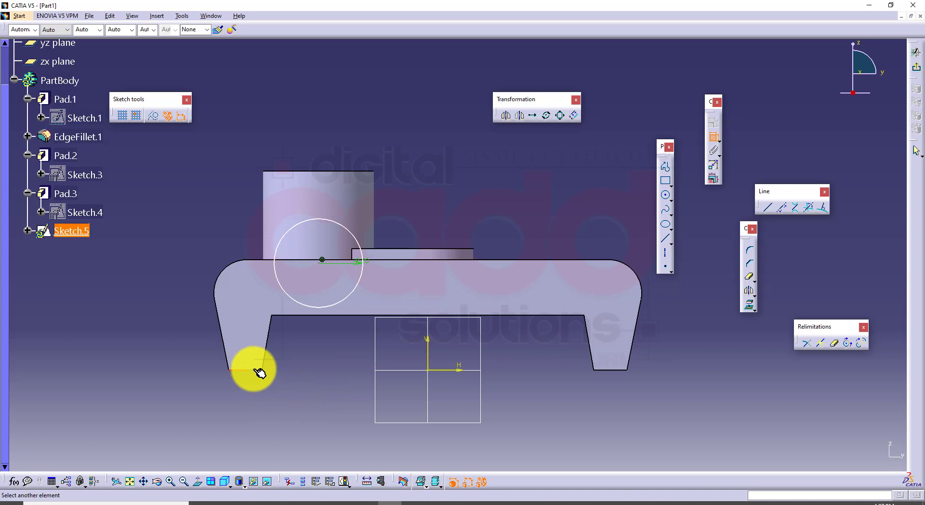
left_click(323, 265)
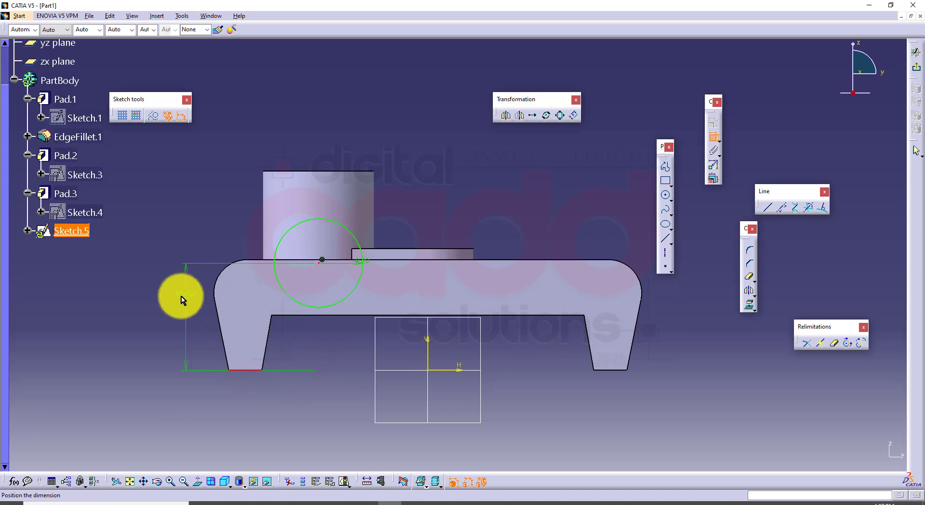
left_click(181, 302)
left_click(244, 502)
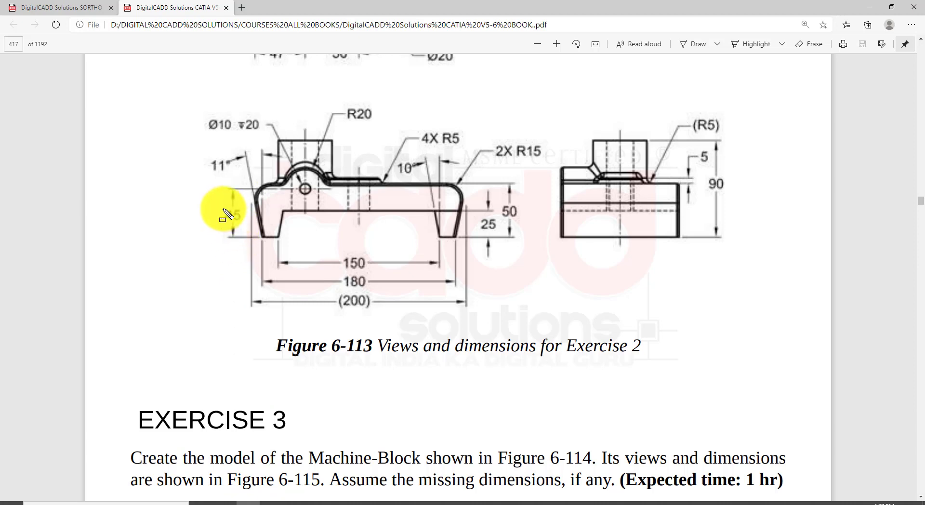
left_click_drag(217, 196, 237, 227)
key("Escape")
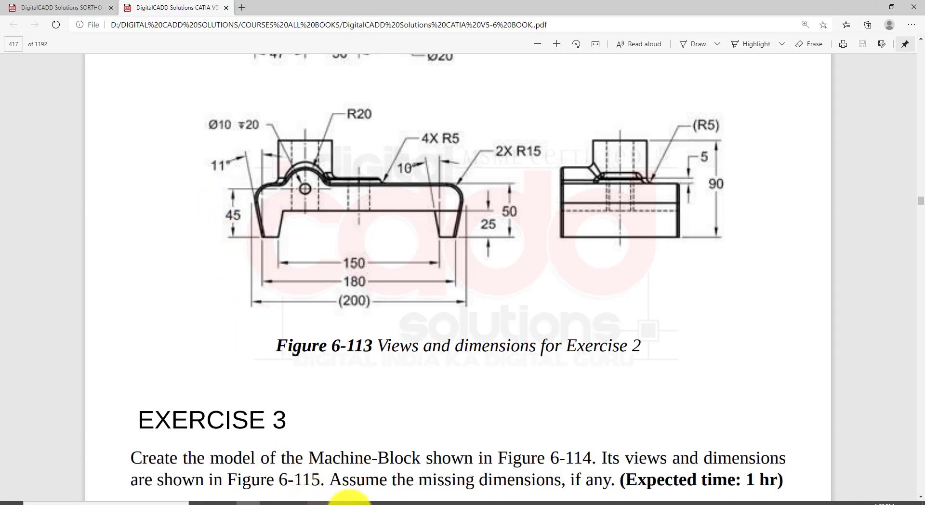
left_click(391, 503)
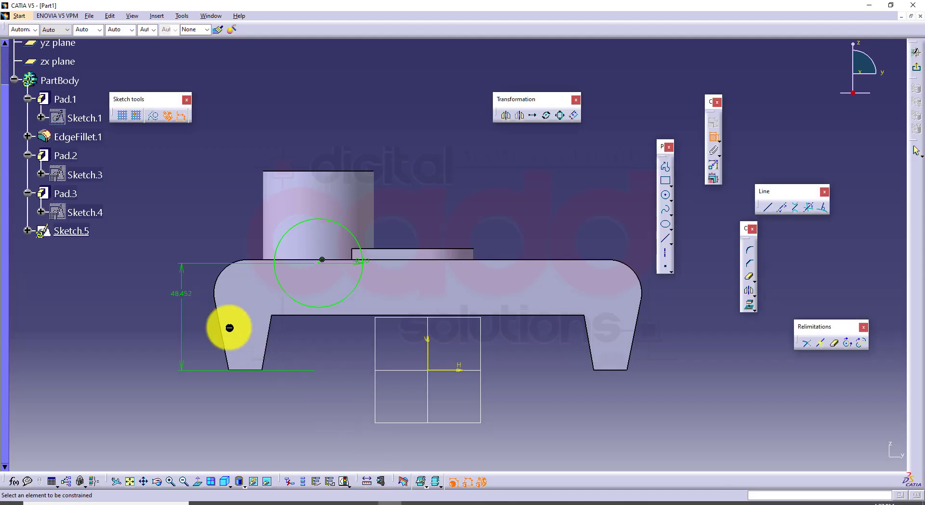
double_click(188, 299)
type("45mm")
key("Return")
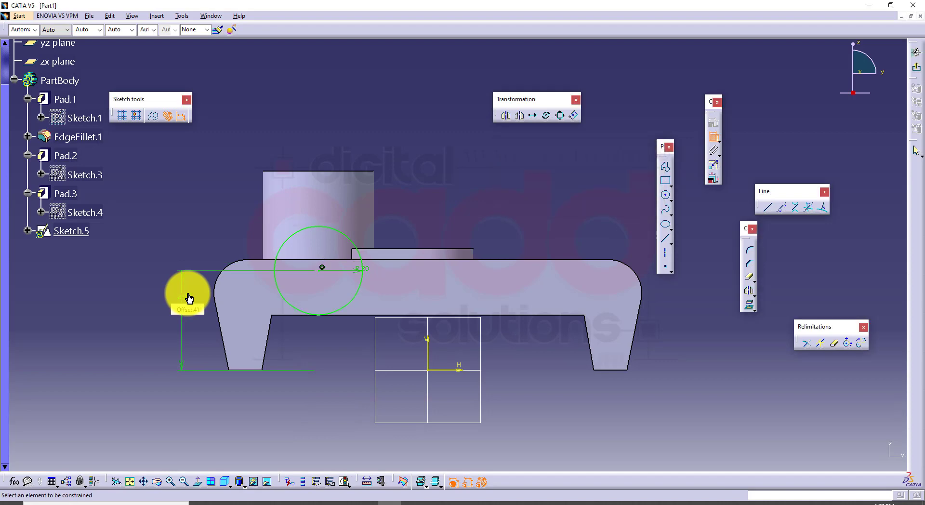
Exit the sketch and pad the circle inward toward the cylindrical boss with the limit type Up to next.
left_click(917, 78)
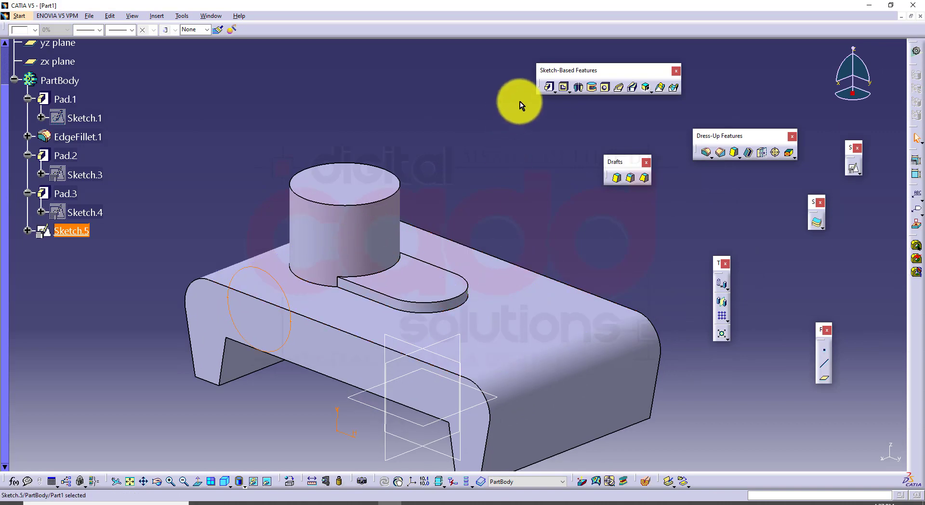
left_click(551, 87)
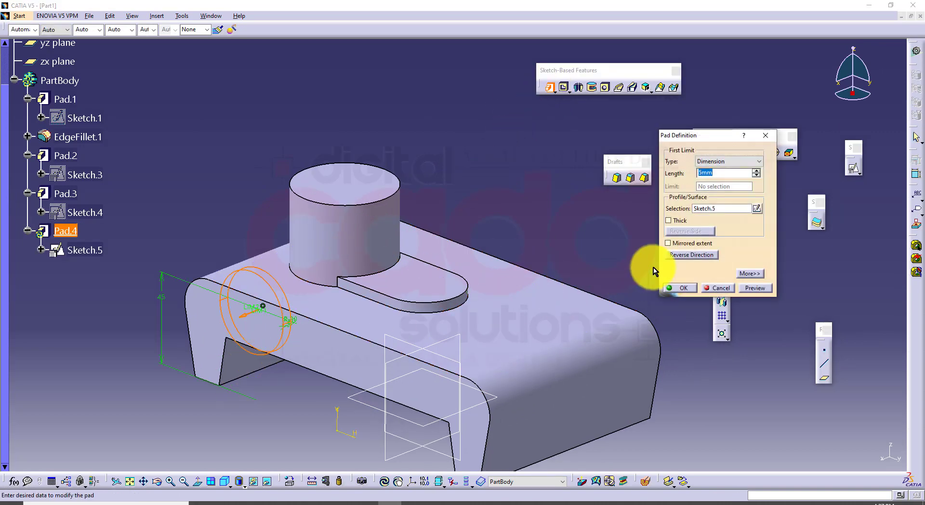
left_click(749, 161)
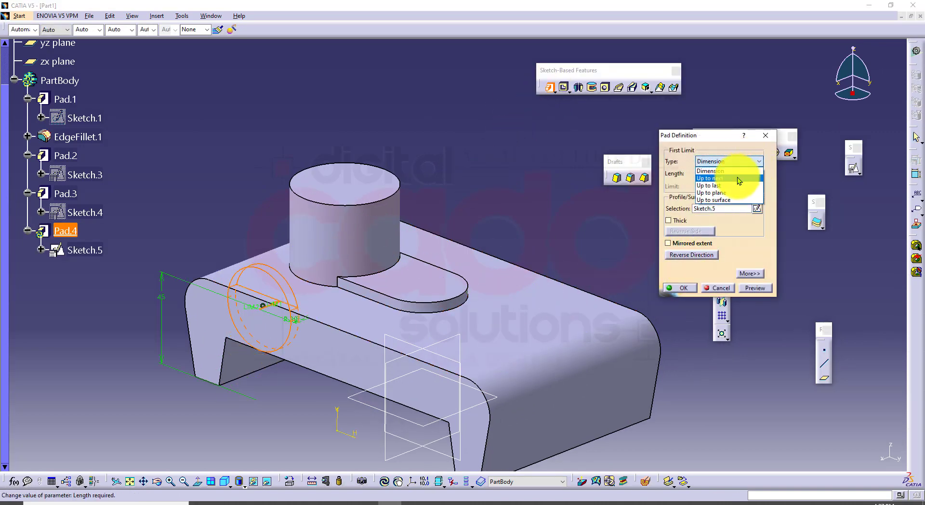
left_click(733, 174)
left_click(680, 287)
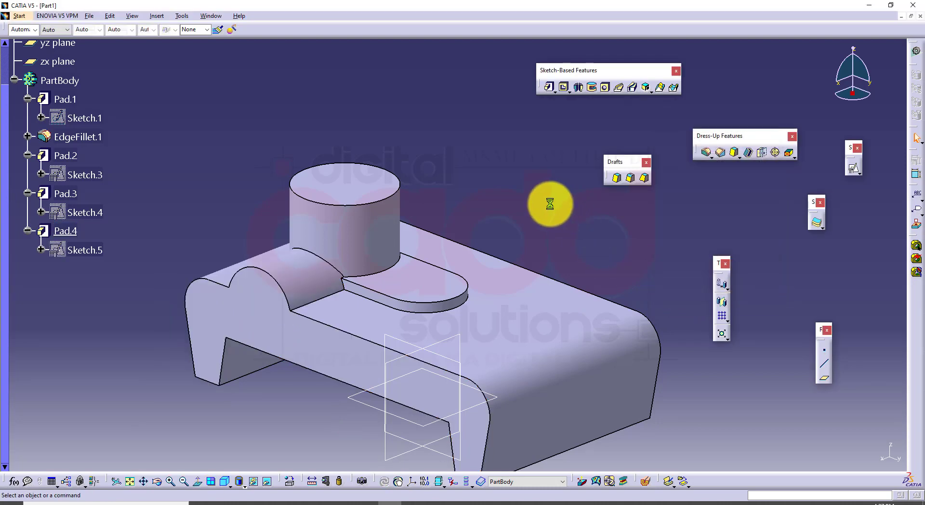
Inspect the padded side boss, and examine the hole diameters of the cylindrical boss and tab in the PDF drawing's top view.
middle_click_drag(547, 200, 448, 275)
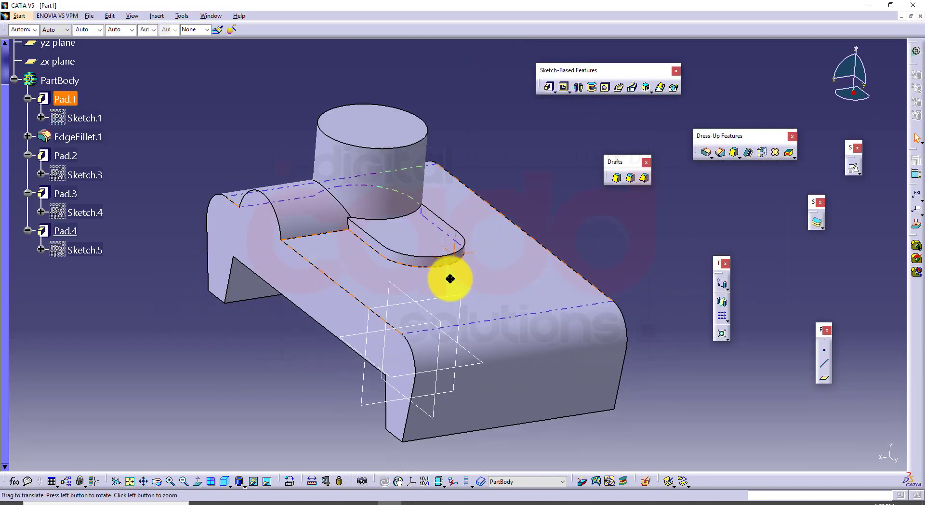
left_click(223, 482)
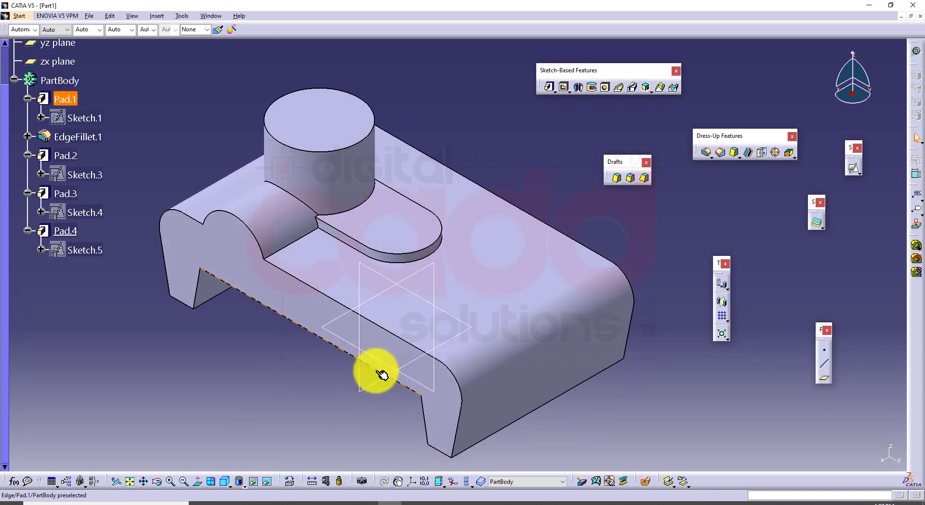
mouse_move(382, 375)
middle_mouse_down()
mouse_move(403, 262)
mouse_move(417, 270)
mouse_move(389, 362)
middle_mouse_up()
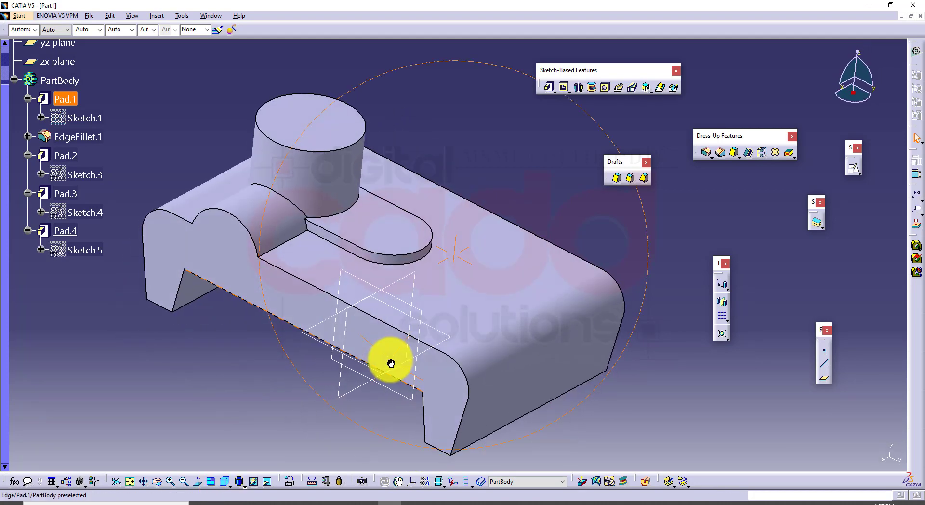
left_click(225, 482)
left_click(249, 504)
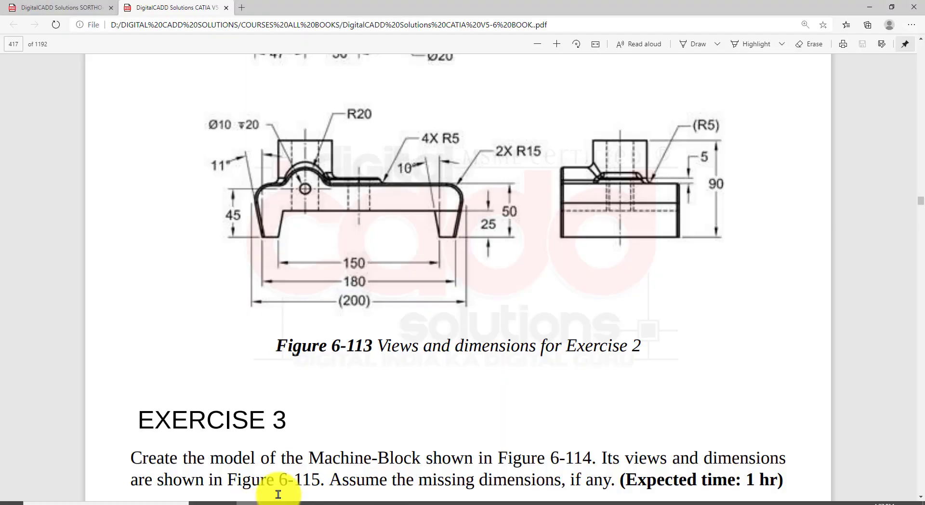
scroll(330, 326, "up", 5)
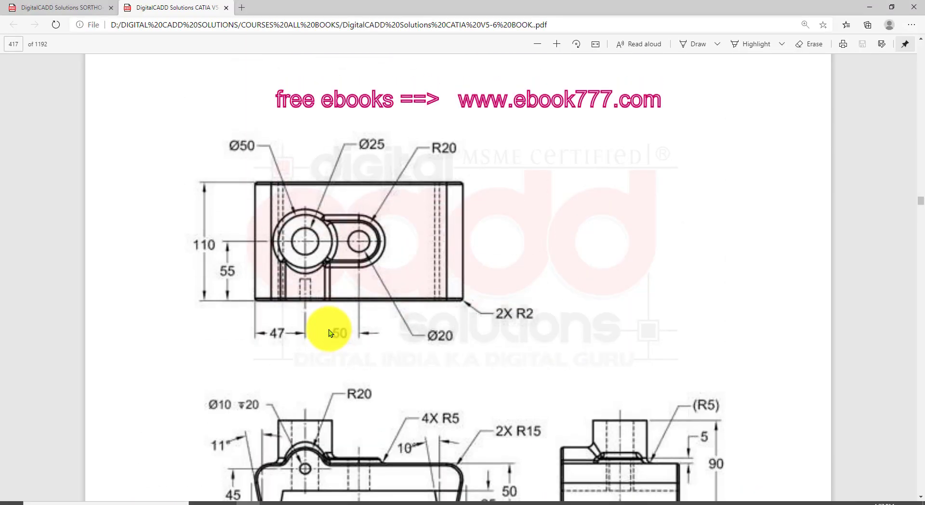
mouse_move(346, 223)
left_mouse_down()
mouse_move(376, 244)
mouse_move(386, 266)
left_mouse_up()
left_click_drag(424, 320, 482, 374)
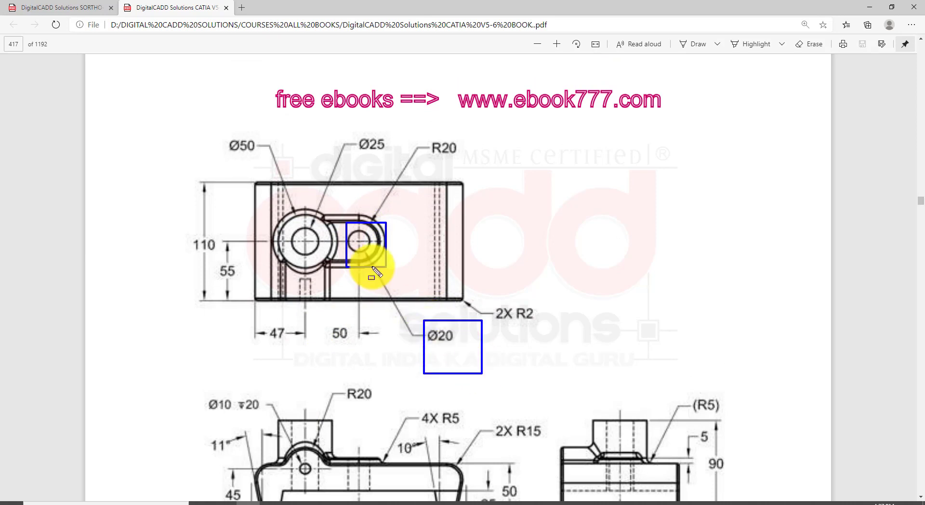
left_click_drag(340, 134, 400, 157)
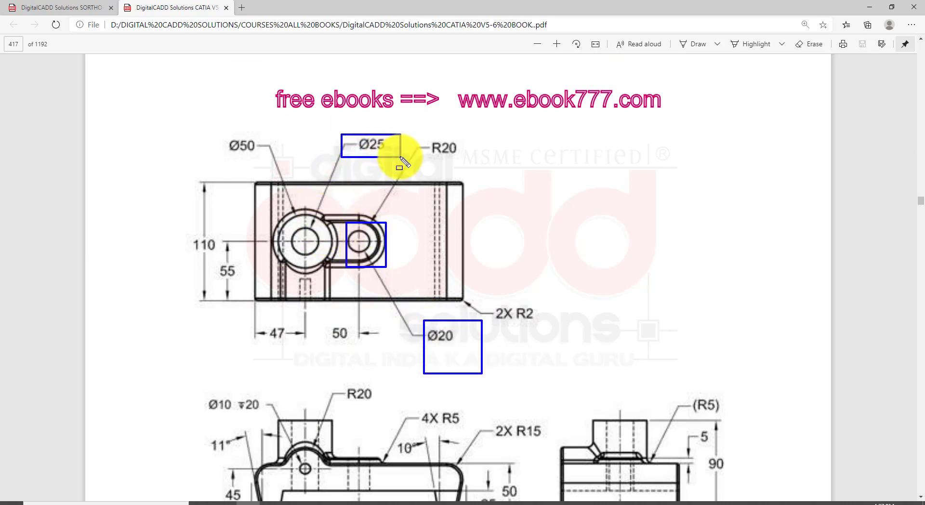
left_click_drag(288, 226, 326, 255)
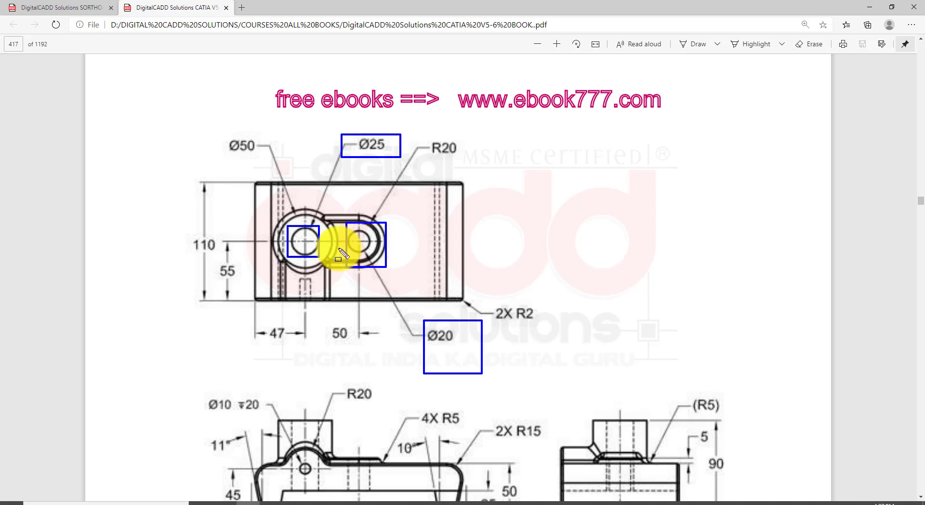
key("Escape")
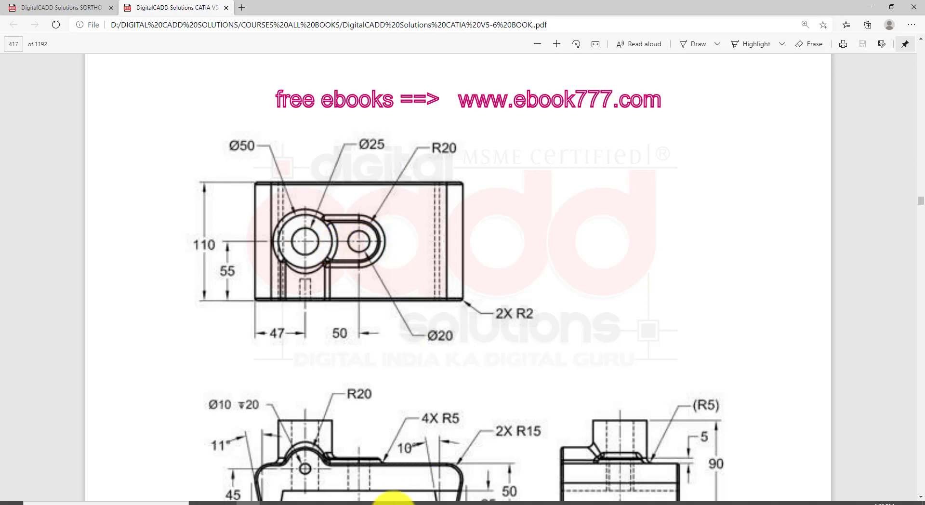
Switch back to CATIA and cut a 20 mm hole into the tab's top face with the extension type Up To Next.
left_click(402, 504)
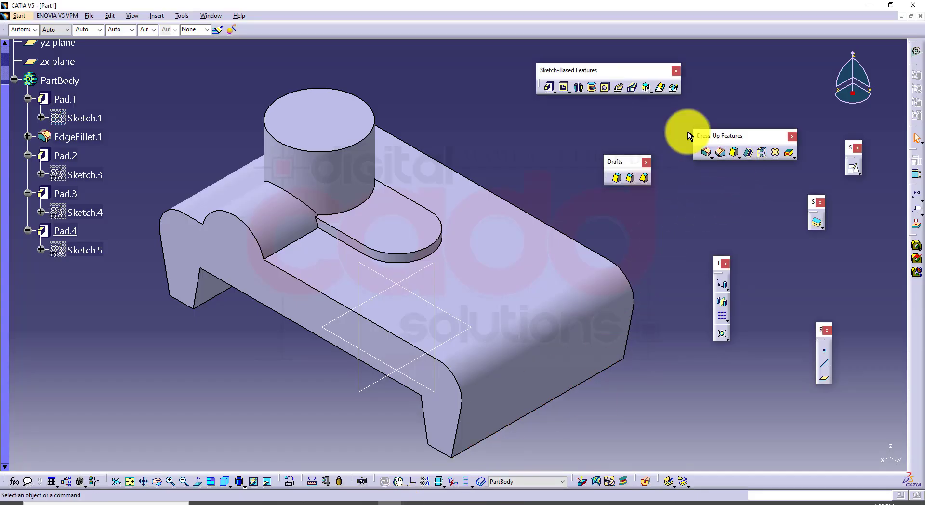
left_click(606, 87)
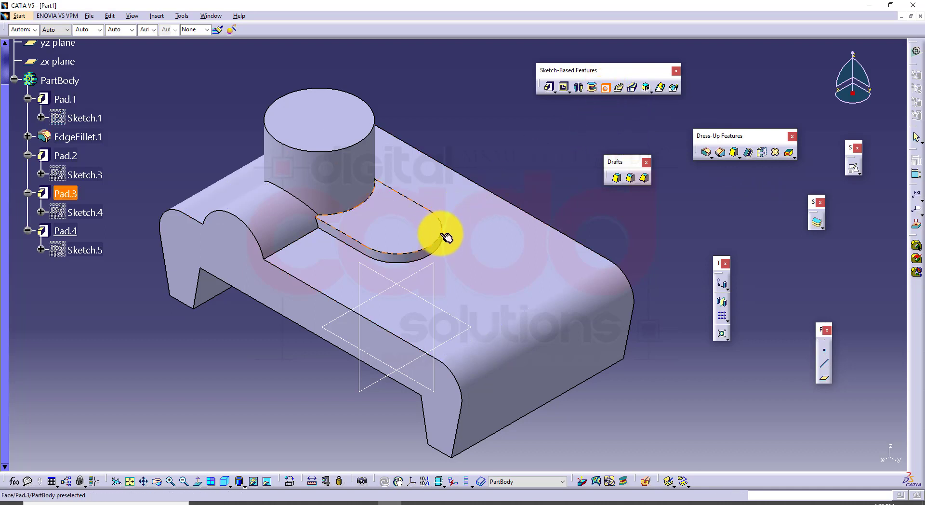
left_click(410, 233)
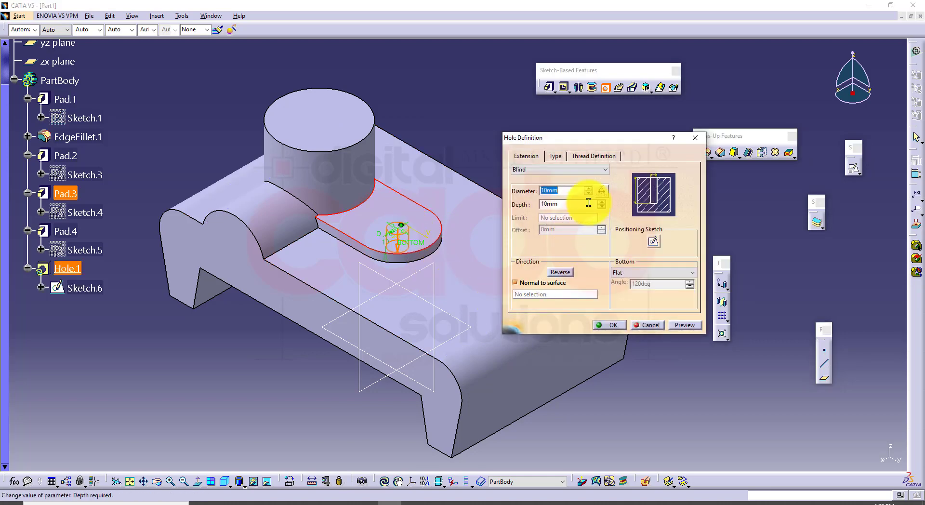
left_click(547, 170)
left_click(544, 187)
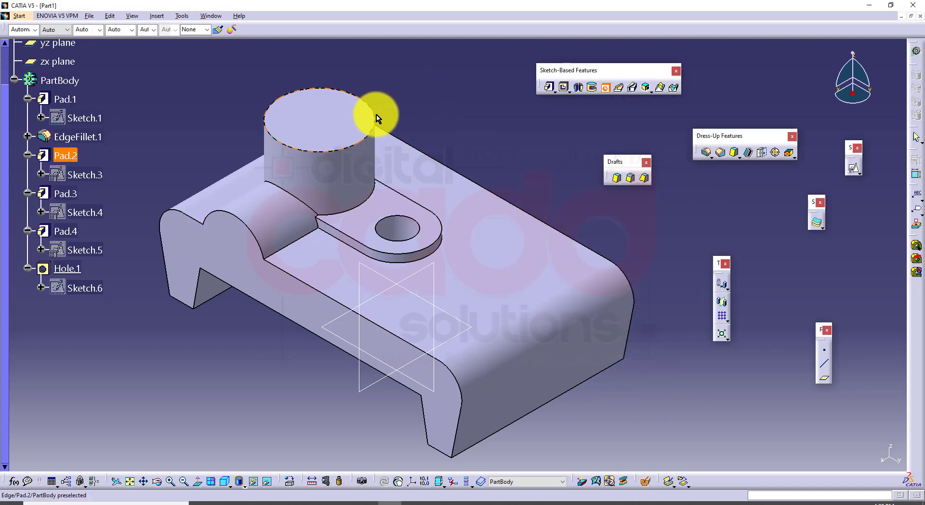
Cut a 25 mm Up To Next hole through the cylindrical boss from its top face, checking the diameter in the PDF drawing.
left_click(330, 119)
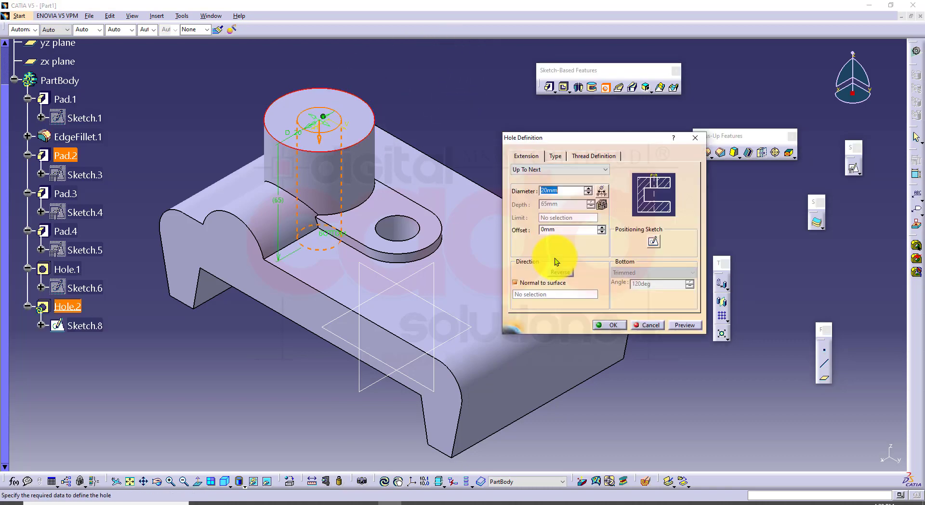
left_click(231, 502)
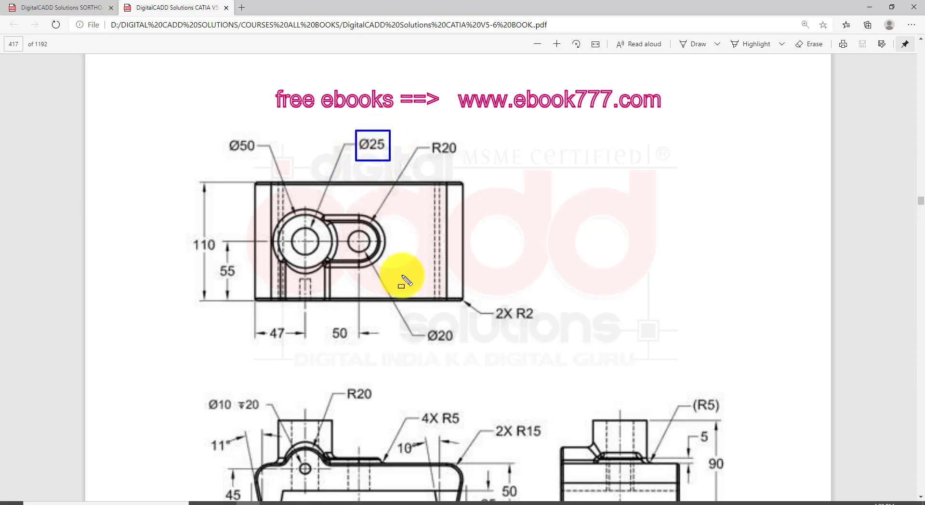
left_click(400, 502)
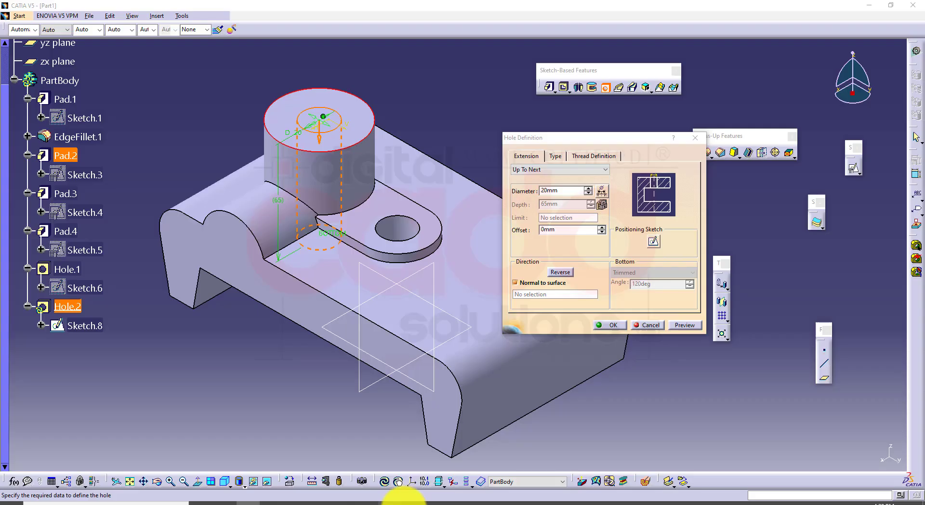
double_click(582, 192)
type("25")
key("Return")
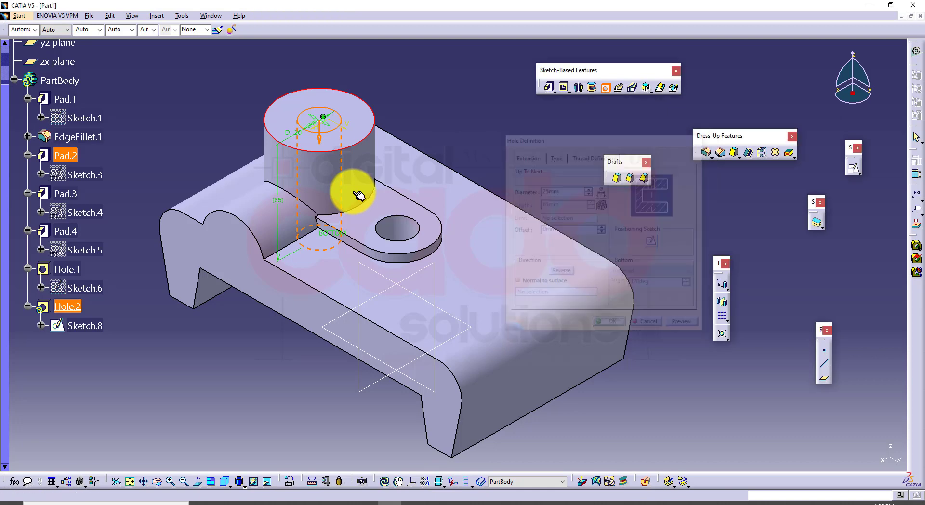
Inspect the two new holes on the model, and examine the side boss hole's diameter and depth in the PDF drawing's front view.
middle_click_drag(396, 353, 440, 439)
left_click(248, 503)
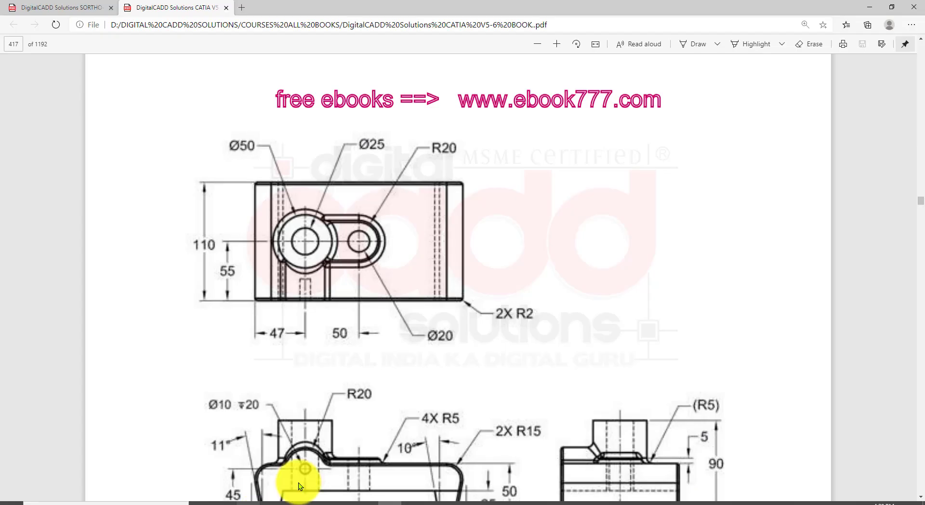
scroll(378, 305, "down", 6)
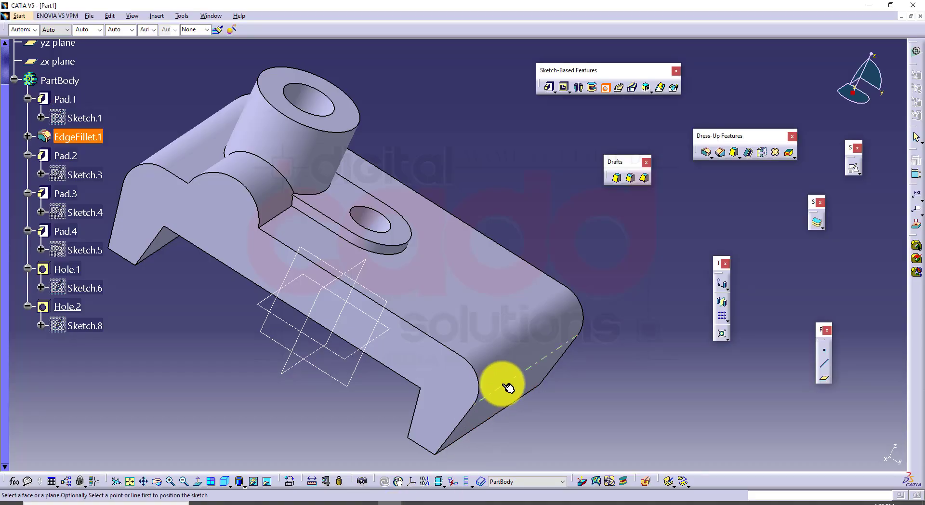
middle_click_drag(501, 384, 289, 454)
left_click(225, 480)
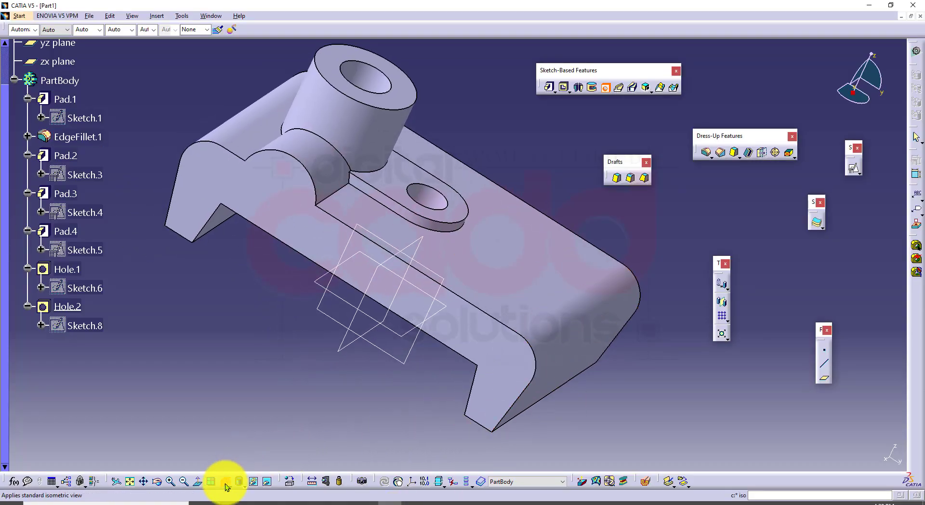
left_click(13, 81)
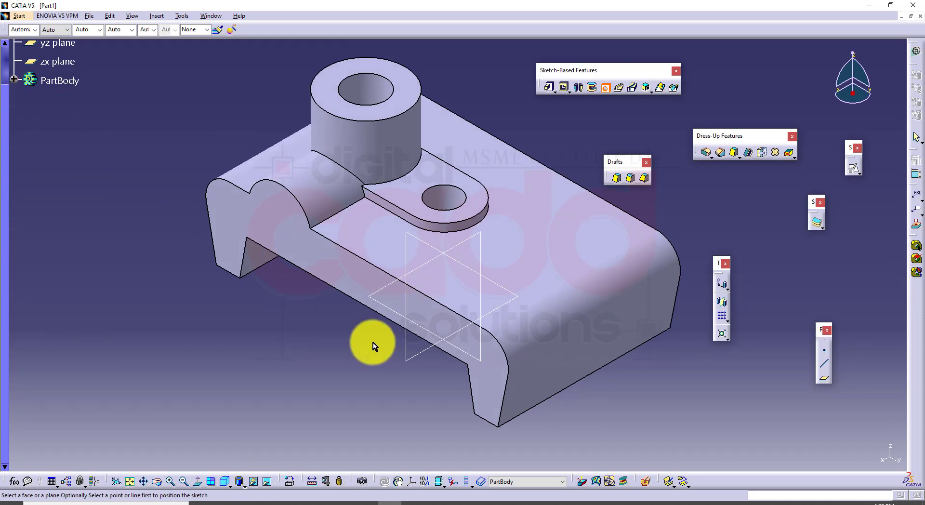
middle_click_drag(372, 346, 340, 364)
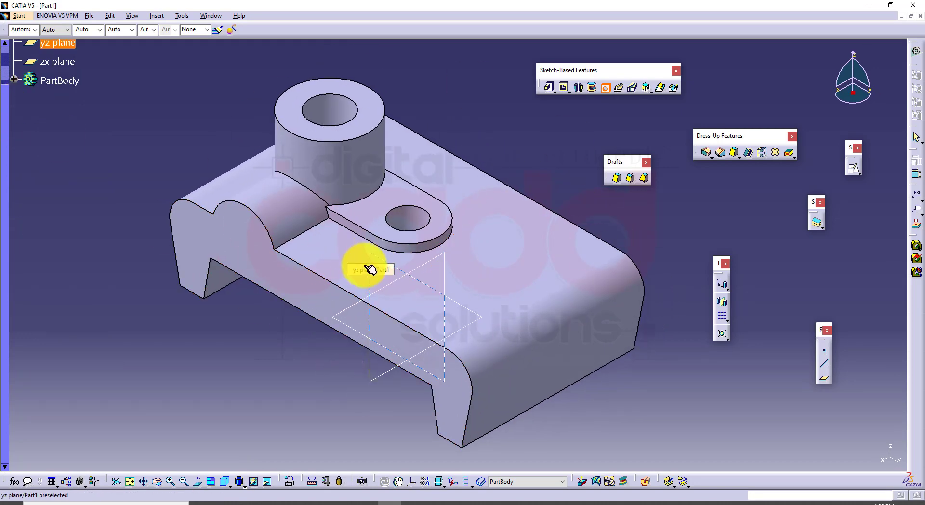
left_click(247, 502)
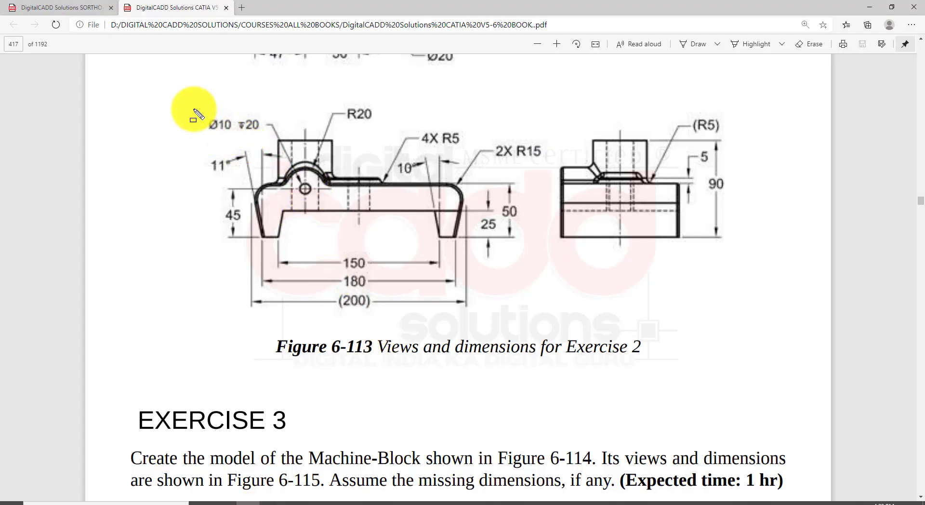
mouse_move(193, 109)
left_mouse_down()
mouse_move(275, 134)
mouse_move(240, 135)
left_mouse_up()
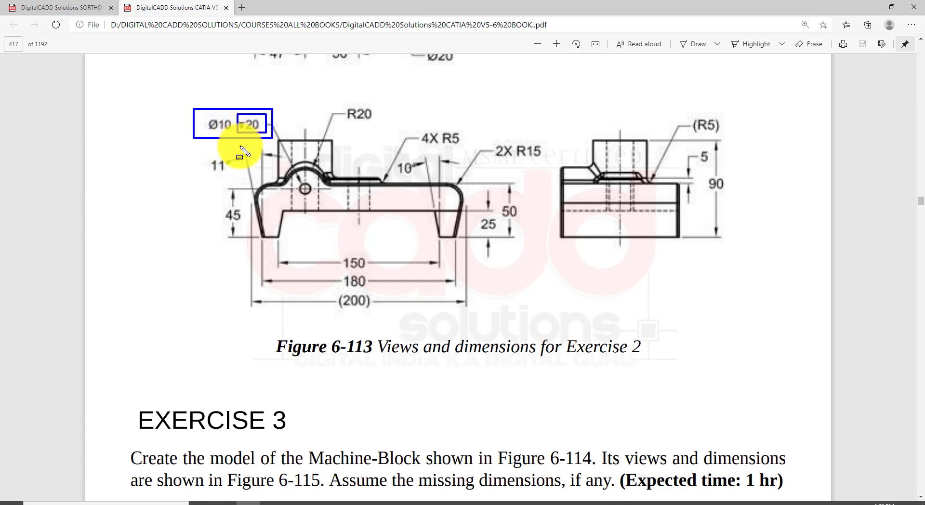
left_click(391, 500)
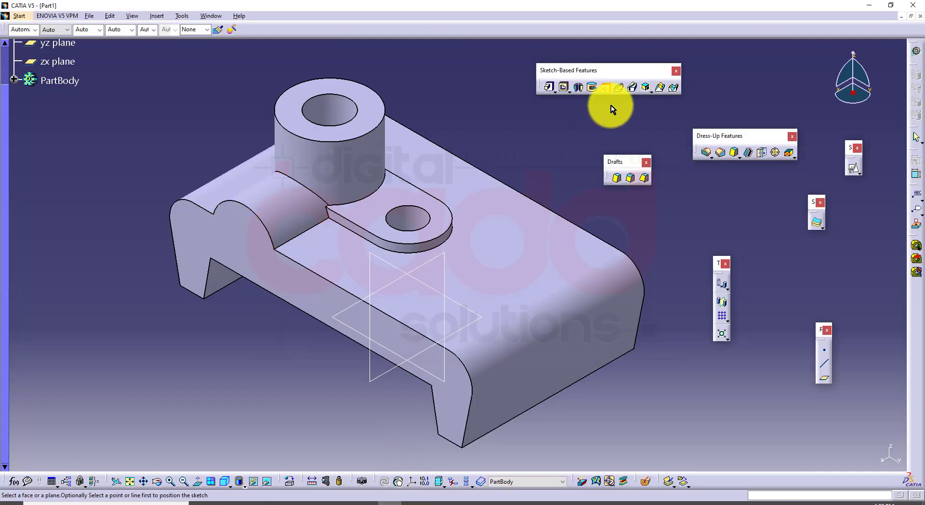
left_click(606, 91)
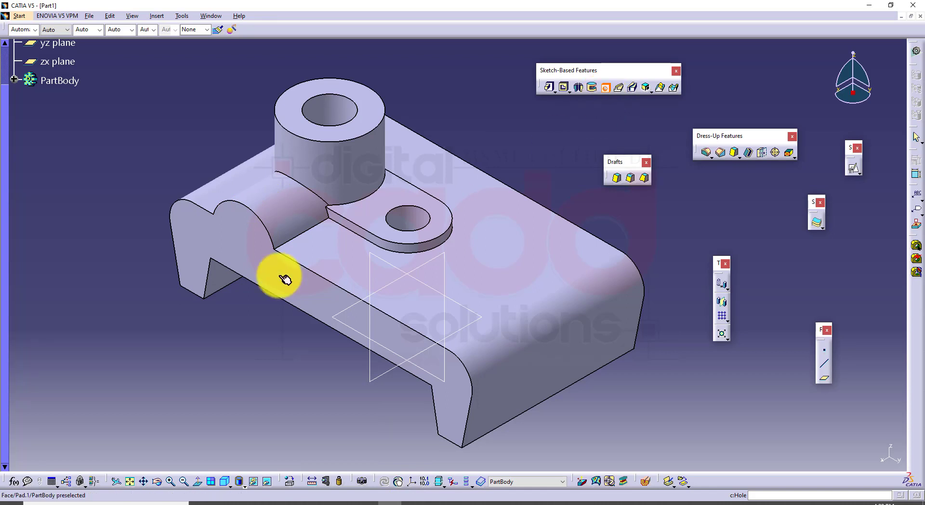
left_click(263, 221)
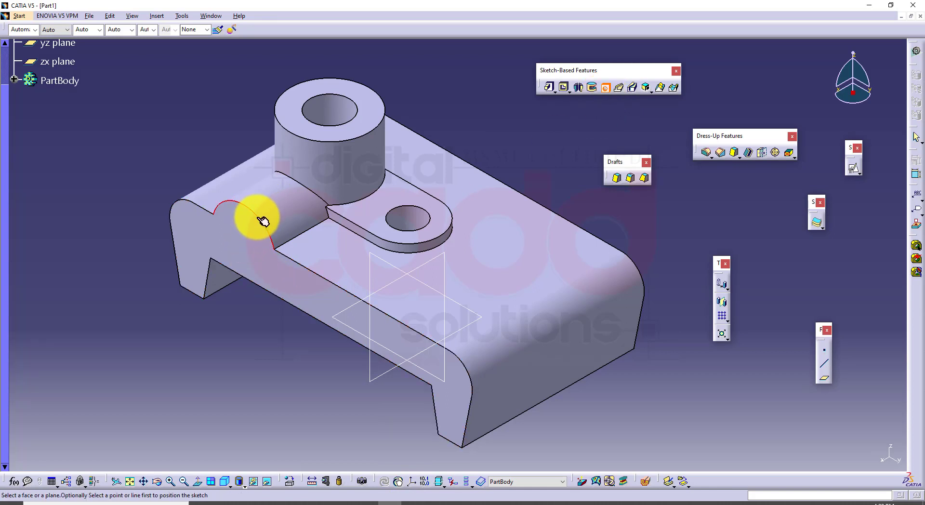
left_click(244, 247)
left_click(499, 275)
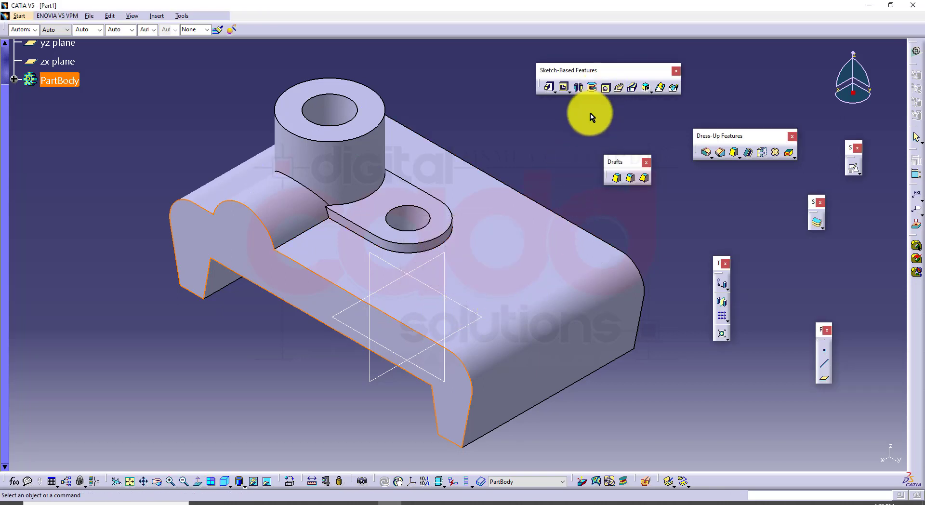
Cut a Blind hole 10 mm in diameter and 20 mm deep into the side boss's front face, concentric with its rounded edge.
left_click(606, 87)
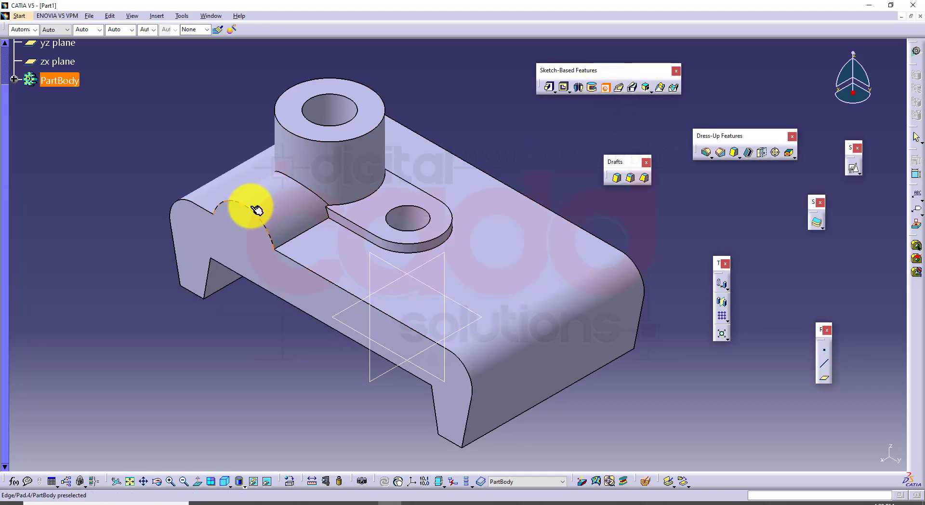
left_click(247, 237)
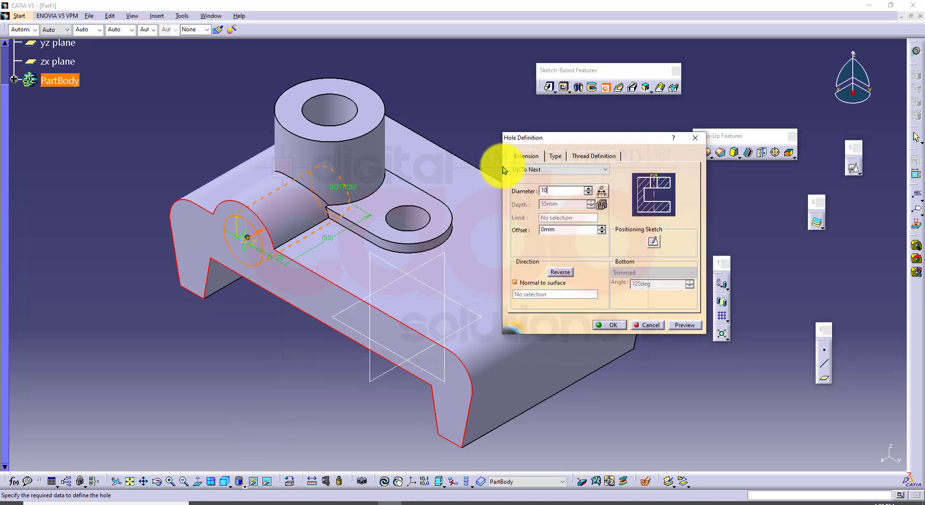
left_click(528, 170)
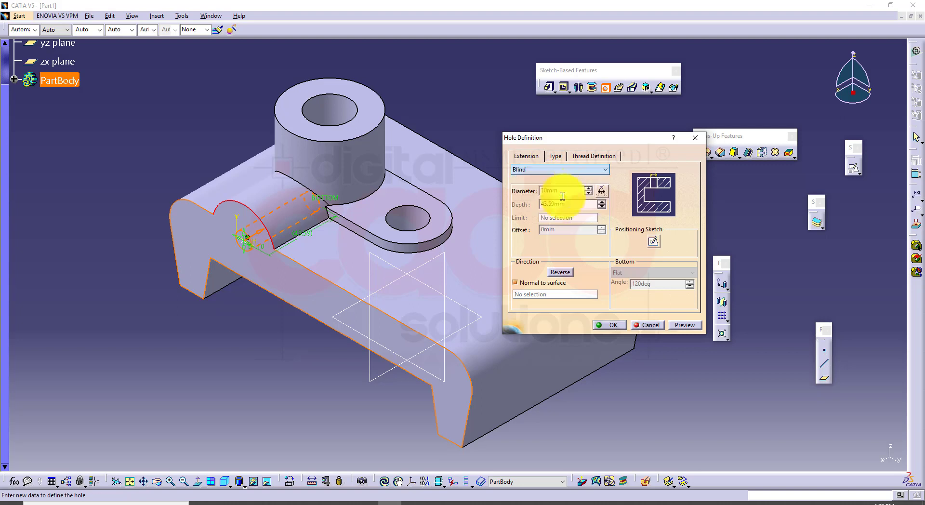
left_click(563, 179)
double_click(572, 205)
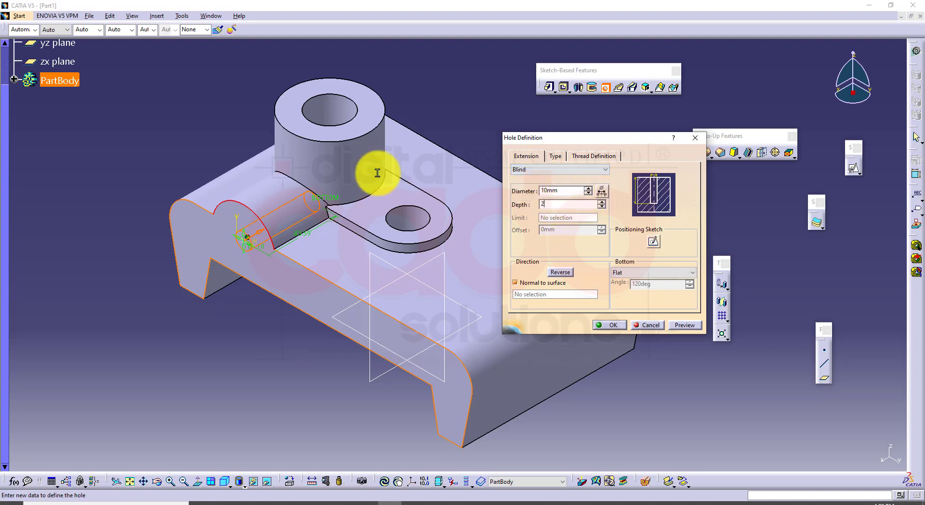
left_click(696, 328)
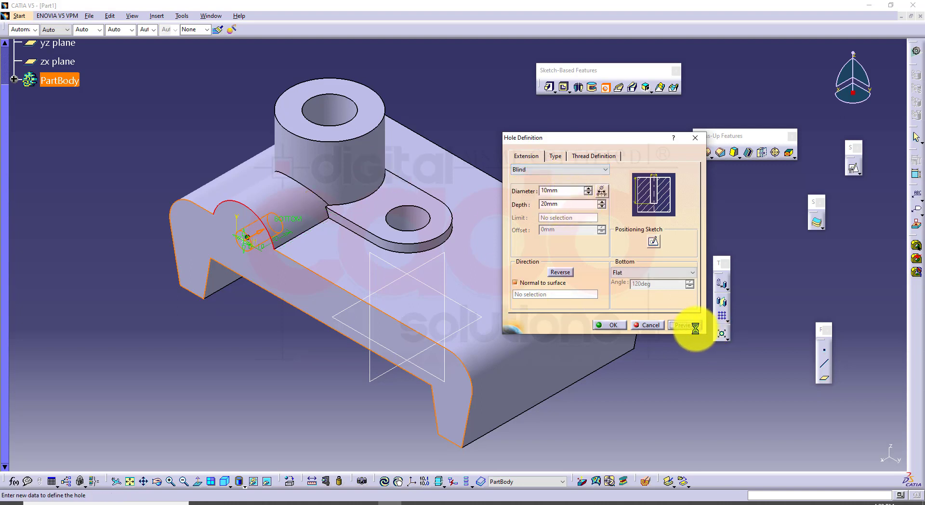
left_click(625, 327)
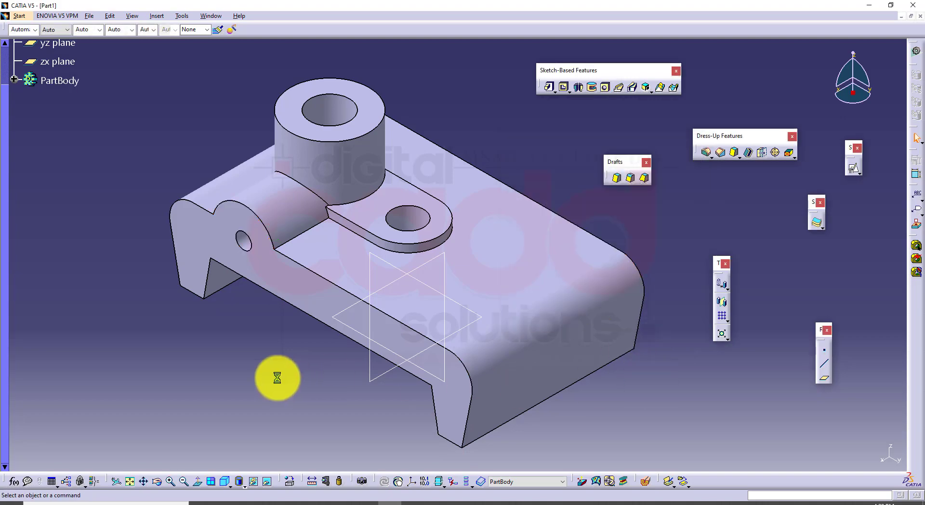
middle_click_drag(276, 377, 244, 395)
left_click(224, 482)
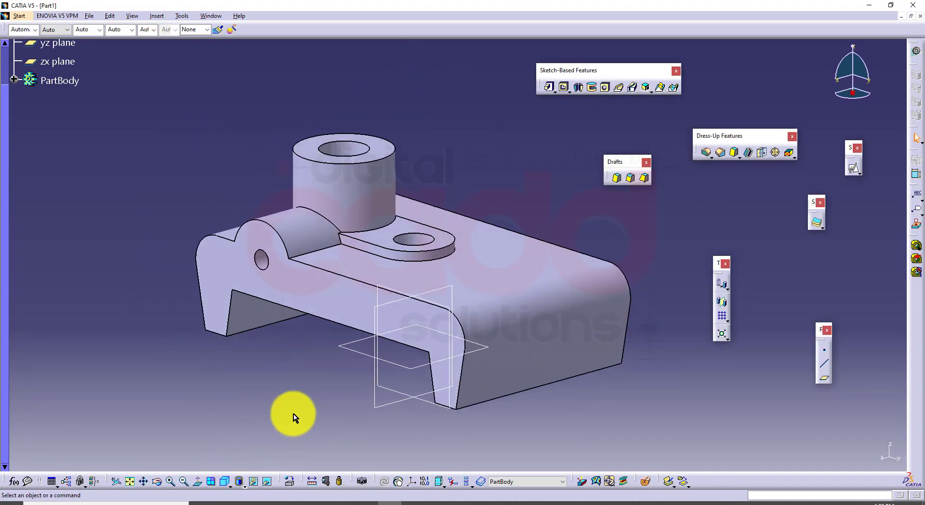
Check the fillet radii in the PDF drawing's views, and select the tab's and side boss's lower edges for a 5 mm edge fillet.
left_click(247, 504)
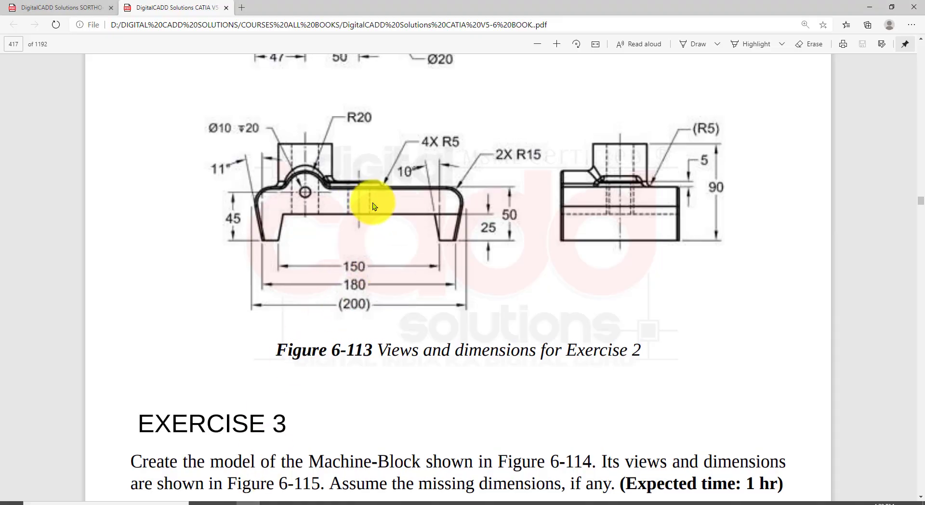
scroll(375, 227, "up", 3)
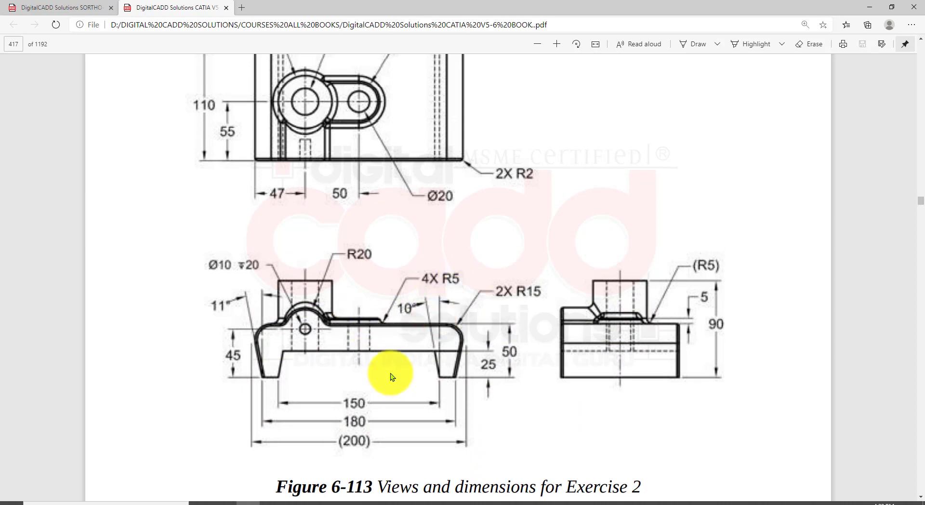
left_click(391, 503)
middle_click_drag(531, 254, 503, 286)
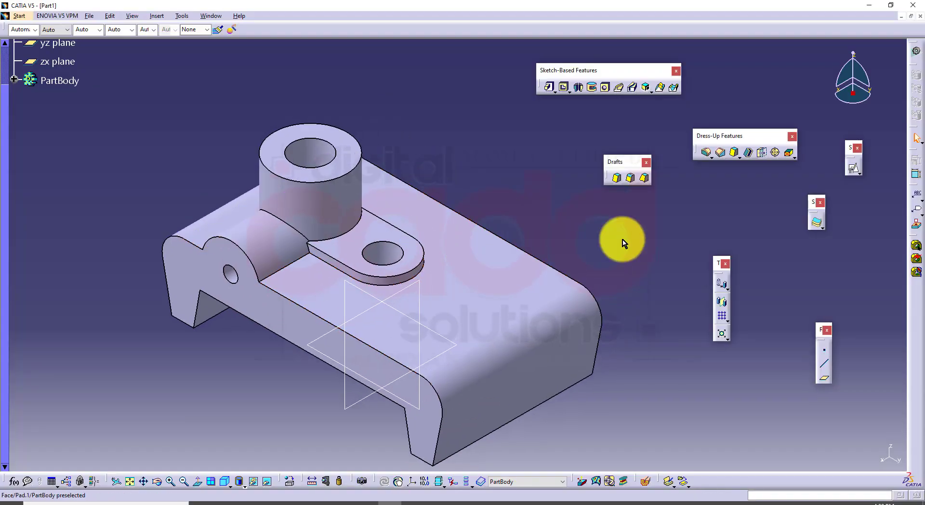
left_click(706, 152)
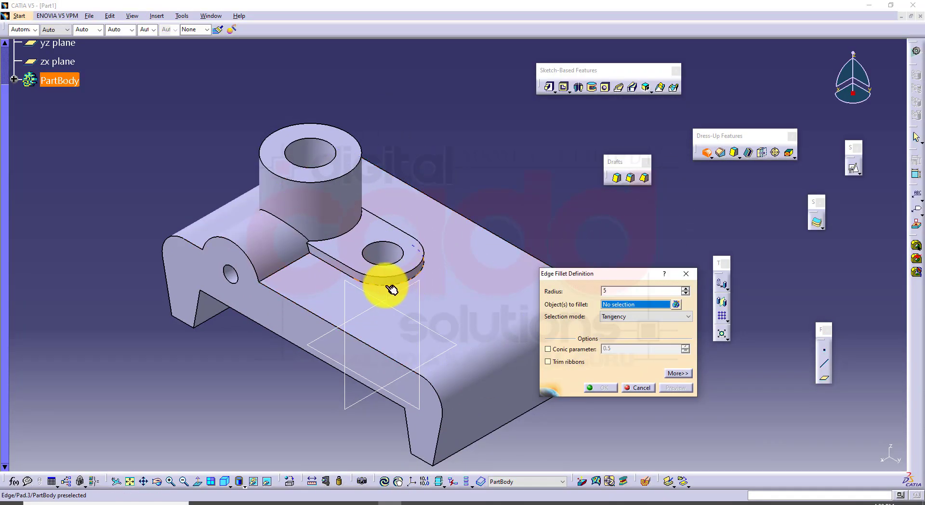
left_click(387, 286)
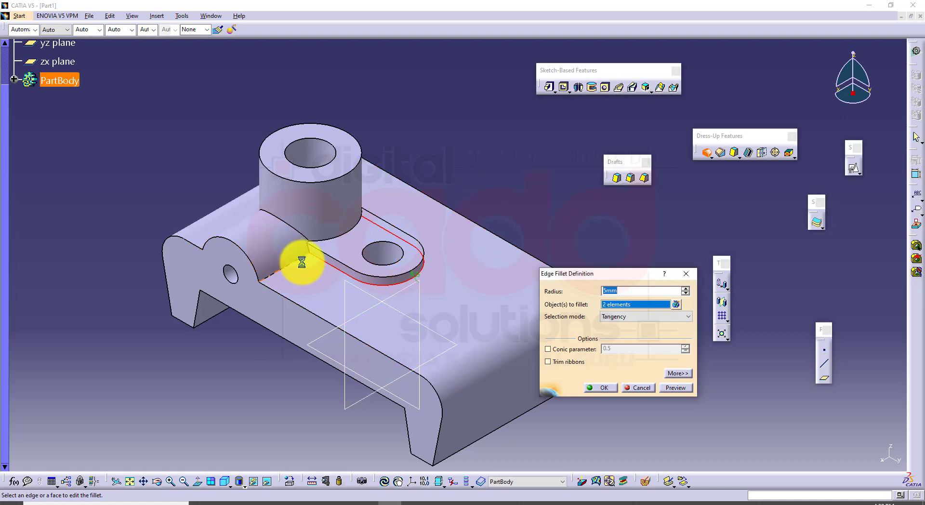
Add the cylindrical boss's base edge and the side boss's other lower edge to the selection, and create the 5 mm fillet.
middle_click_drag(467, 198, 428, 164)
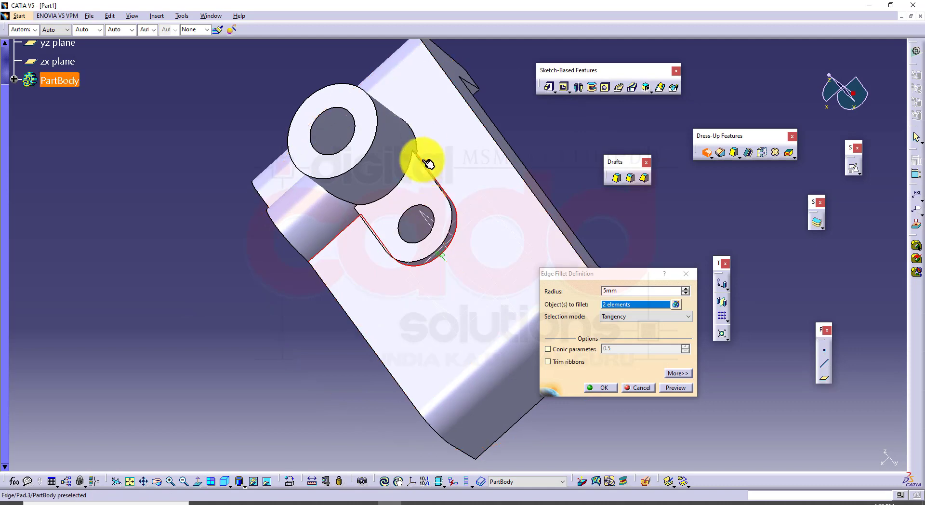
middle_click_drag(392, 238, 380, 425)
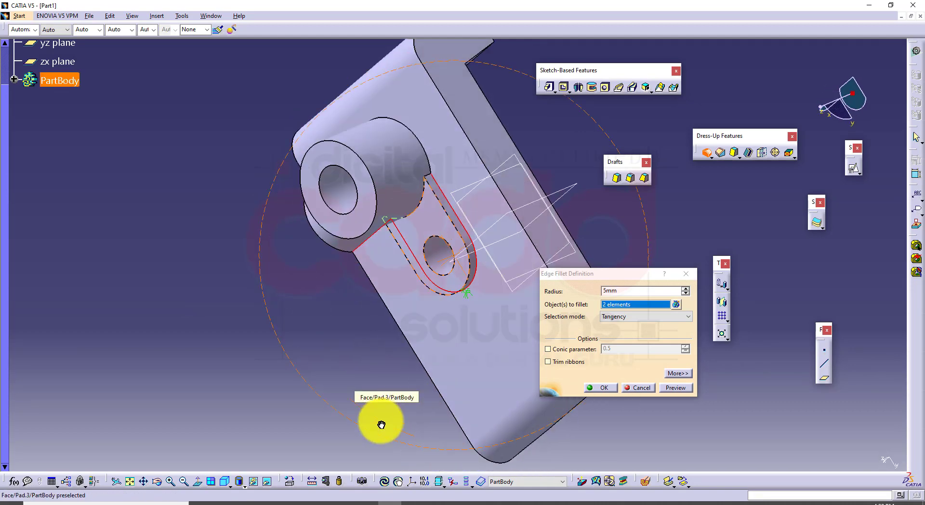
left_click(411, 124)
middle_click_drag(361, 274, 275, 161)
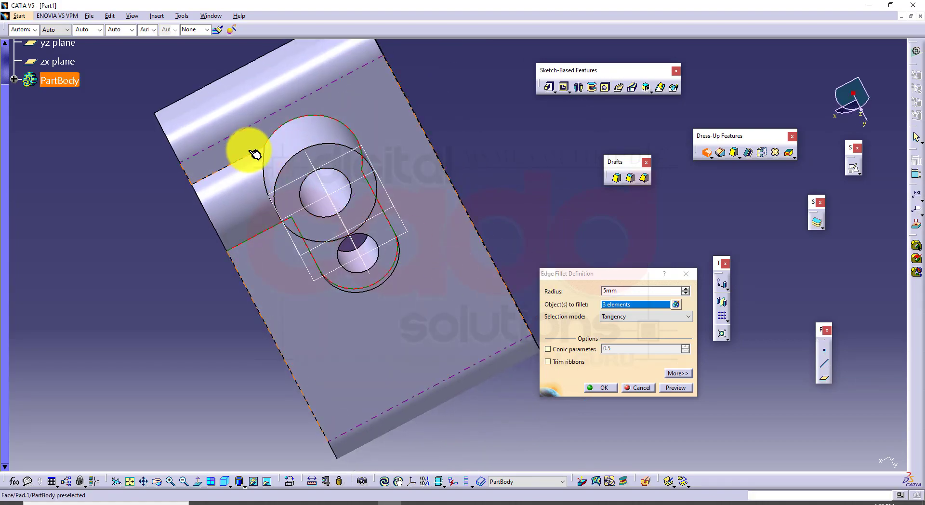
middle_click_drag(299, 350, 233, 109)
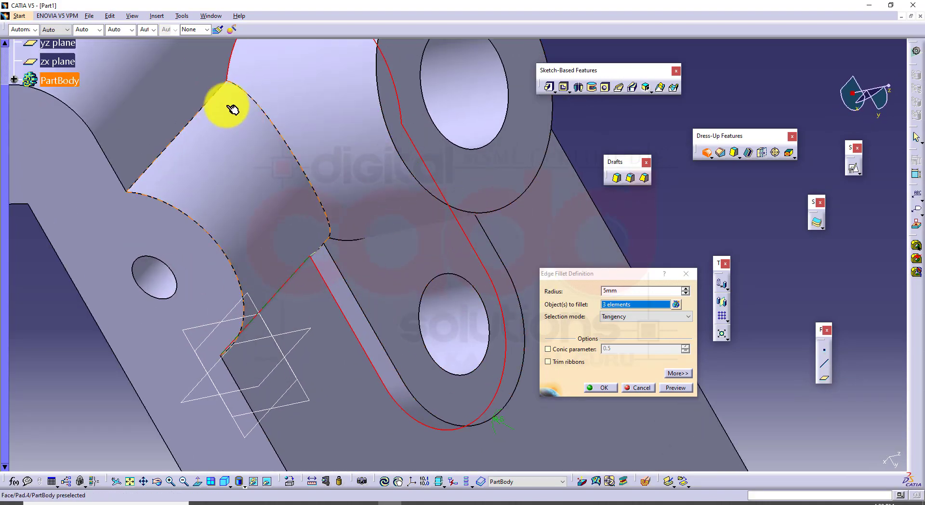
left_click(226, 90)
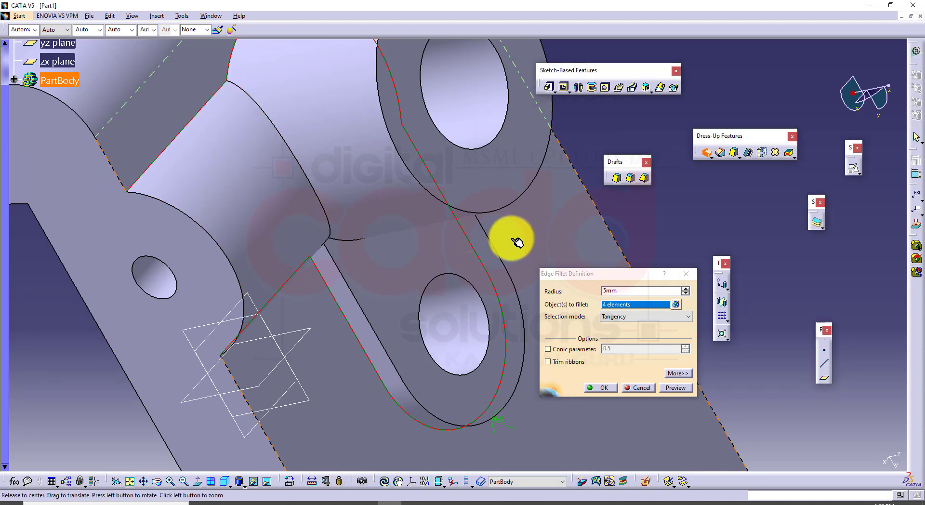
middle_click_drag(506, 241, 398, 122)
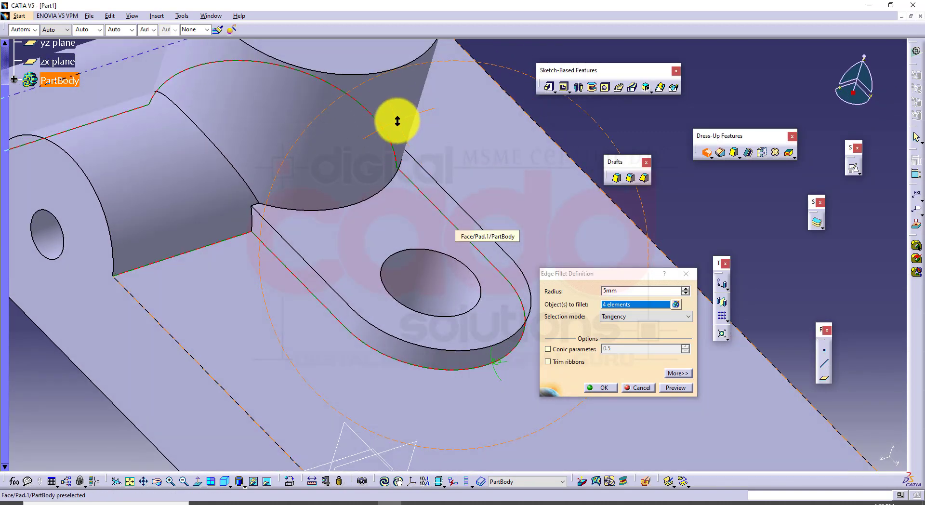
left_click(592, 387)
left_click(675, 216)
middle_click_drag(455, 329, 392, 233)
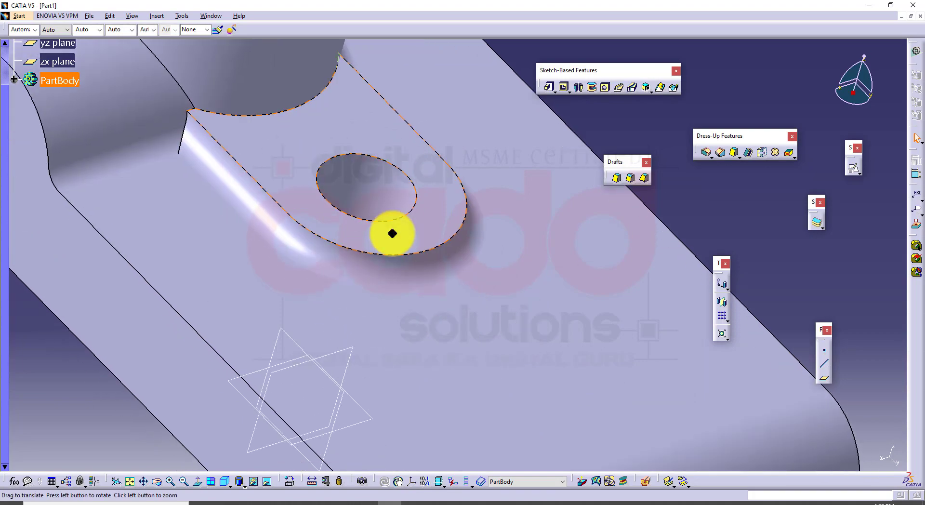
middle_click_drag(395, 267, 315, 233, "ctrl")
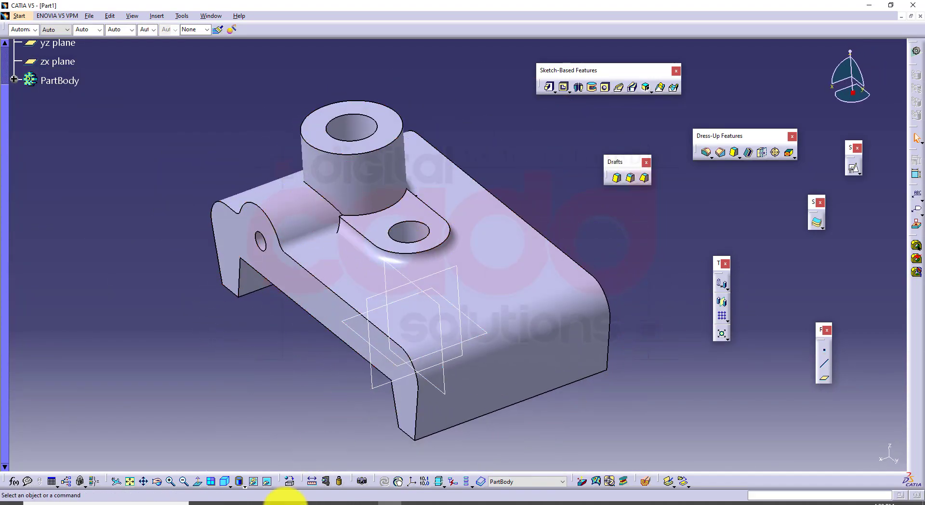
Check the 2X R2 callout in the PDF drawing's top view, and fillet the base's front and back upper edges with a 2 mm radius.
left_click(249, 502)
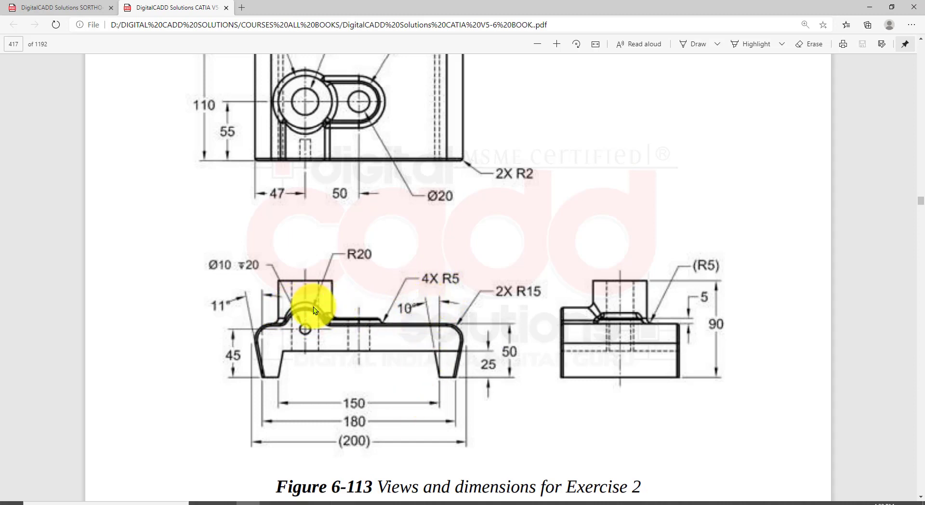
scroll(503, 295, "up", 4)
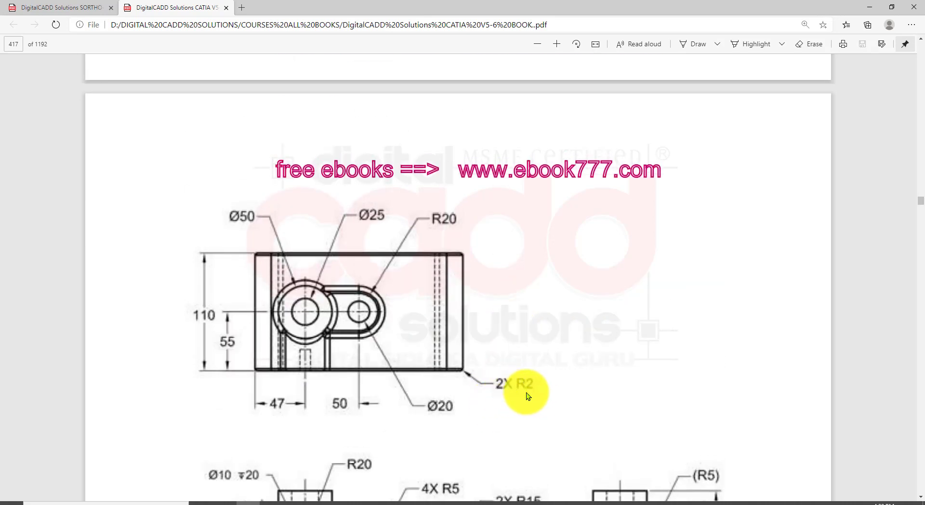
left_click(388, 491)
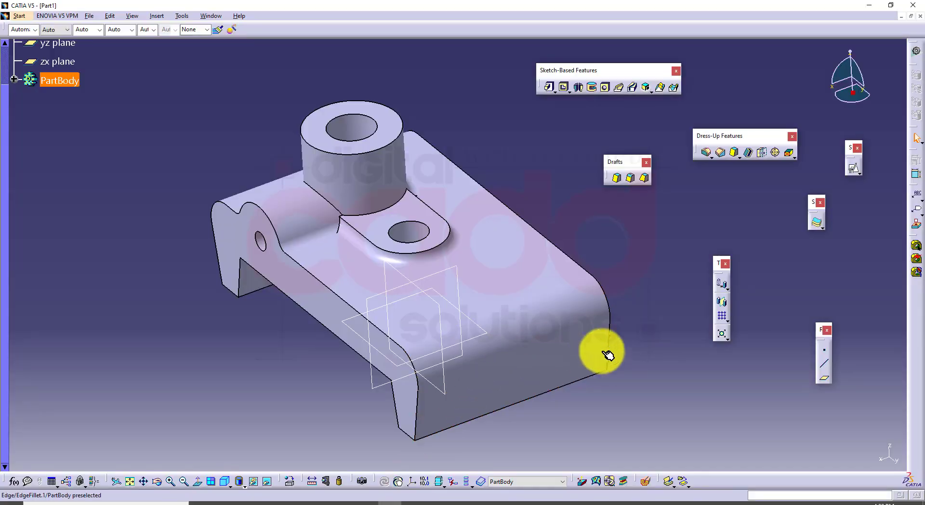
left_click(705, 153)
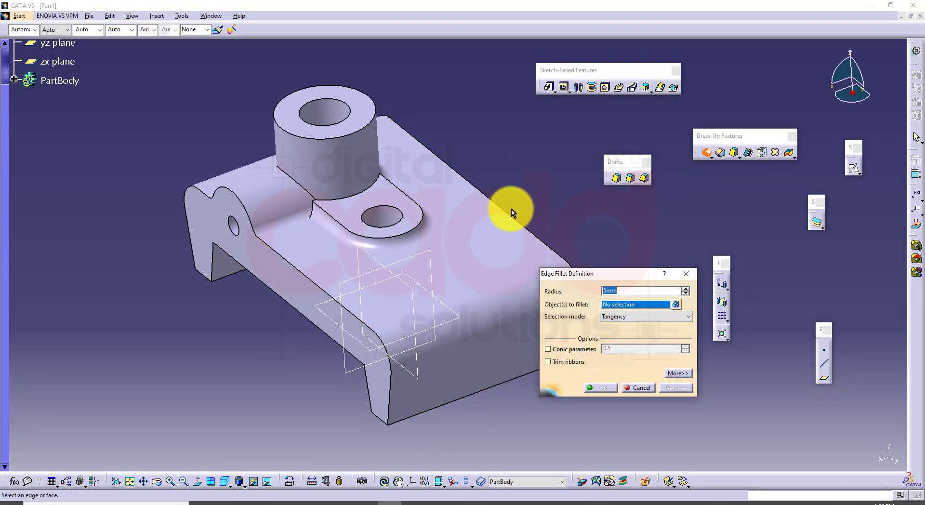
left_click(517, 218)
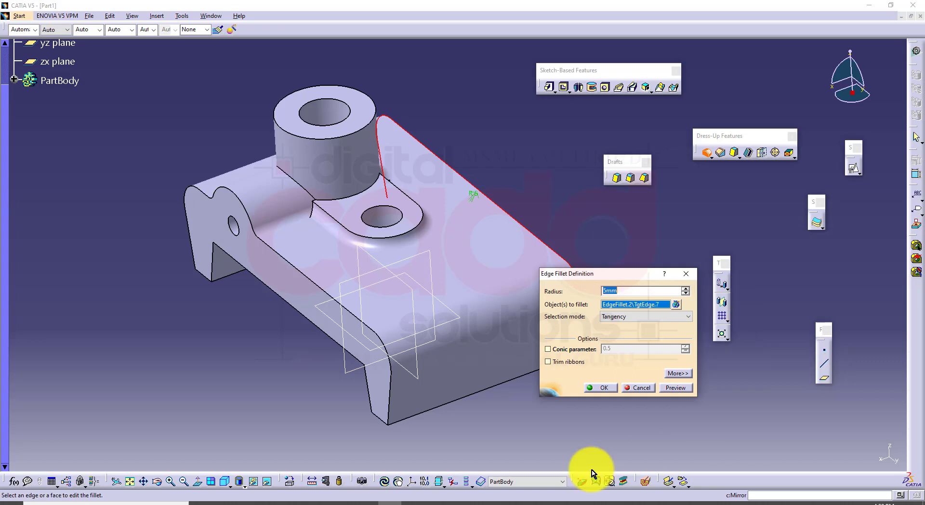
left_click(392, 417)
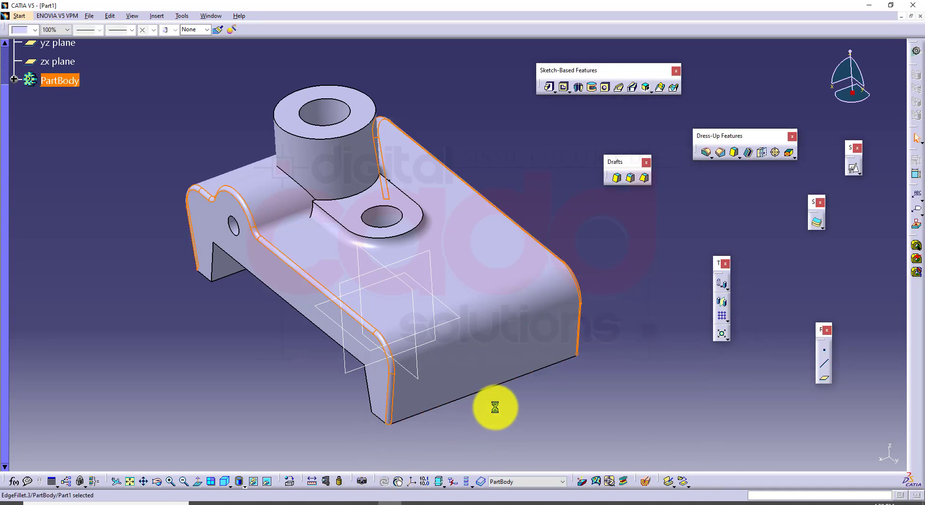
Compare the fillet callouts in the PDF drawing's views with the edges around the bosses, and start an edge fillet.
middle_click_drag(288, 256, 309, 205)
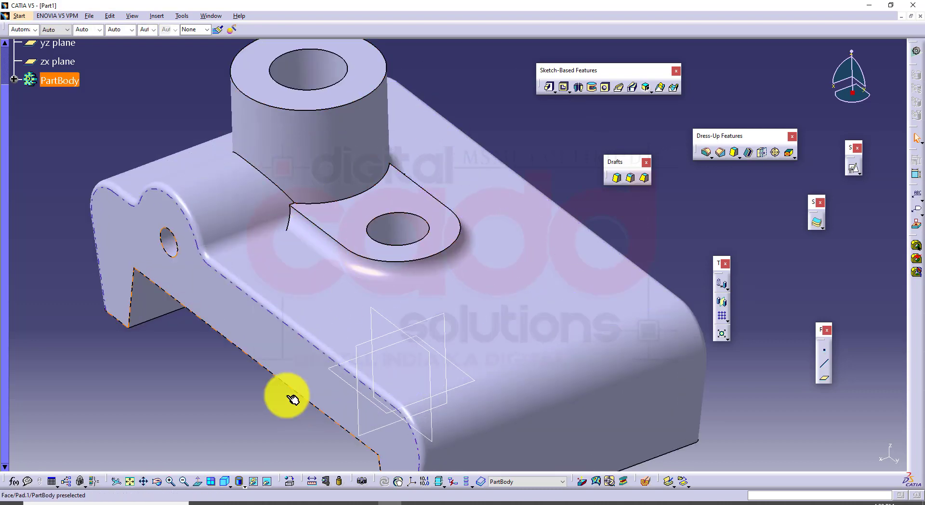
left_click(248, 503)
scroll(453, 322, "down", 3)
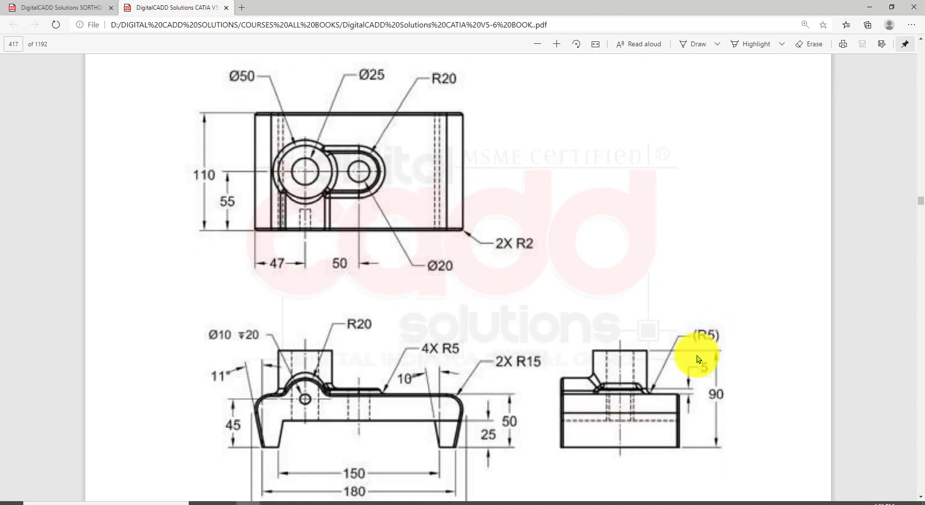
left_click(395, 503)
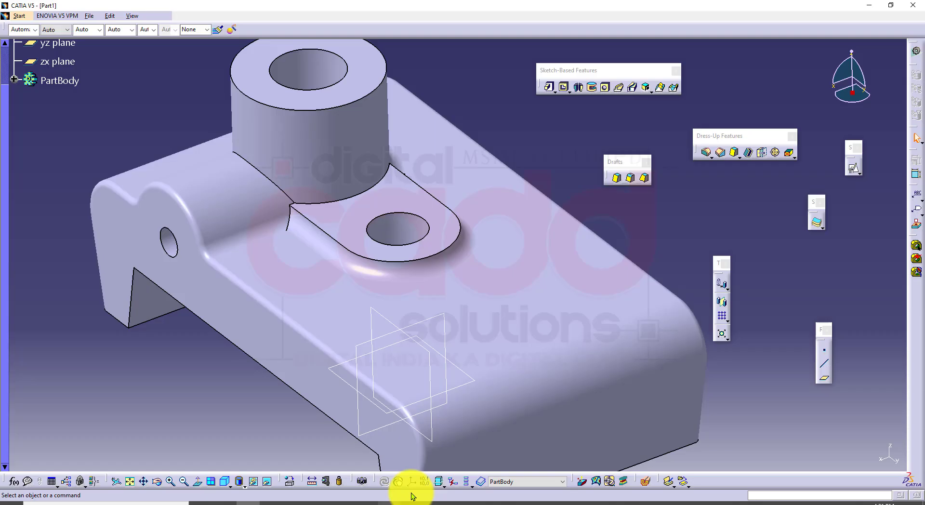
middle_click_drag(518, 241, 497, 327)
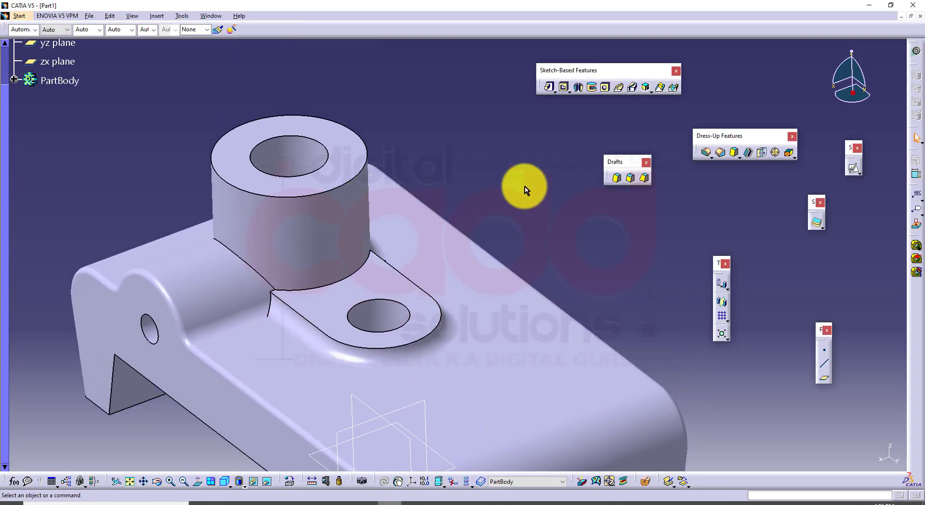
left_click(705, 153)
middle_click_drag(320, 324, 419, 345)
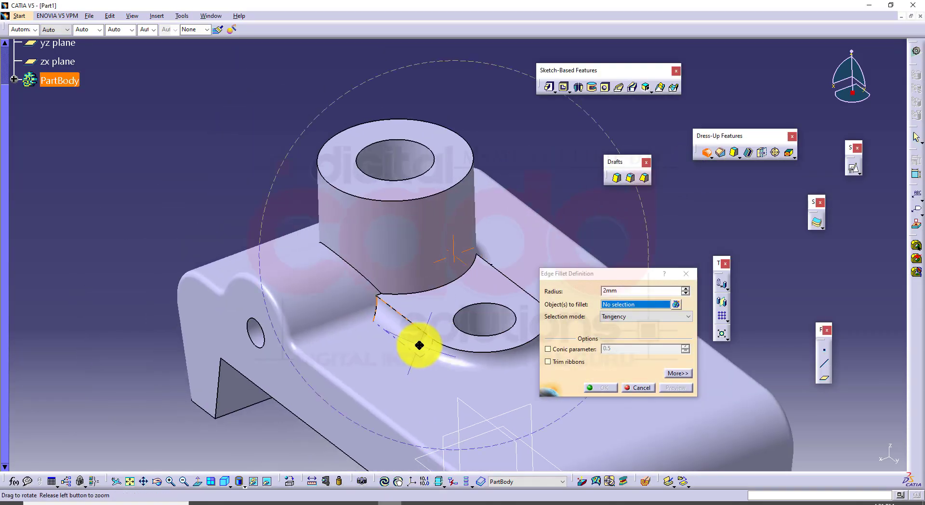
left_click(284, 502)
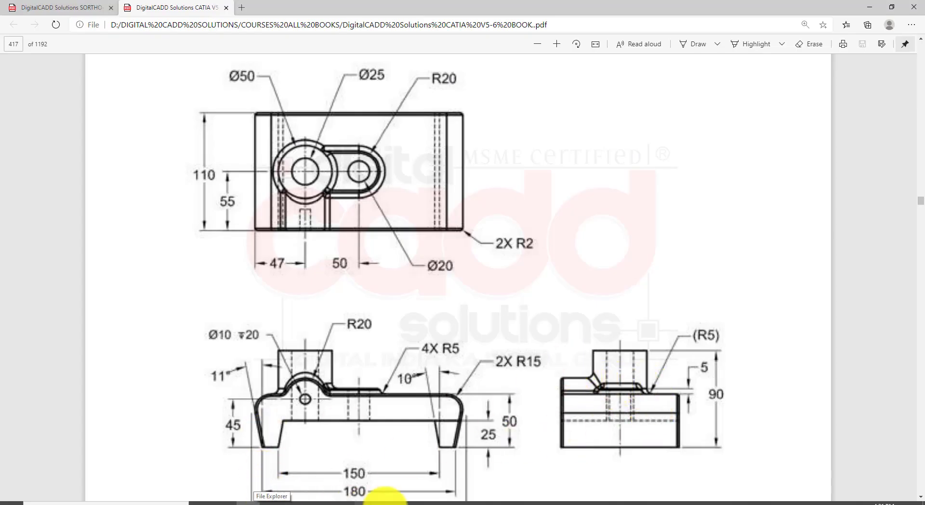
left_click(394, 503)
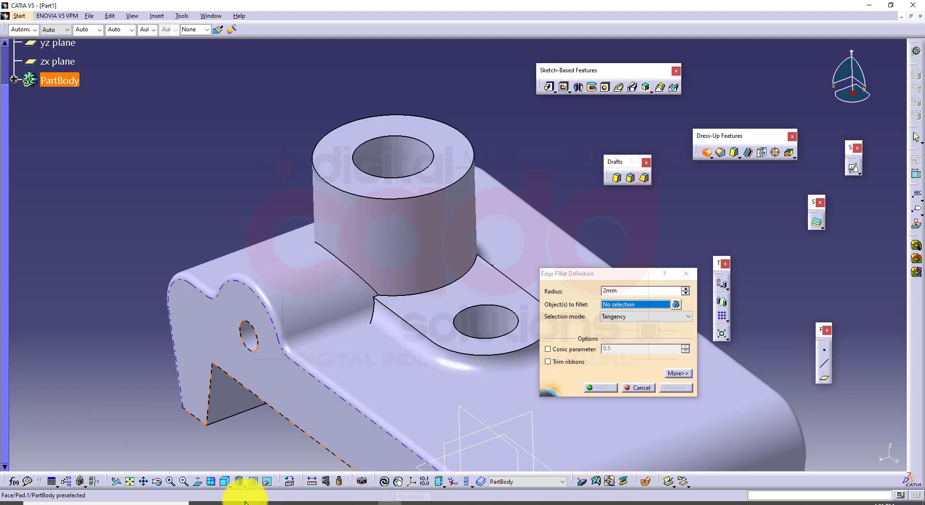
left_click(289, 502)
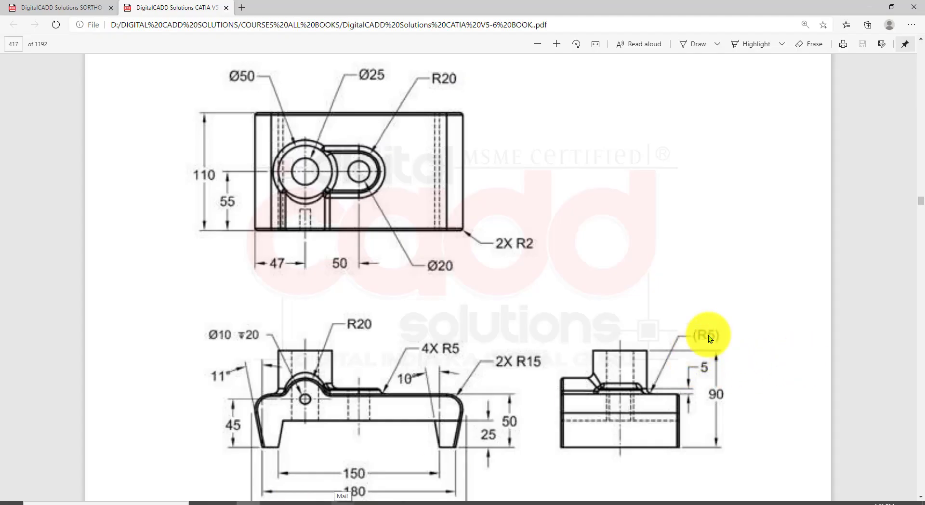
left_click(392, 501)
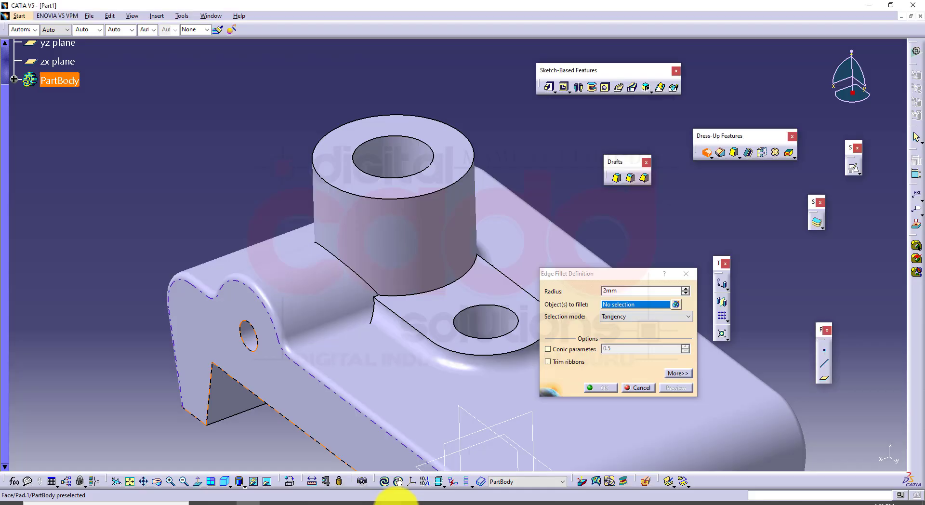
Try to fillet the edge between the cylindrical and side bosses together with the short edge beside the tab at a 2 mm radius.
left_click(374, 288)
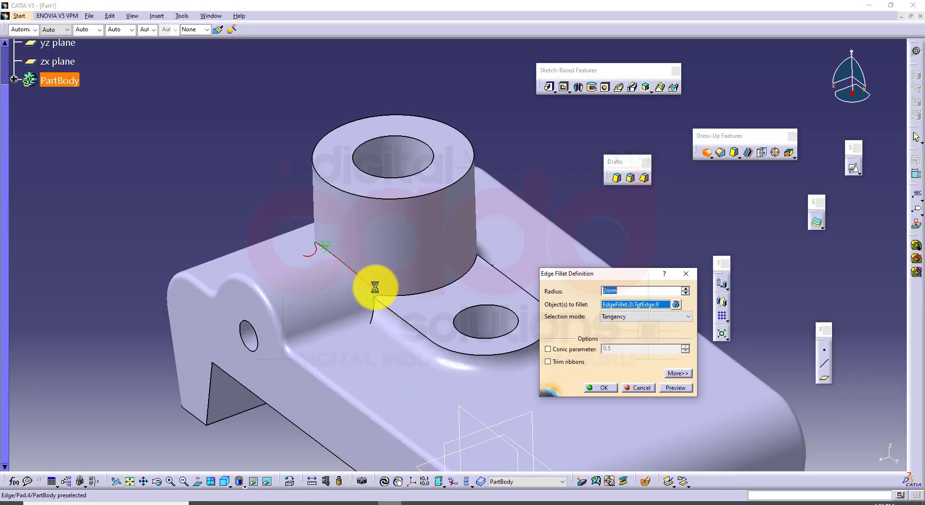
left_click(379, 315)
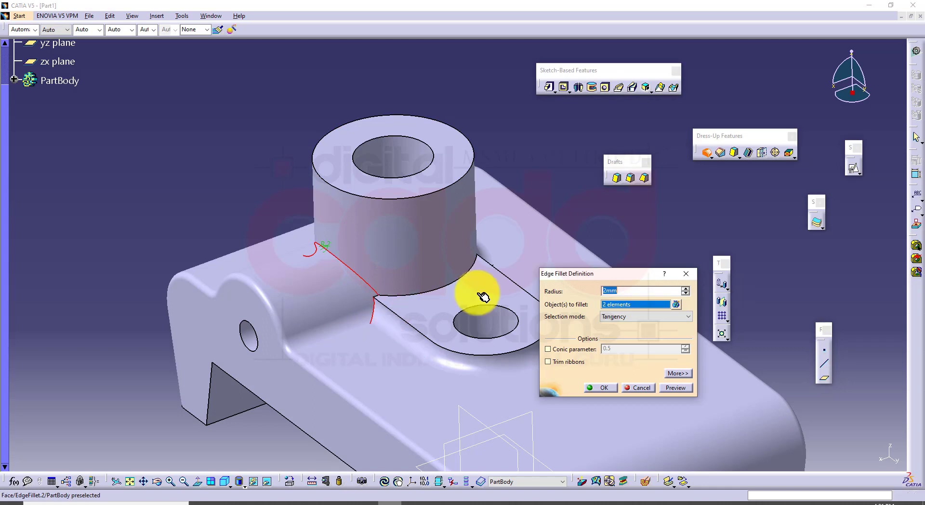
left_click(592, 388)
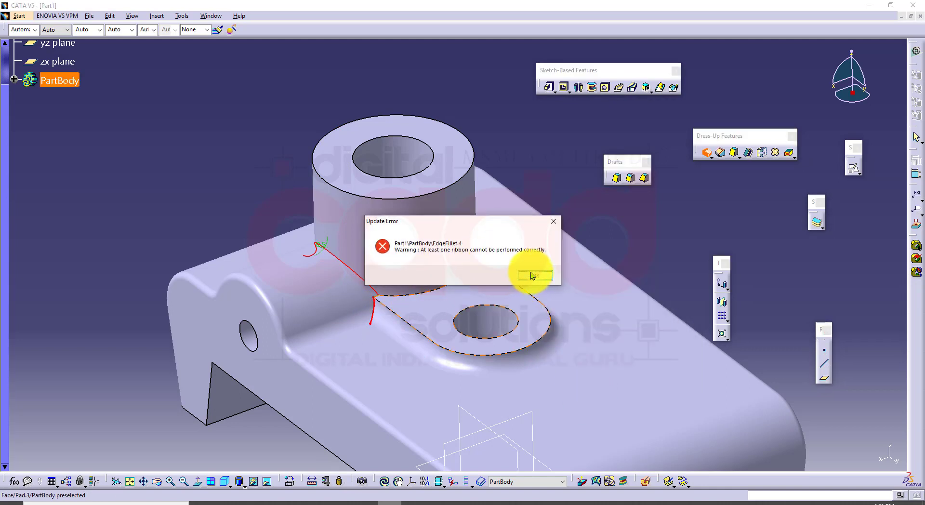
left_click(527, 277)
left_click(535, 278)
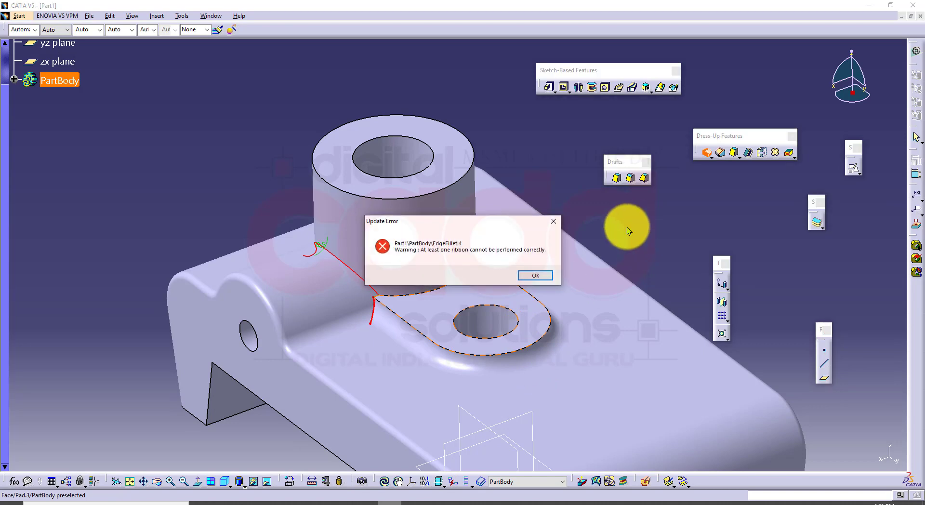
key("Escape")
key("Escape")
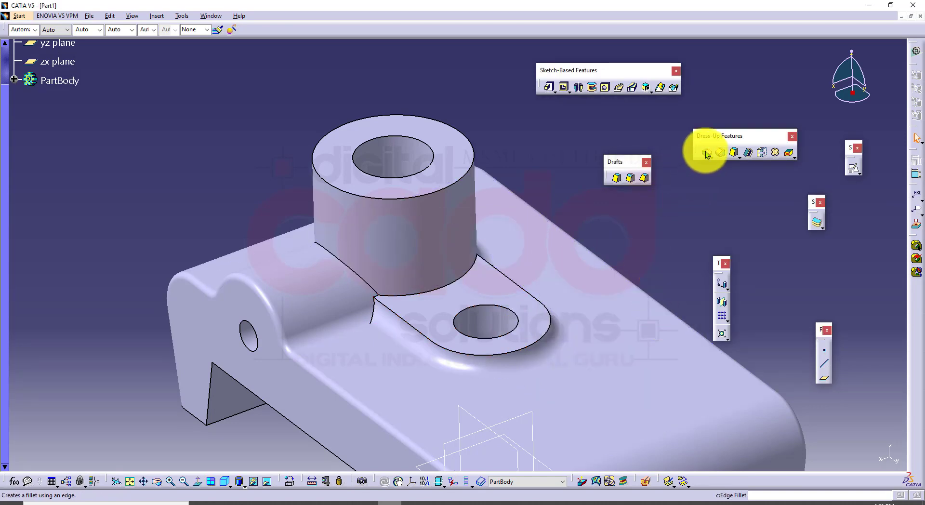
Fillet only the edge where the cylindrical boss meets the side boss with a 2 mm radius.
left_click(705, 152)
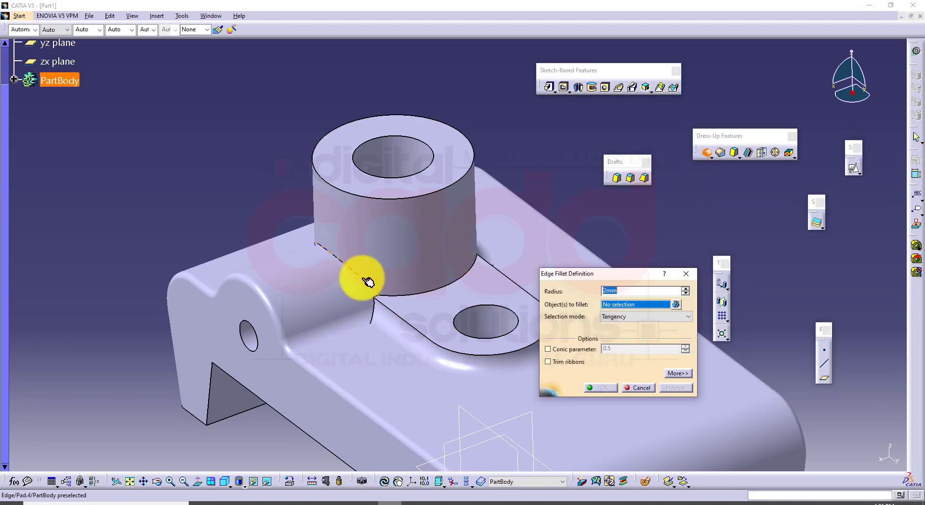
left_click(366, 280)
key("Return")
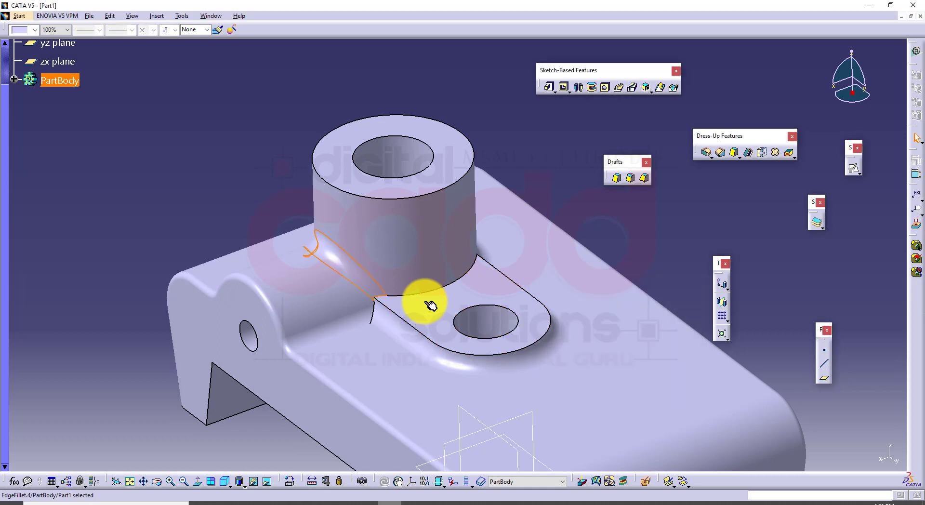
left_click(704, 153)
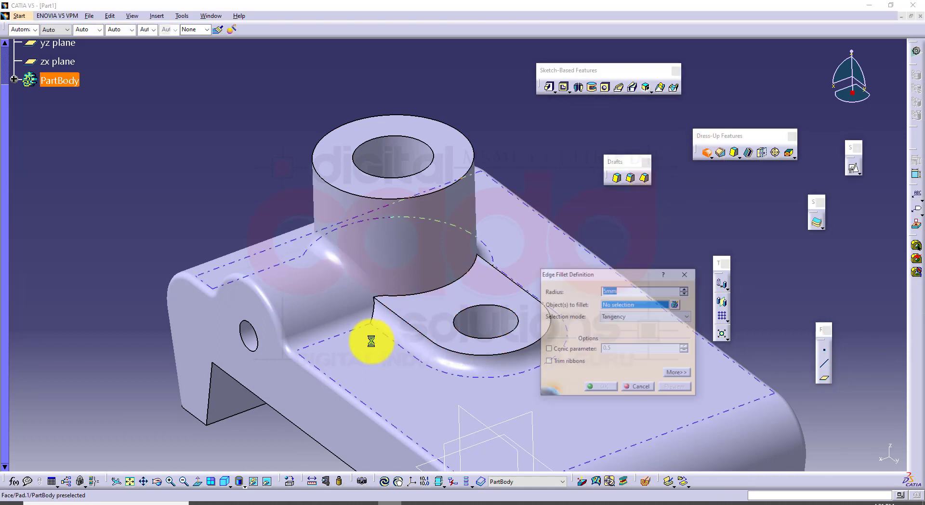
left_click(375, 311)
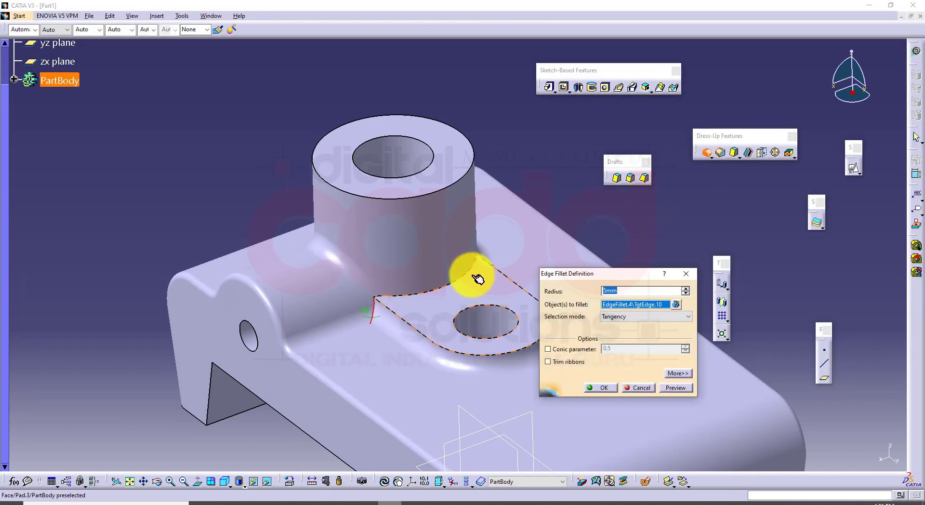
key("Return")
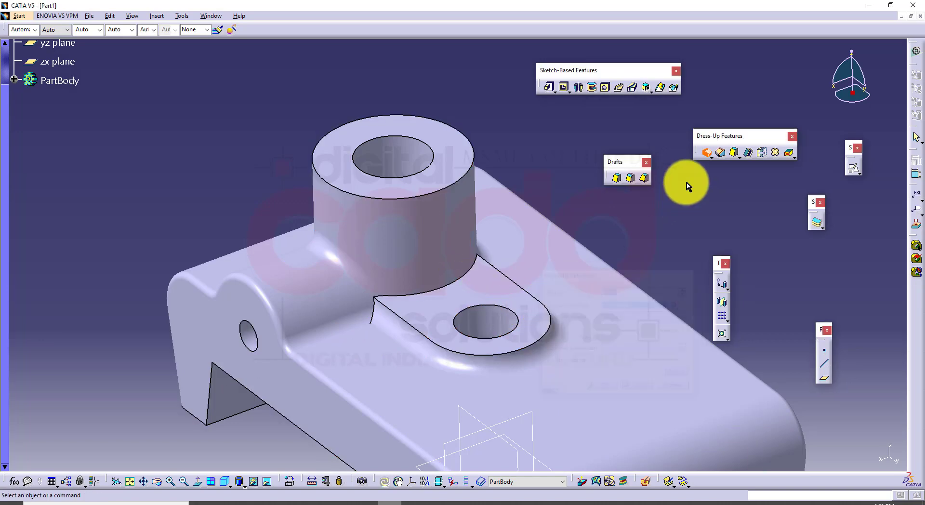
Fillet the tab's upper outline, its edge against the cylindrical boss, and the short edge beside the side boss with a 2 mm radius.
left_click(704, 153)
middle_click_drag(394, 311, 322, 277)
left_click(438, 367)
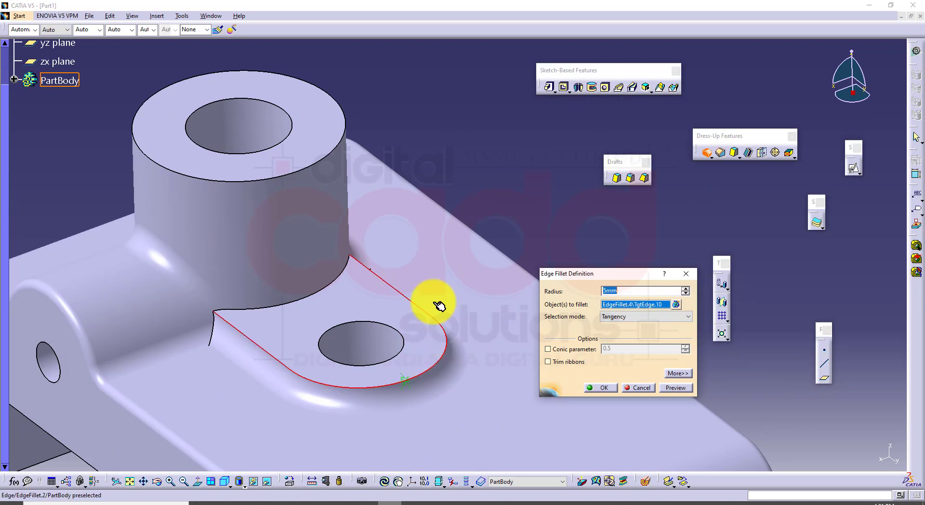
left_click(309, 298)
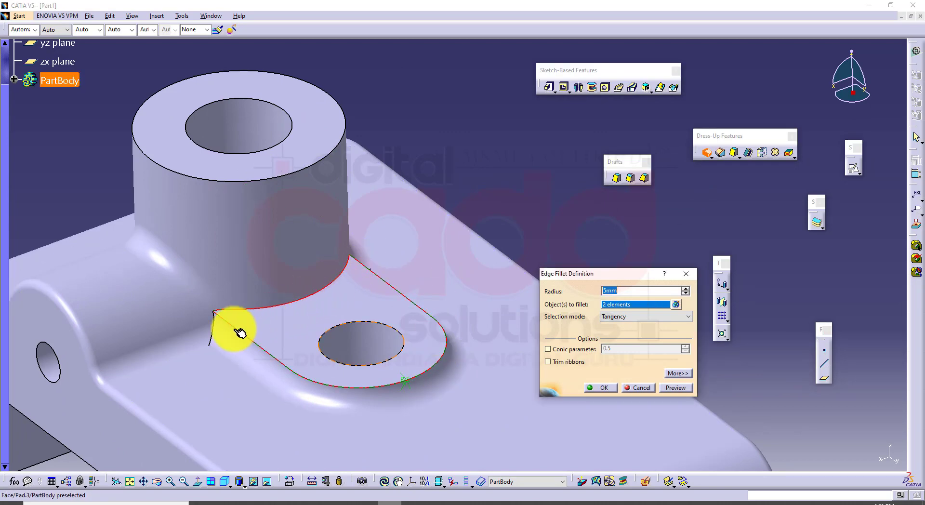
left_click(214, 339)
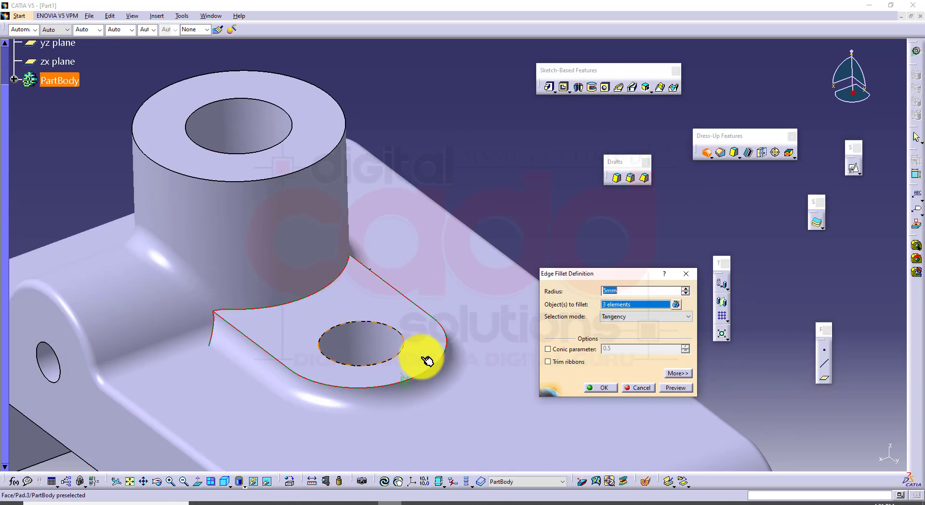
left_click(602, 388)
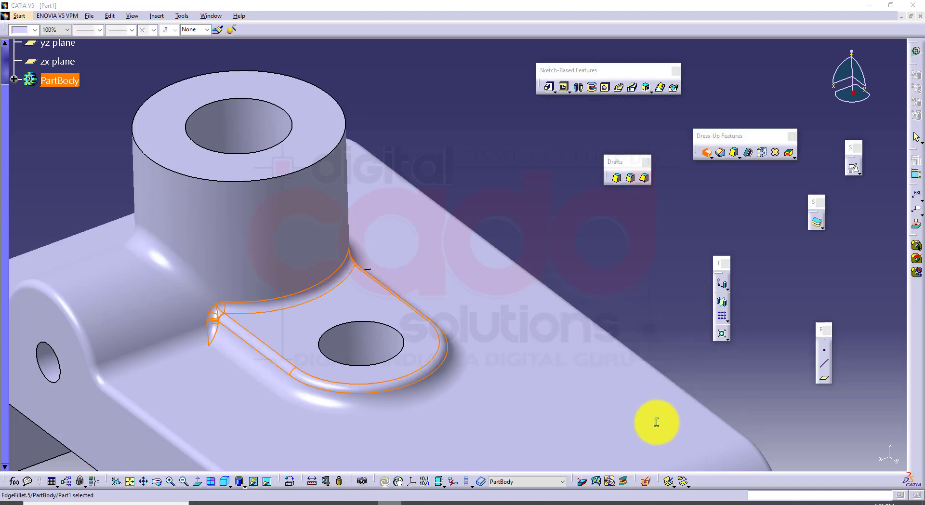
left_click(880, 454)
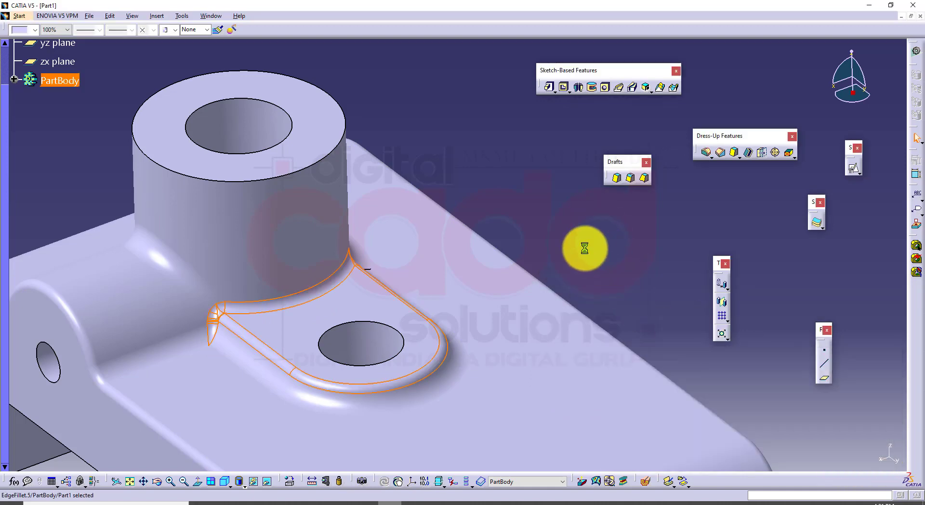
Add the short edge on the tab's opposite side to the same 2 mm edge fillet, and return the model to the isometric view.
middle_click_drag(530, 231, 455, 245)
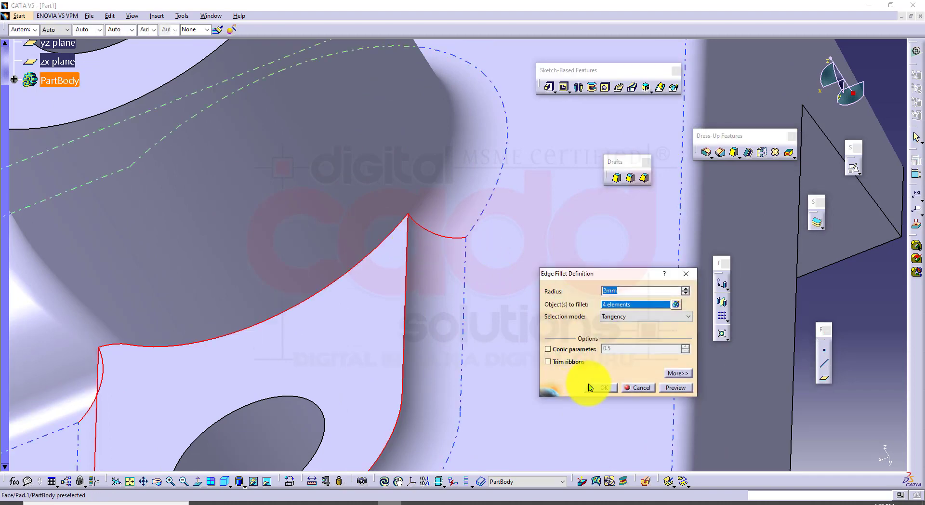
left_click(597, 386)
middle_click_drag(550, 308, 626, 352)
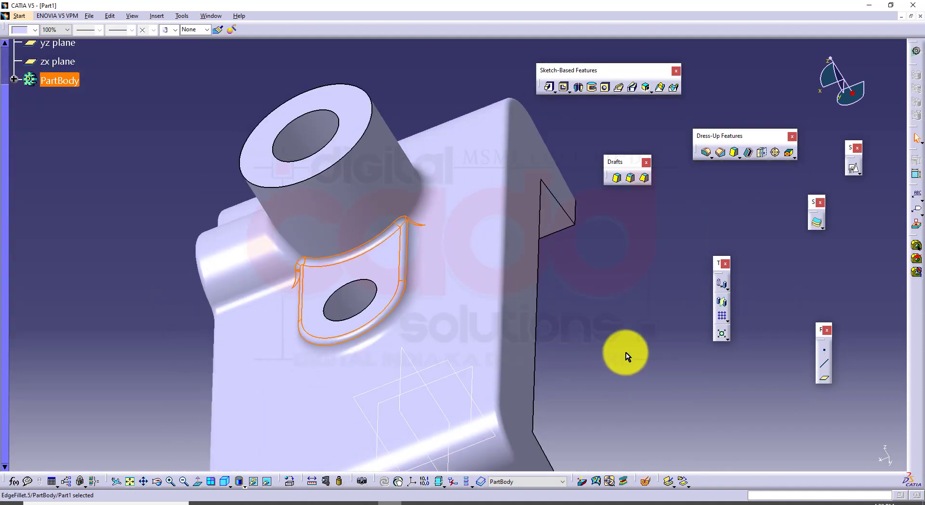
mouse_move(289, 345)
middle_mouse_down()
mouse_move(438, 256)
mouse_move(466, 83)
mouse_move(460, 293)
mouse_move(285, 448)
middle_mouse_up()
left_click(226, 486)
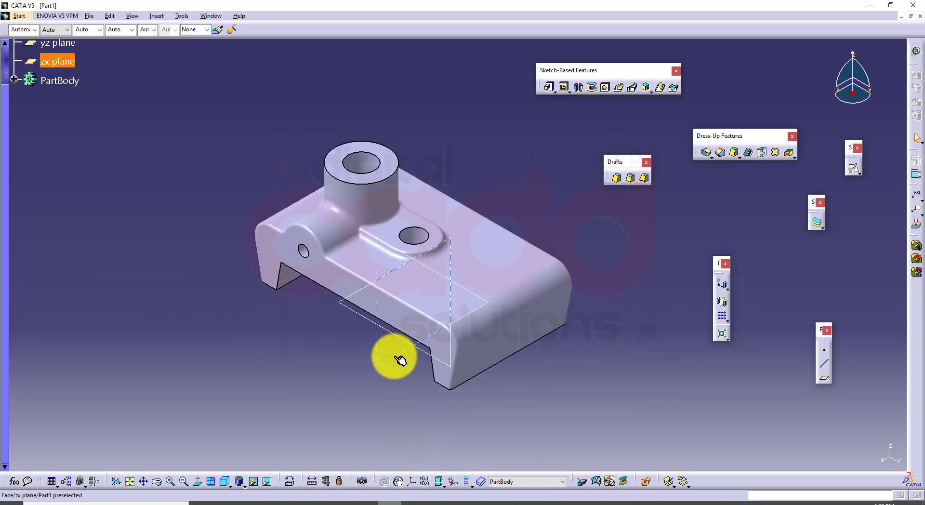
middle_click_drag(400, 361, 244, 463)
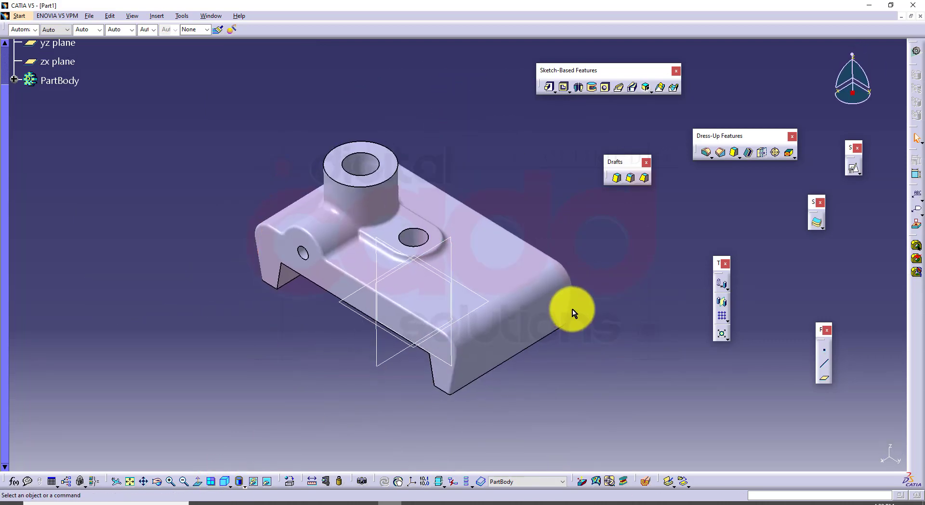
middle_click_drag(619, 299, 629, 272, "ctrl")
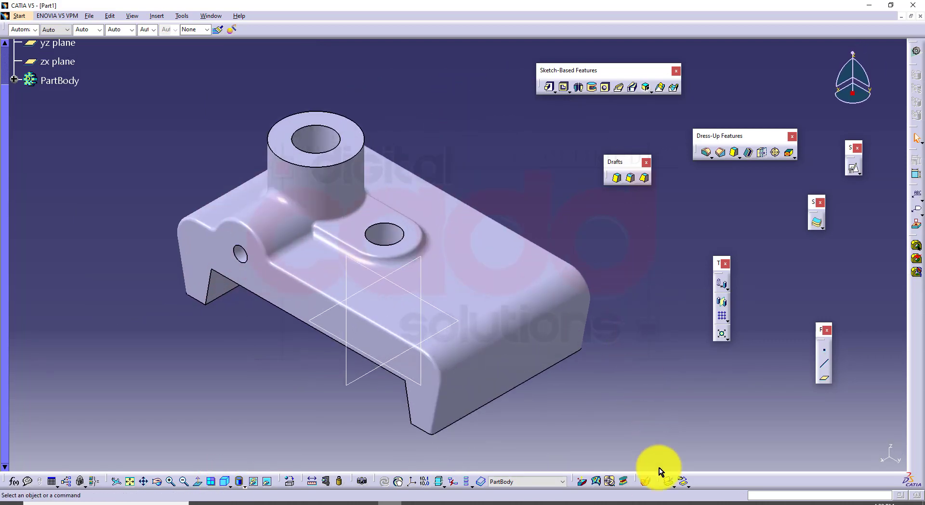
Inspect the bracket's interior with Dynamic Sectioning along two perpendicular cutting planes, and turn the sectioning off.
left_click(647, 480)
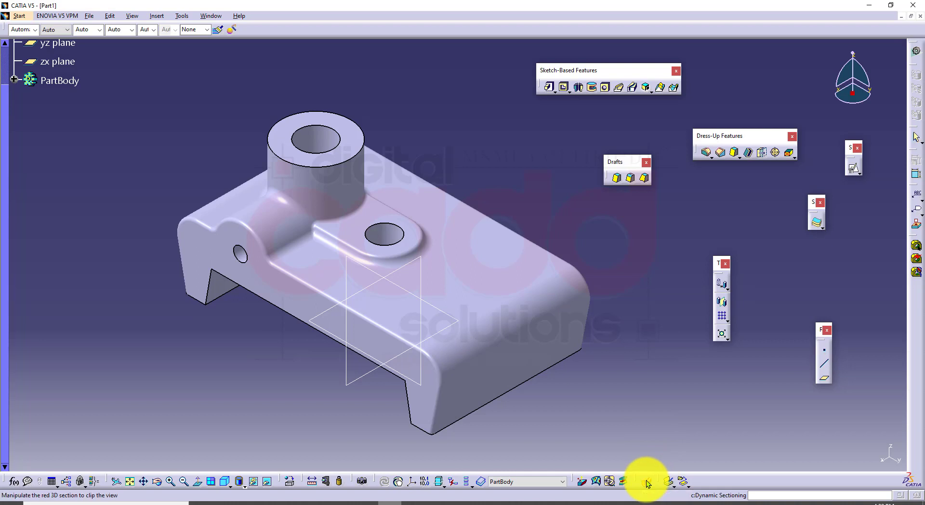
left_click(267, 273)
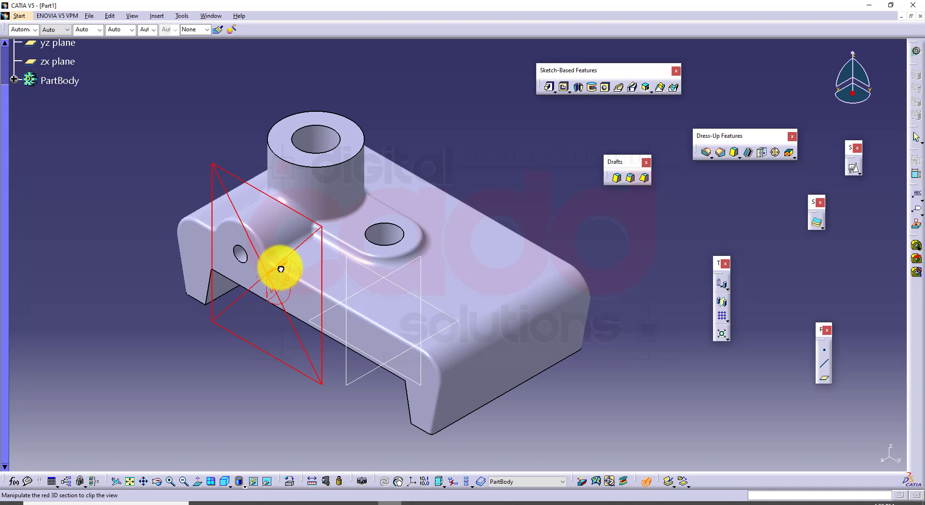
left_click_drag(281, 269, 355, 237)
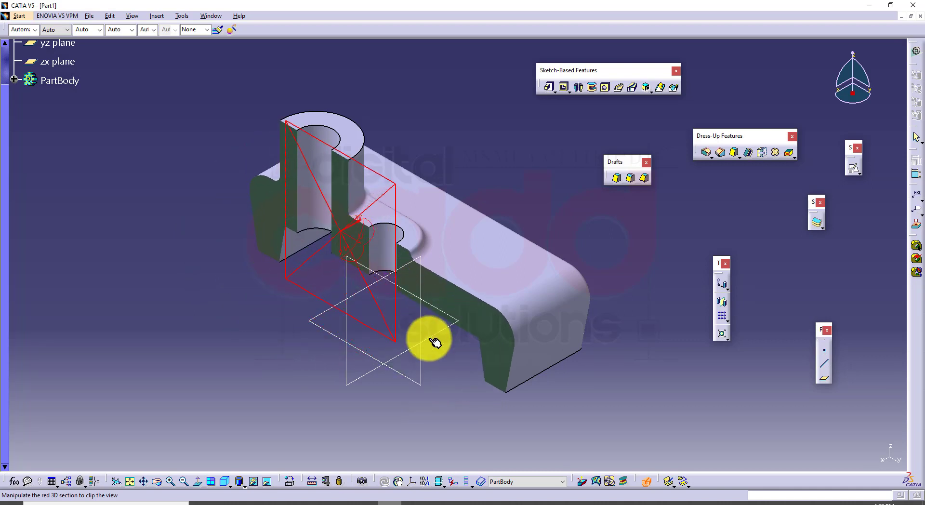
left_click(349, 374)
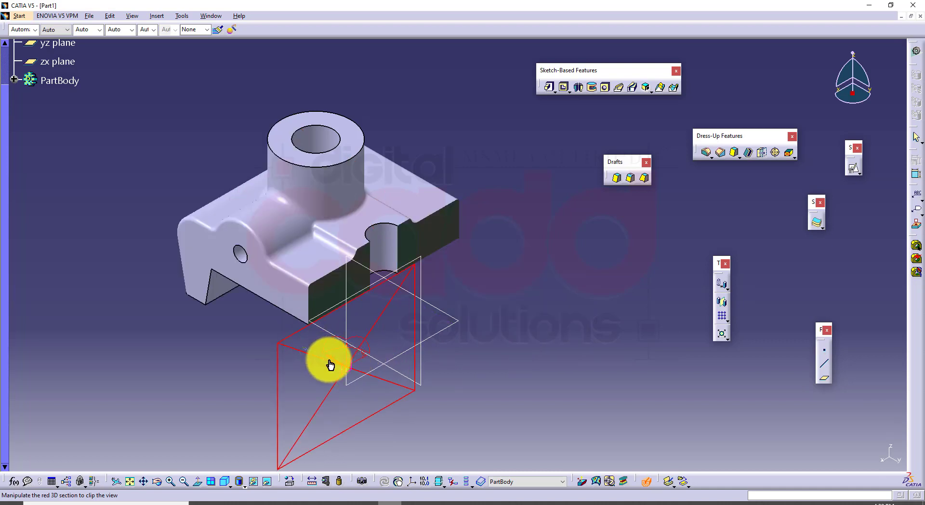
left_click_drag(327, 360, 496, 427)
left_click(646, 482)
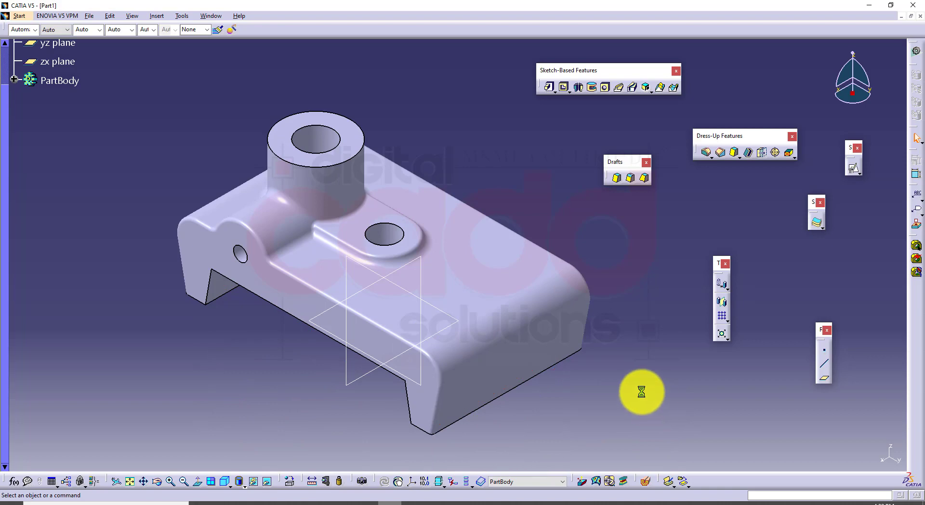
Colour the PartBody blue and return the model to the isometric view.
left_click(59, 80)
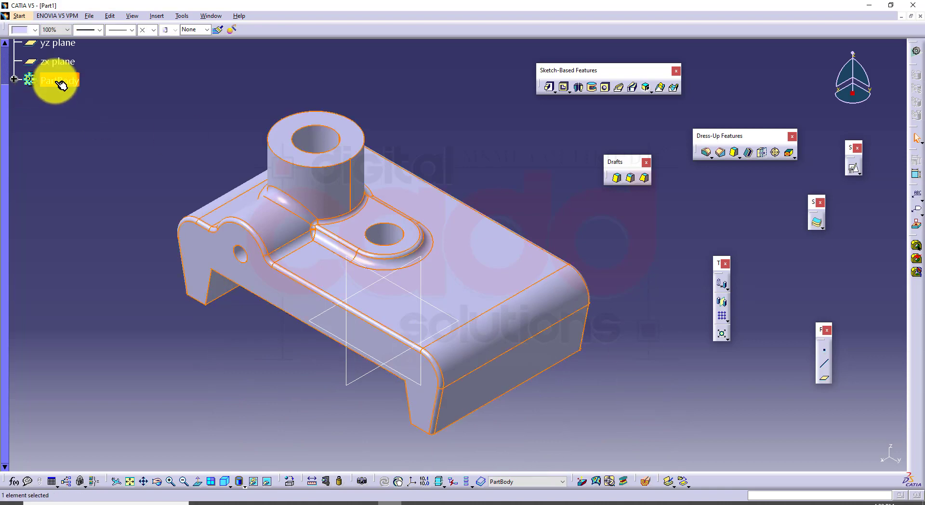
left_click(54, 43, "ctrl")
left_click(35, 29)
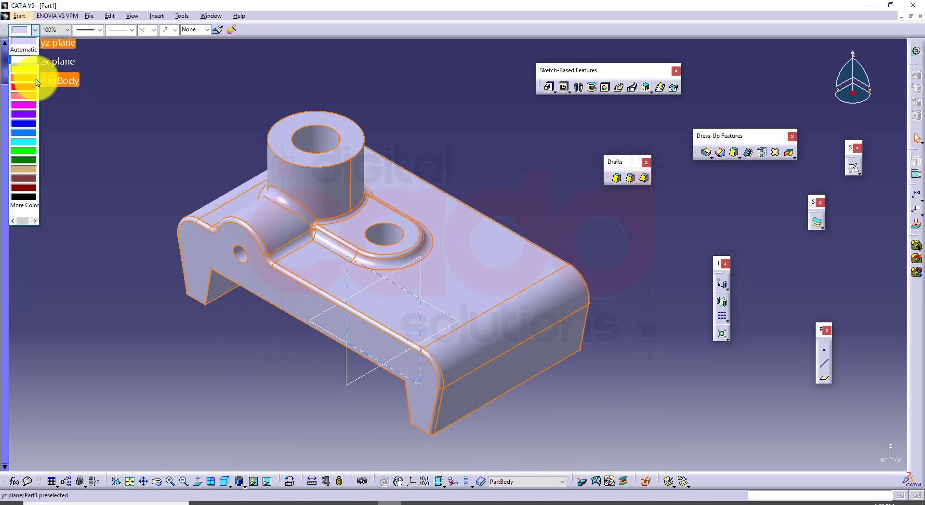
left_click(31, 122)
left_click(242, 355)
middle_click_drag(330, 309, 285, 439)
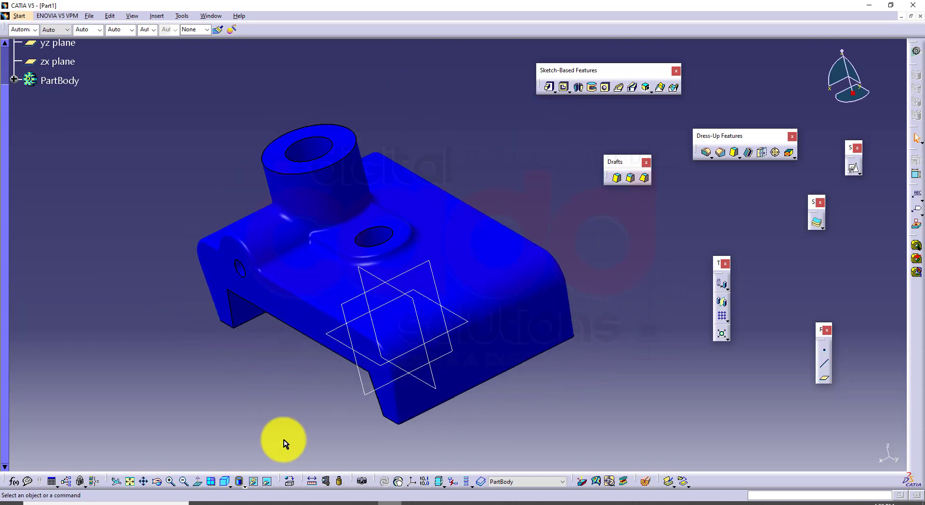
left_click(228, 481)
middle_click_drag(545, 369, 306, 417)
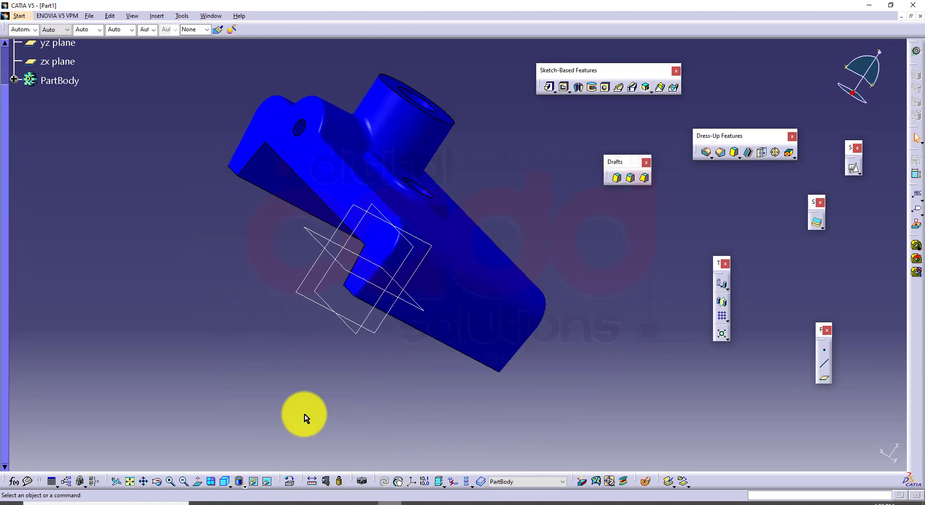
left_click(239, 481)
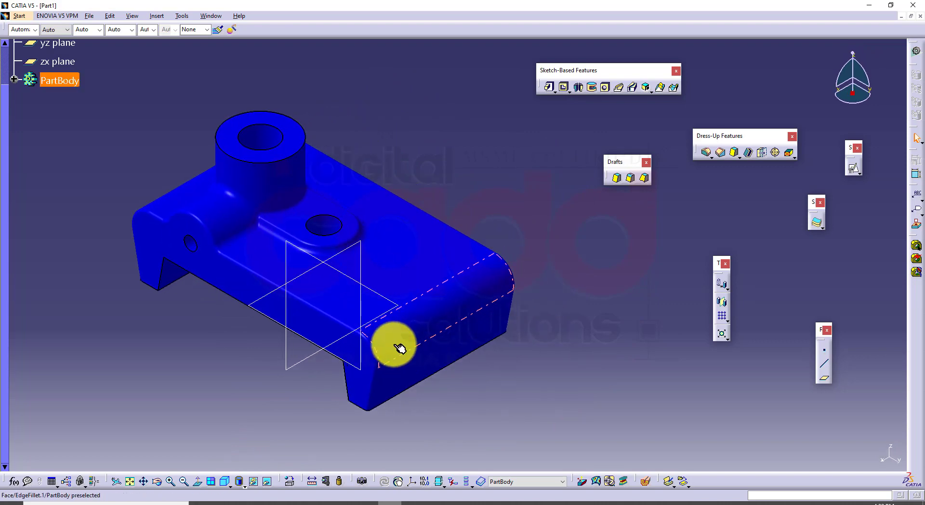
Switch to the CATIA V5-6 book PDF in the browser and examine the Exercise 3 model in Figure 6-114 with its dimensioned views.
left_click(251, 501)
scroll(472, 383, "down", 15)
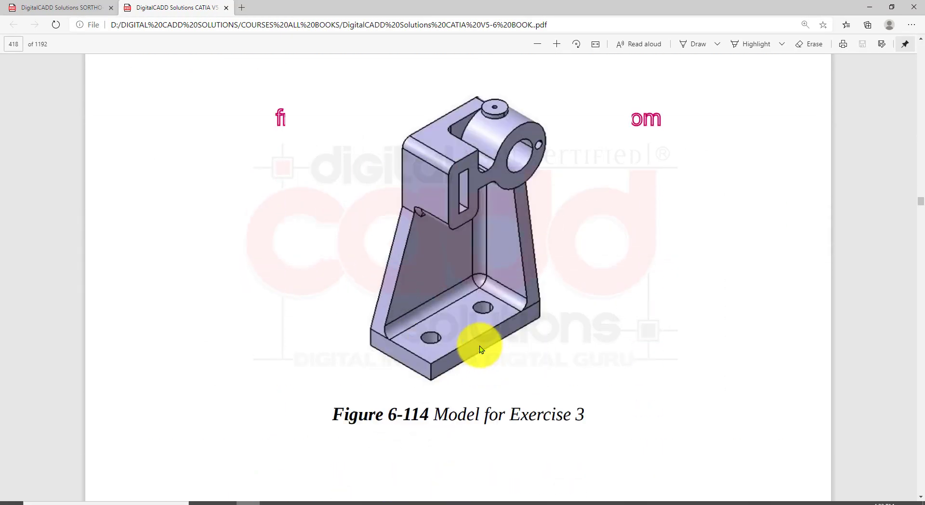
left_click_drag(318, 91, 576, 384)
scroll(562, 355, "down", 11)
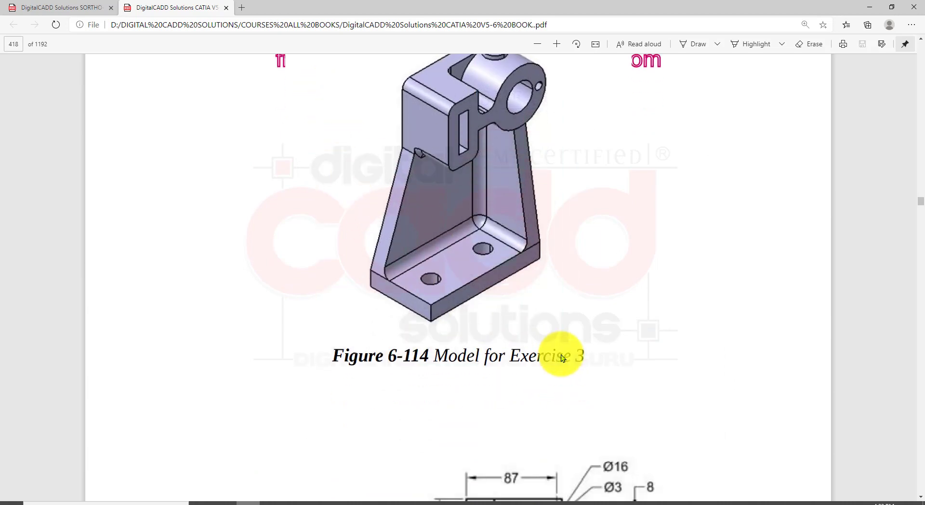
scroll(566, 353, "up", 3)
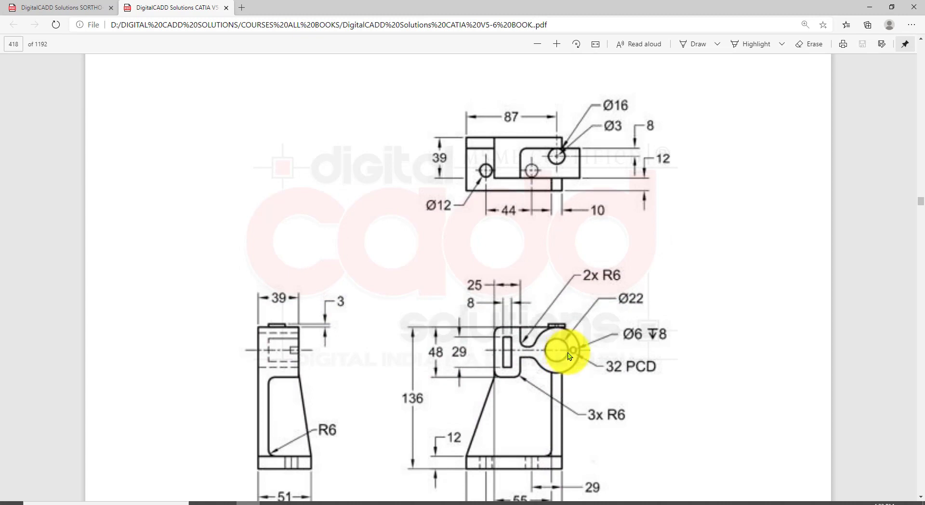
mouse_move(168, 85)
left_mouse_down()
mouse_move(600, 422)
mouse_move(701, 485)
left_mouse_up()
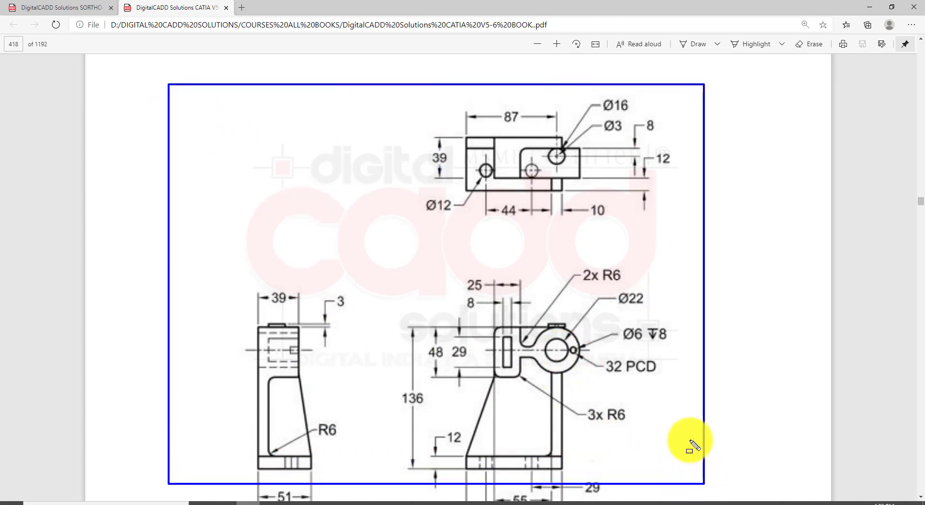
key("Escape")
left_click(259, 503)
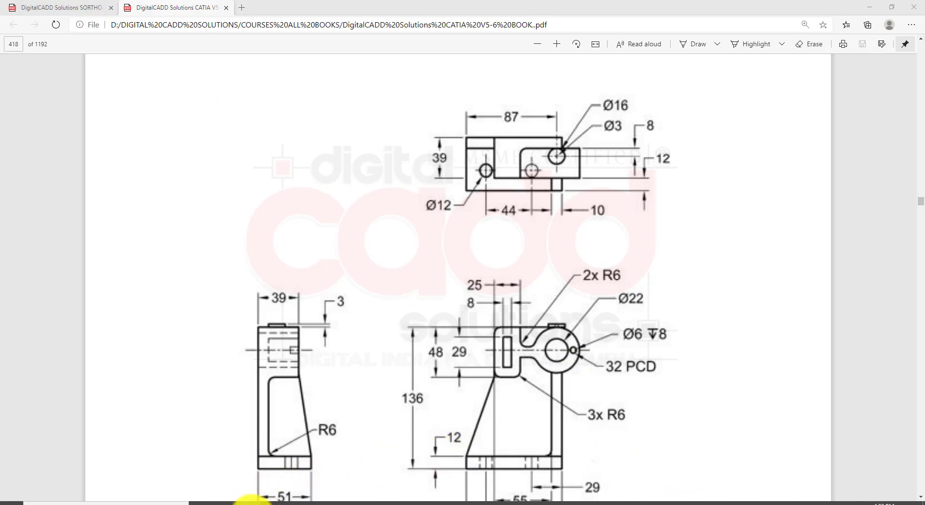
left_click(250, 503)
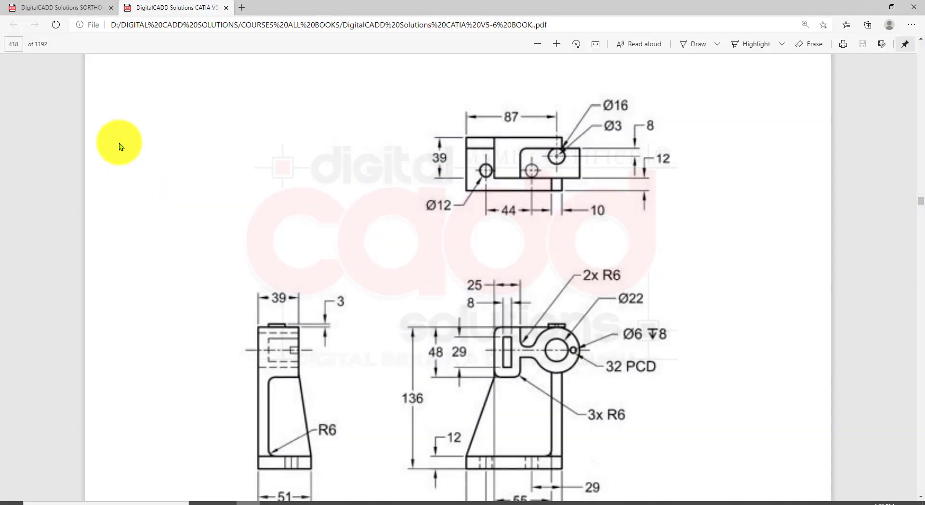
Bring up the SORTHO-ISO drawings PDF and examine drawing 145 and its brass bush callout.
left_click(84, 12)
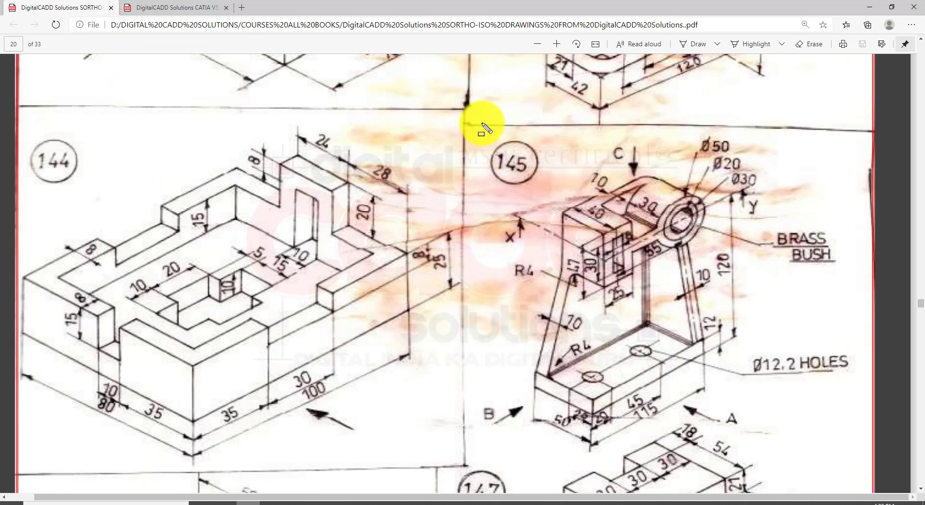
mouse_move(482, 123)
left_mouse_down()
mouse_move(778, 424)
mouse_move(871, 449)
left_mouse_up()
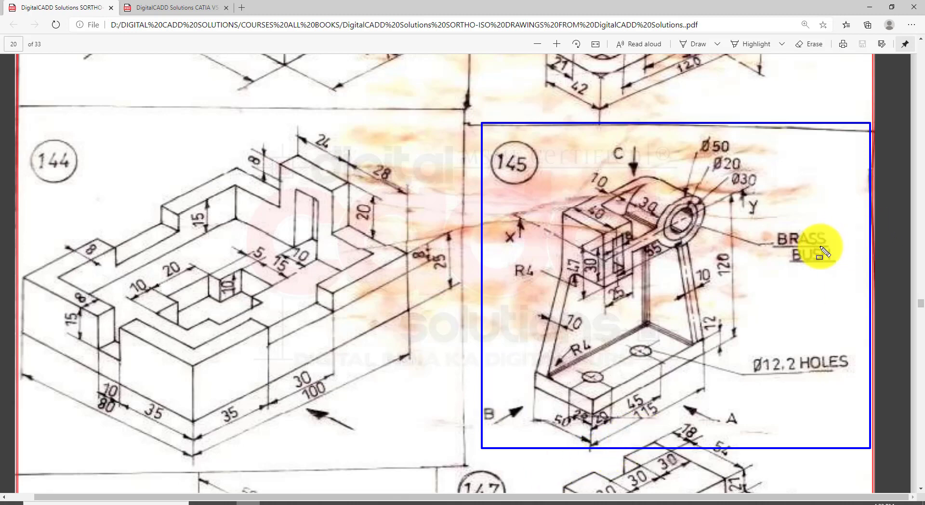
left_click_drag(846, 221, 760, 279)
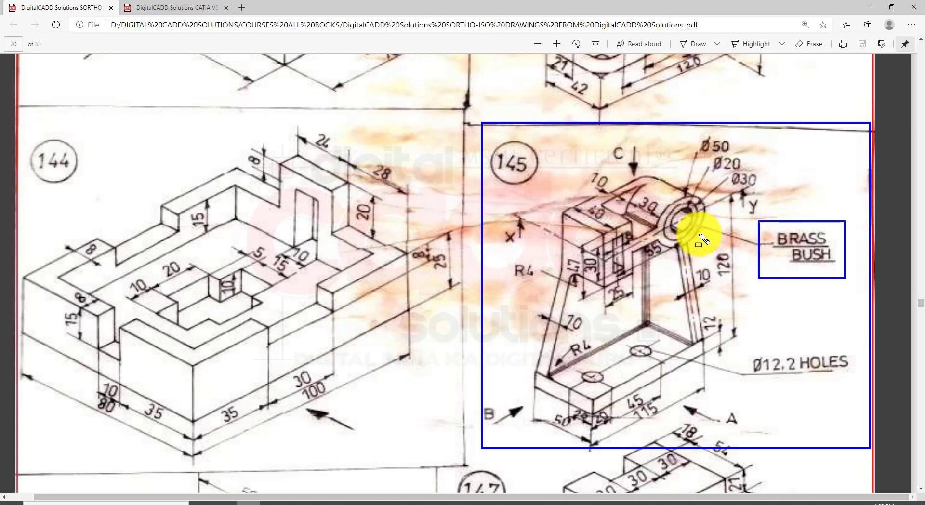
left_click_drag(771, 338, 680, 247)
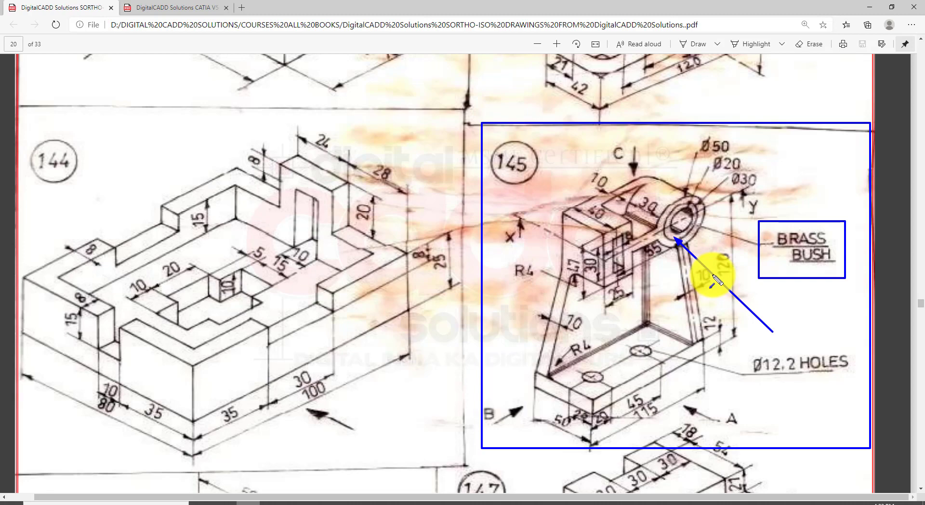
key("Escape")
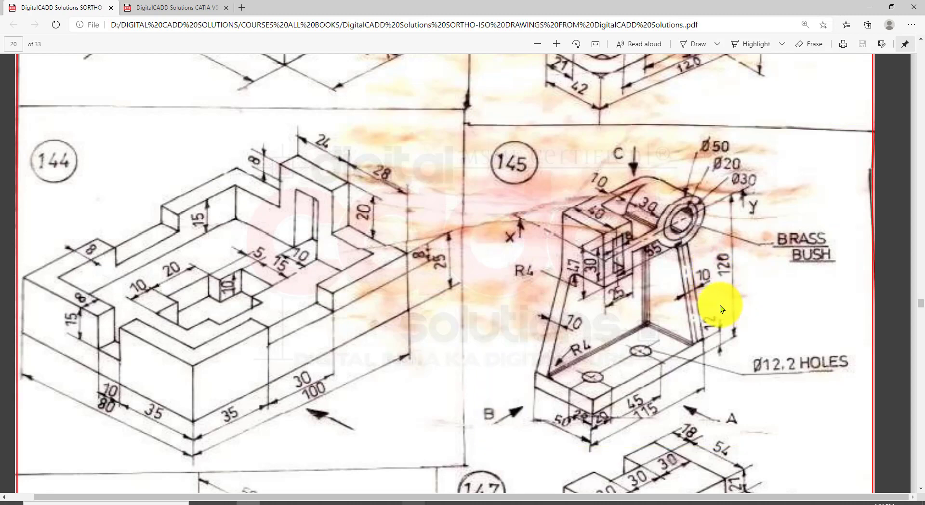
Examine drawing 145's base holes, two side ribs, upper cylinder and bush bore.
left_click_drag(766, 422, 646, 360)
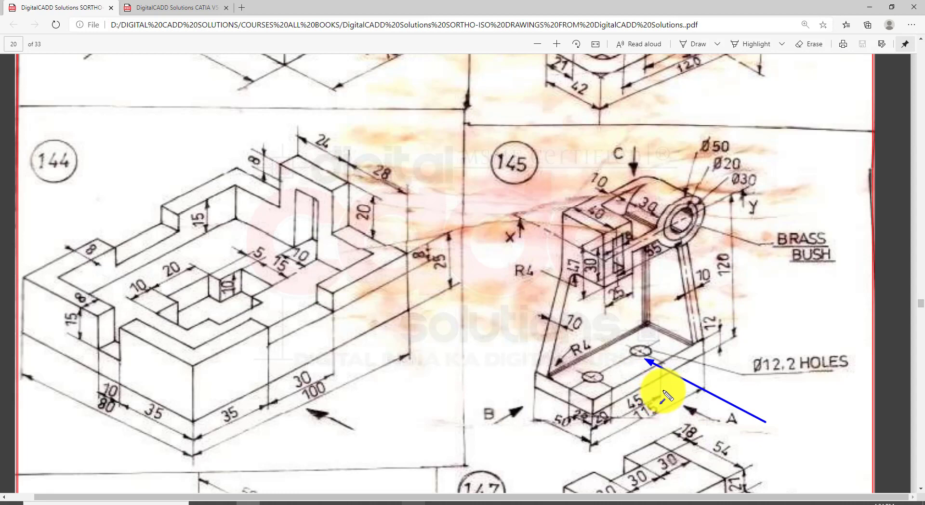
left_click_drag(502, 282, 524, 303)
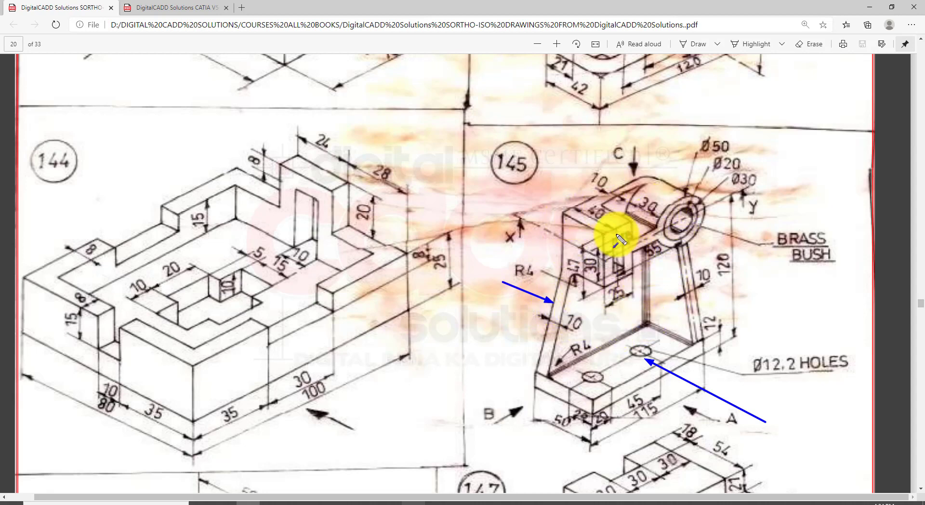
left_click_drag(678, 137, 666, 195)
left_click_drag(702, 343, 698, 309)
left_click_drag(719, 347, 726, 340)
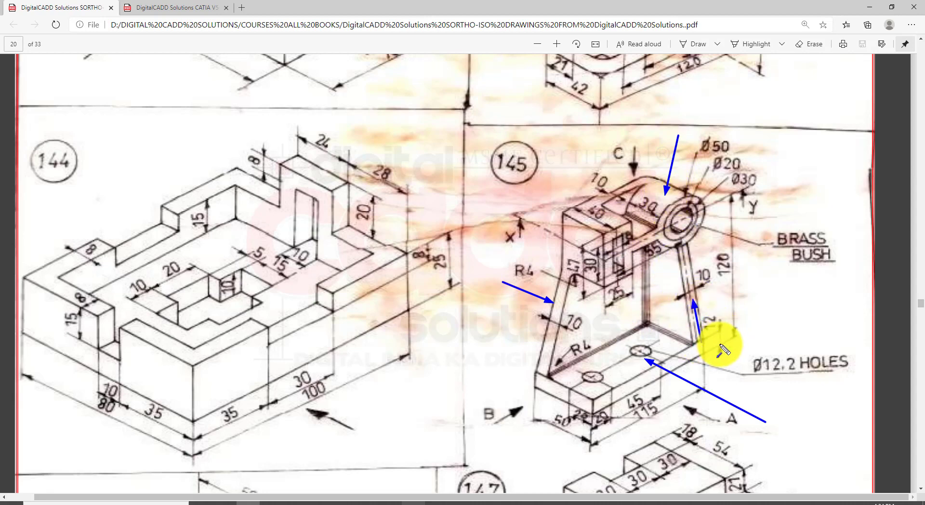
key("ctrl+z")
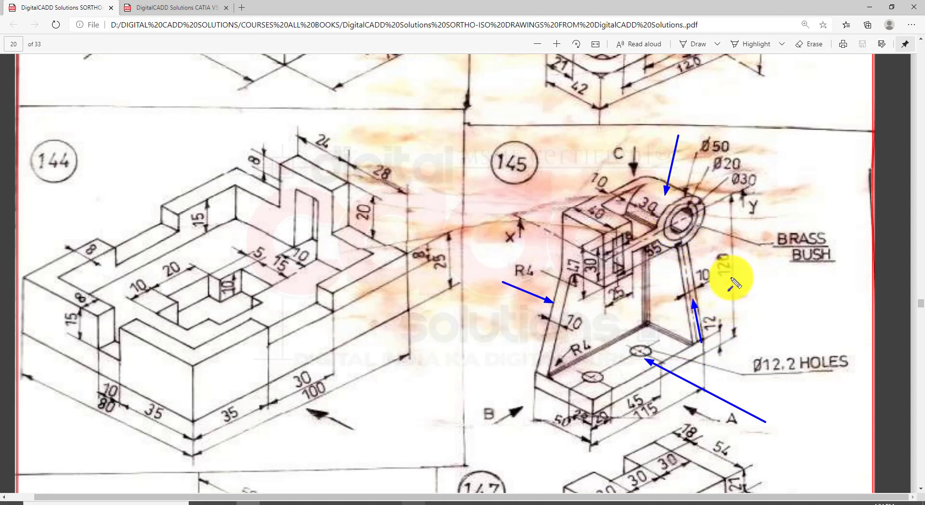
left_click_drag(802, 315, 682, 227)
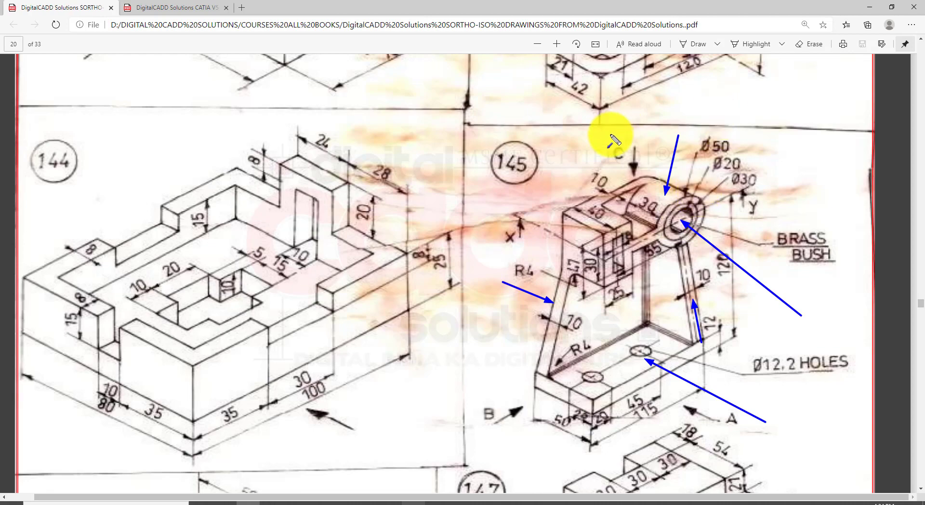
key("Escape")
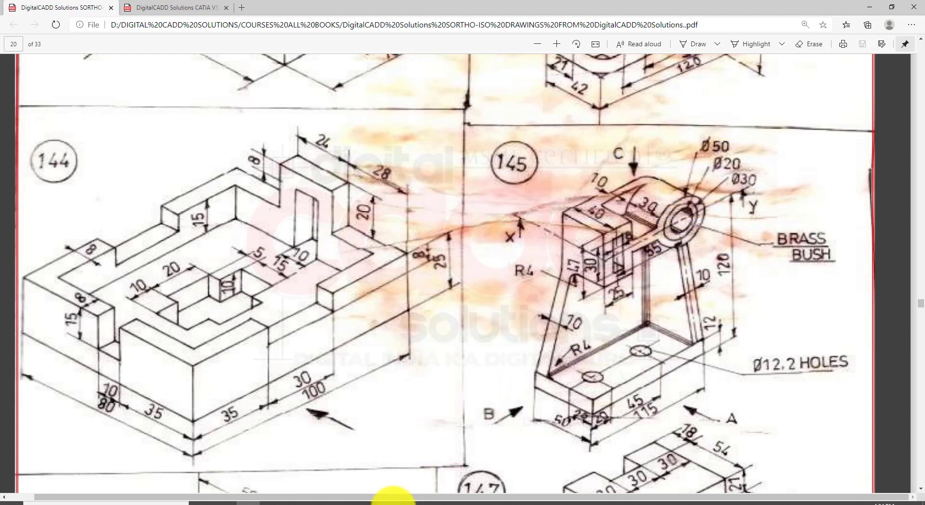
Switch back to CATIA, create a new Part Design part and set it to the isometric view.
left_click(394, 504)
middle_click_drag(379, 215, 407, 217)
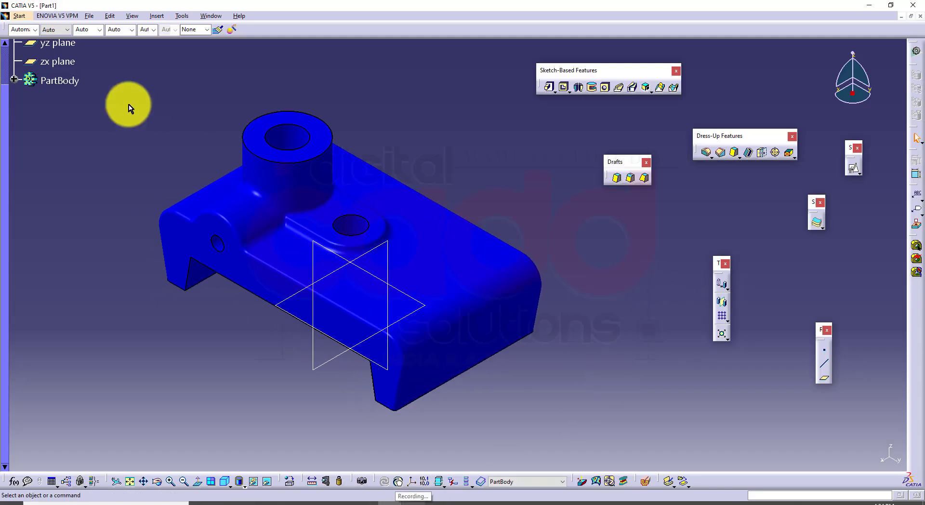
left_click(19, 16)
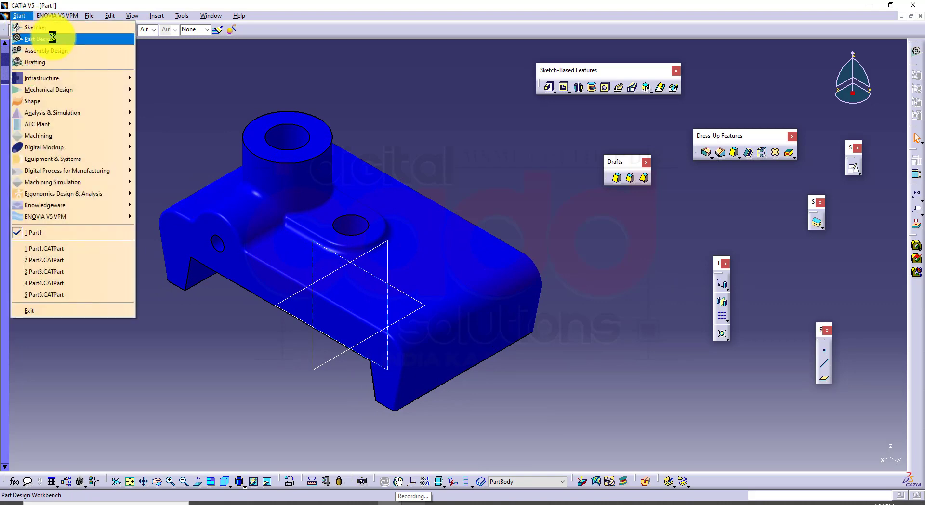
left_click(515, 300)
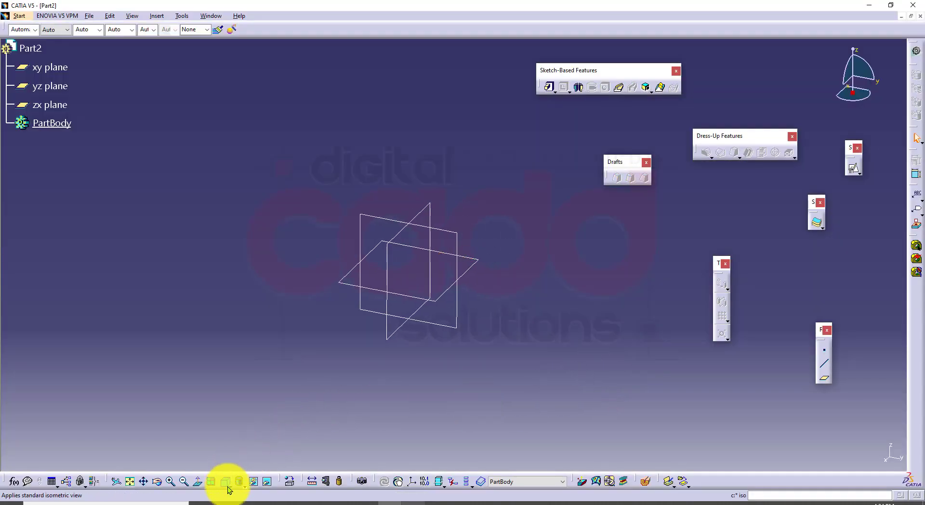
left_click(228, 486)
Switch to the browser and check drawing 145's axis directions and view arrow A for orienting the model.
left_click(251, 503)
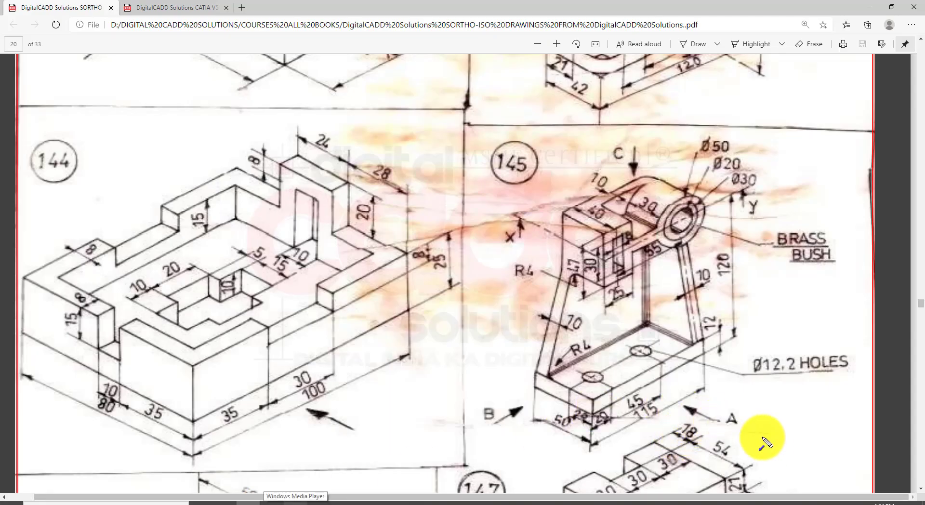
mouse_move(763, 437)
left_mouse_down()
mouse_move(697, 412)
mouse_move(695, 399)
left_mouse_up()
left_click_drag(761, 435, 815, 389)
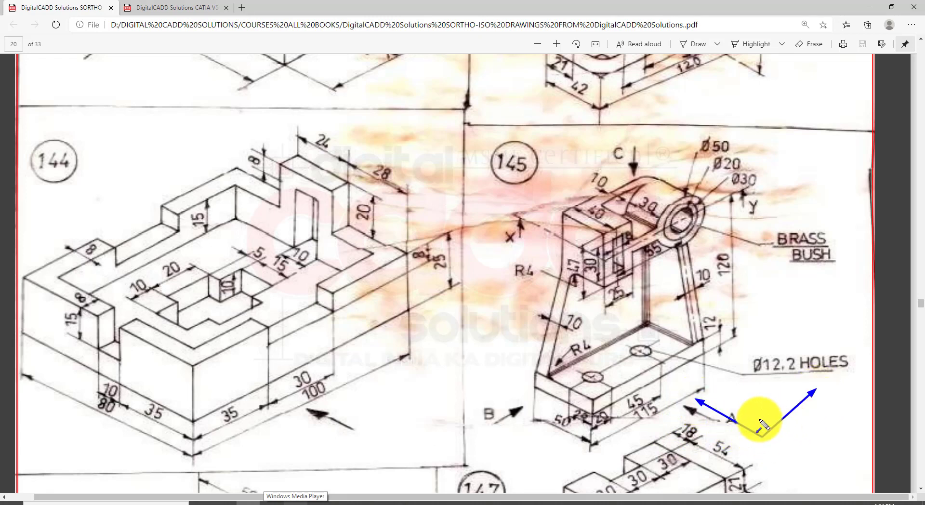
left_click_drag(750, 394, 681, 433)
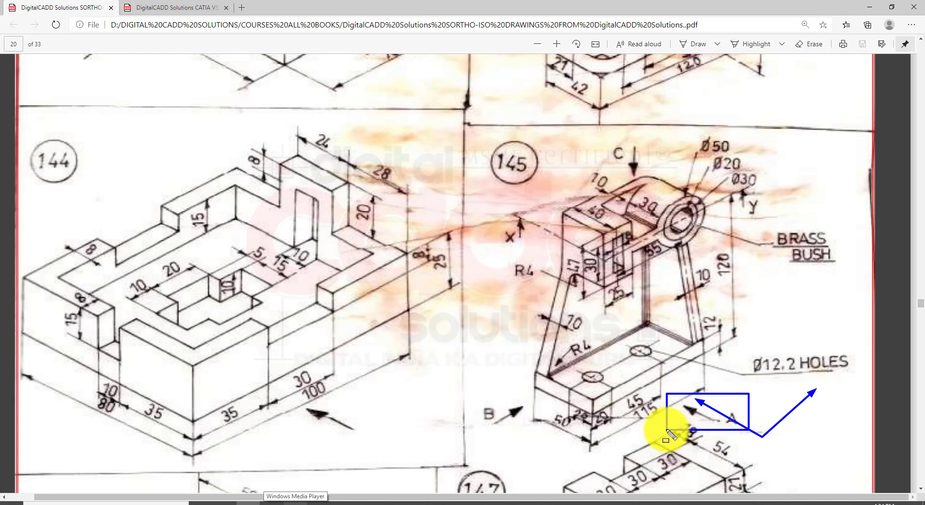
key("Escape")
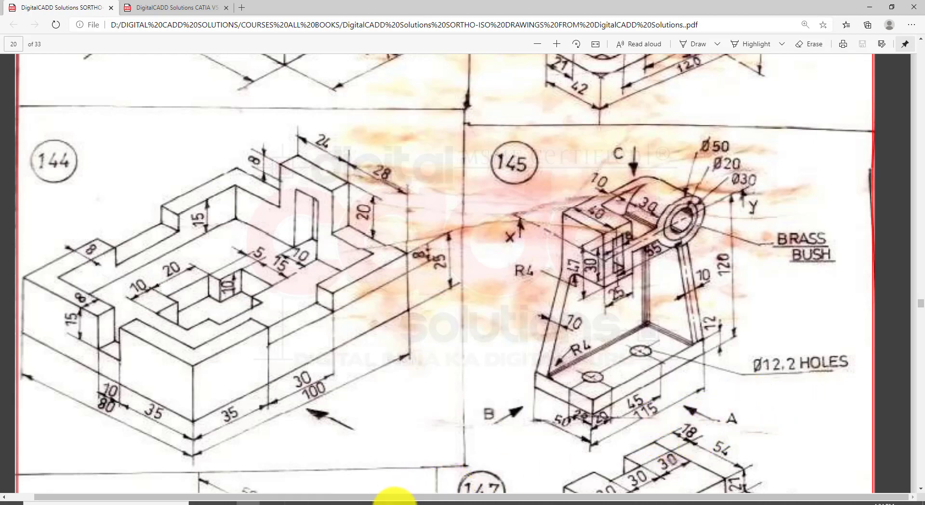
Switch back to CATIA and start a positioned sketch on the xy plane with both the H and V directions reversed.
left_click(395, 504)
left_click(484, 262)
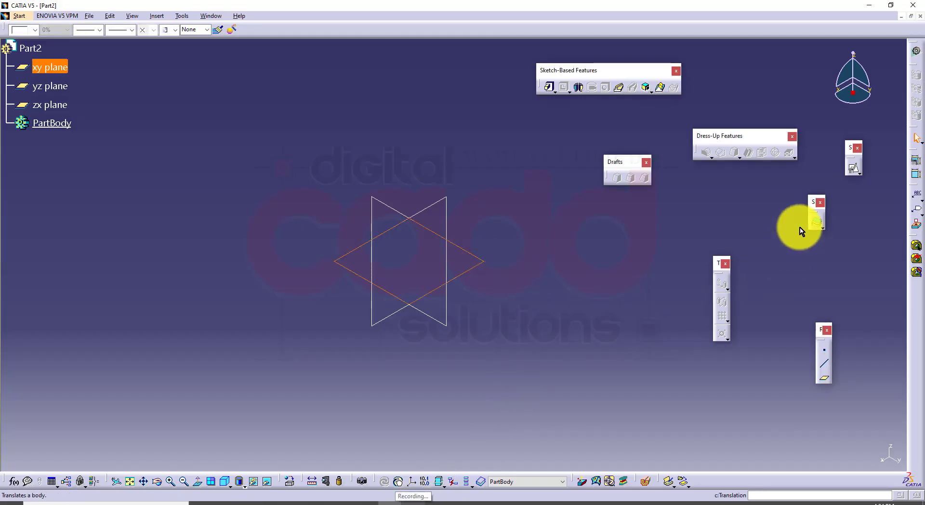
left_click(823, 228)
left_click(853, 166)
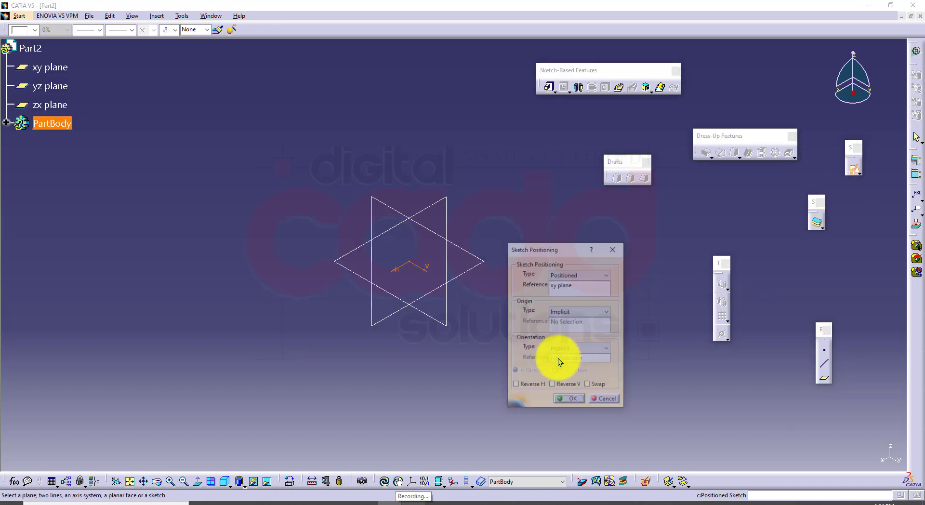
left_click(571, 383)
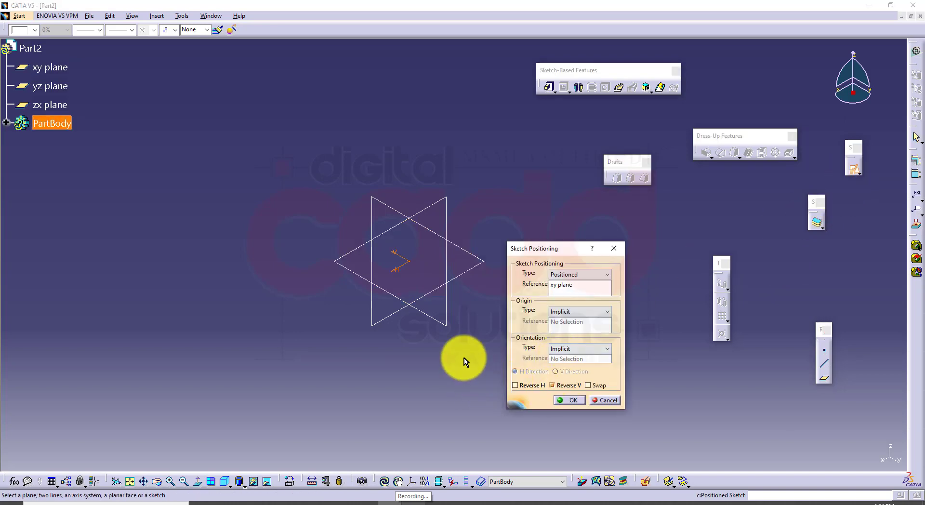
left_click(537, 385)
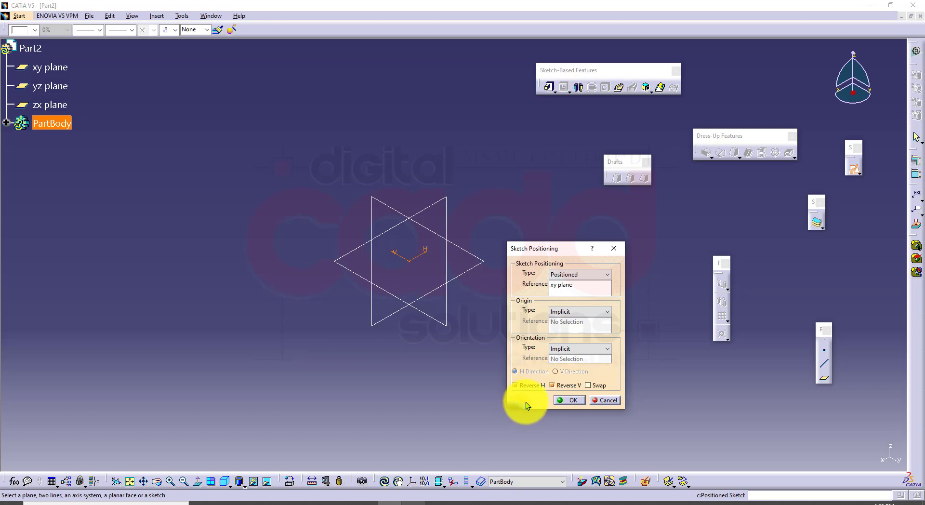
left_click(565, 401)
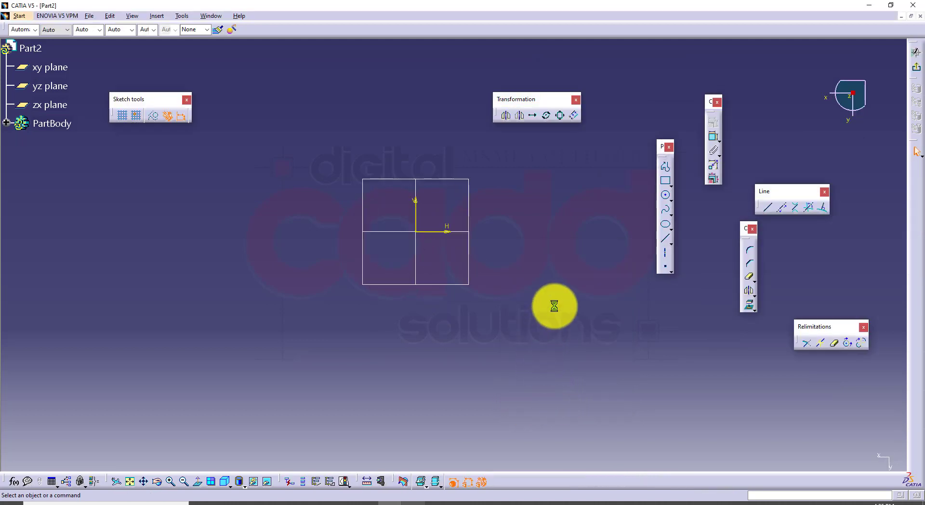
Sketch a rectangle about 47 mm high with one corner at the origin, extending along negative H and negative V.
left_click(665, 180)
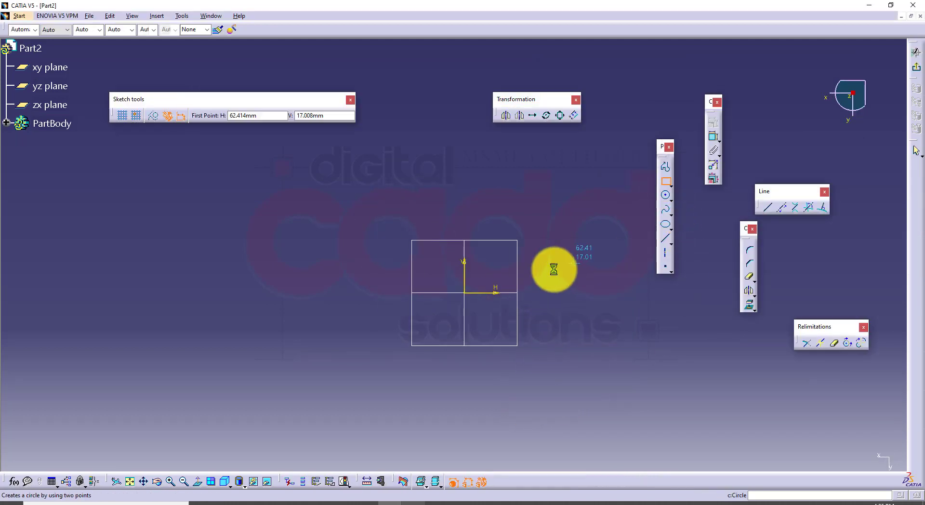
left_click(470, 294)
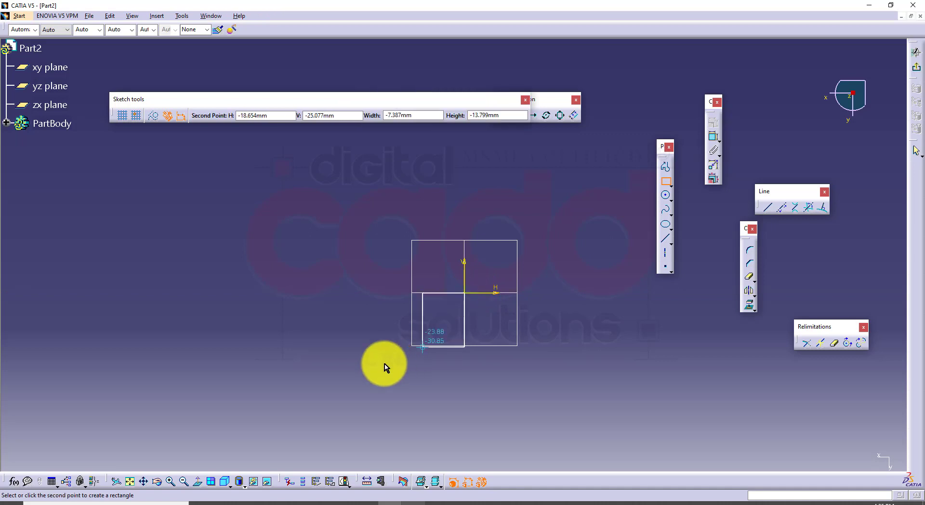
left_click(264, 376)
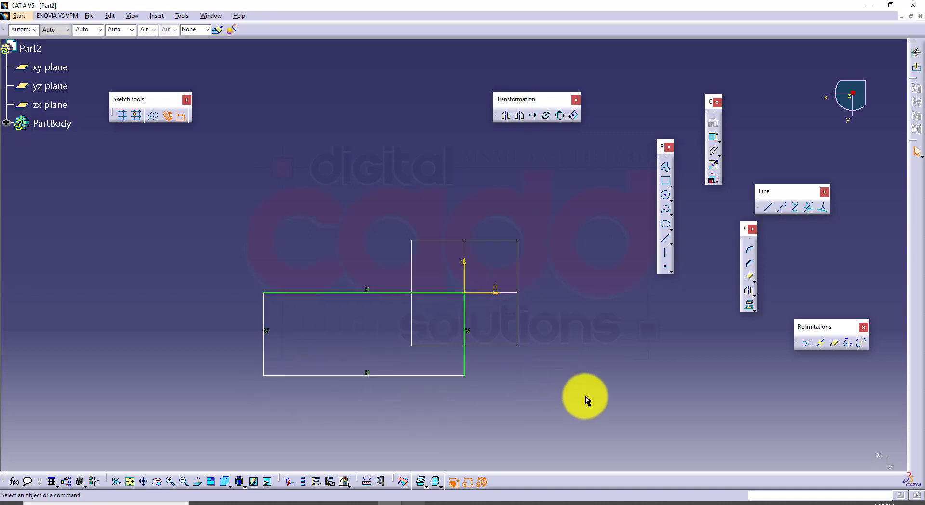
Switch to the drawings PDF, mark the overall length and width dimensions of drawing 145's base, clear the marks and return to CATIA.
left_click(245, 501)
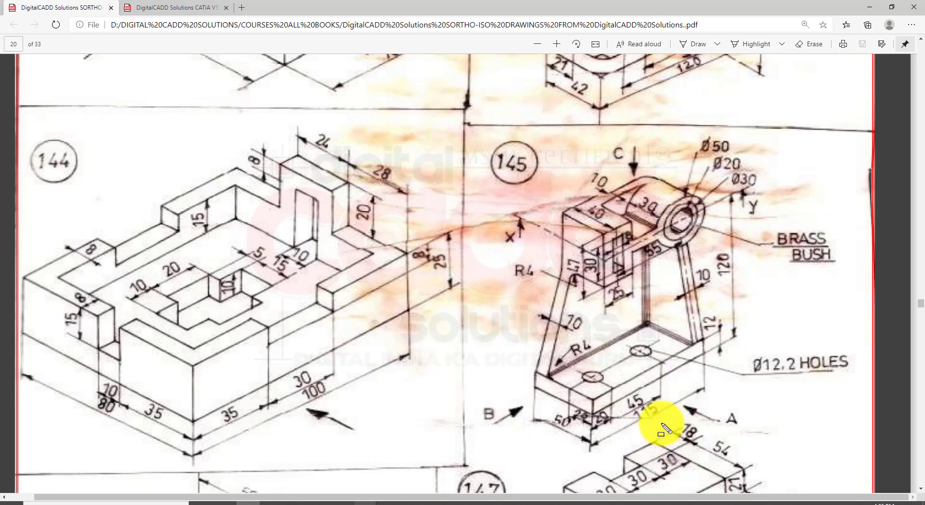
left_click_drag(673, 401, 635, 426)
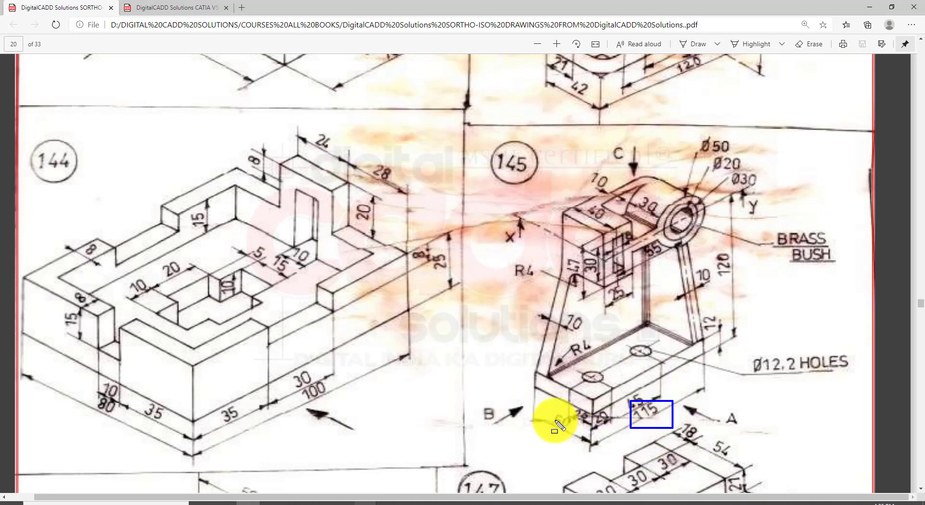
left_click_drag(547, 405, 579, 442)
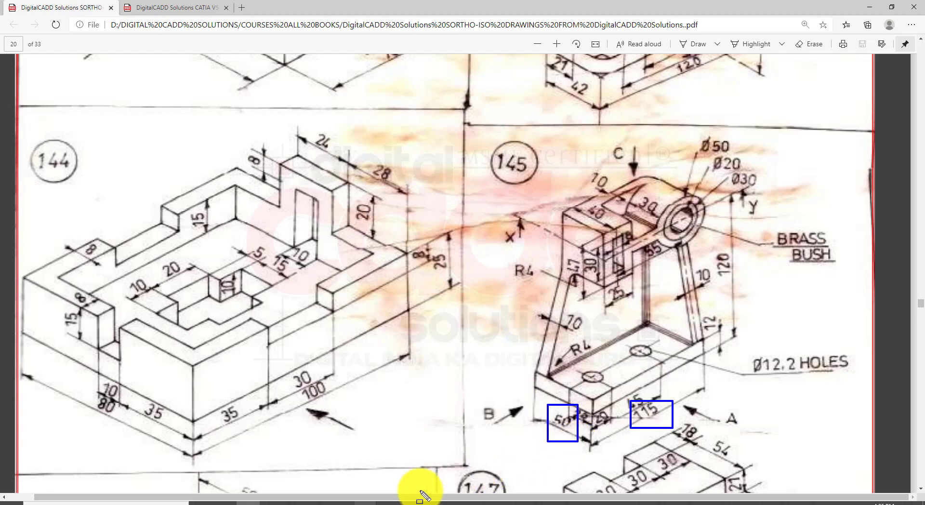
key("Escape")
left_click(398, 501)
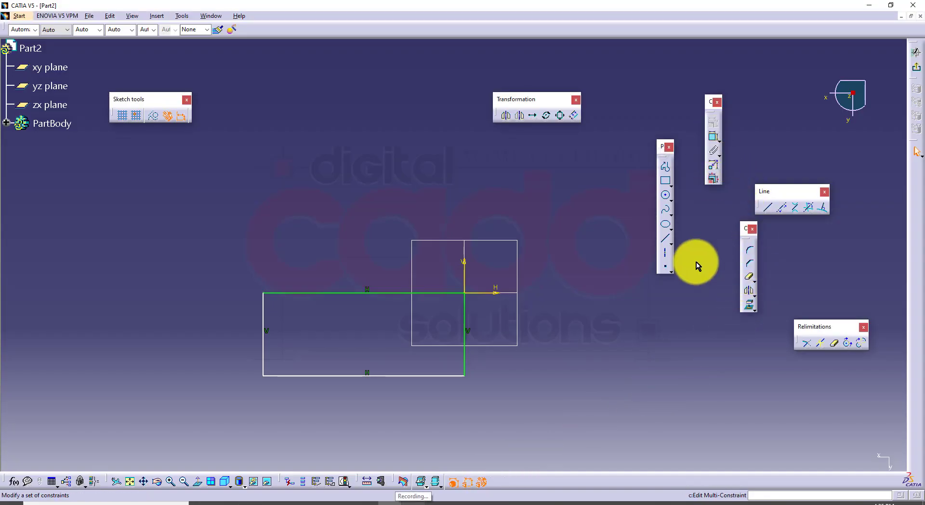
Constrain the rectangle to 115 mm long and 50 mm wide, placing the length dimension clear of its edge.
left_click(709, 174)
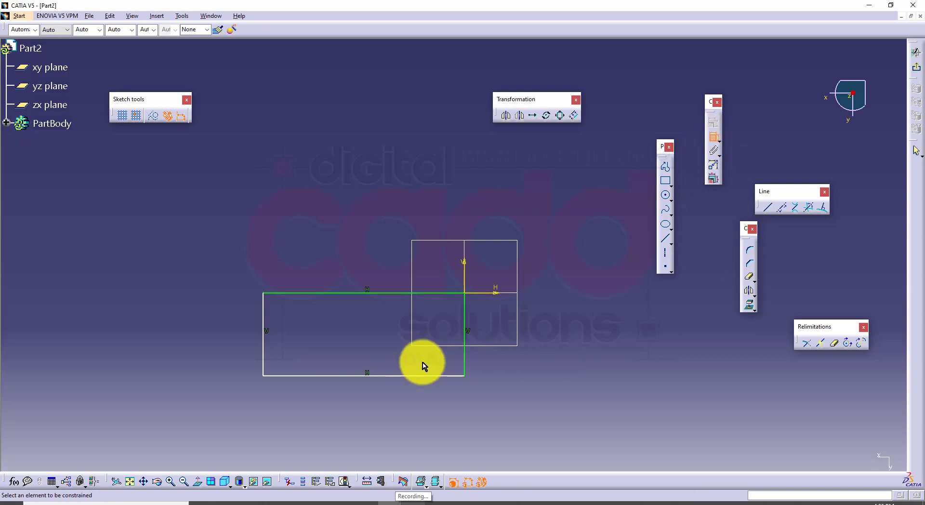
left_click(405, 381)
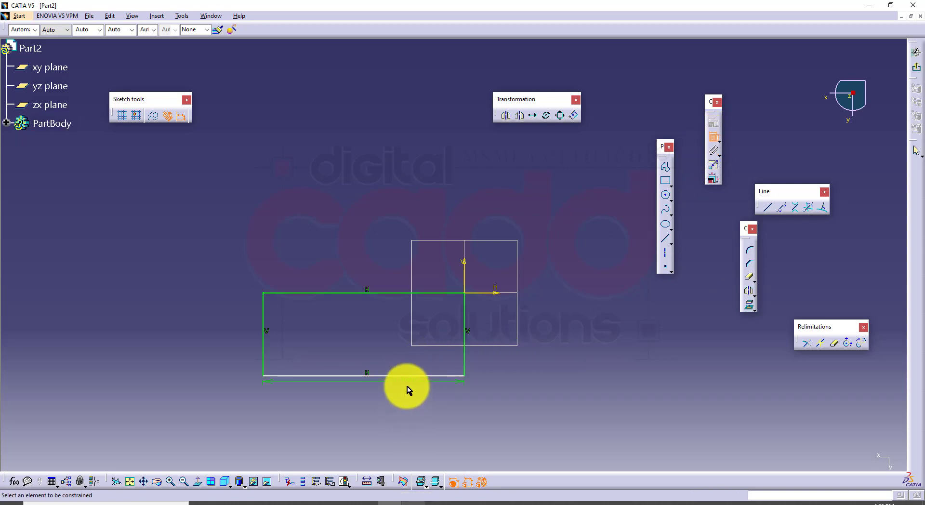
double_click(409, 383)
type("115")
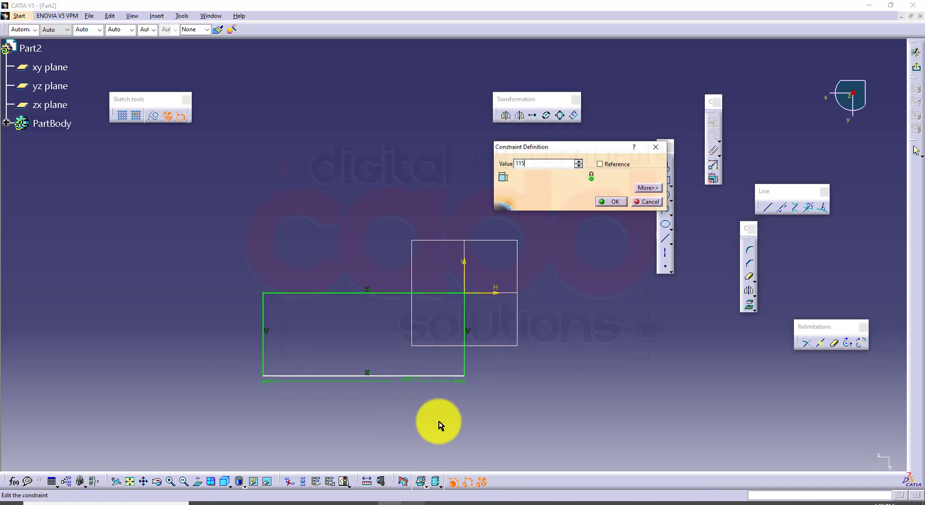
key("Return")
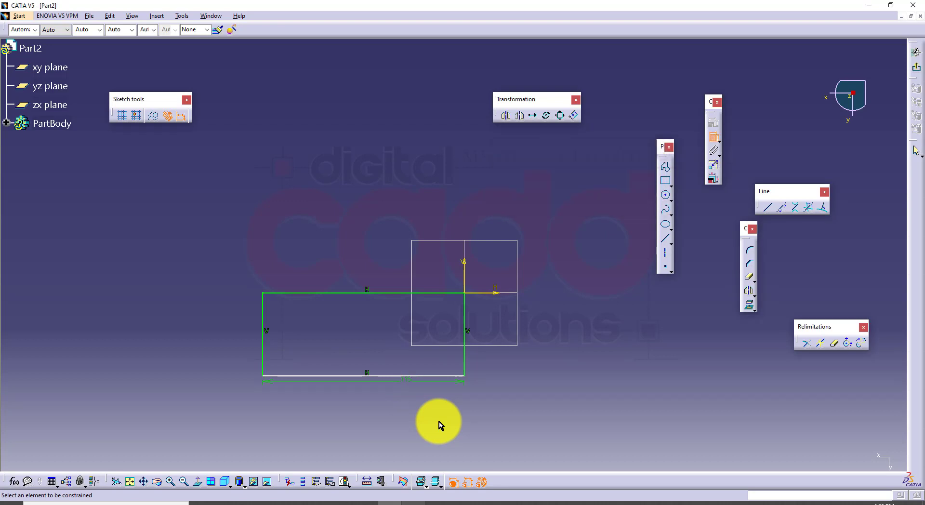
left_click(264, 313)
double_click(219, 338)
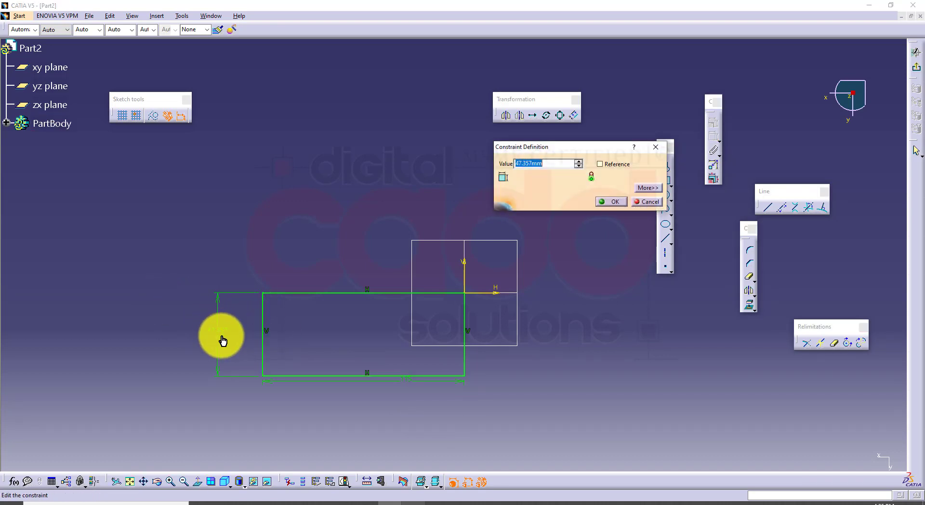
key("Return")
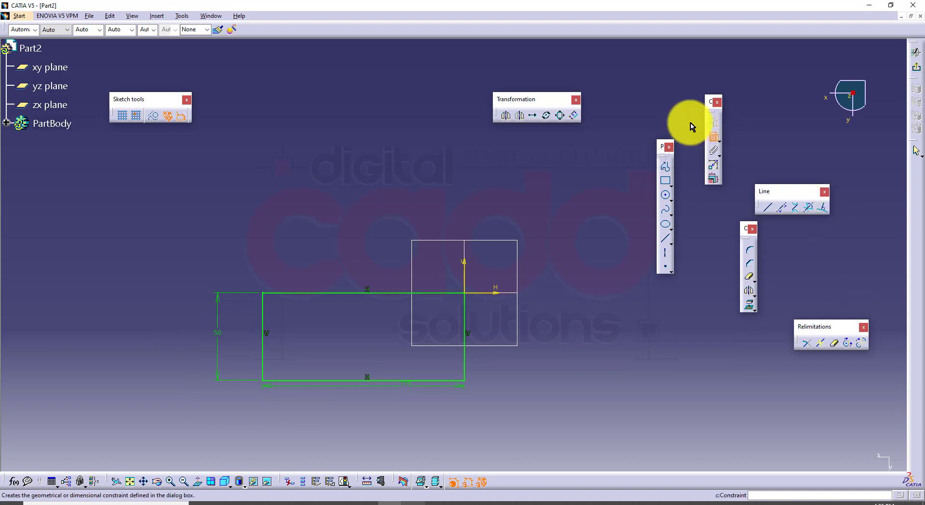
left_click(440, 414)
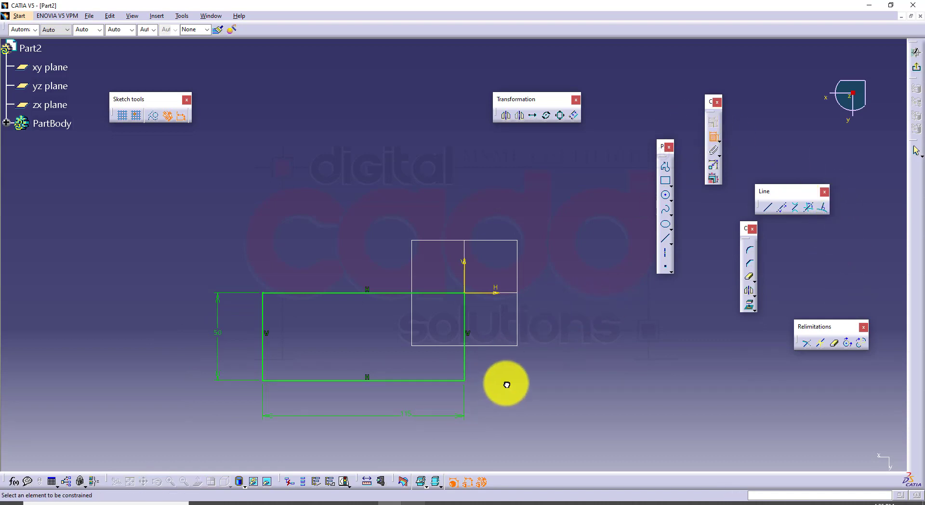
Sketch two circles side by side inside the rectangle for the base holes, the one nearer the origin about 10 mm in radius.
left_click(665, 197)
left_click(401, 333)
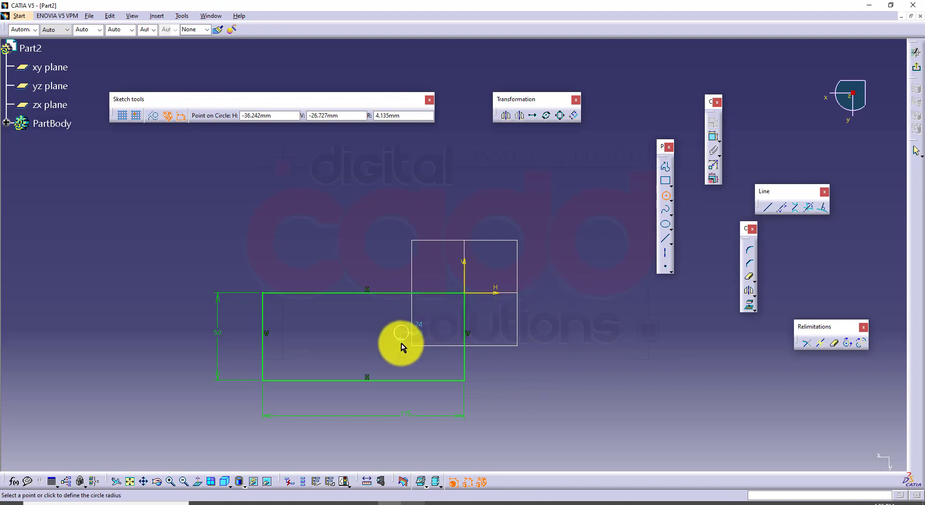
left_click(392, 349)
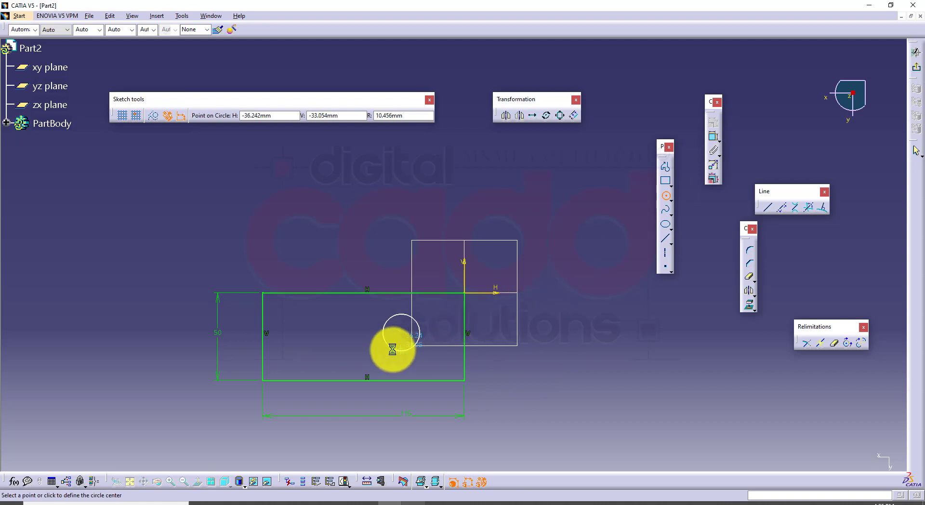
left_click(312, 332)
left_click(310, 352)
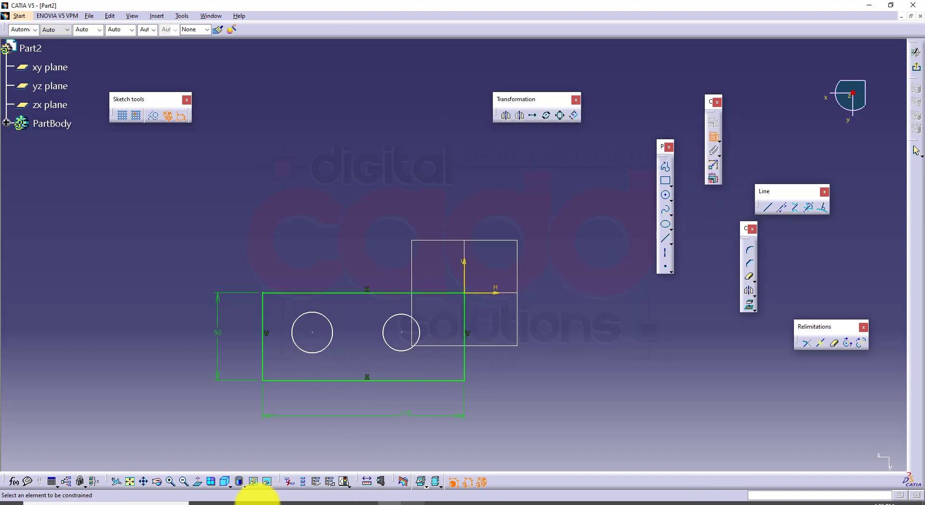
Check the hole positions in drawing 145, then constrain the farther circle's centre 20 mm from the rectangle's short edge opposite the origin.
left_click(260, 502)
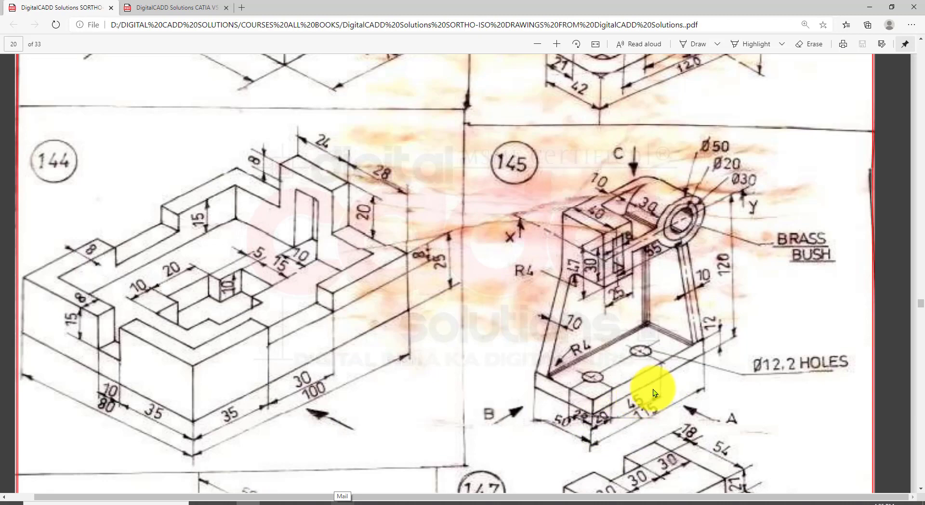
left_click(390, 503)
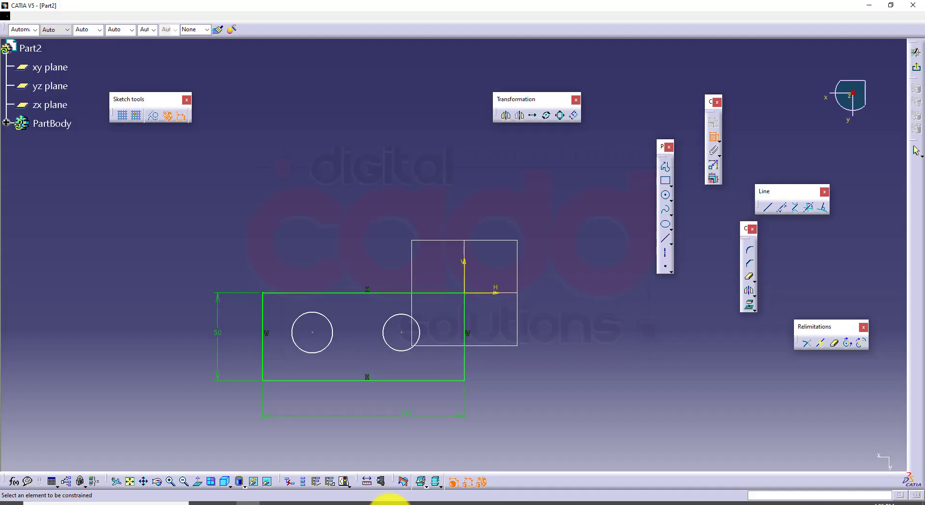
left_click(264, 341)
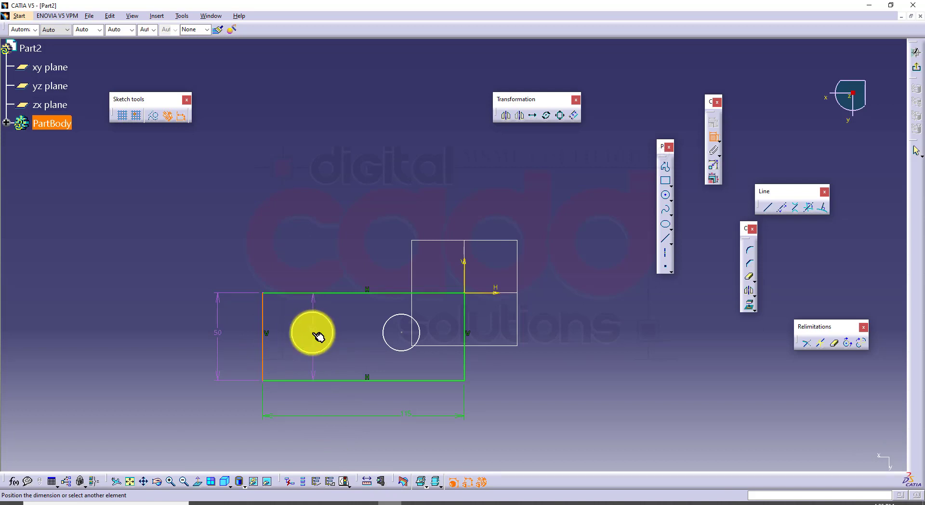
left_click(318, 337)
left_click(288, 398)
double_click(287, 396)
type("2")
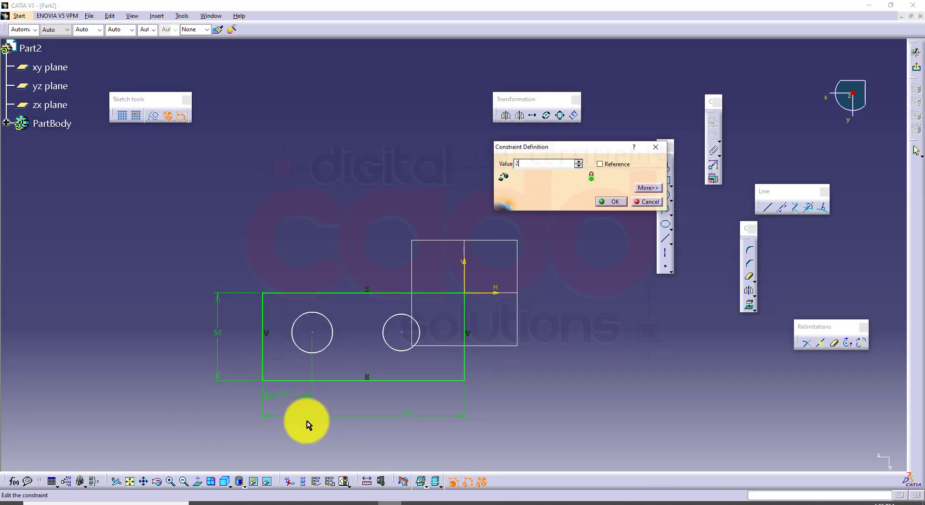
type("0mm")
key("Return")
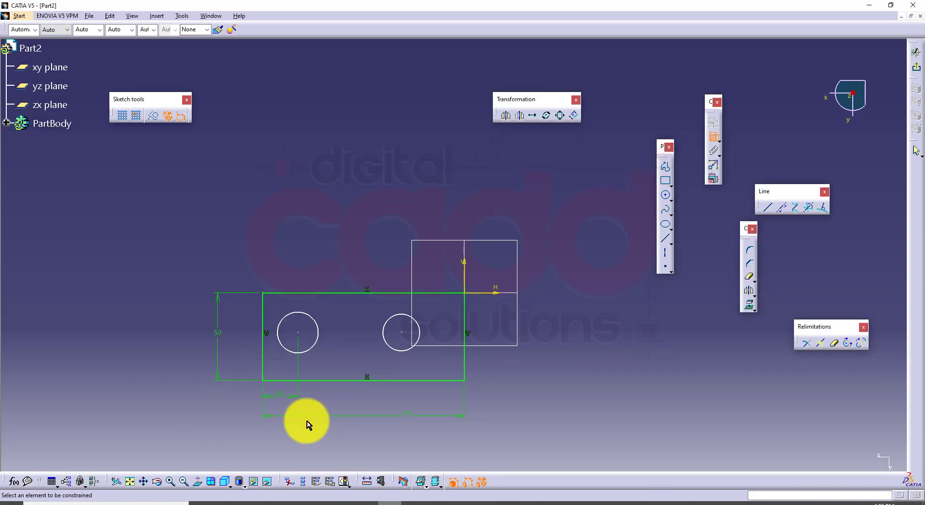
Constrain the same circle's centre 20 mm from the rectangle's lower long edge.
left_click(289, 381)
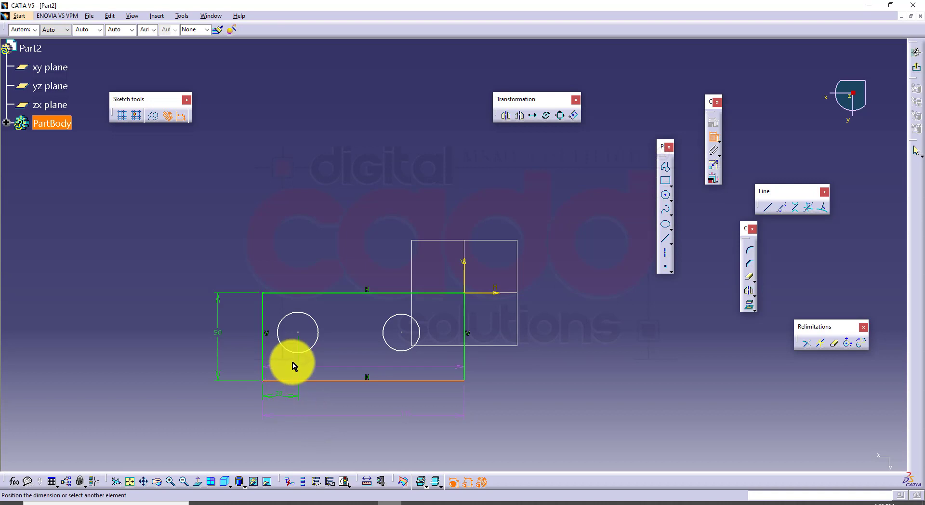
left_click(302, 336)
left_click(240, 366)
double_click(241, 366)
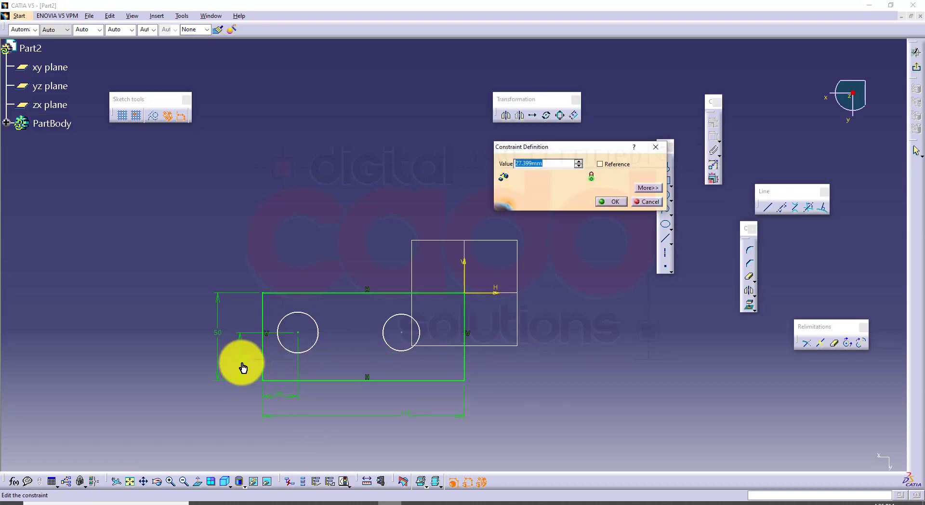
key("Return")
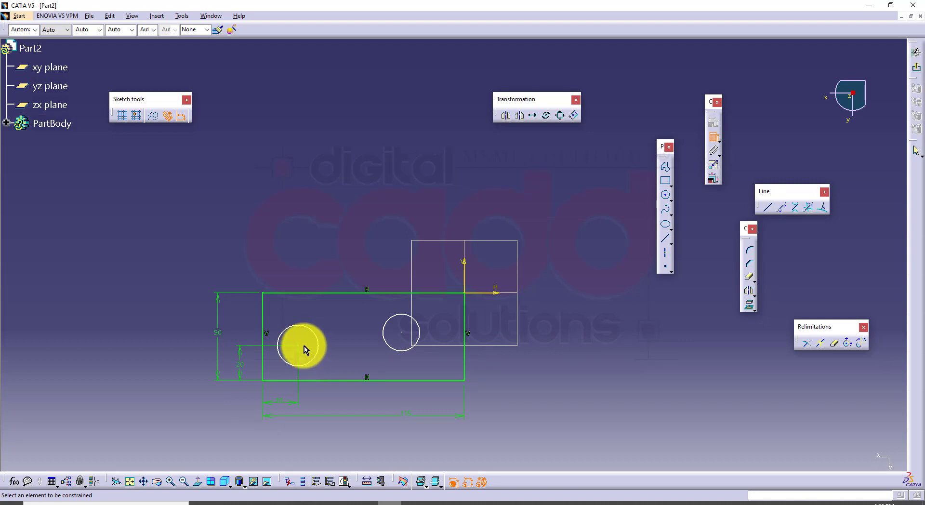
Dimension the horizontal distance between the two circle centres and set it to 45 mm.
left_click(306, 346)
left_click(405, 336)
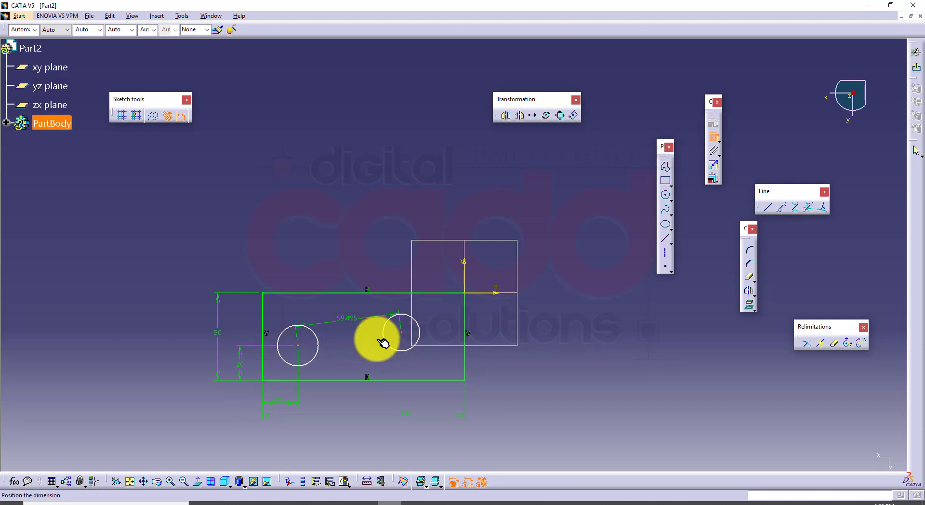
right_click(347, 332)
left_click(359, 356)
left_click(352, 397)
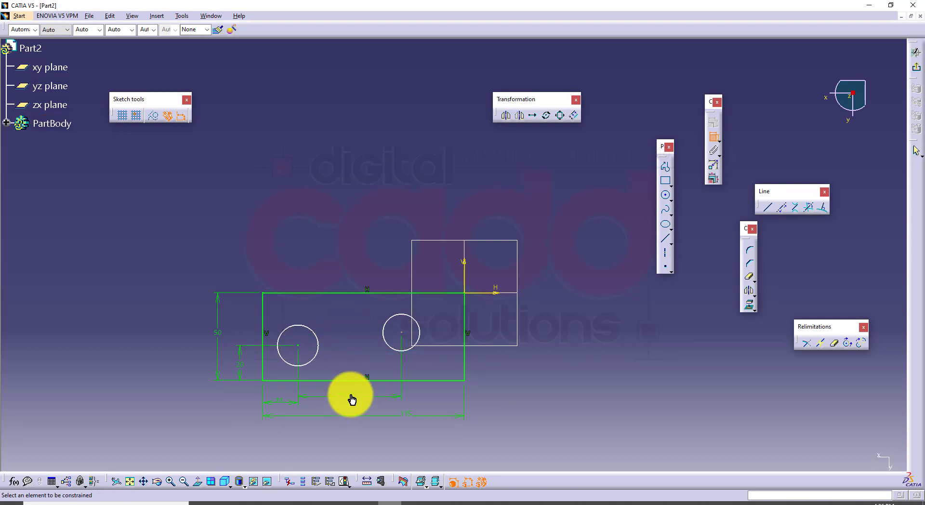
double_click(352, 397)
key("Return")
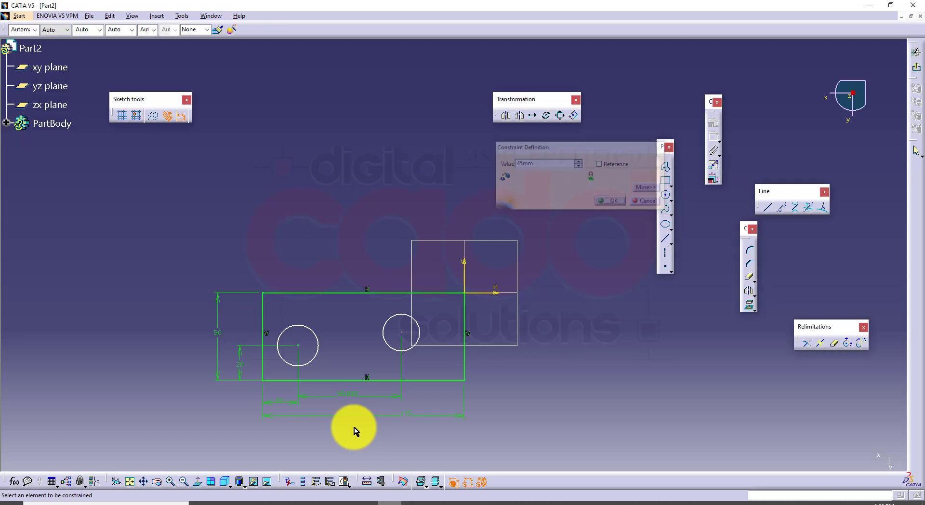
Constrain the centre of the circle nearer the origin 20 mm from the rectangle's lower long edge.
left_click(402, 381)
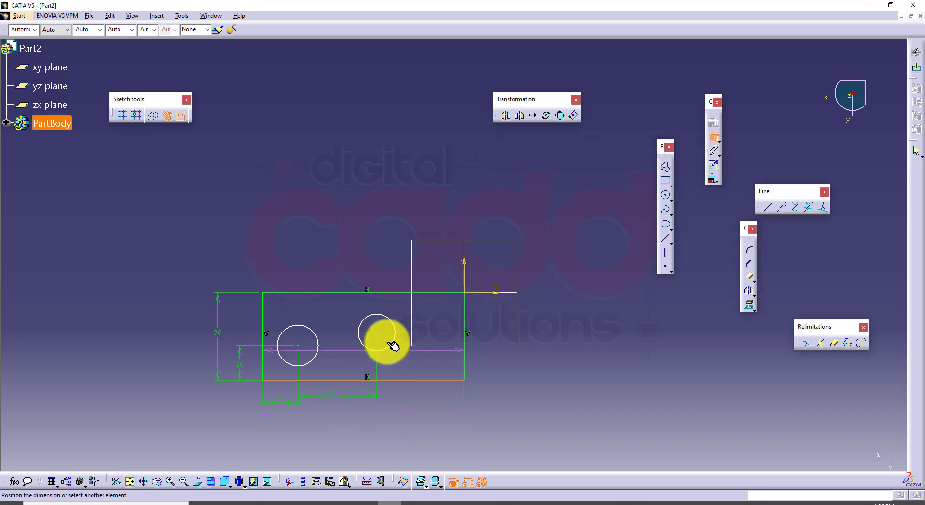
left_click(376, 333)
left_click(507, 371)
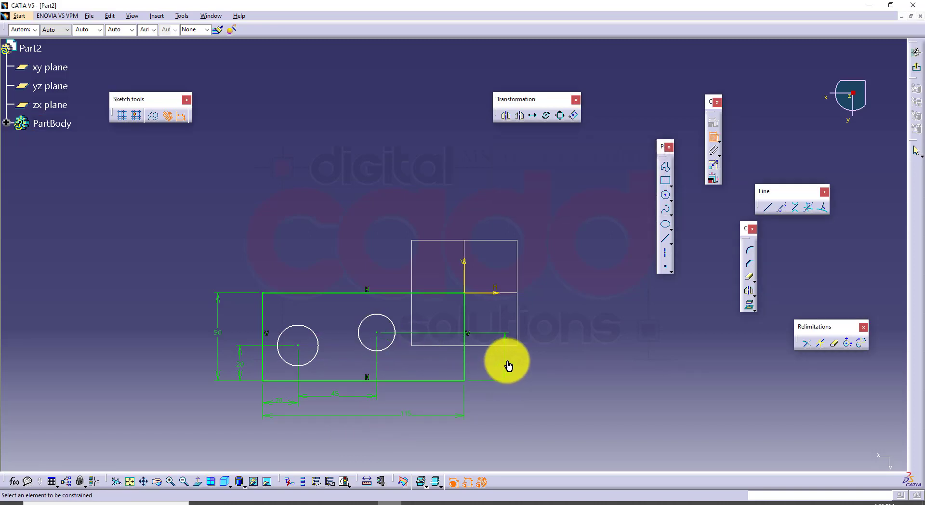
double_click(501, 368)
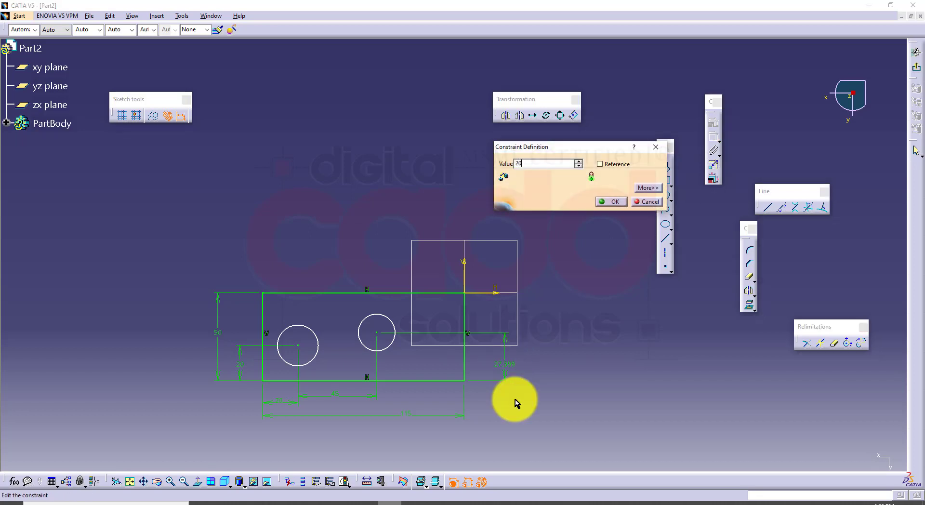
key("Return")
Check the hole size in drawing 145, then dimension the circle farther from the origin with a 12 mm diameter.
left_click(253, 502)
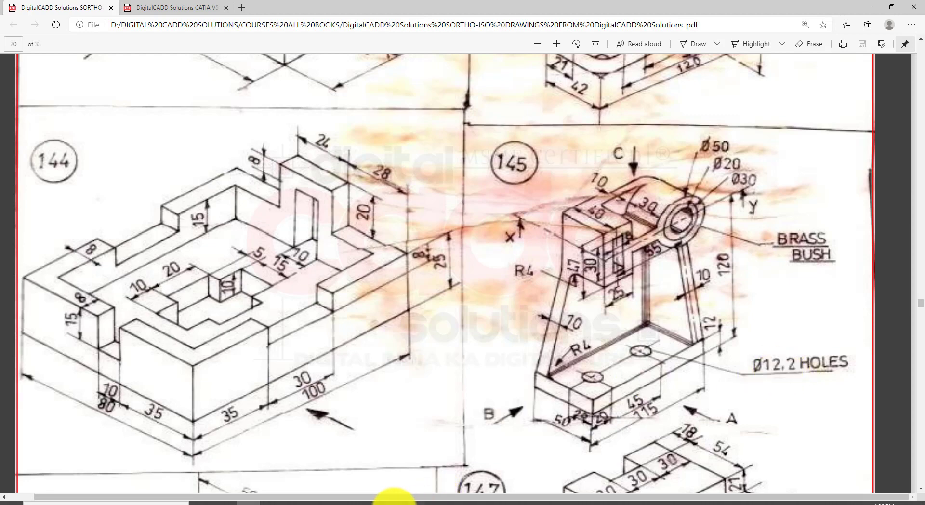
left_click(391, 501)
left_click(297, 326)
left_click(241, 274)
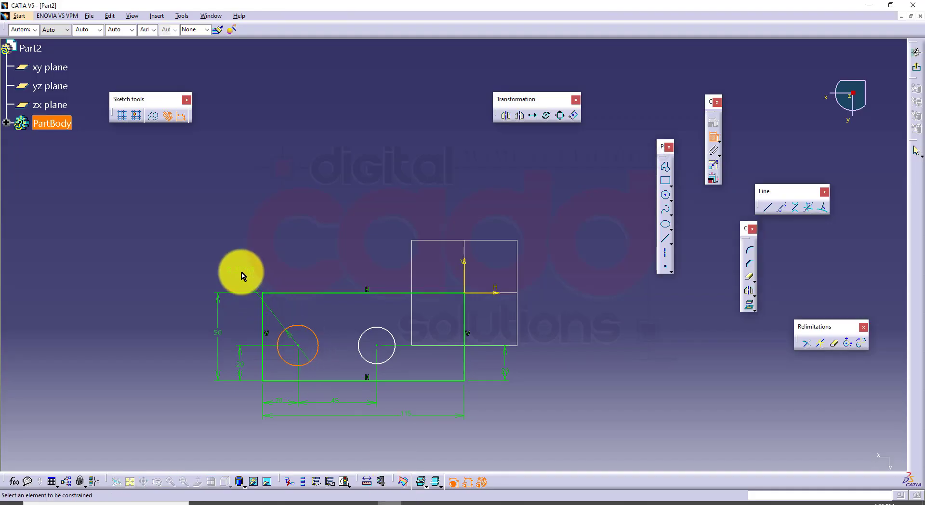
double_click(241, 270)
type("12")
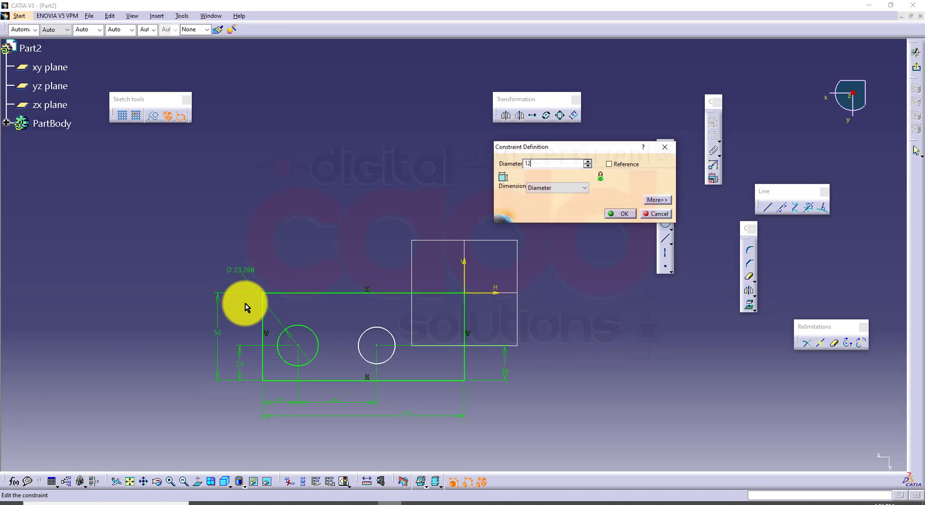
key("Return")
Dimension the circle nearer the origin with a 12 mm diameter.
left_click(386, 331)
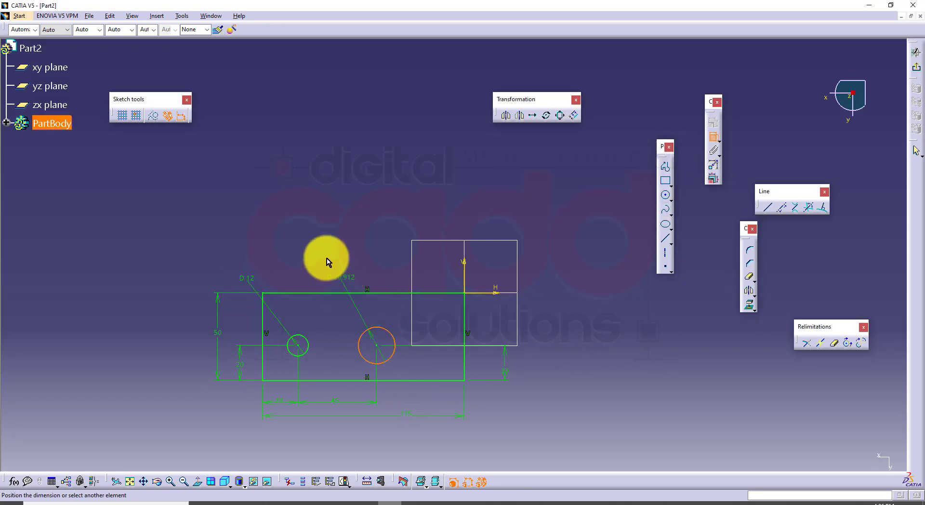
left_click(300, 253)
double_click(310, 263)
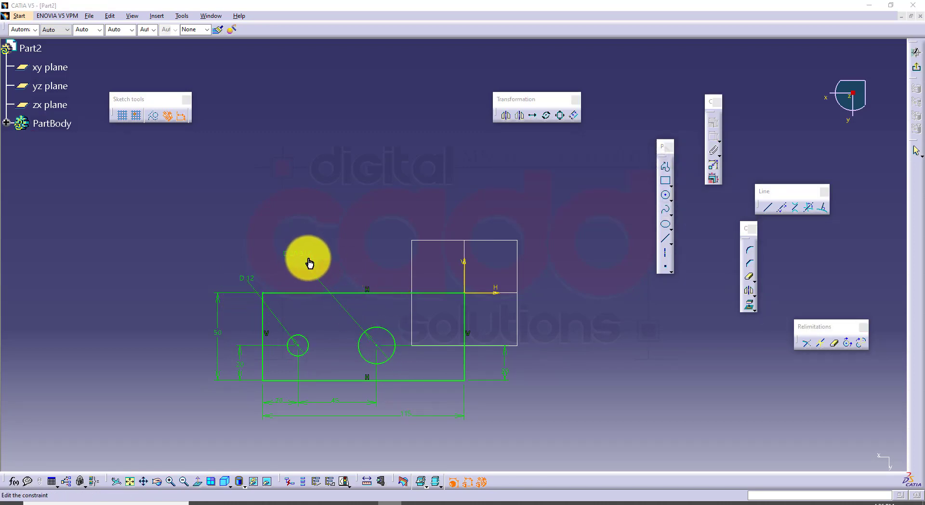
type("12")
key("Return")
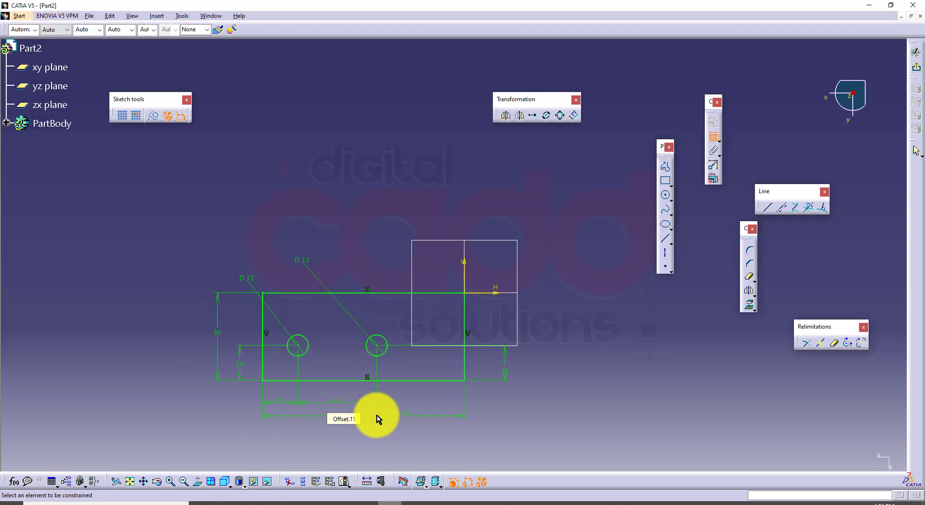
Finish the base sketch, check the plate thickness in drawing 145 and pad the sketch 12 mm.
left_click(916, 52)
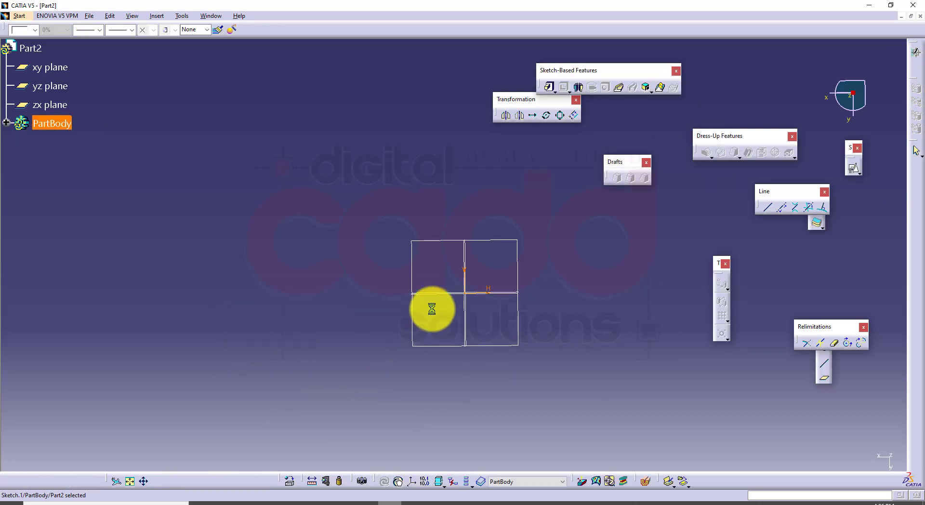
left_click(548, 88)
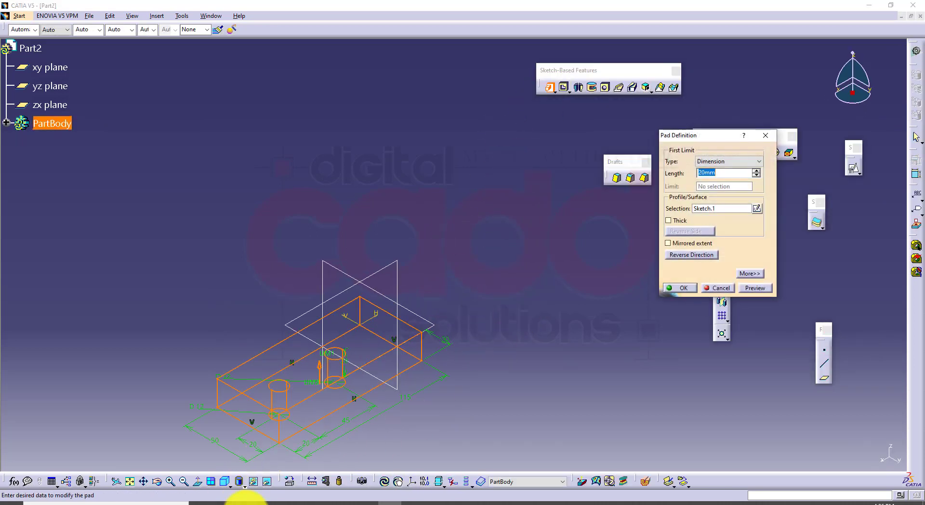
left_click(246, 501)
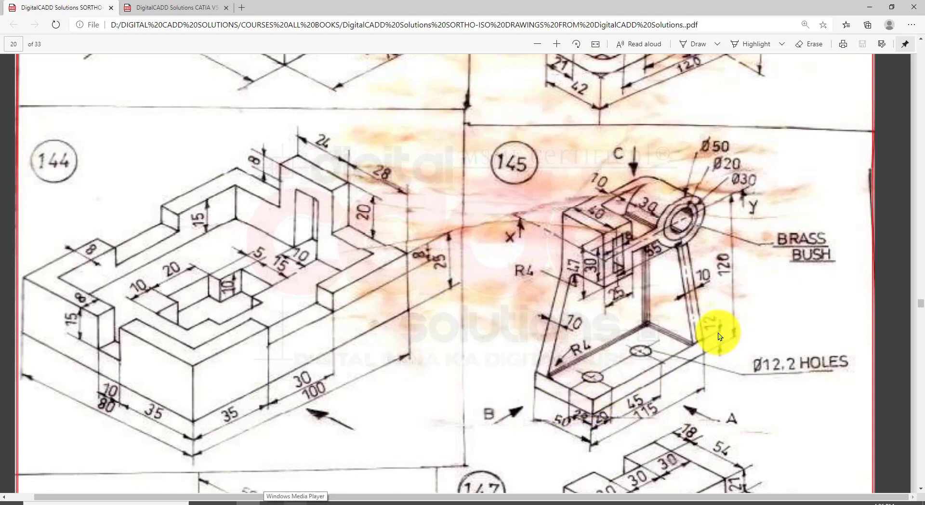
left_click(389, 501)
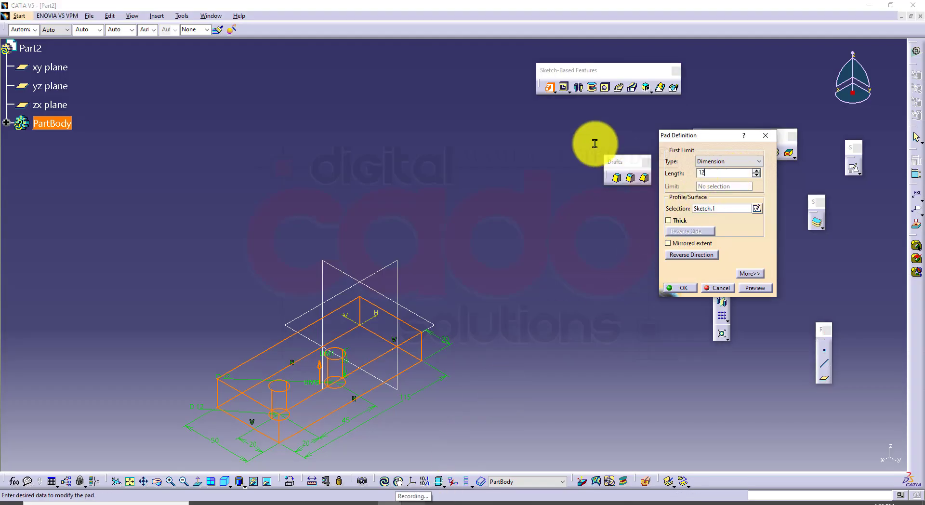
key("Return")
middle_click_drag(424, 372, 479, 316)
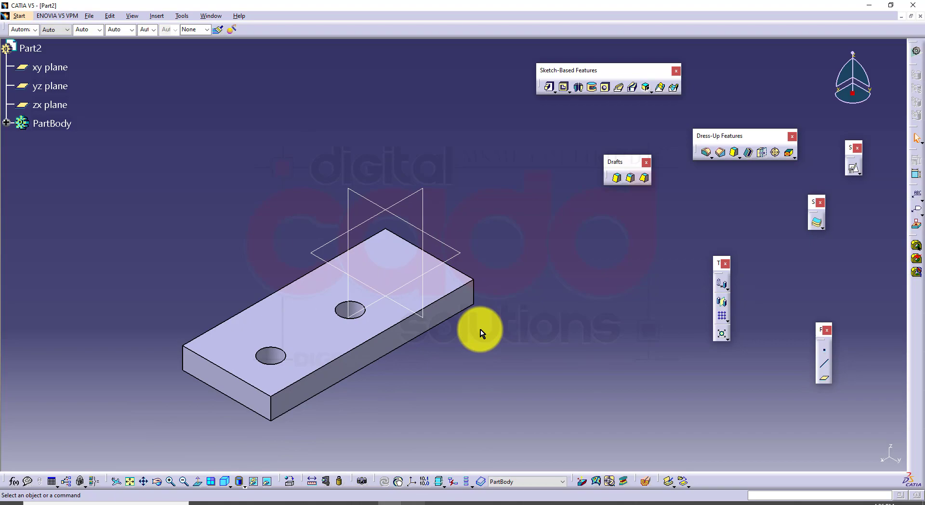
Consult drawing 145 for the upright, then start a new sketch on the zx plane.
left_click(248, 503)
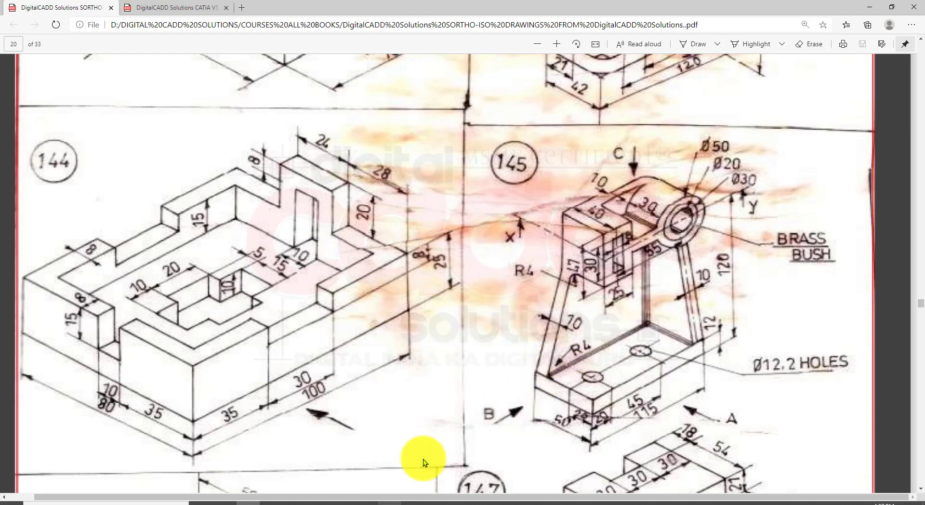
left_click(392, 502)
left_click(422, 190)
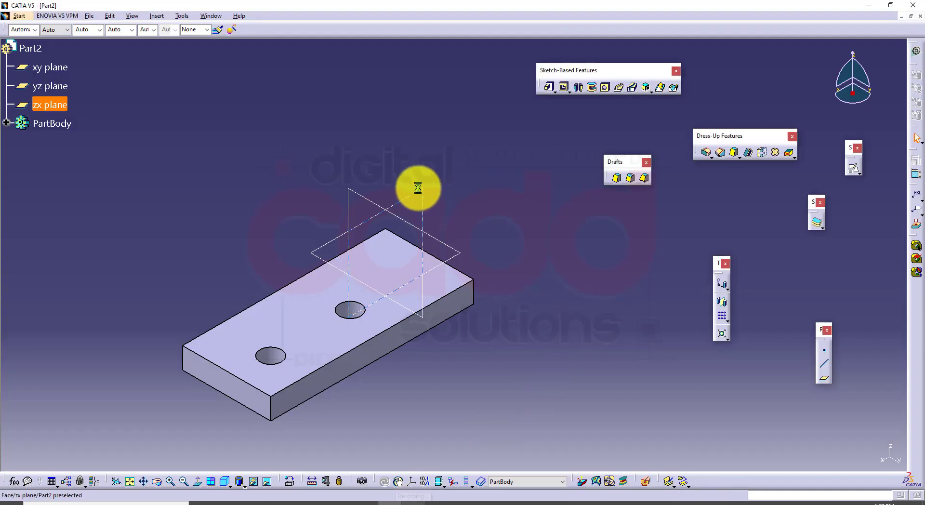
middle_click_drag(498, 314, 451, 239)
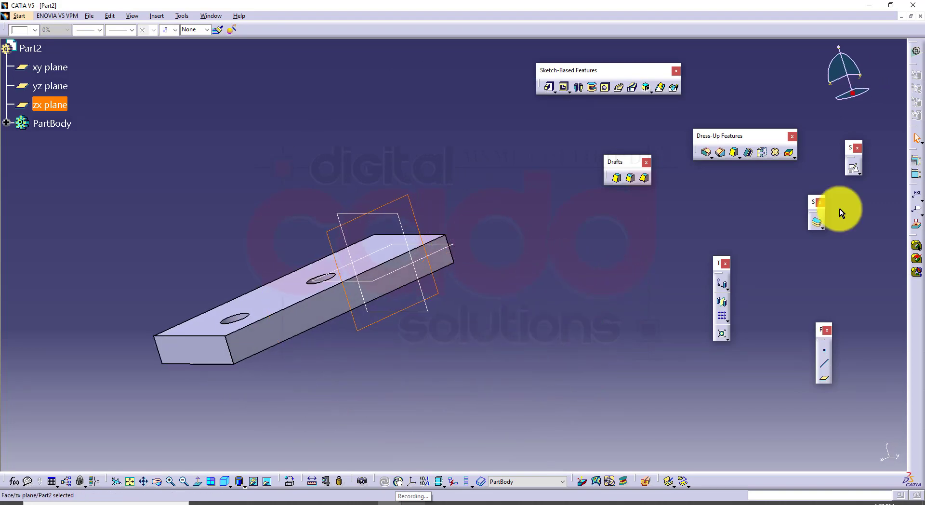
left_click(852, 167)
left_click(568, 400)
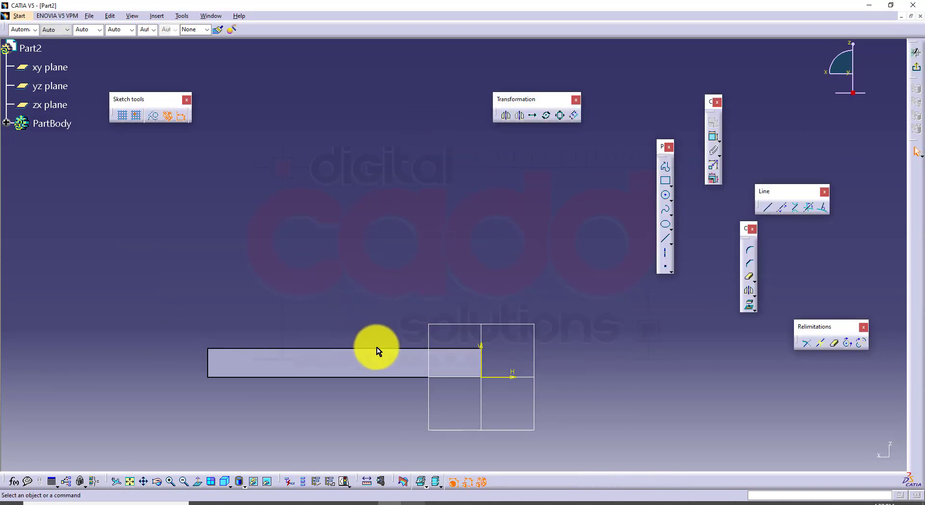
Project the base plate's upper edge into the sketch.
left_click(379, 349)
left_click(750, 309)
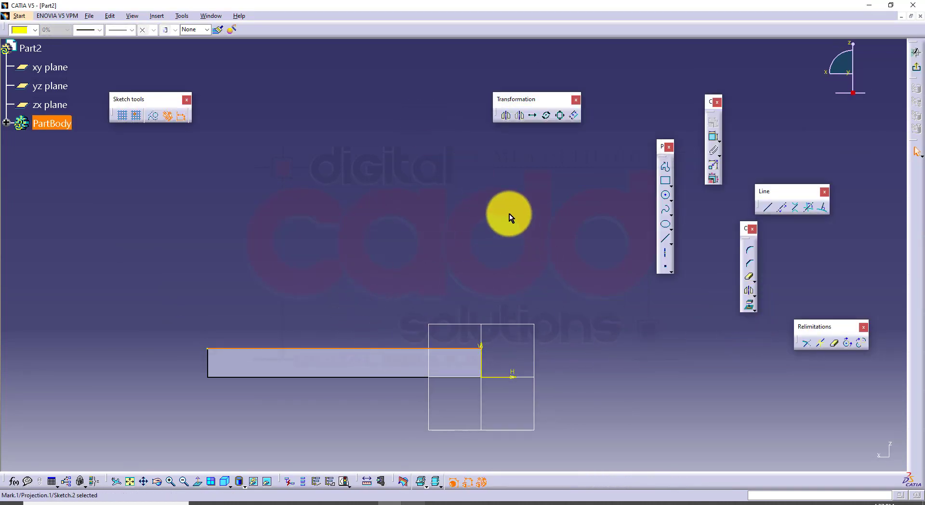
left_click(510, 243)
middle_click_drag(497, 251, 460, 258)
Sketch a circle about 45 mm in diameter above the base plate, near its origin end.
left_click(666, 197)
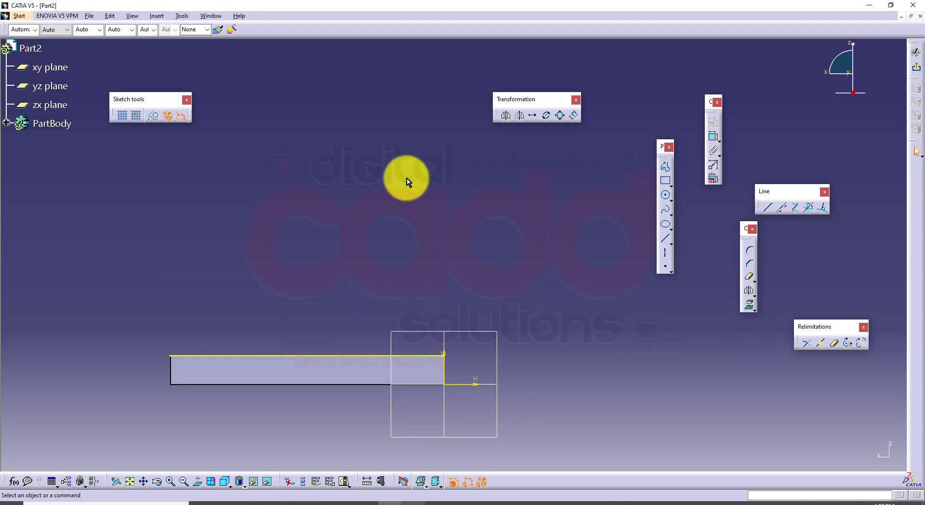
left_click(664, 198)
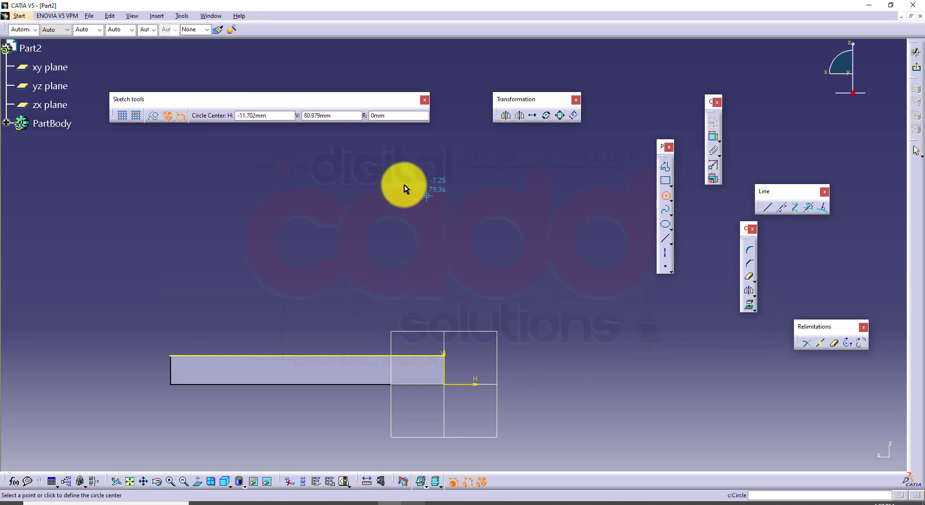
left_click(395, 176)
left_click(433, 213)
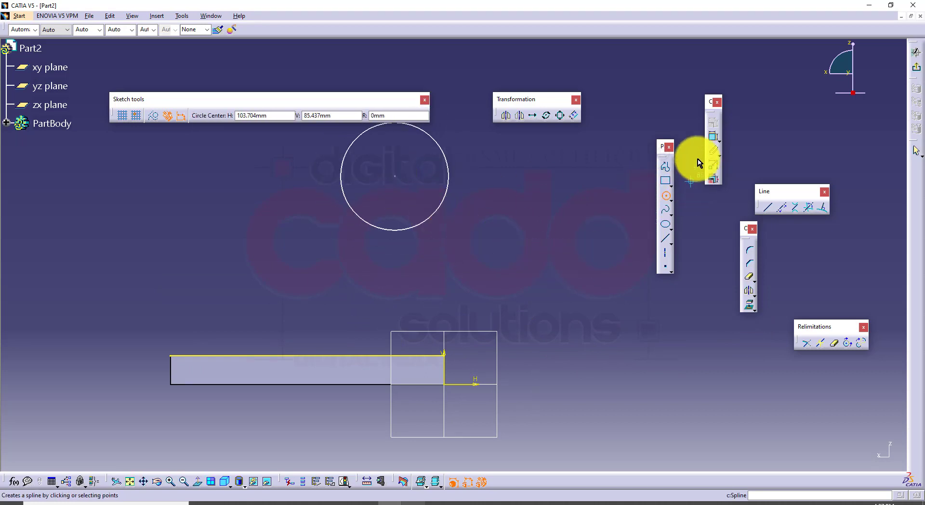
Check the boss's outer diameter in drawing 145, then dimension the circle with a 50 mm diameter.
left_click(714, 136)
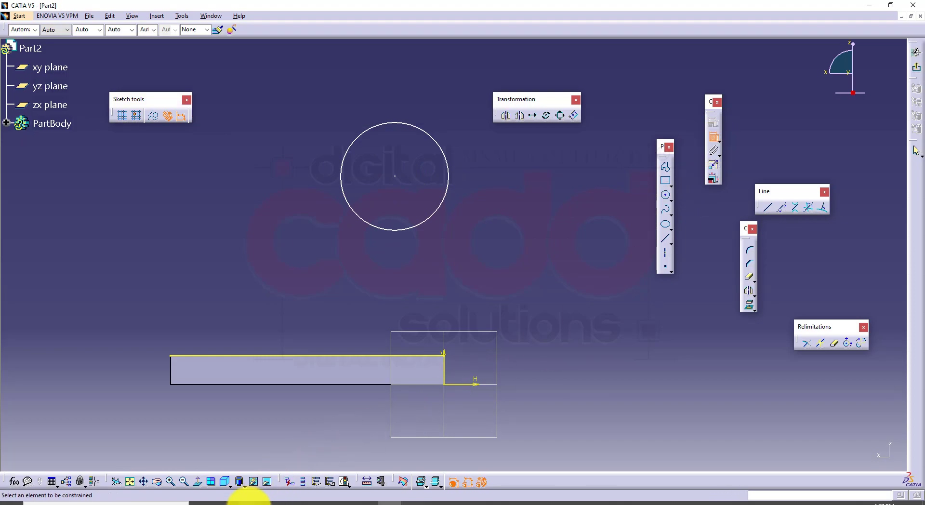
left_click(248, 504)
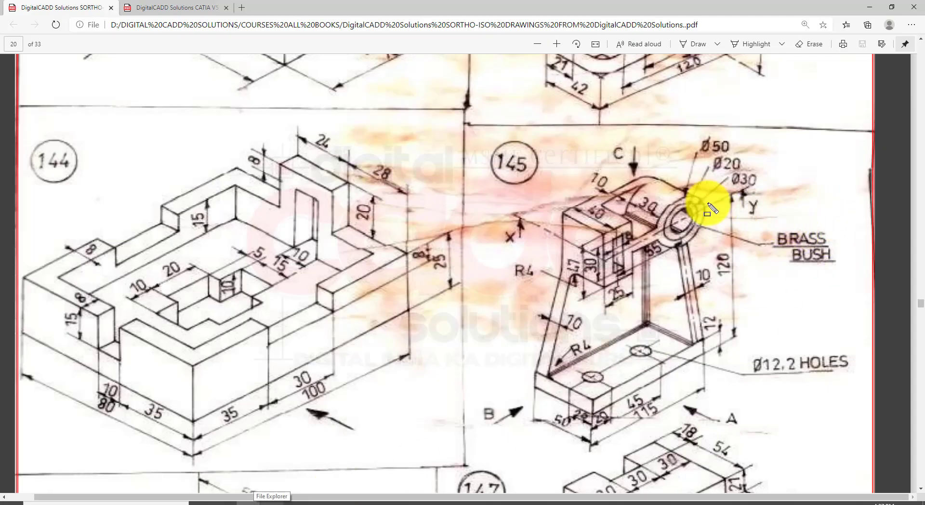
left_click_drag(657, 182, 712, 257)
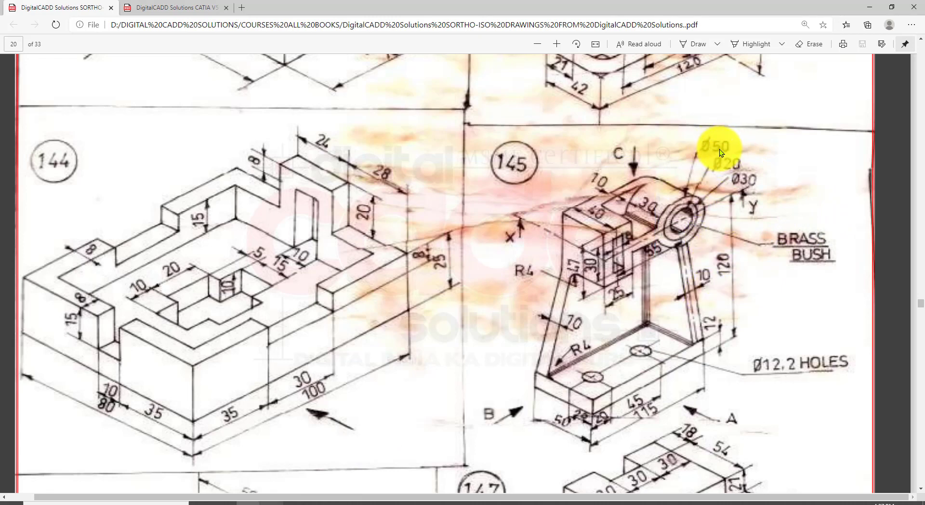
left_click(402, 501)
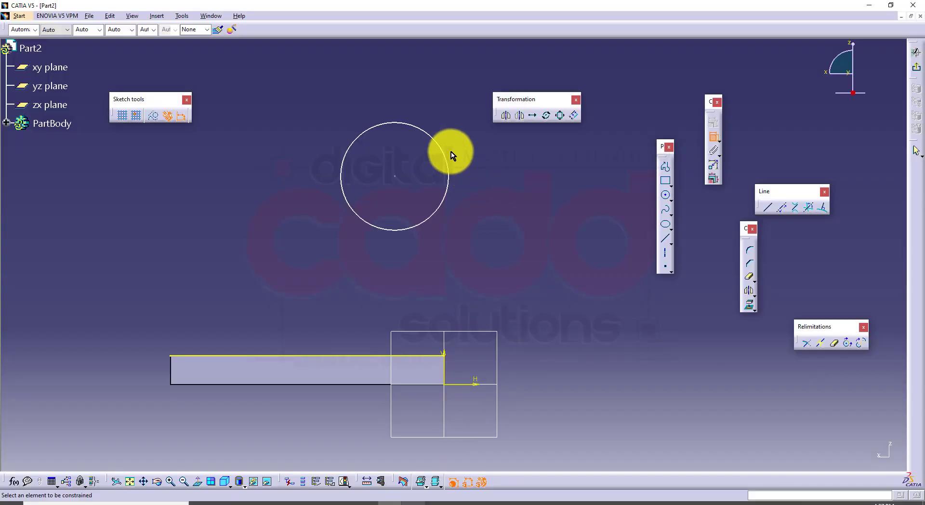
left_click(440, 144)
double_click(471, 84)
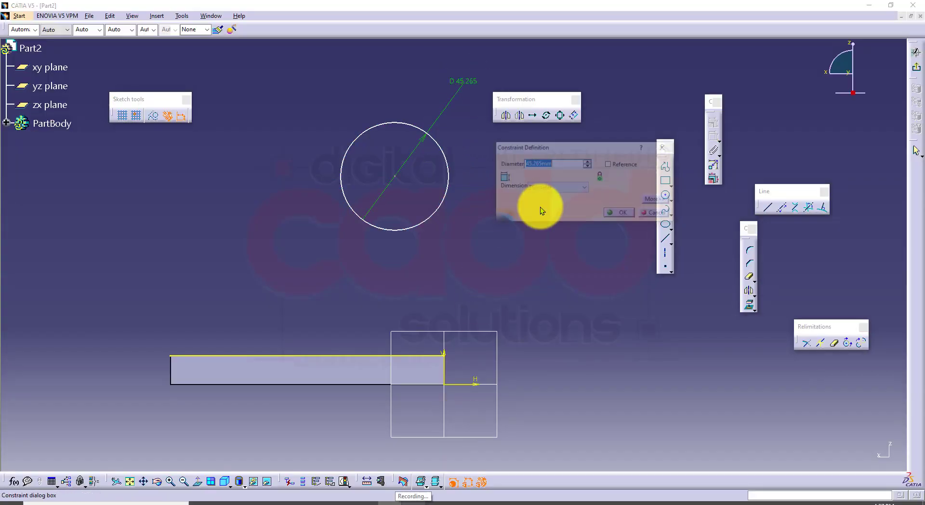
type("50")
key("Return")
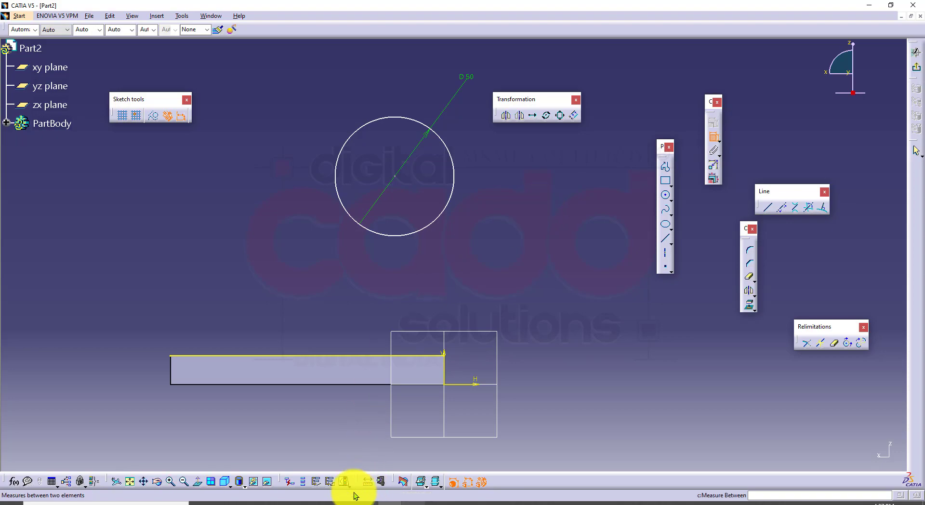
Check the boss height in drawing 145, then constrain the circle's centre 120 mm above the base plate's bottom.
left_click(244, 497)
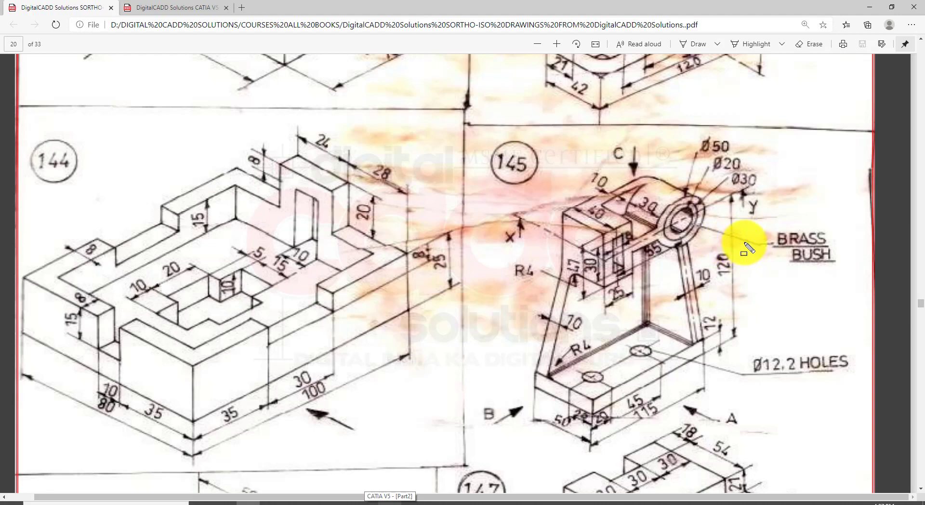
left_click_drag(745, 242, 714, 288)
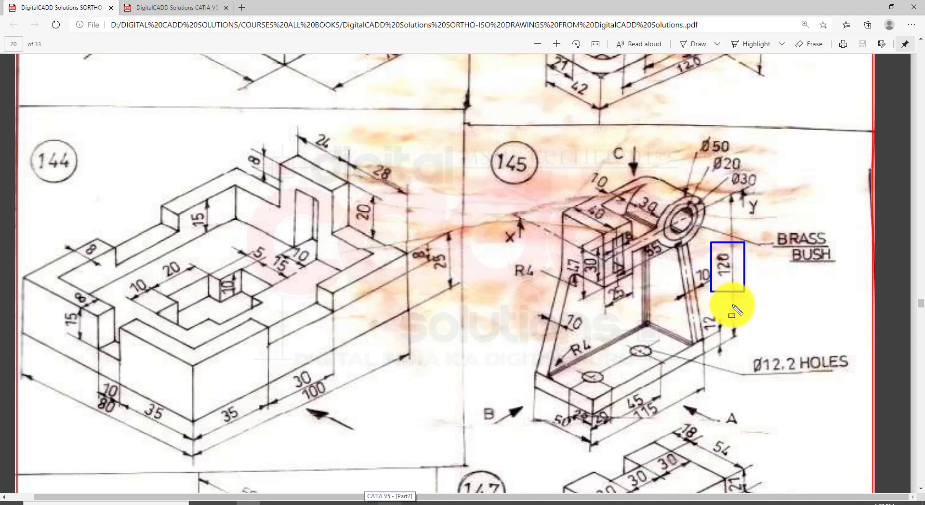
left_click(386, 502)
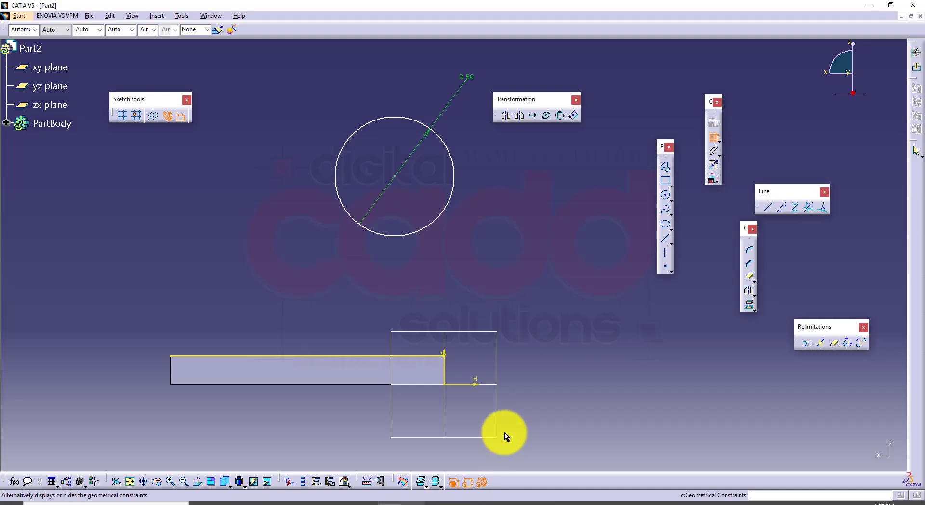
left_click(394, 178)
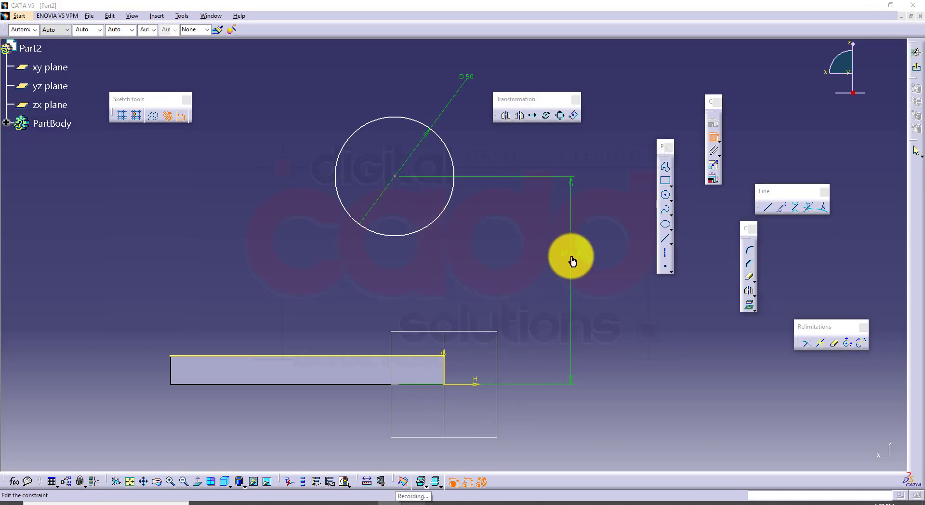
double_click(574, 271)
key("Return")
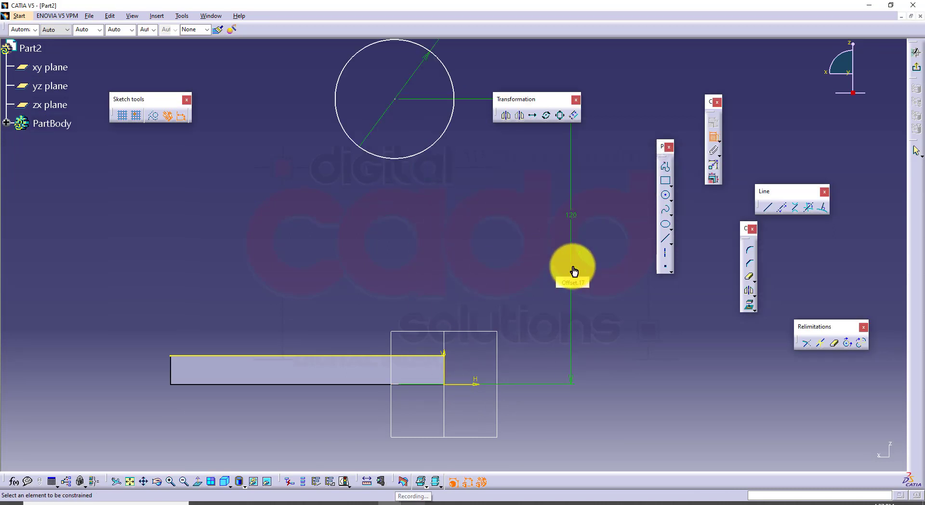
Check the upright's end position in drawing 145, then constrain the circle's centre 5 mm horizontally from the base plate's origin end.
middle_click_drag(485, 220, 444, 289)
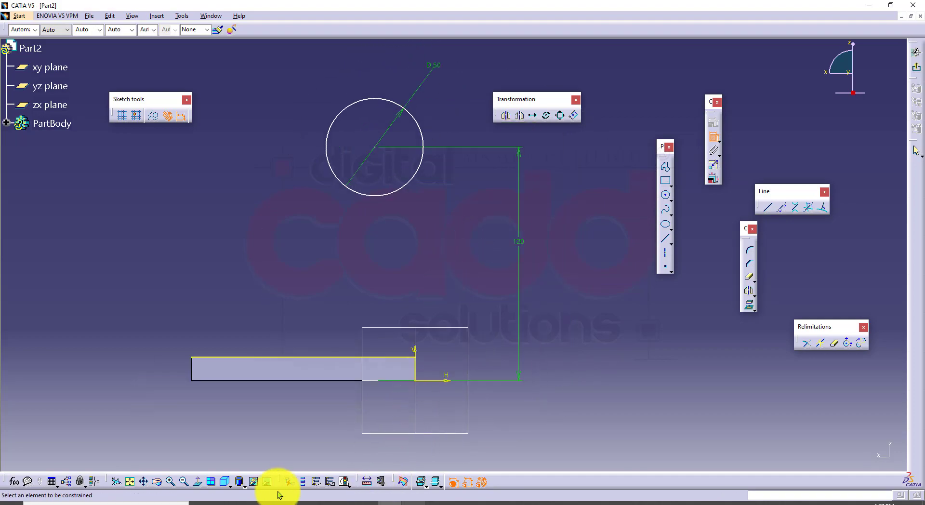
left_click(244, 501)
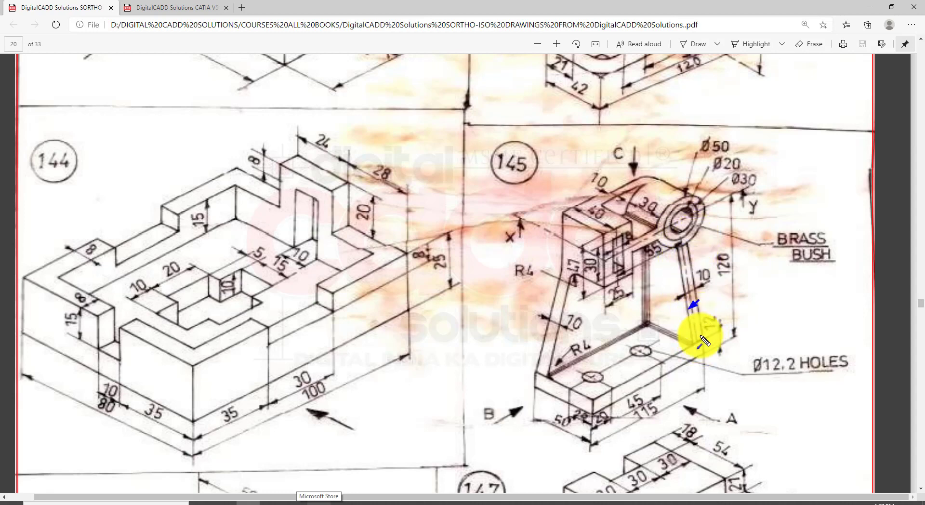
key("Escape")
left_click(391, 504)
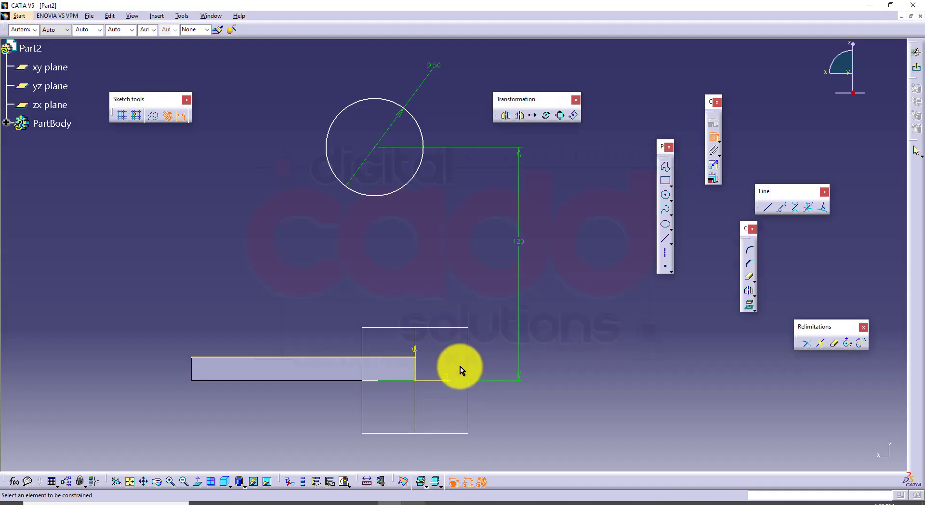
left_click(375, 148)
left_click(397, 404)
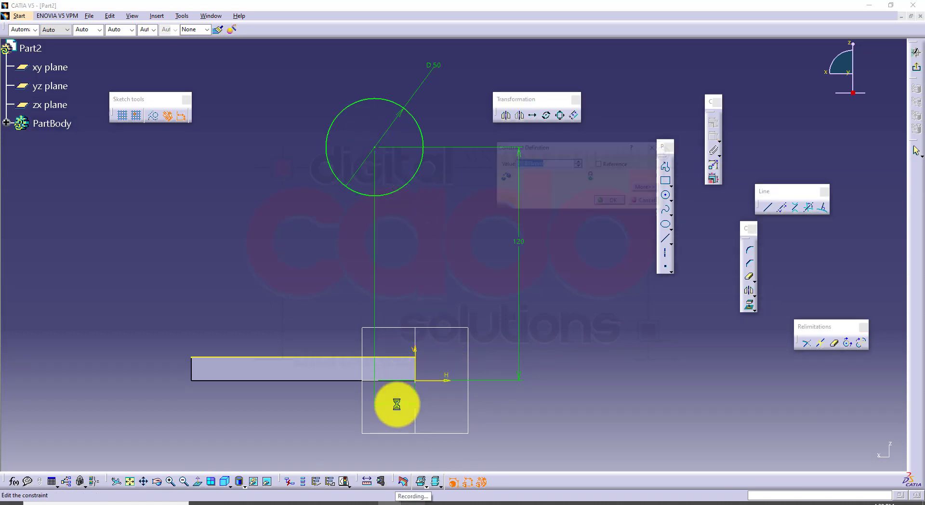
key("Return")
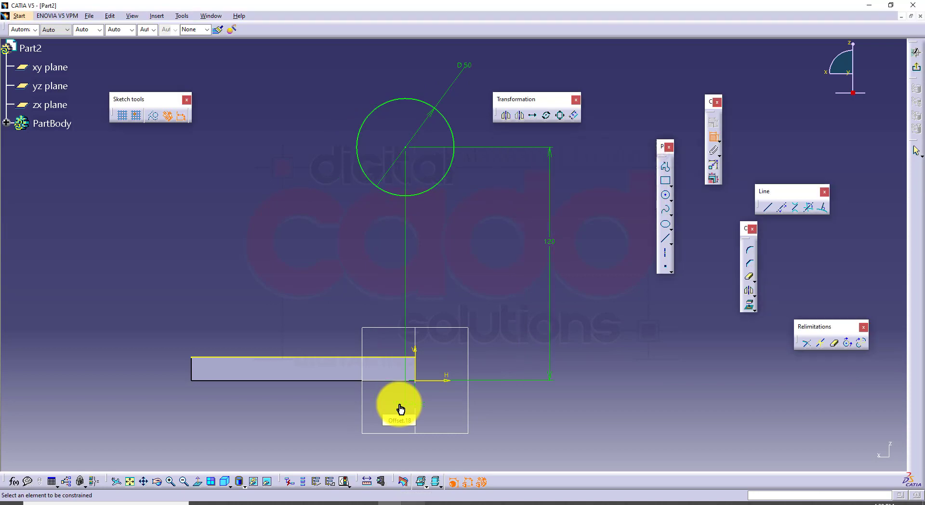
Recheck drawing 145, then sketch a vertical line from the base plate's upper corner at the origin end up to the circle.
left_click(251, 501)
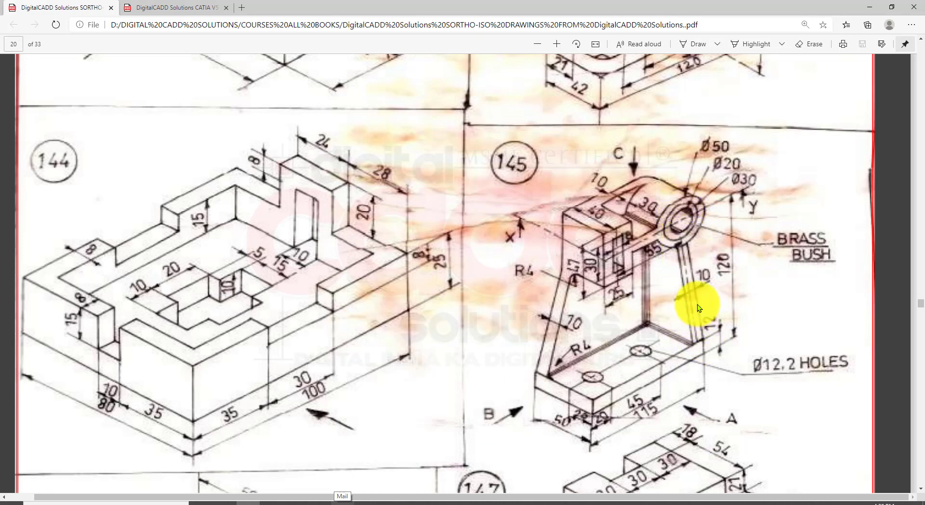
left_click(389, 501)
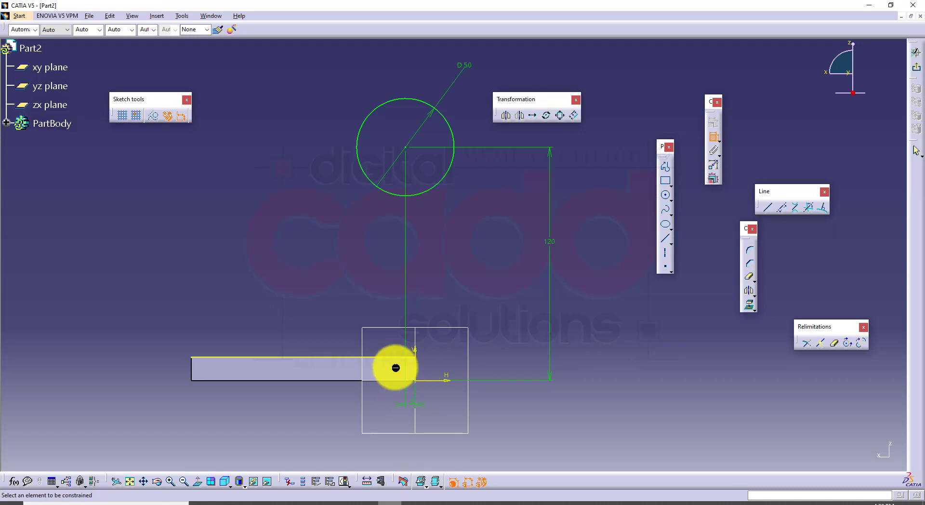
middle_click_drag(471, 299, 465, 337)
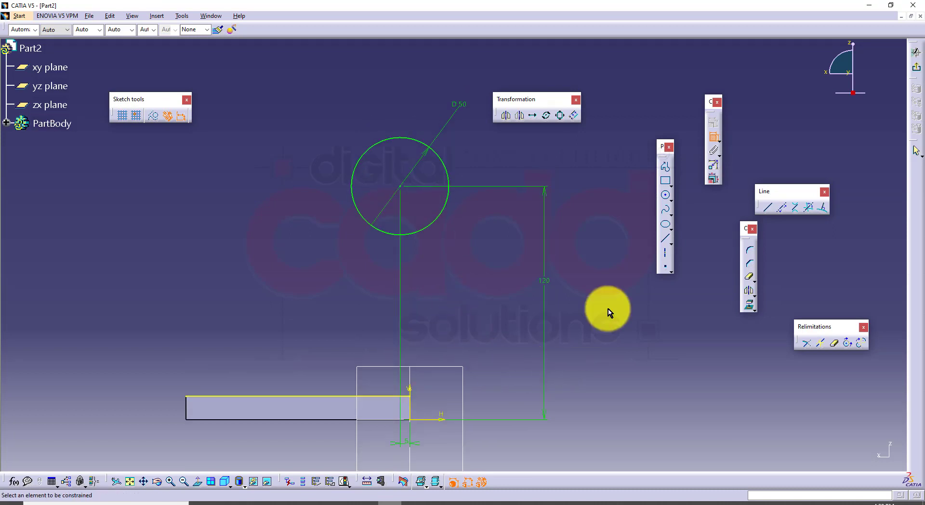
left_click(665, 241)
left_click(411, 396)
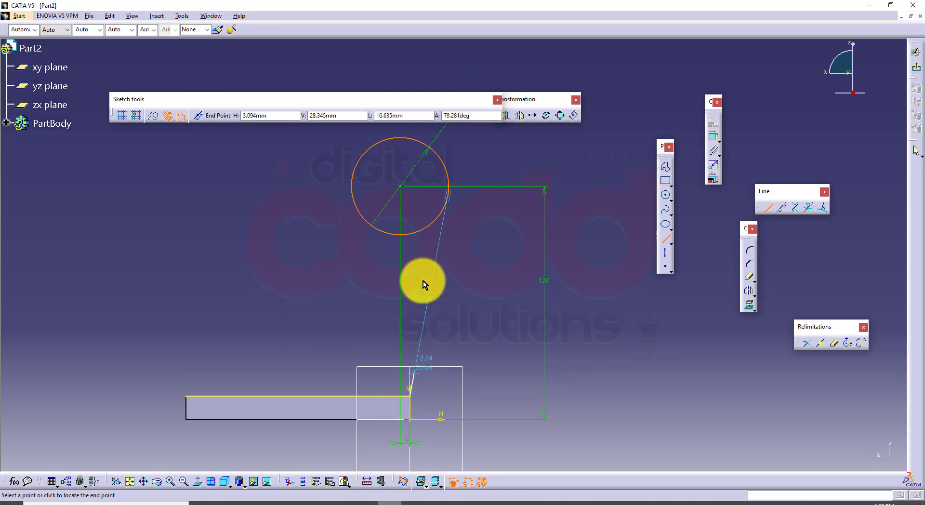
left_click(413, 233)
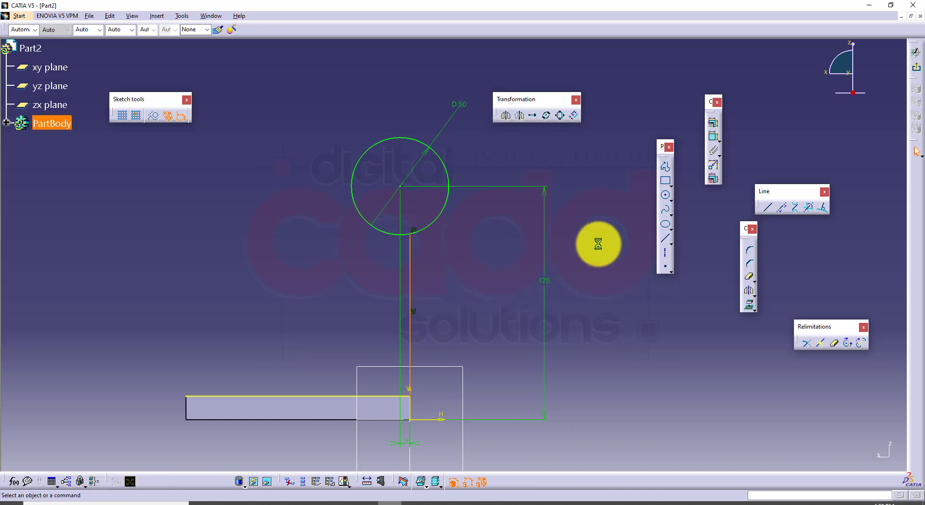
middle_click_drag(481, 307, 496, 312)
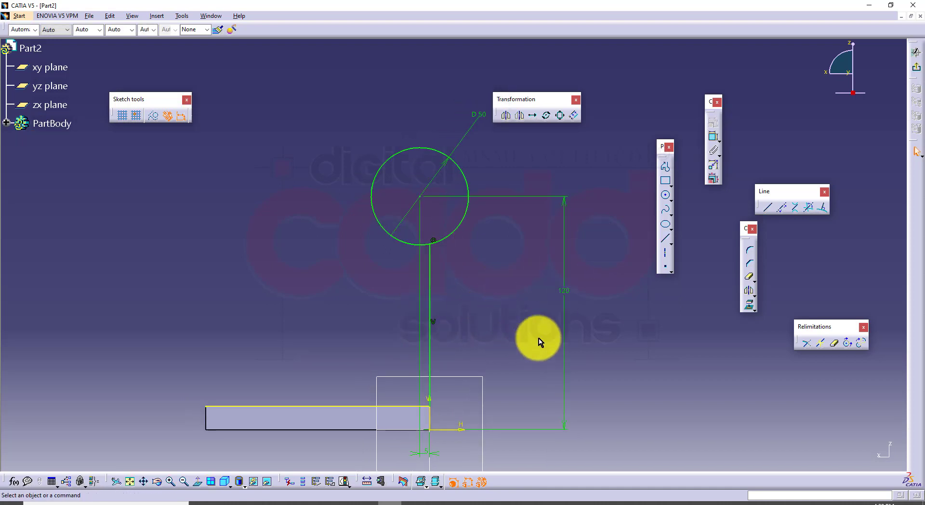
Sketch a profile from the plate's far upper corner: a slanted line, a vertical line about 61 mm long, and a line touching the circle's top.
left_click(251, 502)
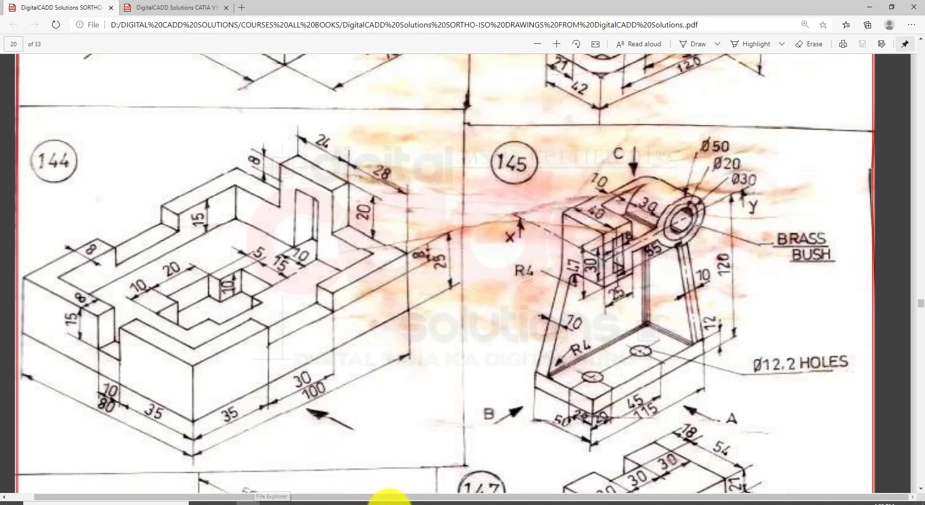
left_click(389, 499)
left_click(670, 169)
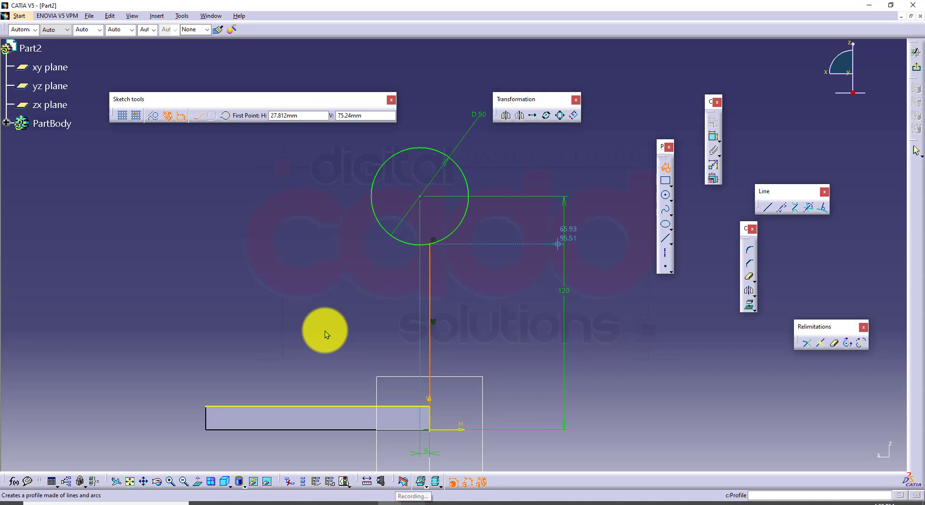
left_click(206, 406)
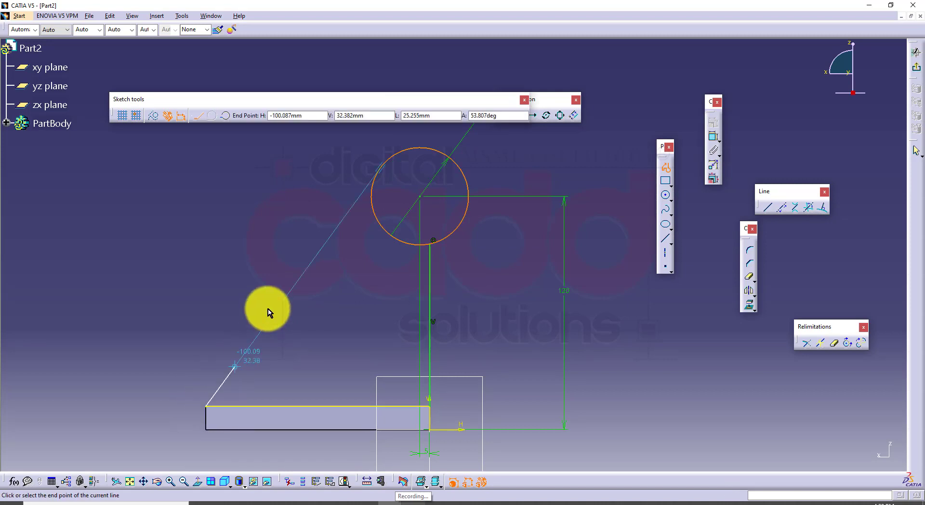
left_click(286, 270)
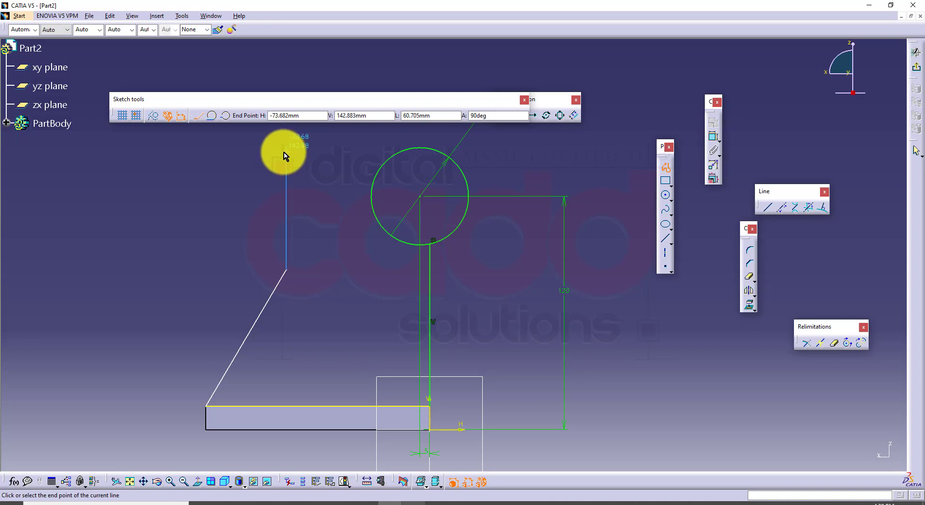
left_click(286, 152)
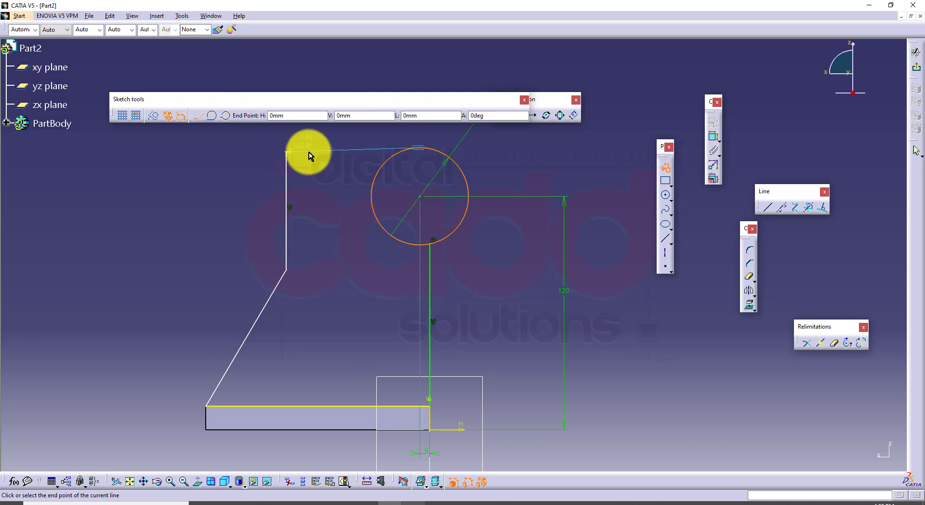
left_click(422, 149)
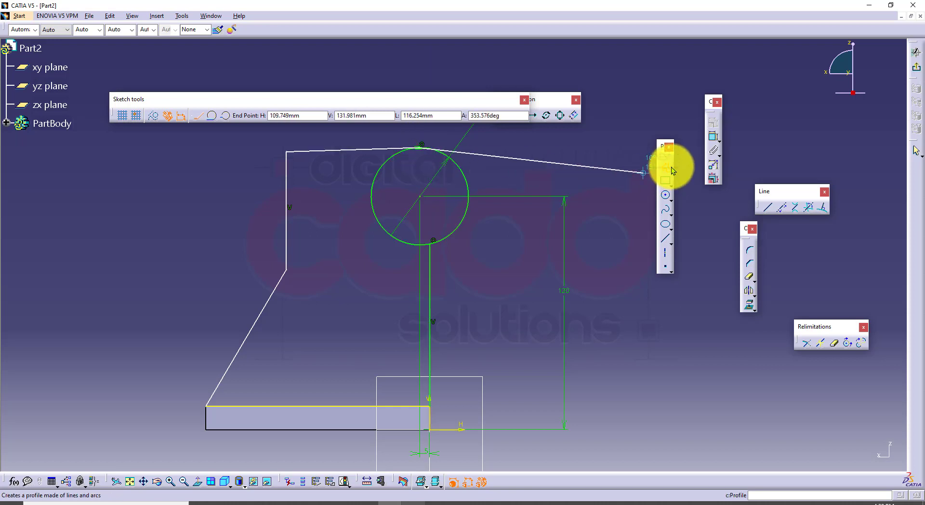
left_click(670, 167)
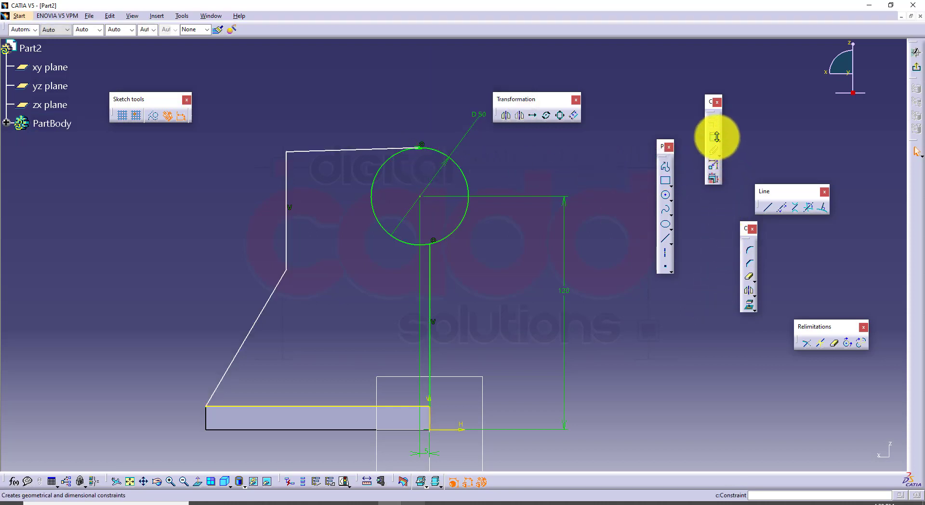
Constrain the profile's top line to be horizontal.
left_click(716, 139)
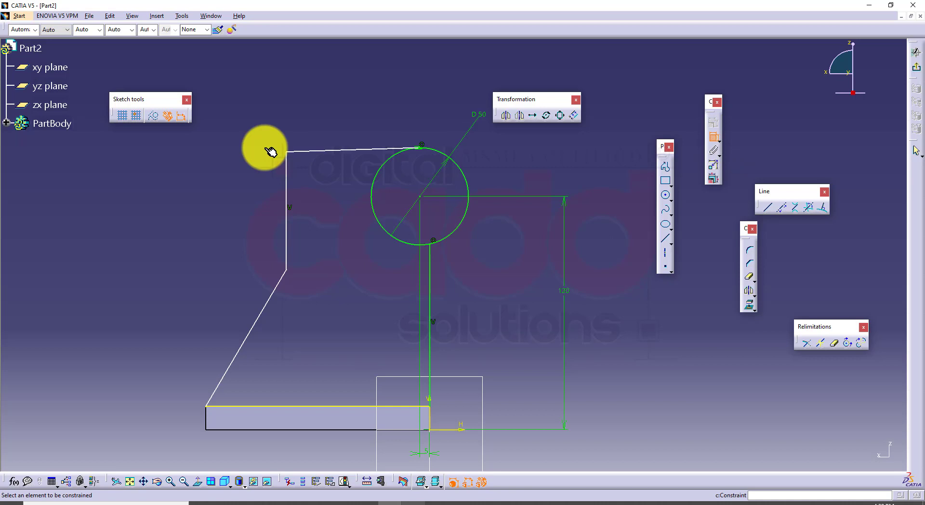
left_click(323, 151)
right_click(326, 134)
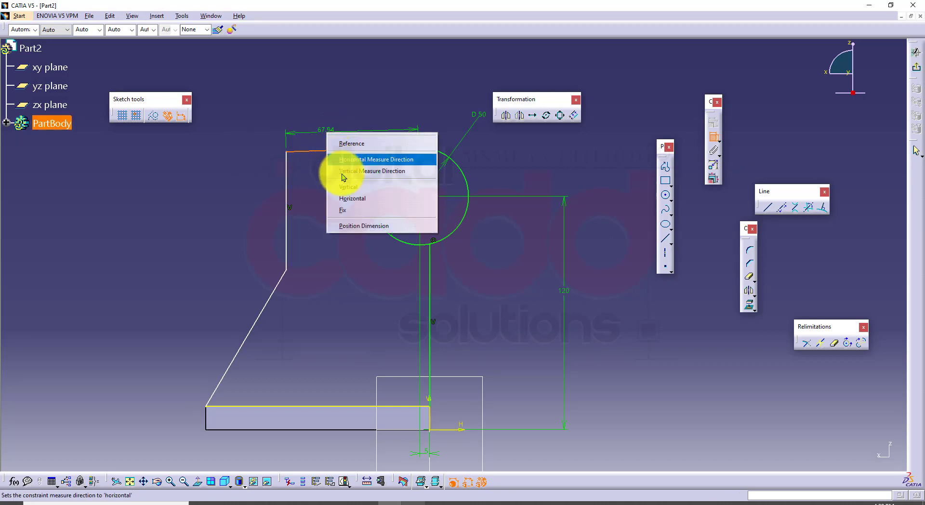
left_click(358, 204)
middle_click_drag(336, 279, 337, 303)
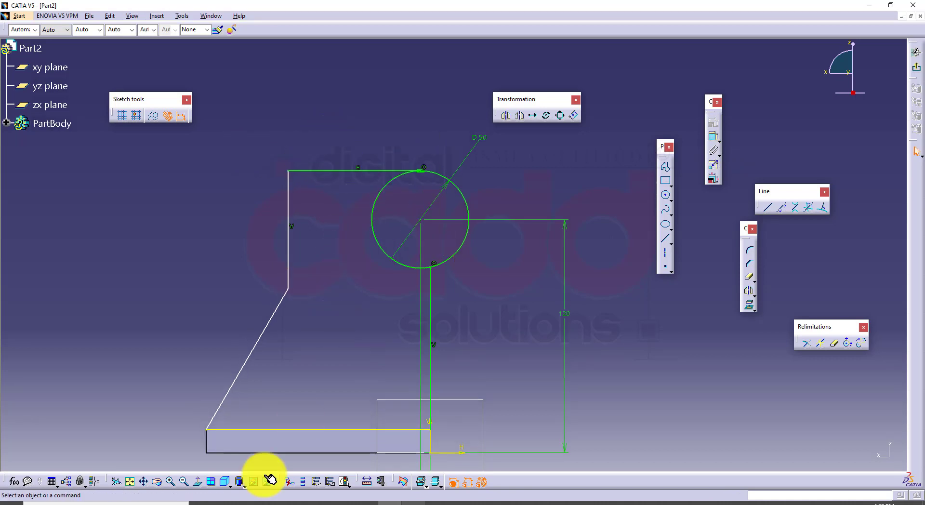
Check the block's height in drawing 145, then dimension the profile's vertical line with 30 mm.
left_click(251, 504)
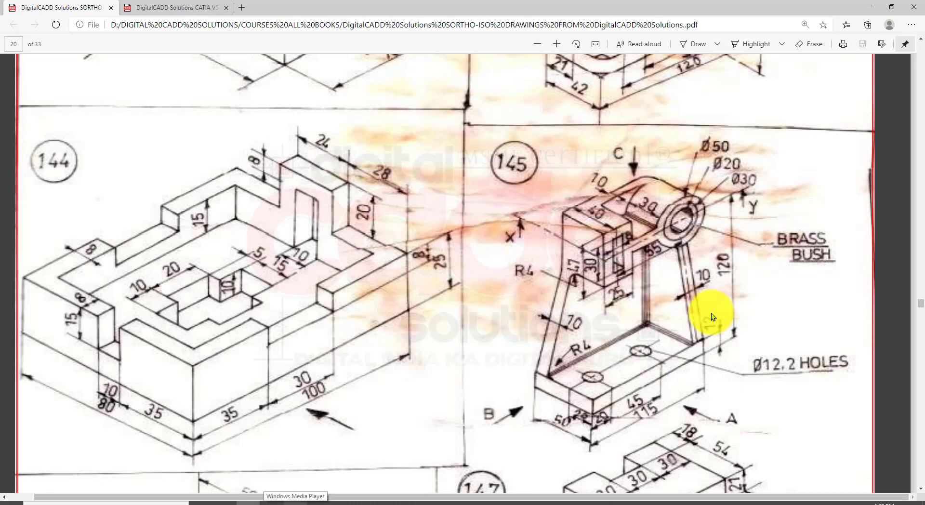
key("ctrl+shift+d")
left_click_drag(578, 248, 600, 280)
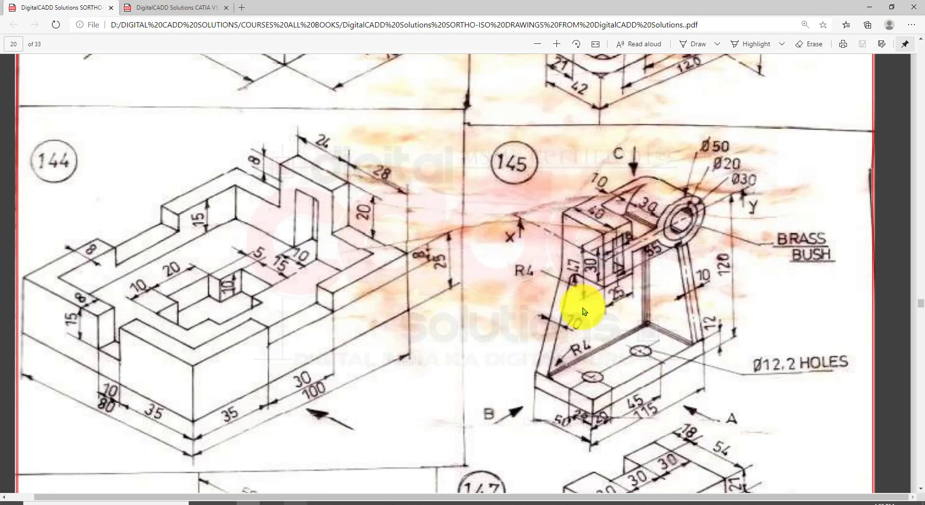
left_click(385, 504)
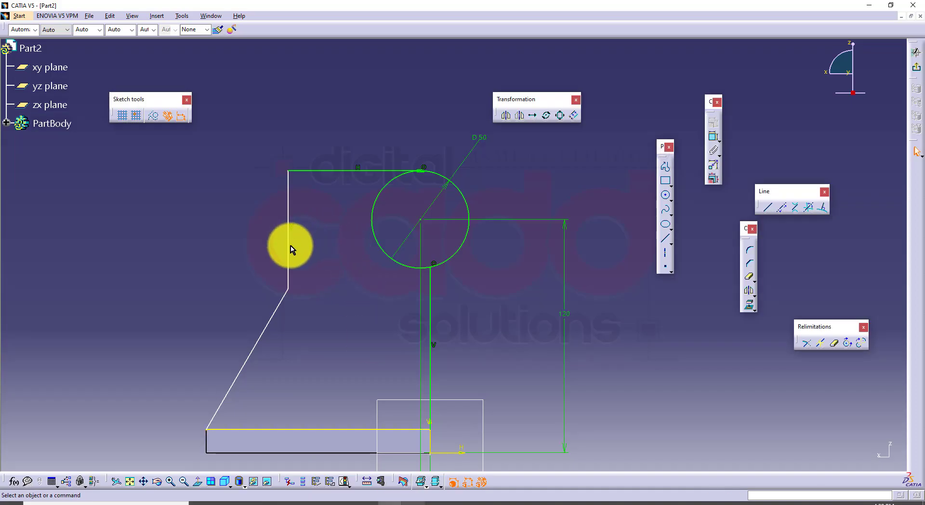
left_click(287, 241)
left_click(713, 136)
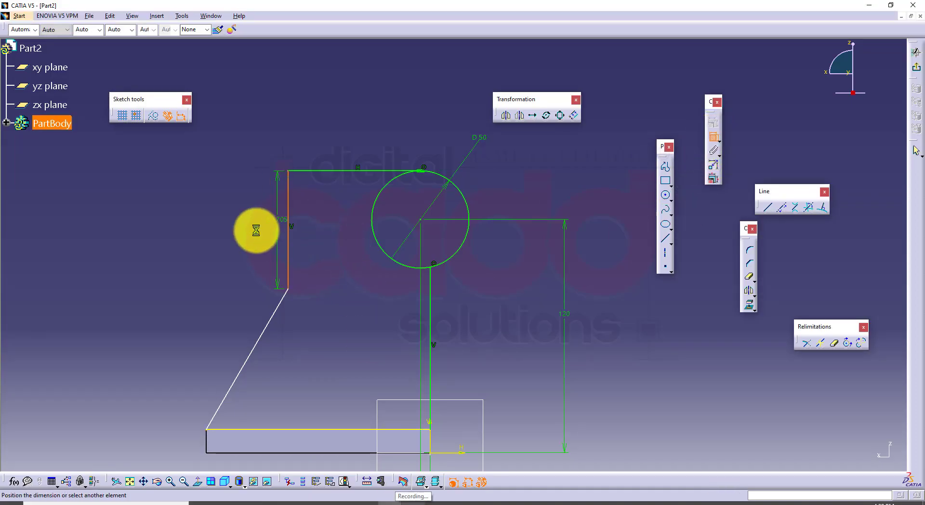
left_click(223, 213)
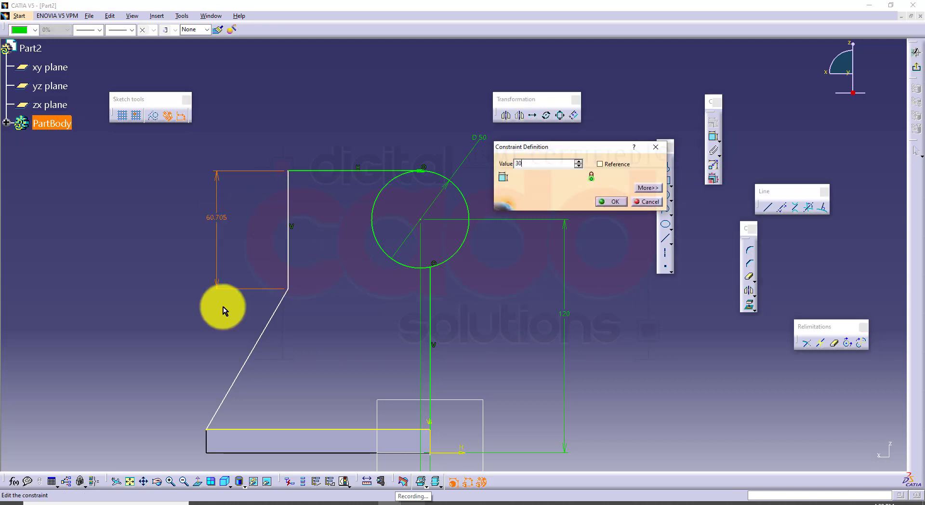
key("Return")
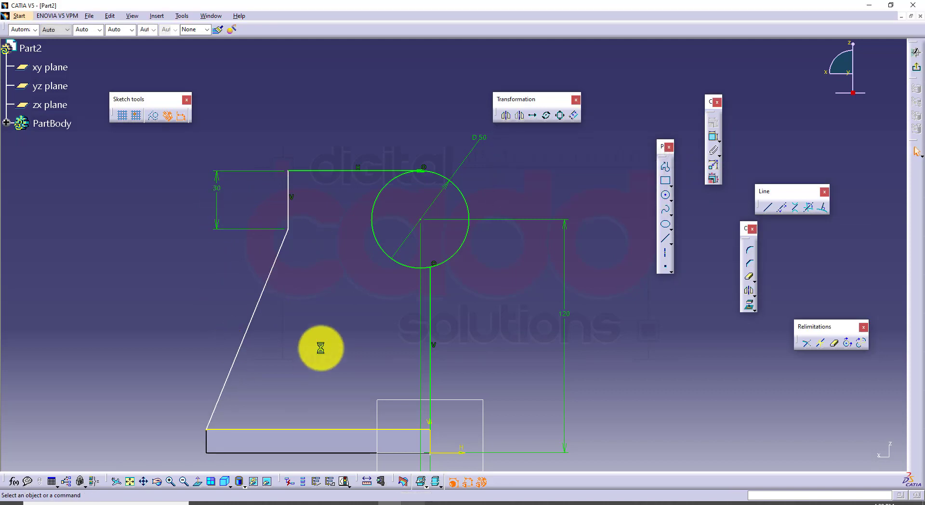
Recheck the height of the upright's vertical edge in drawing 145, then set the vertical line's length to 47 mm.
left_click(272, 500)
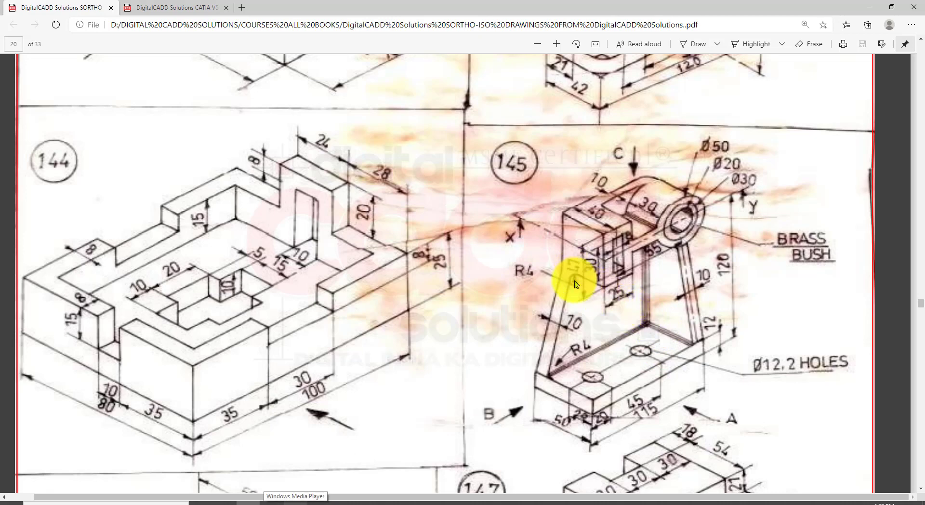
left_click_drag(559, 251, 577, 272)
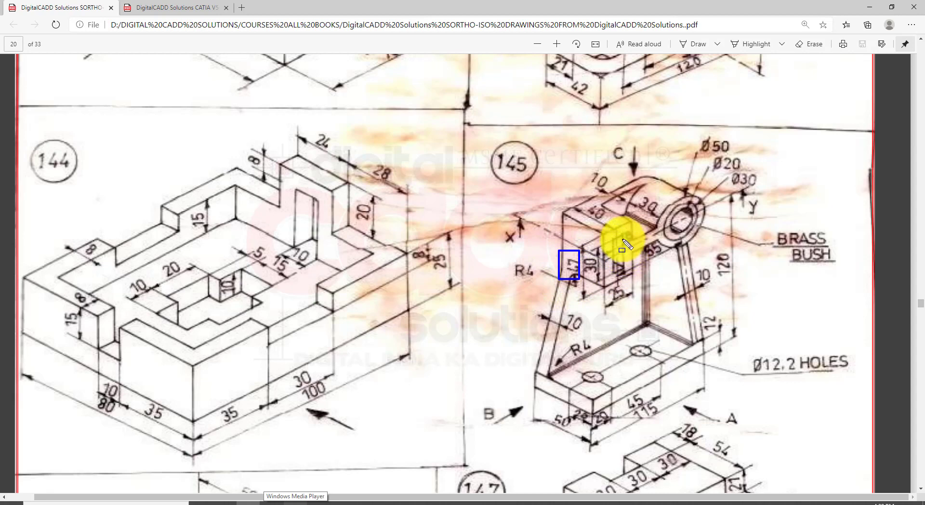
left_click_drag(659, 338, 626, 267)
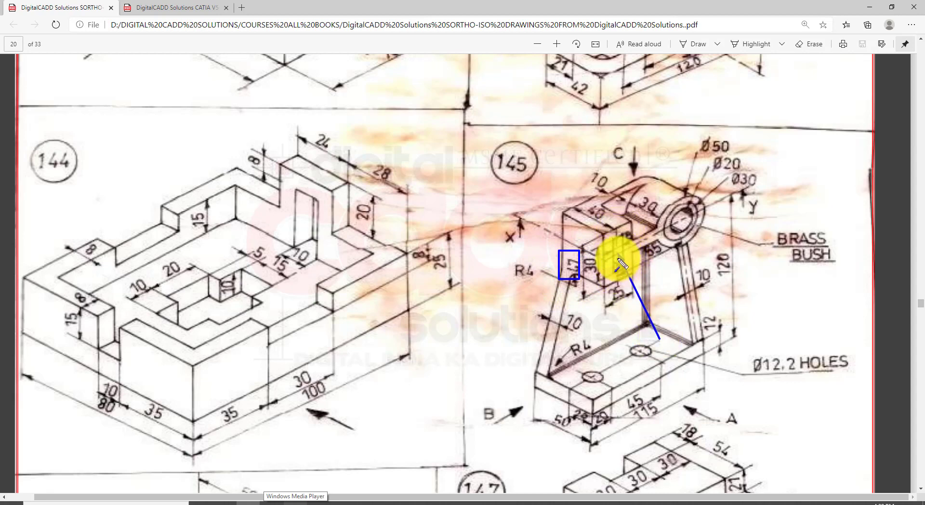
key("Escape")
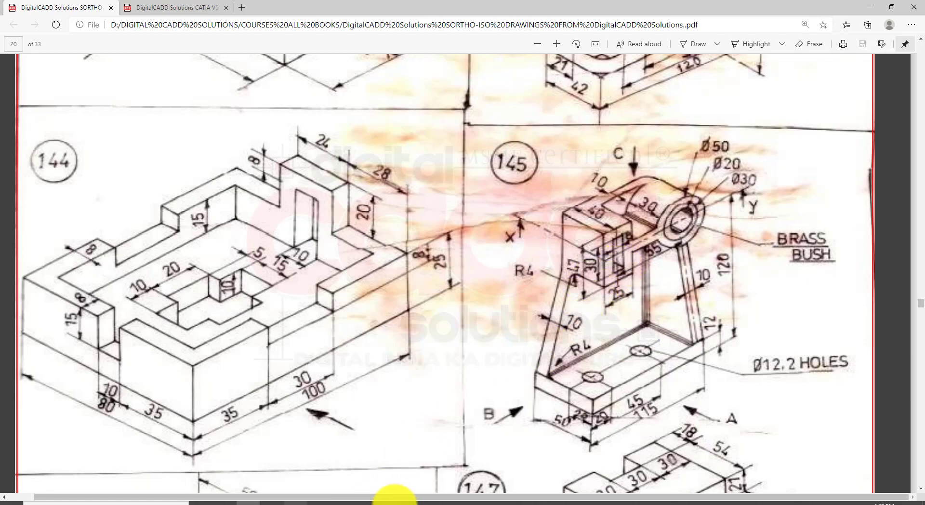
left_click(394, 504)
double_click(222, 188)
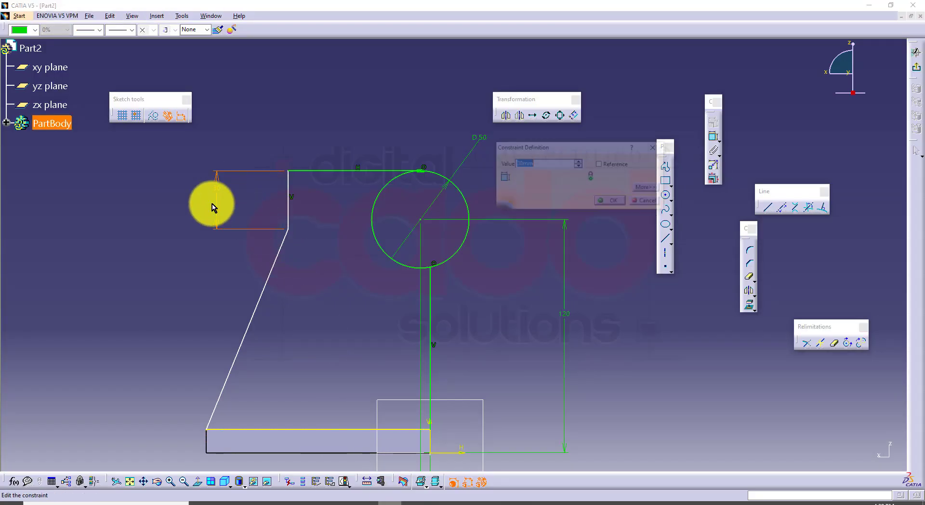
type("47")
key("Return")
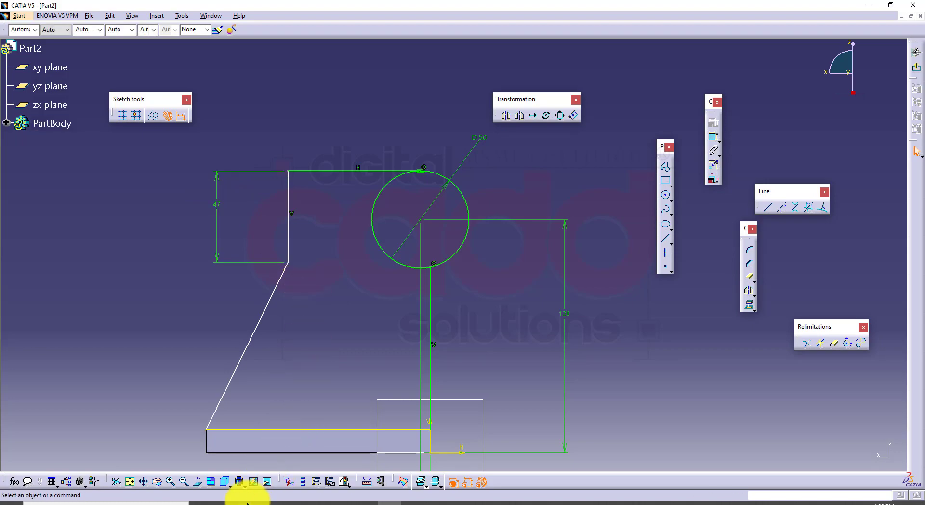
Check the block's offset from the boss in drawing 145, then dimension the circle's centre to the profile's vertical line as 55+12.5 mm.
left_click(292, 501)
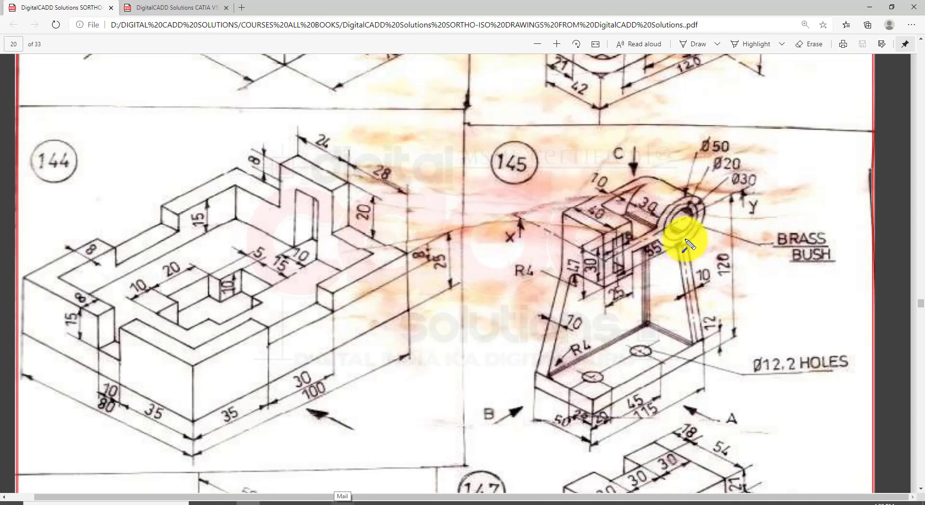
left_click_drag(681, 240, 630, 269)
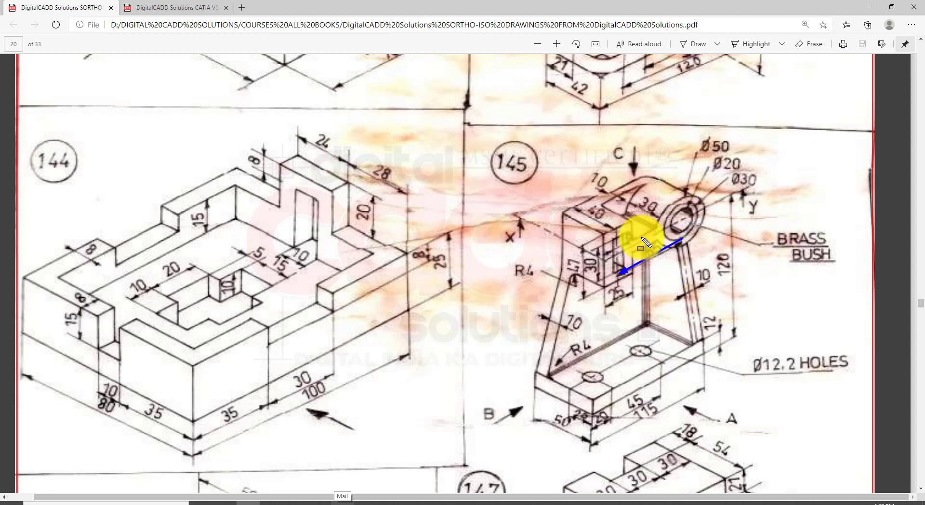
mouse_move(638, 236)
left_mouse_down()
mouse_move(656, 262)
mouse_move(639, 237)
left_mouse_up()
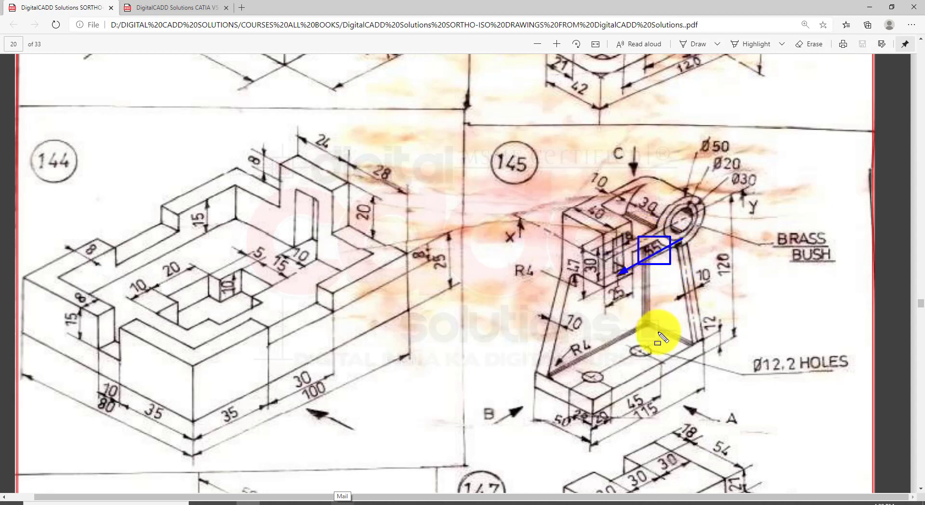
left_click_drag(629, 268, 629, 278)
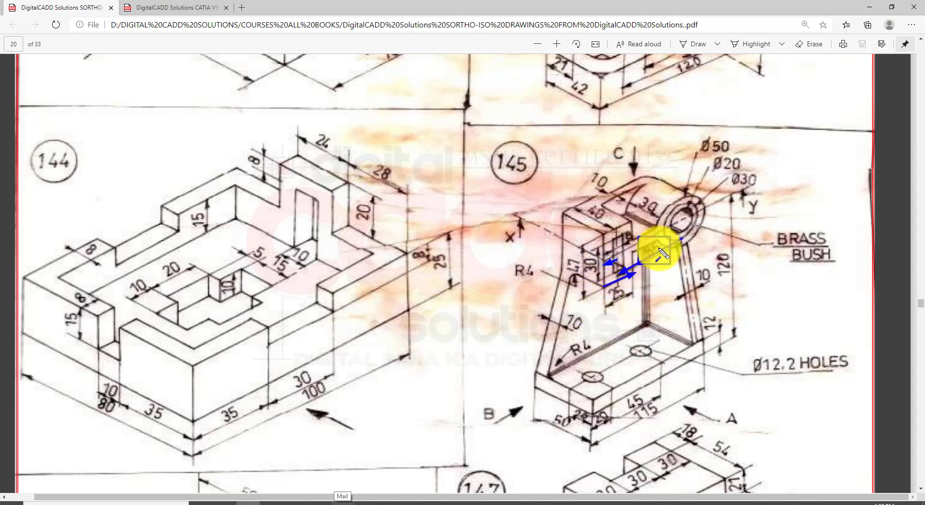
left_click_drag(682, 239, 628, 270)
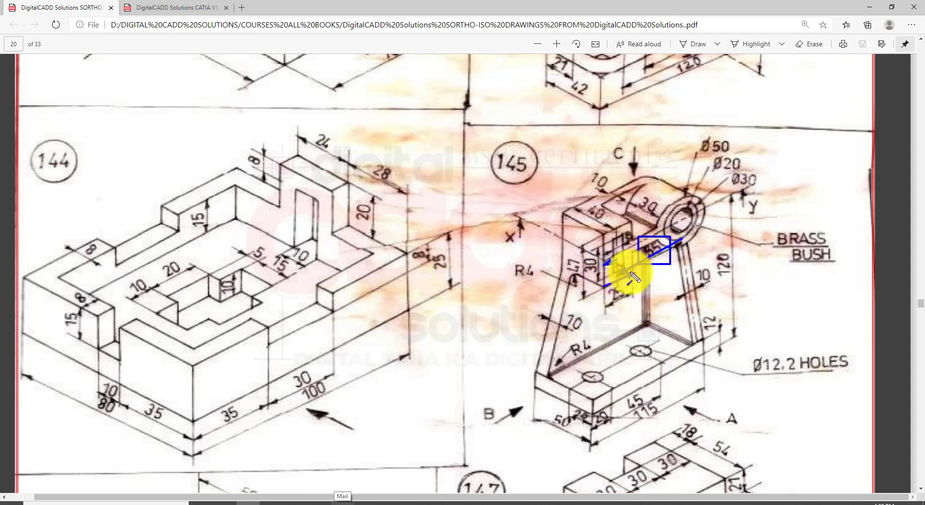
left_click(400, 502)
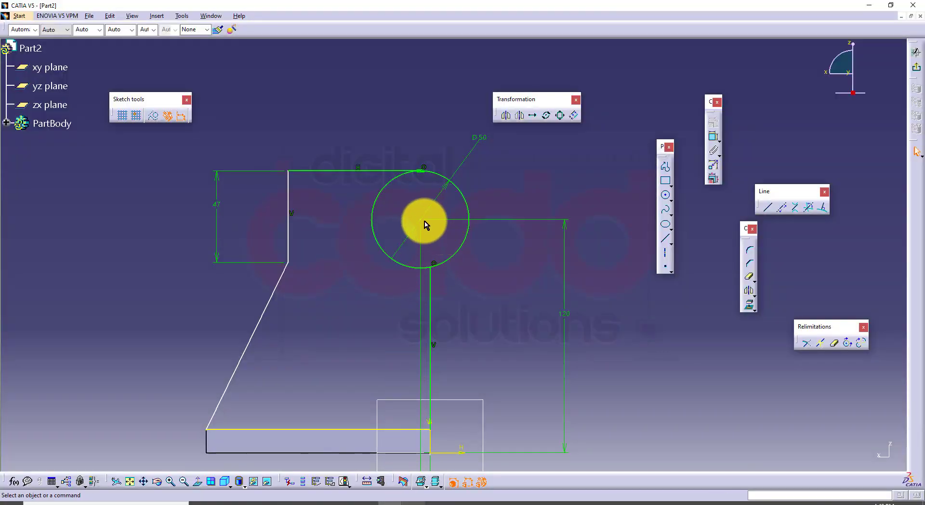
left_click(714, 137)
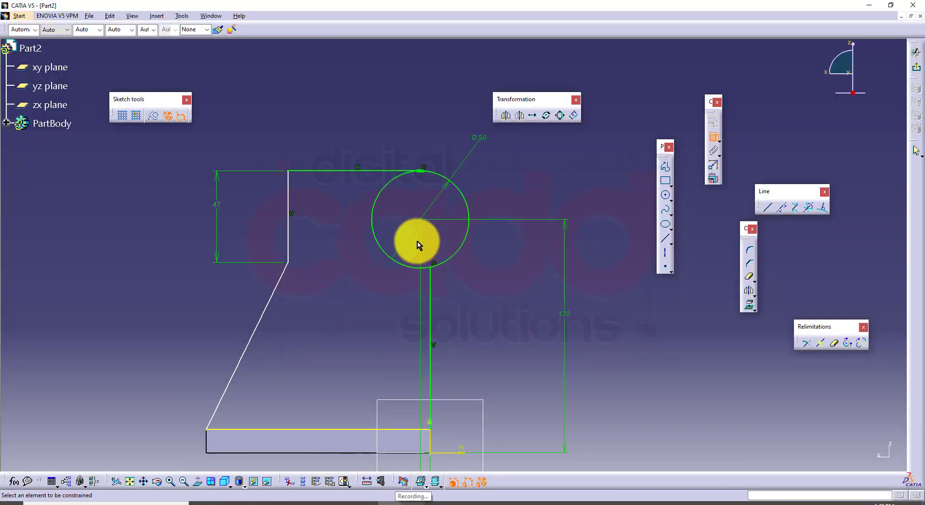
left_click(423, 223)
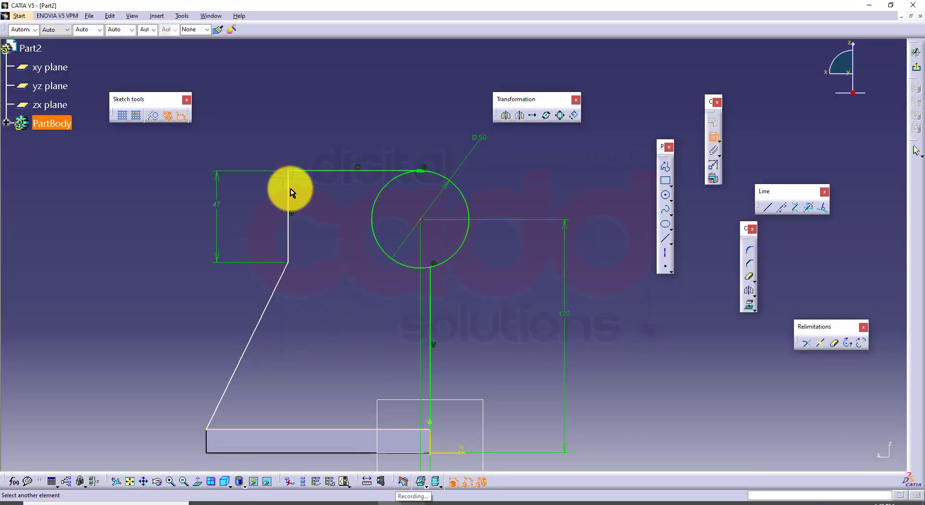
left_click(294, 188)
left_click(345, 121)
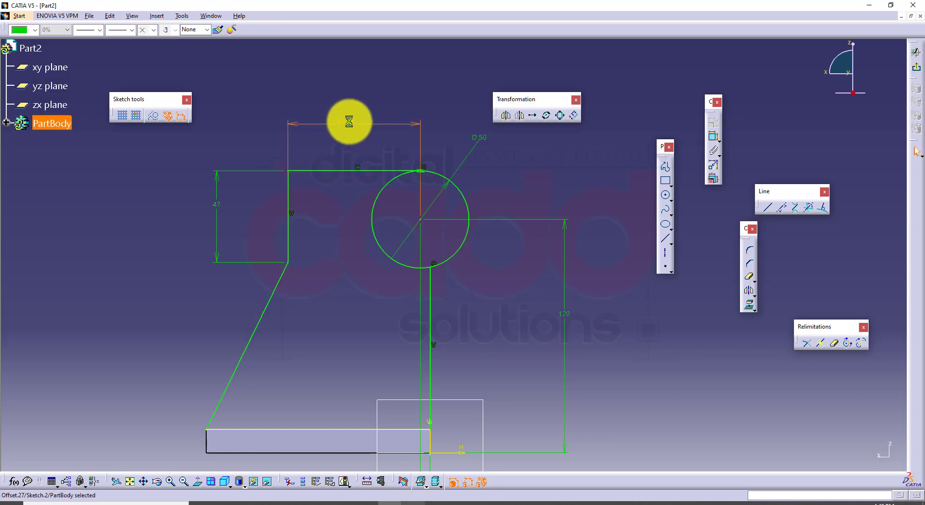
double_click(346, 122)
type("12.5")
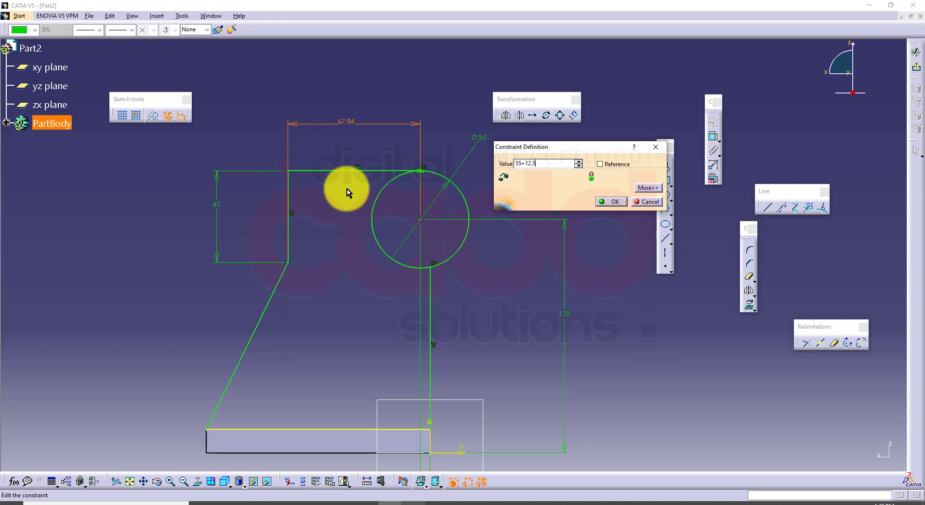
key("Return")
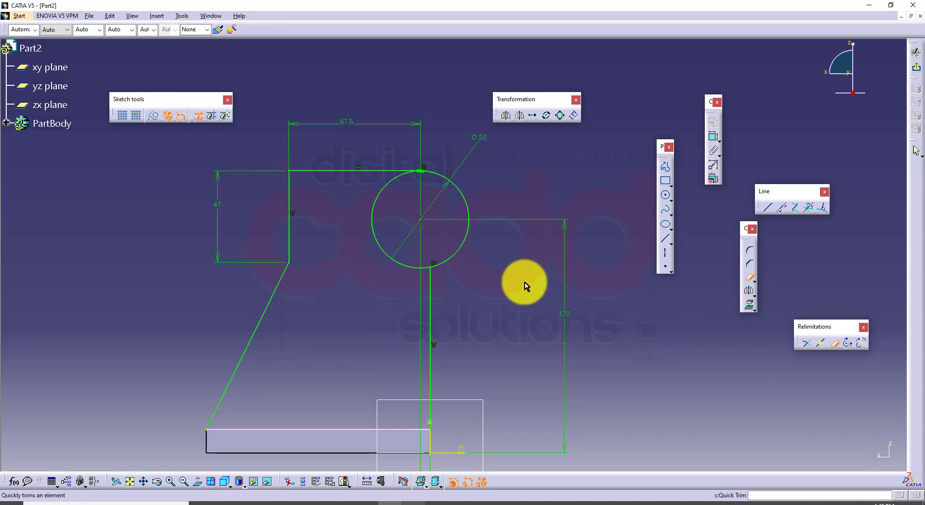
Trim away the circle's inner arc between the profile's top line and the long vertical line.
left_click(411, 267)
middle_click_drag(458, 321, 465, 285)
middle_click_drag(523, 252, 505, 274)
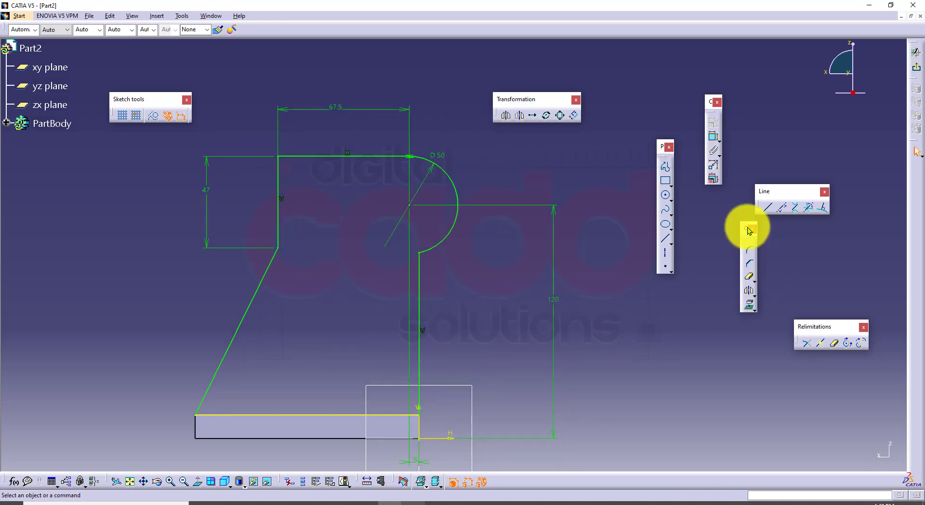
Check the brass bush in drawing 145 and draw a circle of radius 15 mm concentric with the boss arc.
left_click(666, 195)
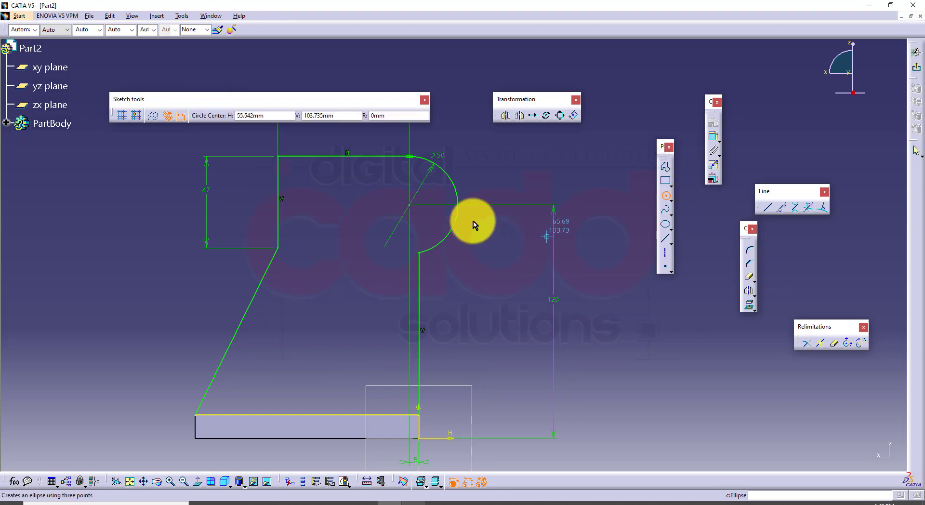
left_click(410, 205)
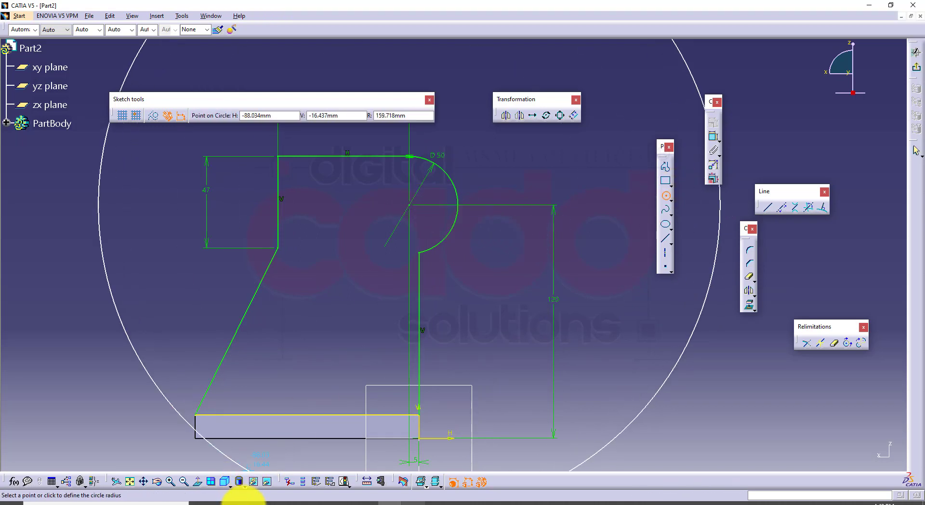
left_click(242, 501)
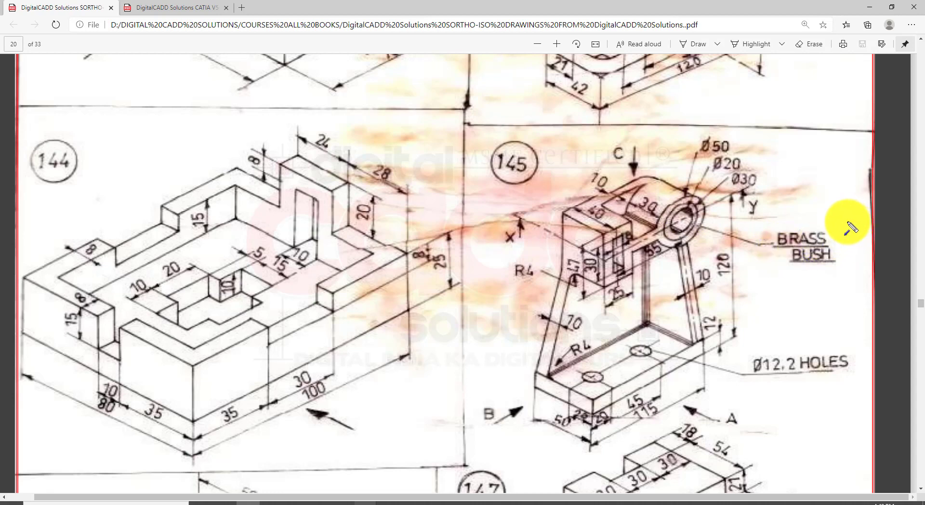
left_click_drag(852, 215, 764, 280)
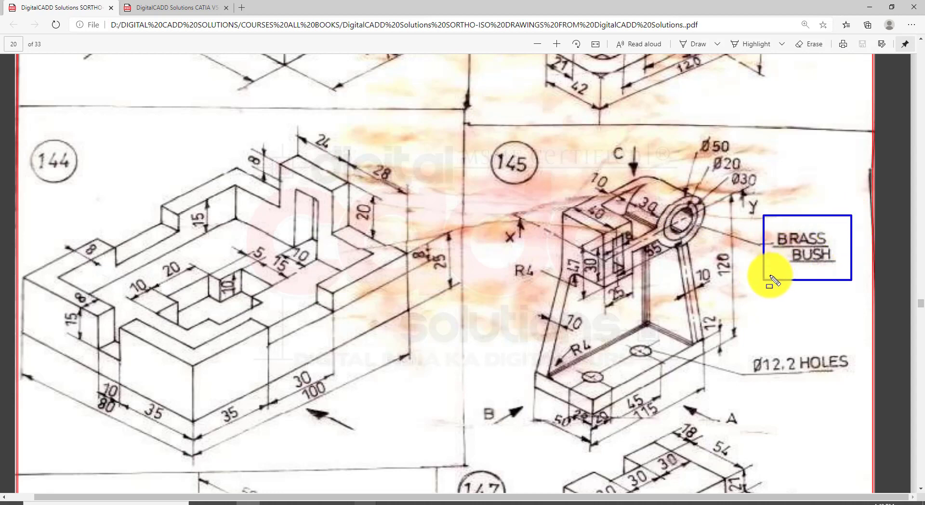
key("Escape")
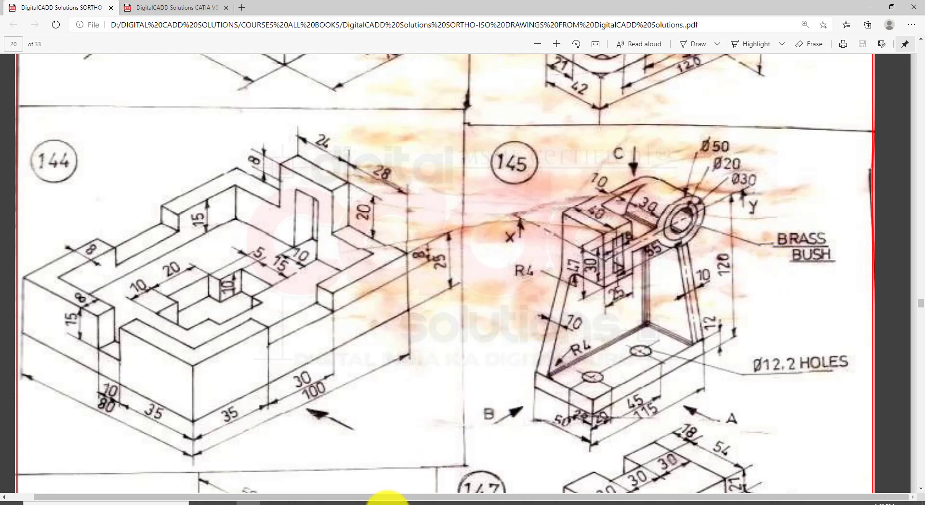
left_click(388, 504)
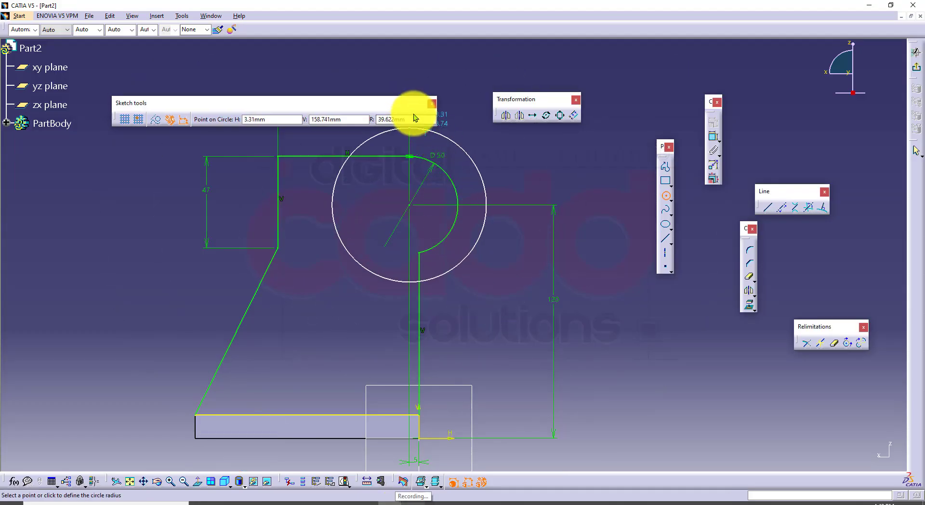
left_click(415, 119)
type("15")
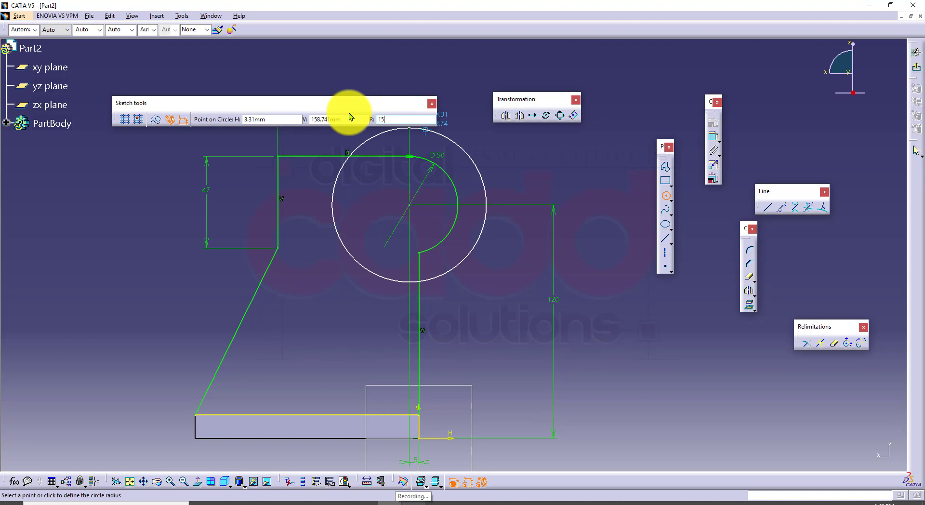
key("Return")
left_click(570, 165)
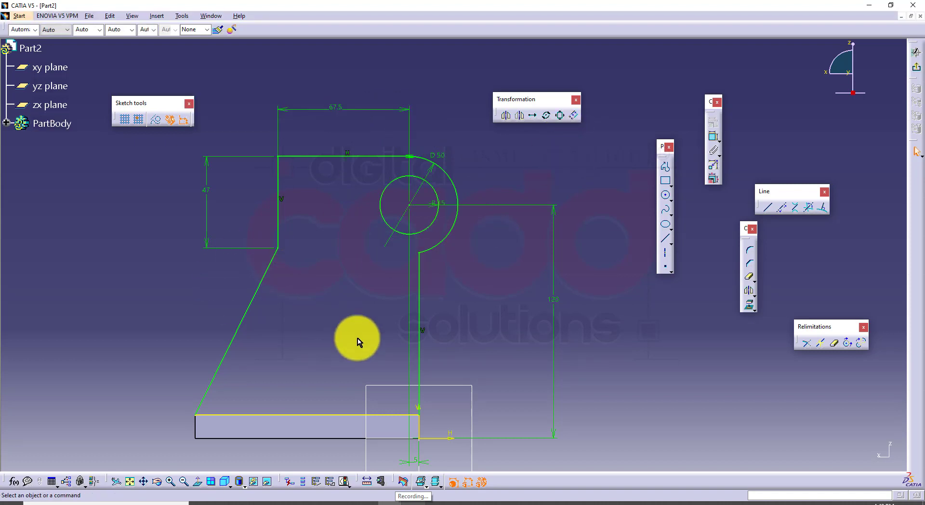
Finish the sketch, check the upright's thickness in drawing 145, and pad the profile 10 mm over the base plate.
middle_click_drag(376, 346, 350, 359)
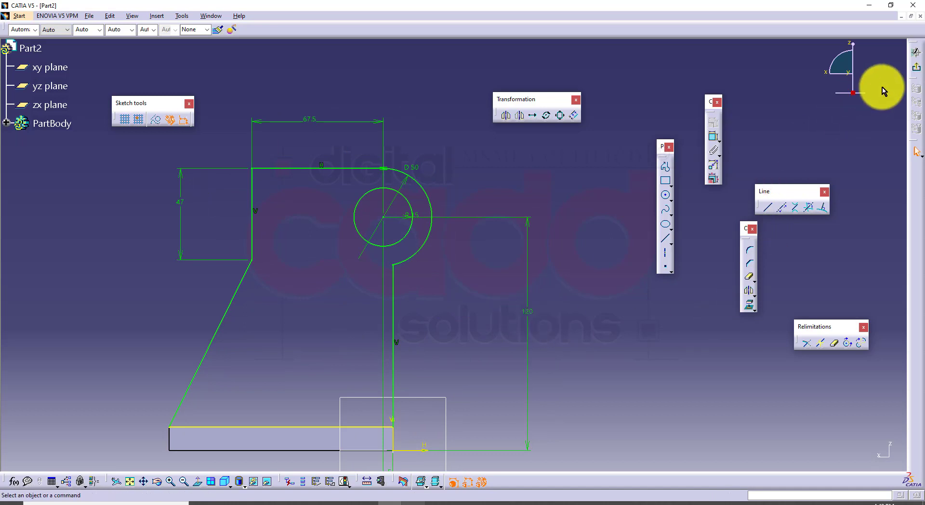
left_click(916, 66)
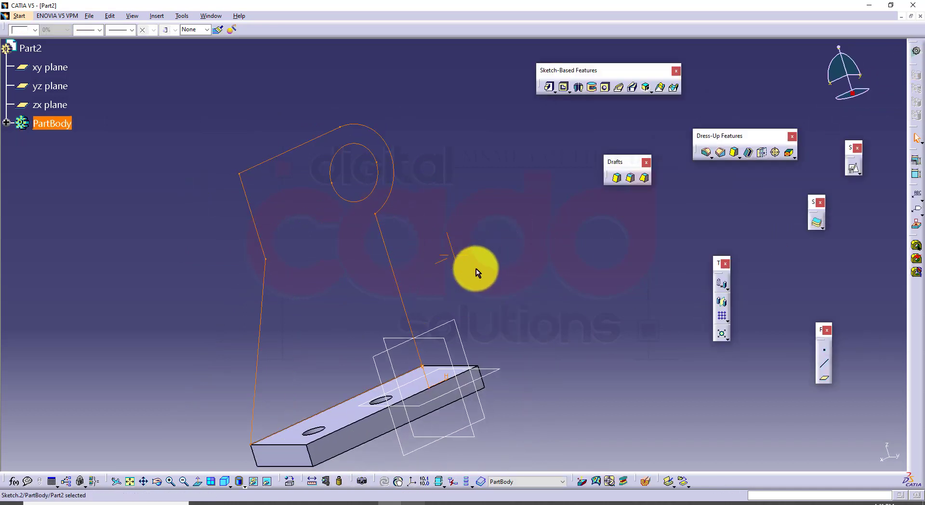
left_click(228, 481)
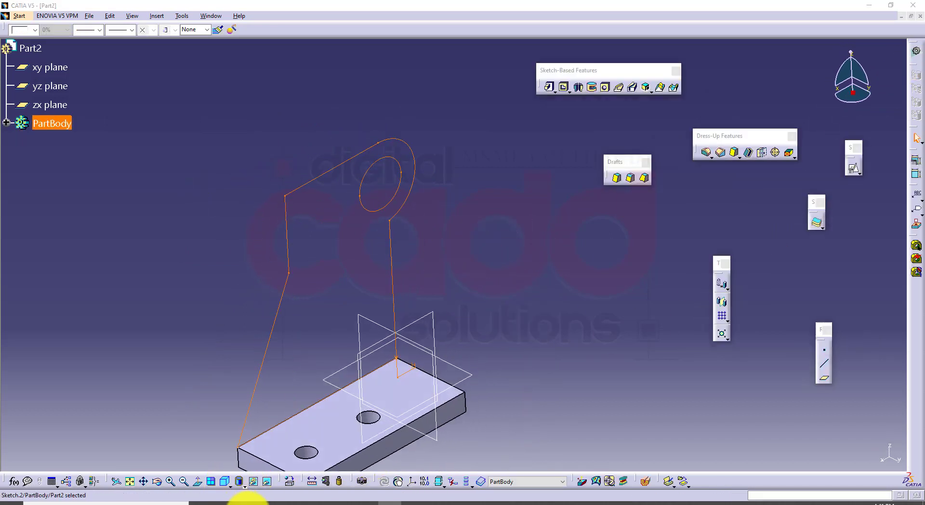
left_click(247, 504)
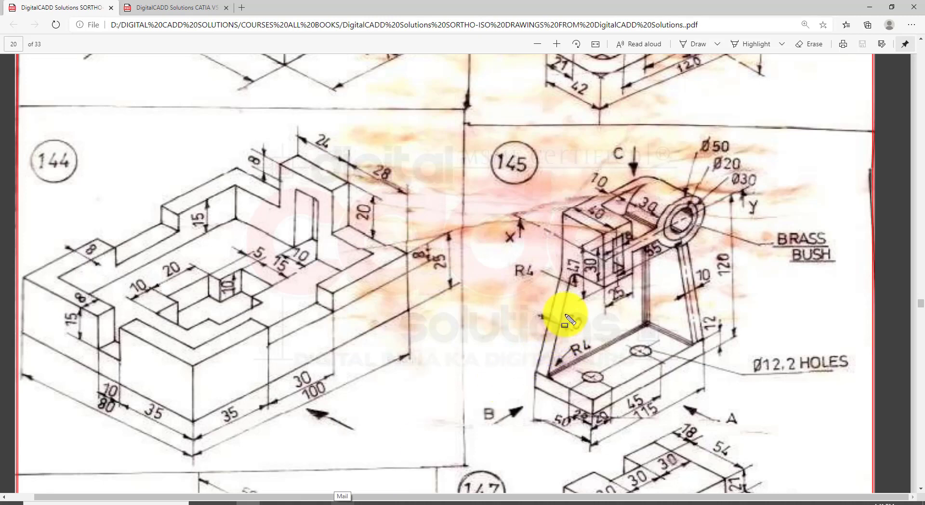
left_click_drag(563, 308, 596, 334)
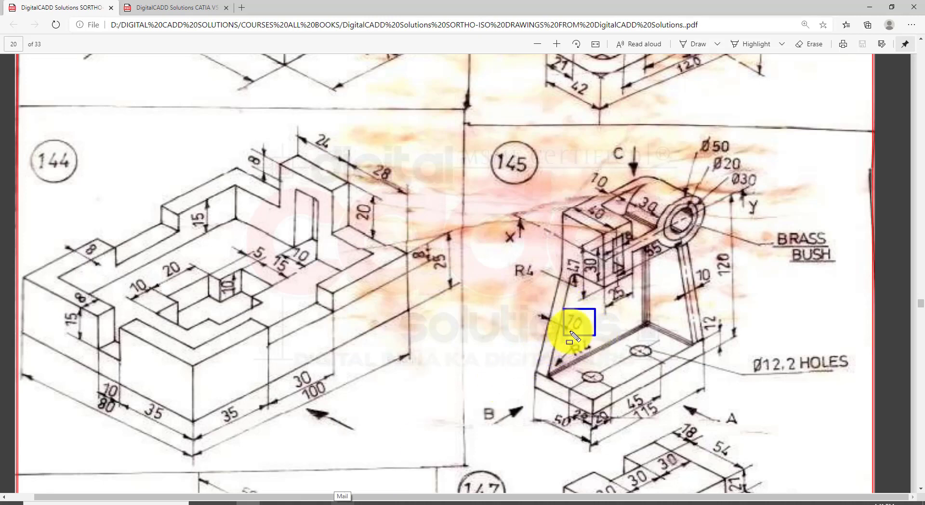
left_click(379, 503)
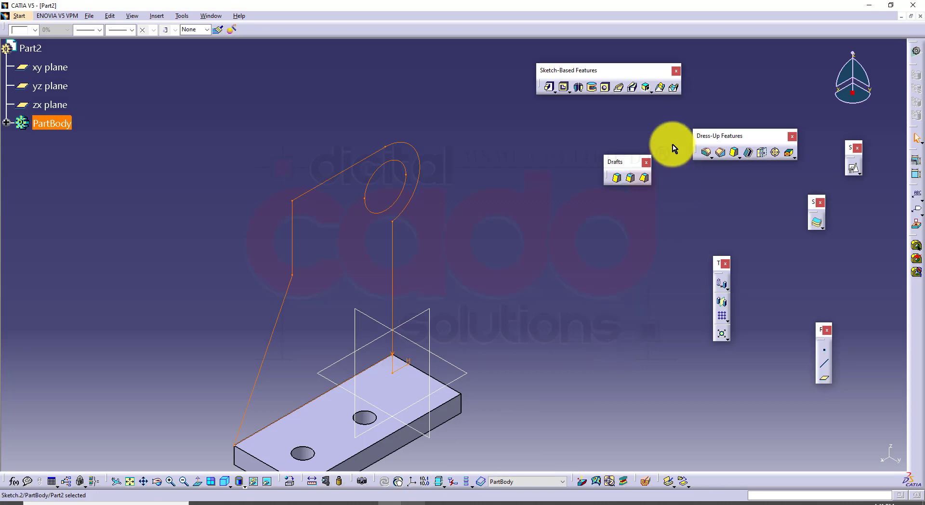
left_click(549, 87)
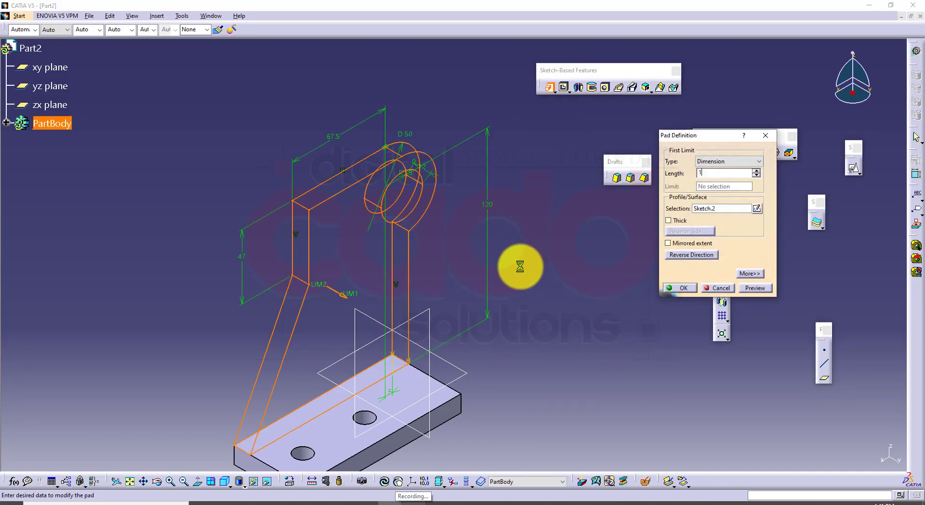
key("Return")
middle_click_drag(497, 324, 463, 279)
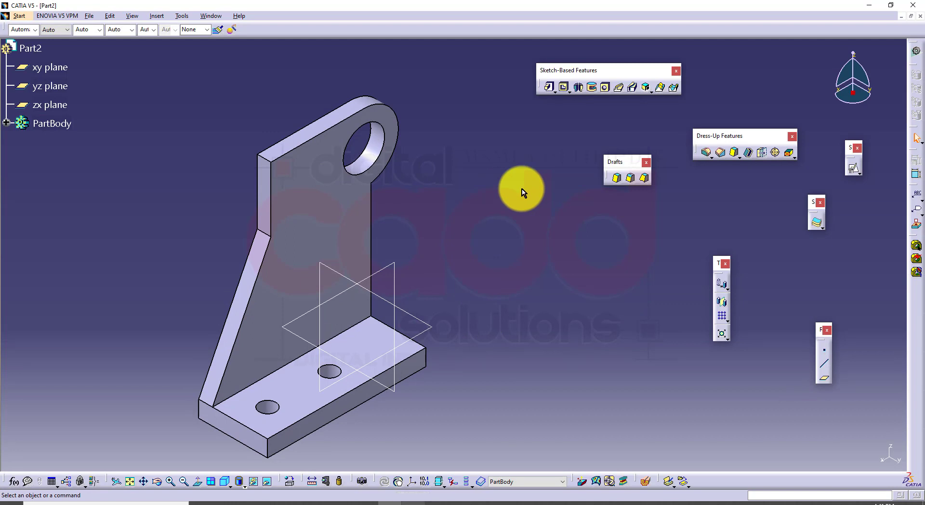
Check the block's depth in drawing 145, then start a positioned sketch on the upright's large face above the plate's holes.
left_click(329, 503)
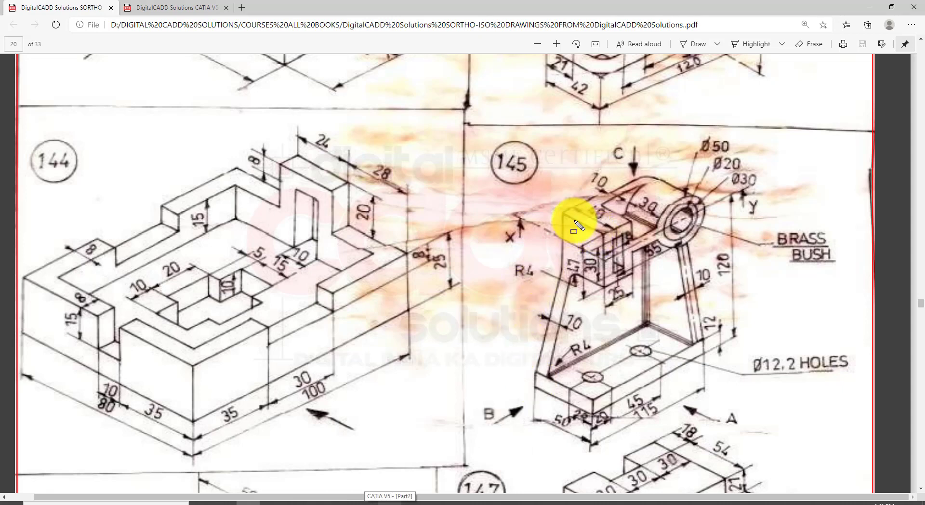
left_click_drag(585, 202, 617, 223)
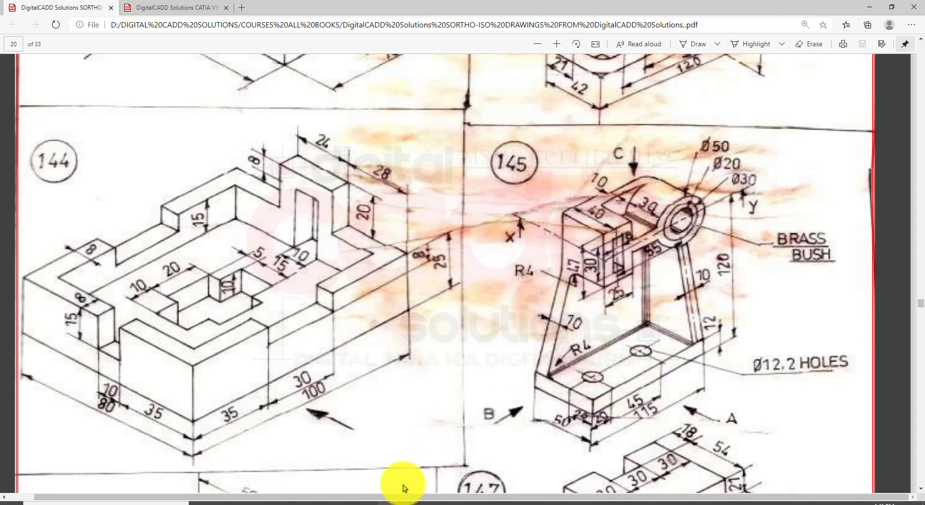
left_click(389, 501)
left_click(330, 215)
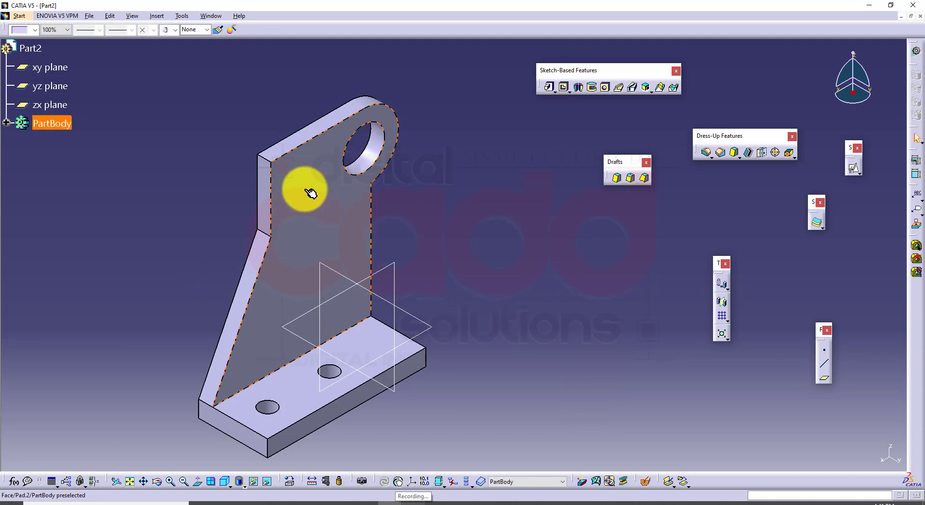
left_click(855, 169)
left_click(582, 399)
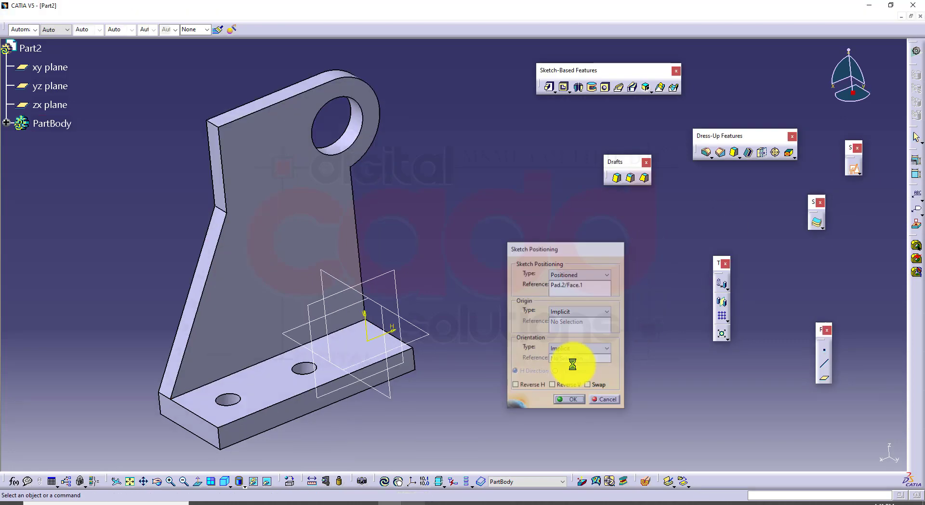
mouse_move(481, 244)
middle_mouse_down()
mouse_move(561, 376)
mouse_move(537, 335)
mouse_move(544, 313)
middle_mouse_up()
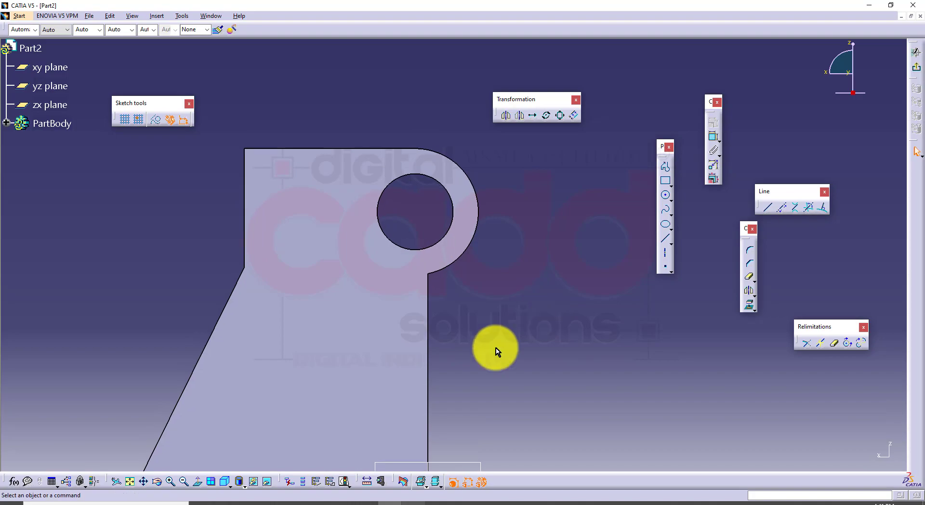
Check the block and boss in drawing 145, then project the upright's bore edge into the sketch.
left_click(251, 503)
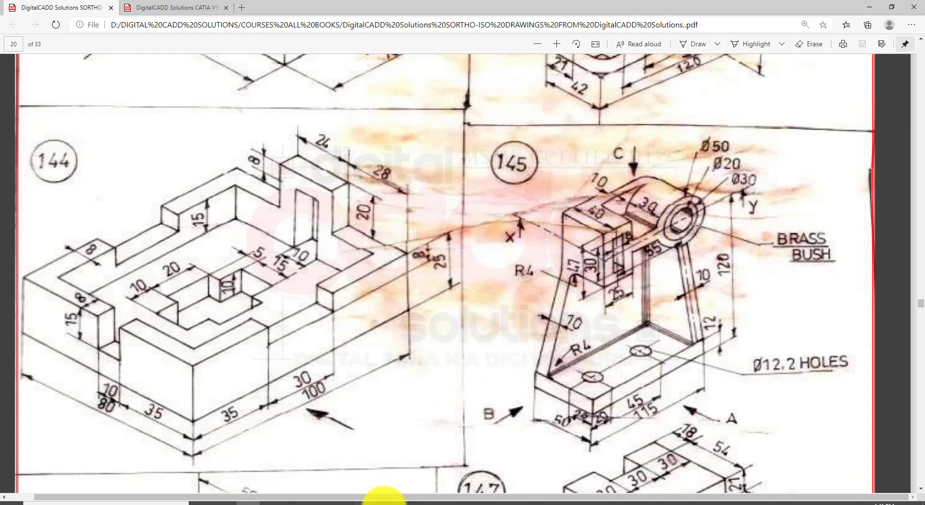
left_click(383, 501)
middle_click_drag(568, 252, 563, 298)
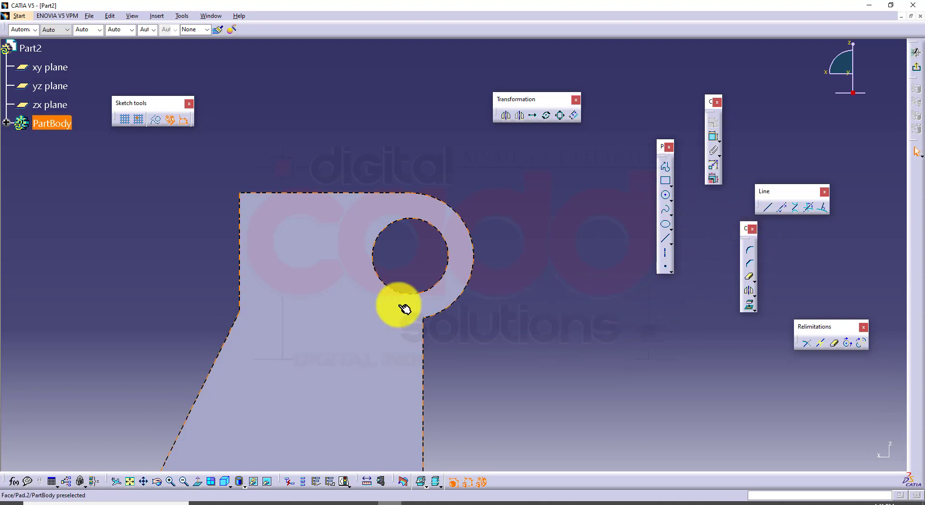
left_click(423, 223)
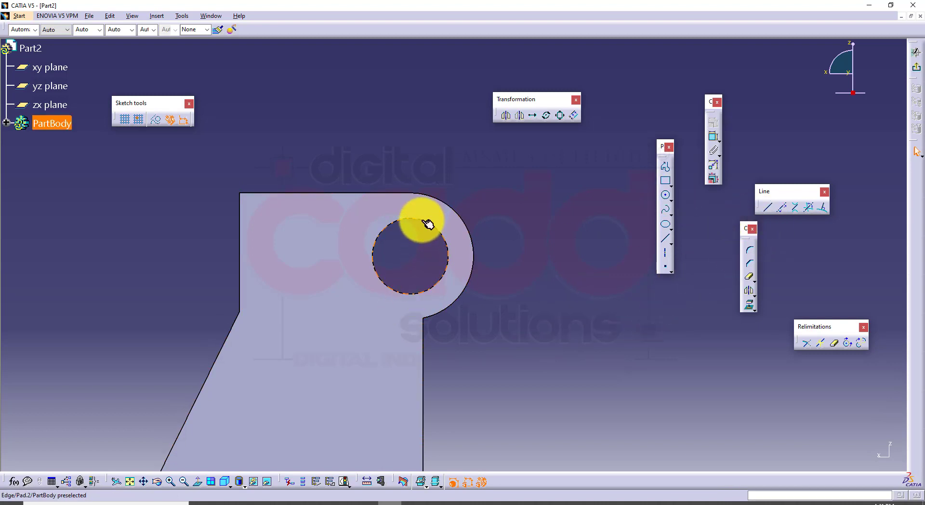
left_click(751, 306)
Draw a circle centred on the bore and constrain it coincident with the upright's rounded outer edge.
left_click(666, 195)
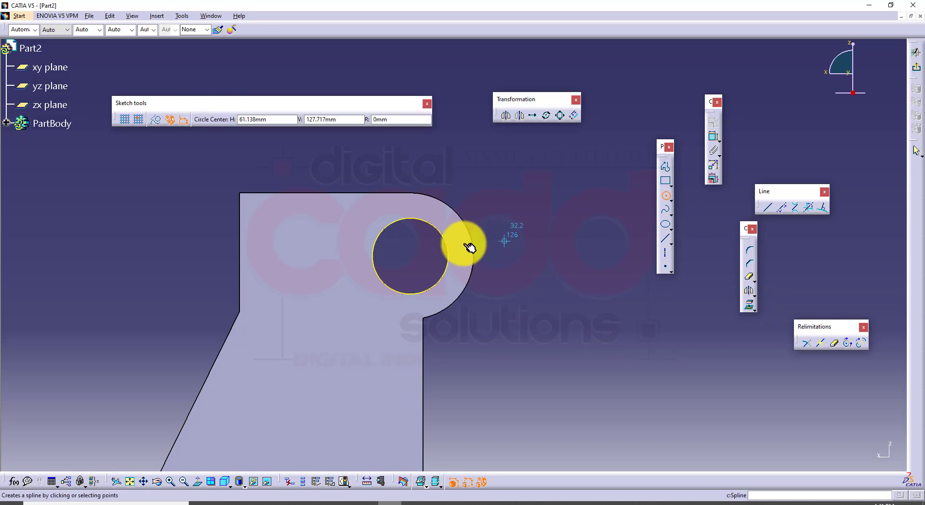
left_click(412, 259)
left_click(481, 305)
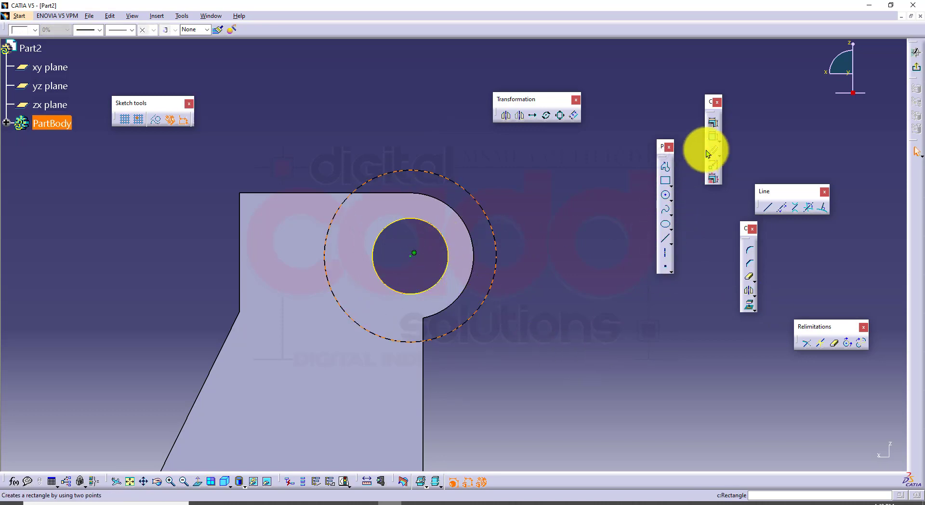
left_click(713, 136)
left_click(483, 216)
left_click(469, 231)
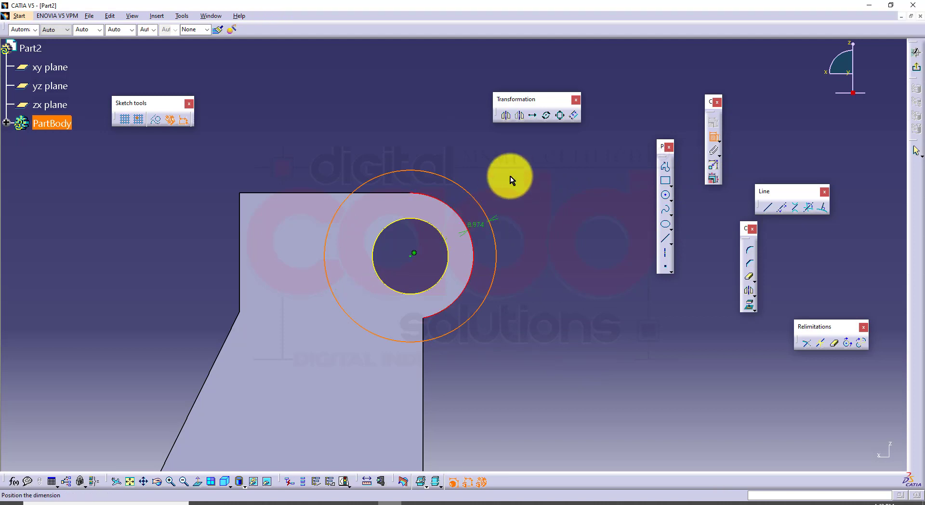
right_click(512, 177)
left_click(537, 253)
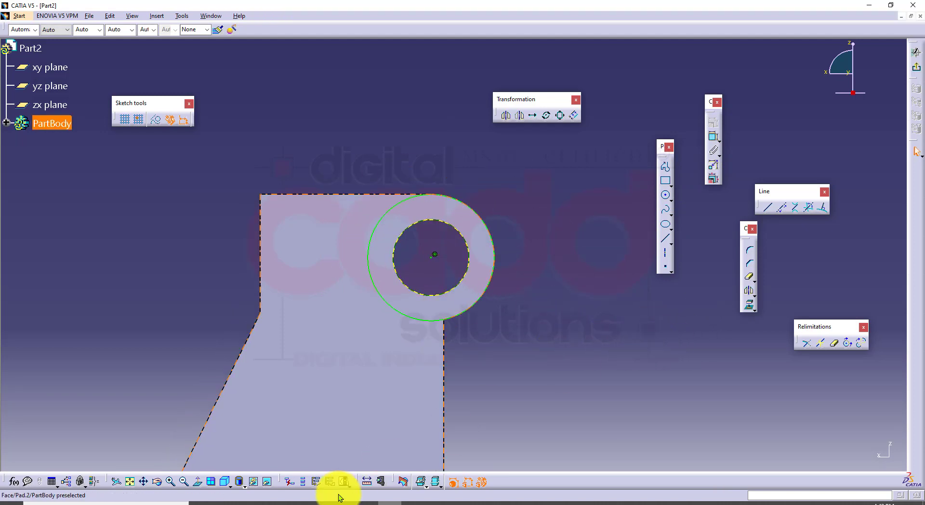
Check the block's shape in drawing 145 and project the upright's short vertical edge and top edge into the sketch.
left_click(248, 502)
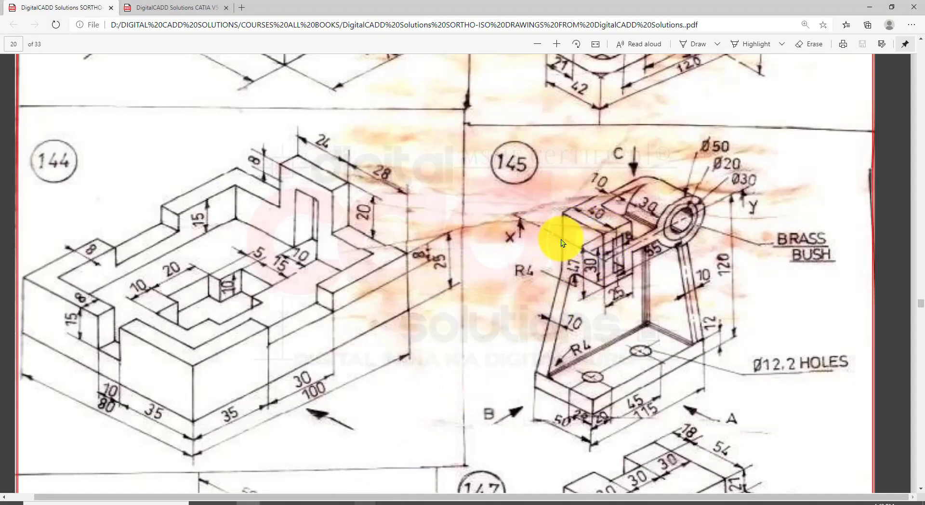
mouse_move(371, 502)
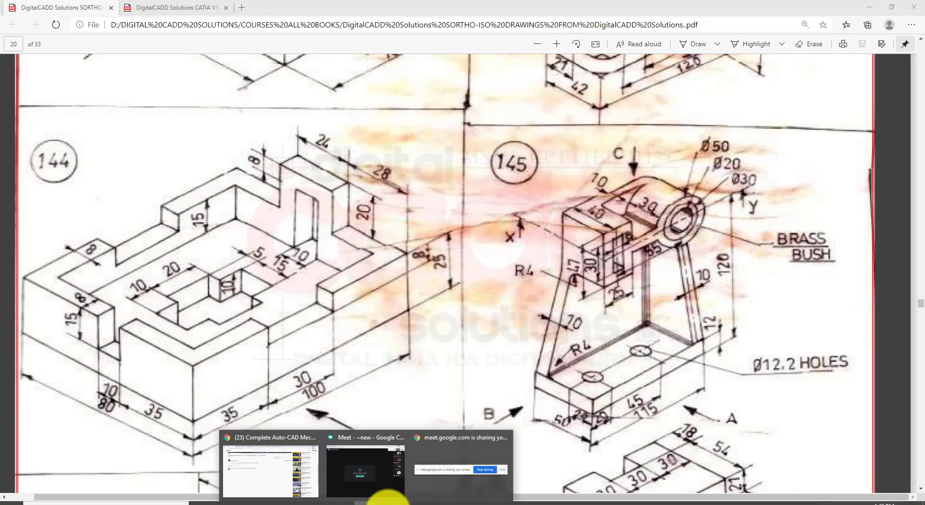
left_click(389, 502)
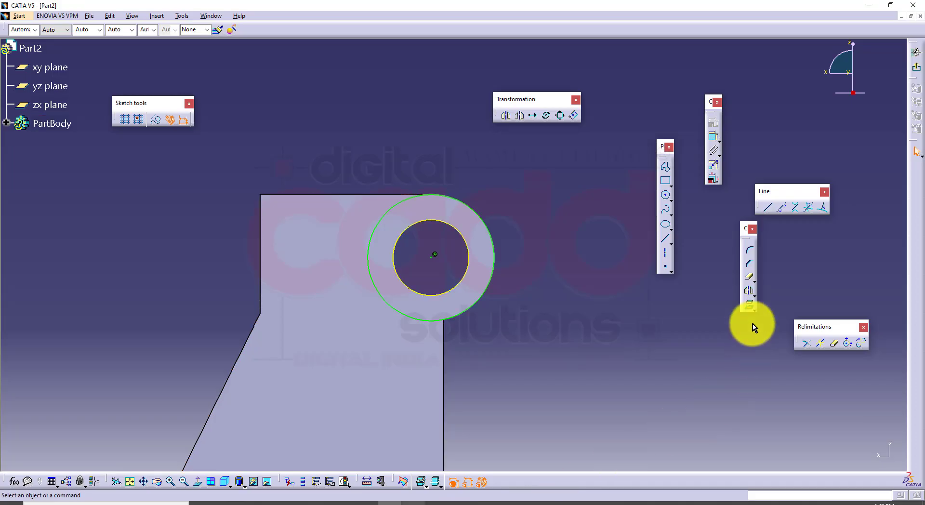
left_click(749, 305)
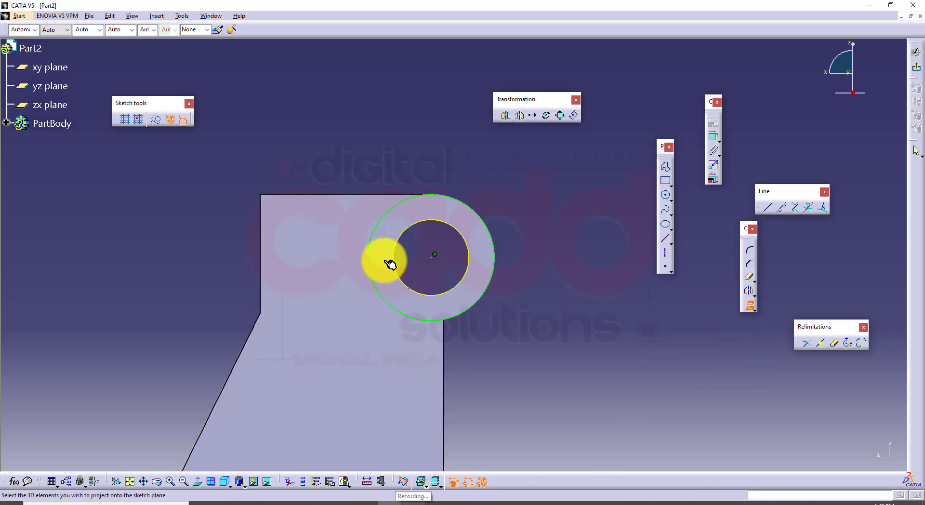
left_click(266, 234)
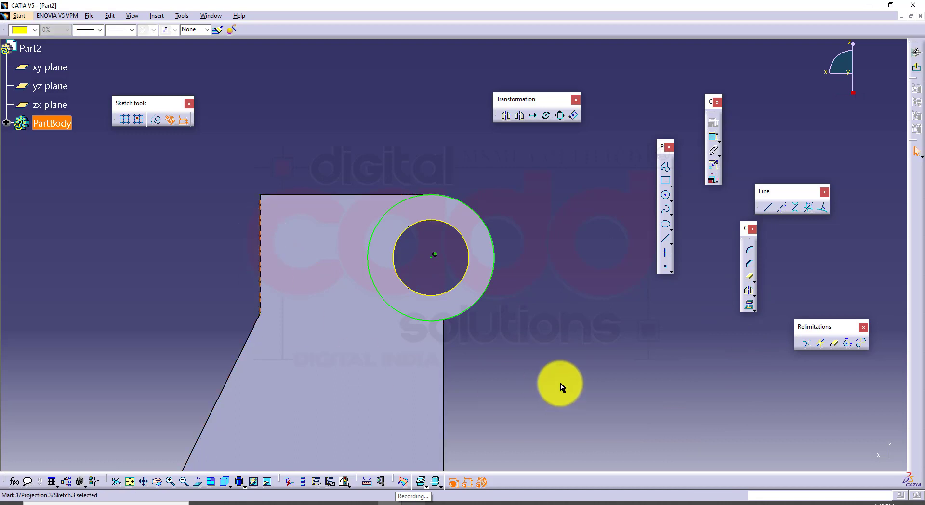
left_click(665, 169)
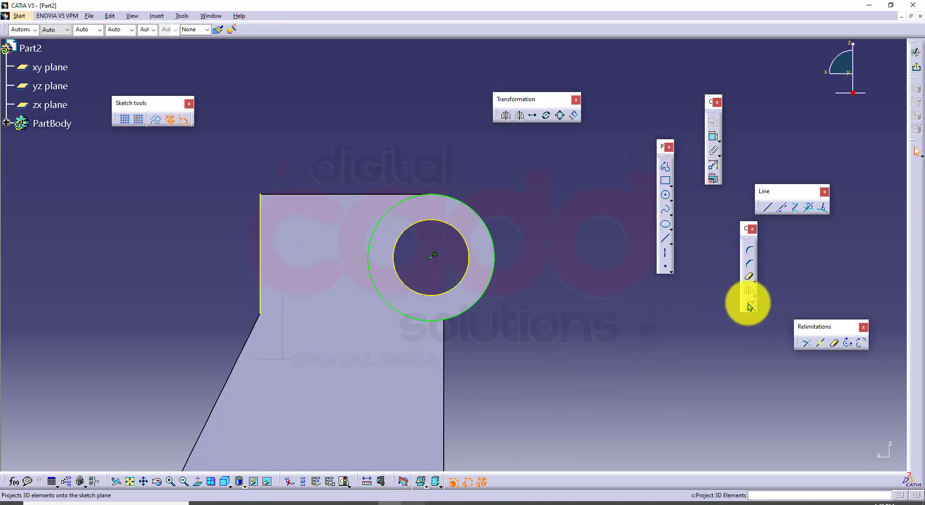
left_click(306, 195)
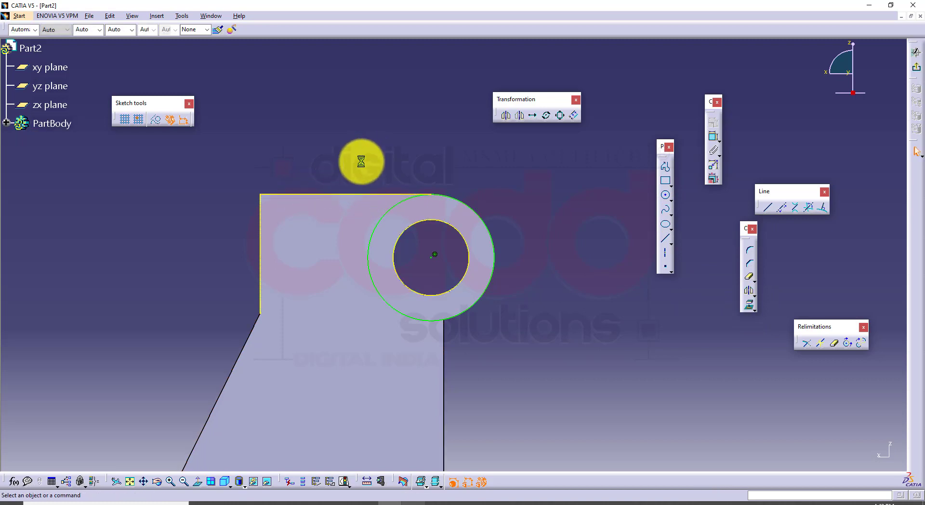
Draw a horizontal line from the projected vertical edge's lower end, and a vertical line about 47 mm long up to the top line.
left_click(665, 168)
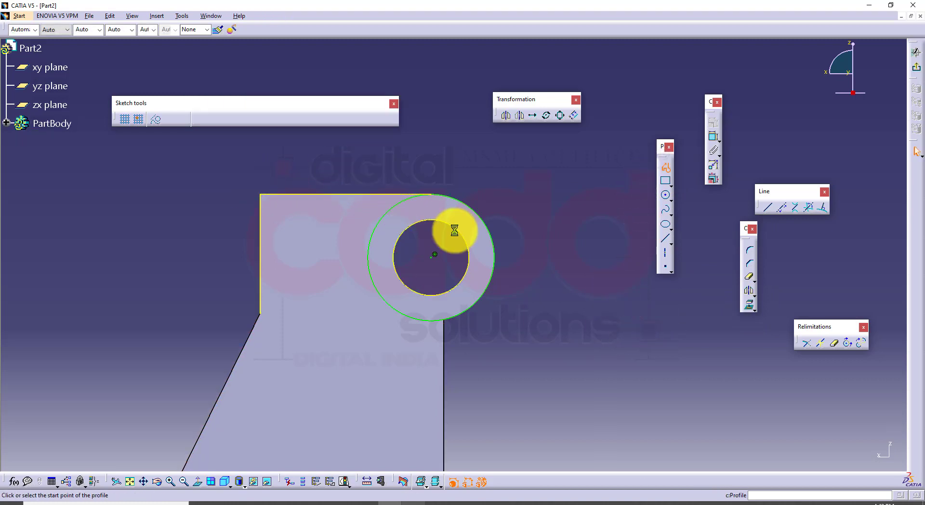
left_click(260, 314)
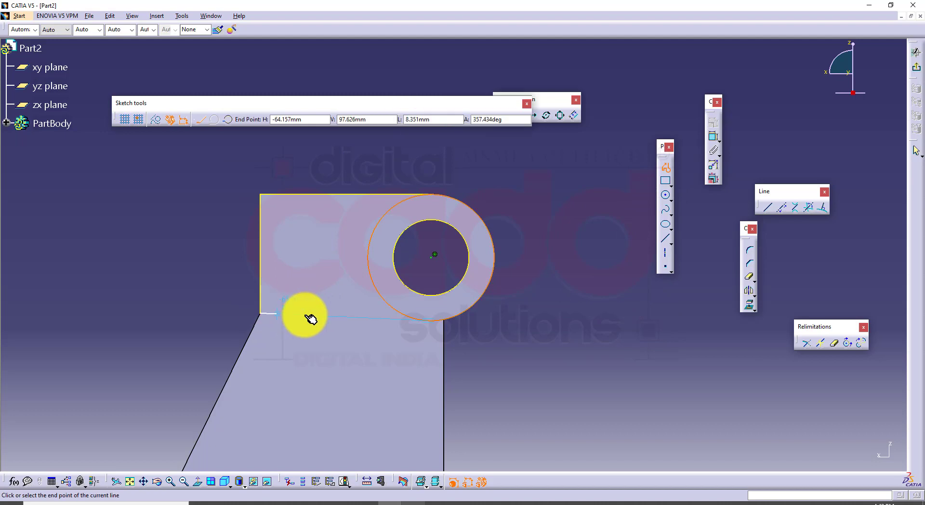
left_click(331, 312)
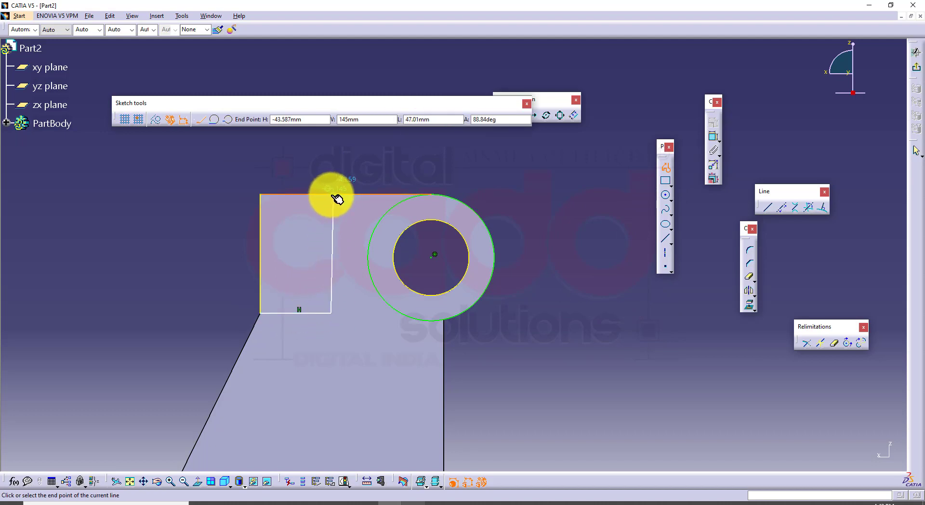
left_click(332, 195)
left_click(665, 166)
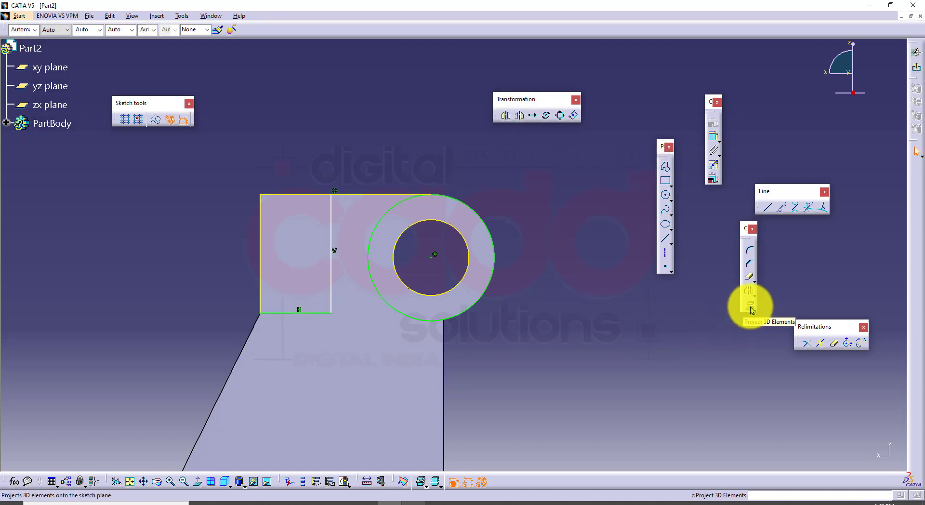
Check the block's width in drawing 145, dimension between the block's two vertical lines, and set it to 25 mm.
left_click(714, 136)
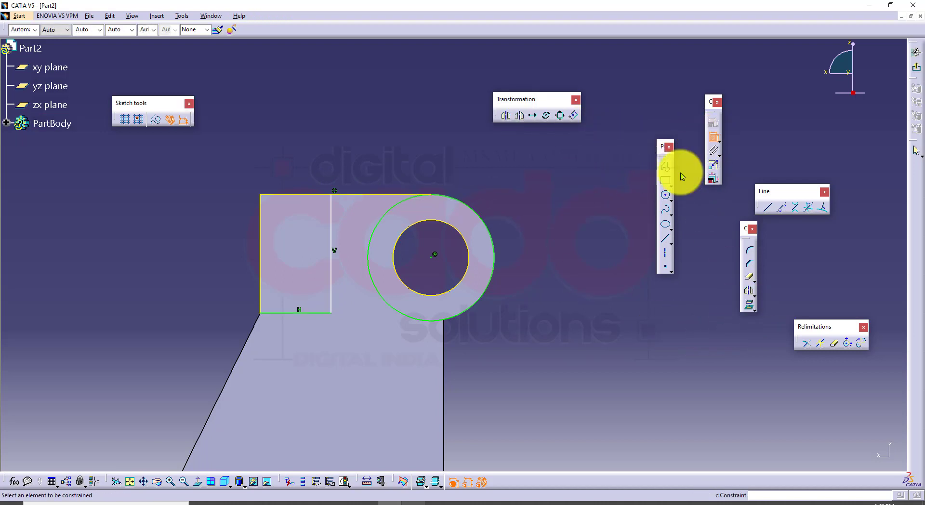
left_click(238, 501)
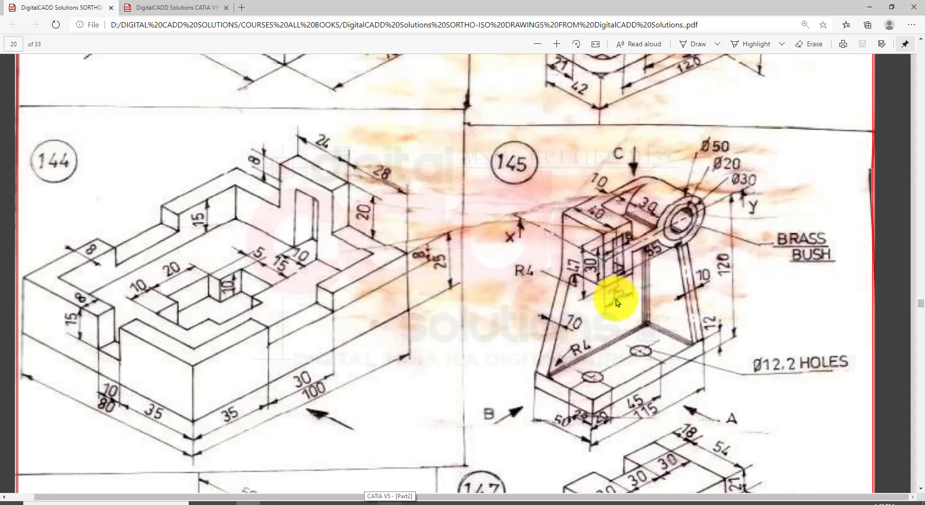
left_click(393, 502)
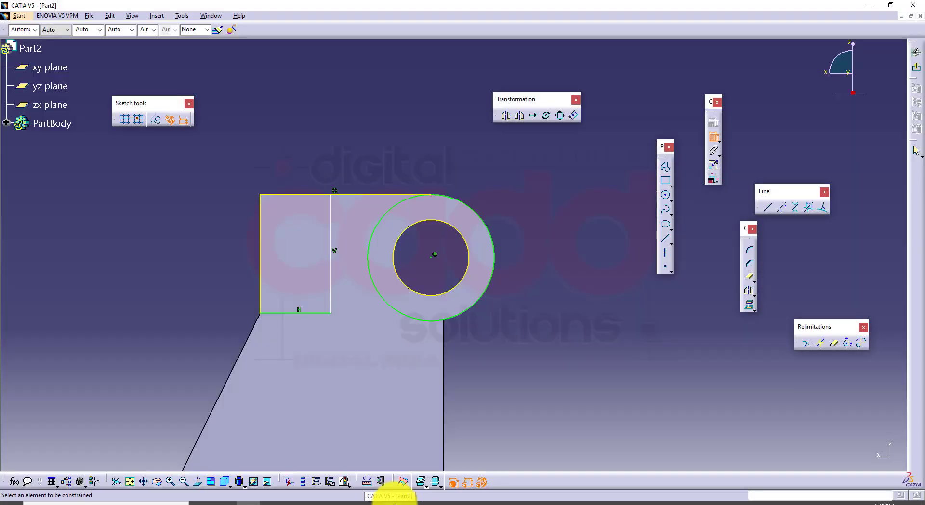
left_click(263, 219)
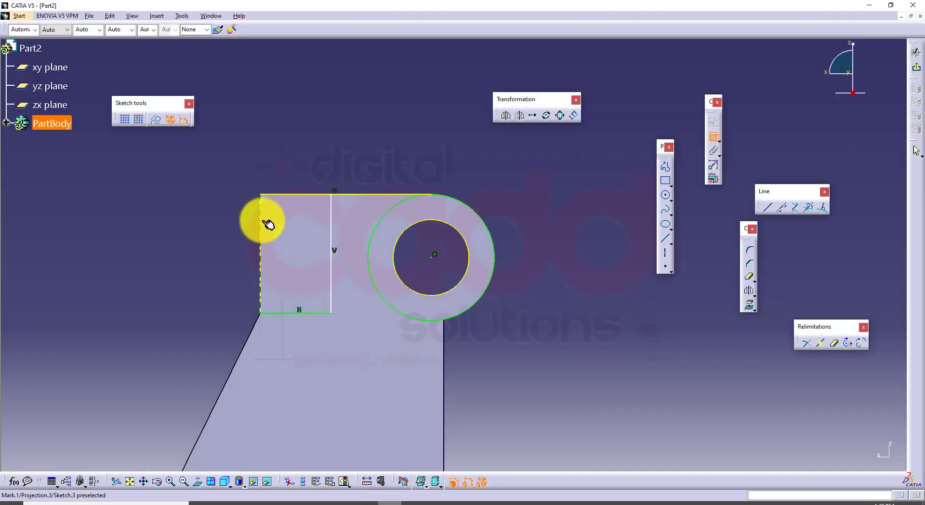
left_click(339, 220)
double_click(304, 150)
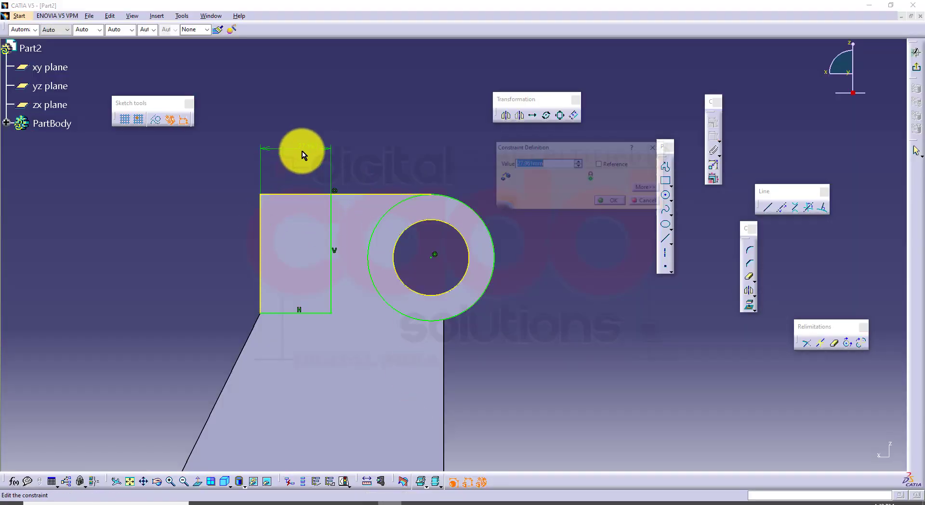
key("Return")
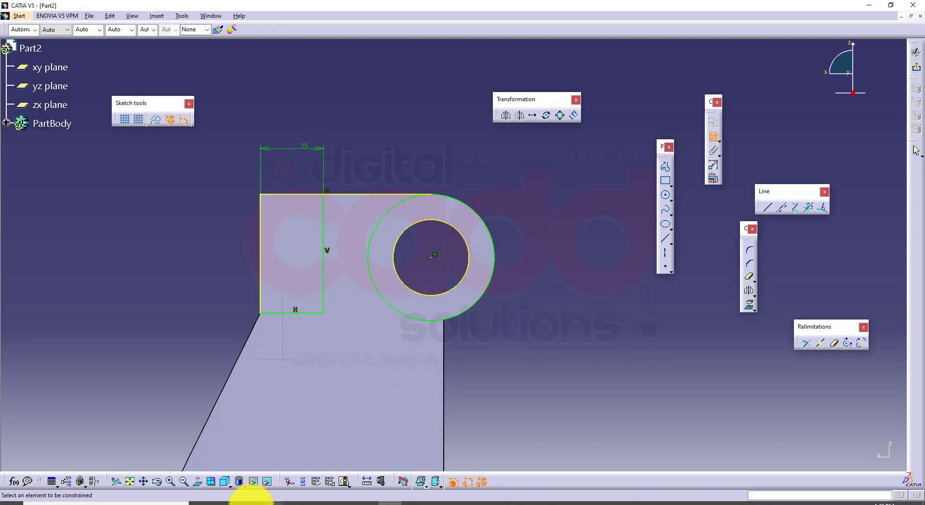
Check the web between block and boss in drawing 145, then draw a narrow centred rectangle bridging the block outline and boss circle.
left_click(278, 503)
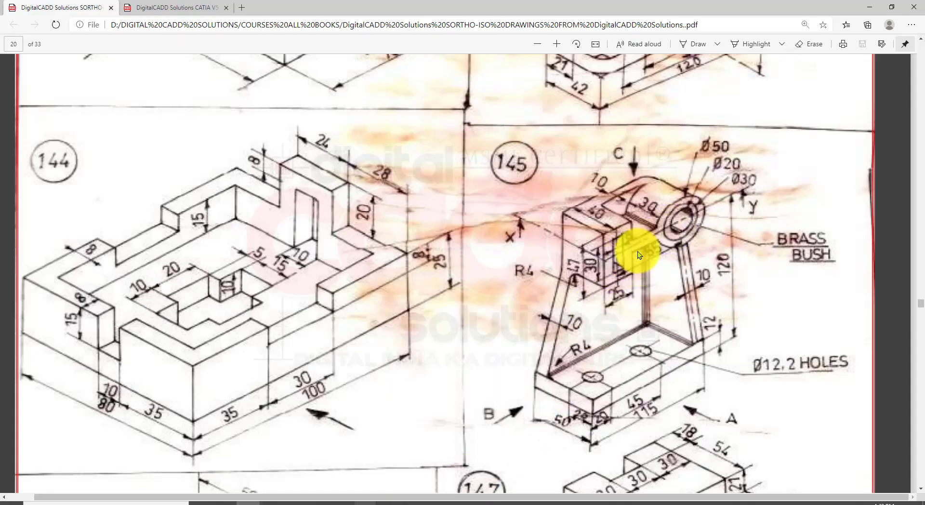
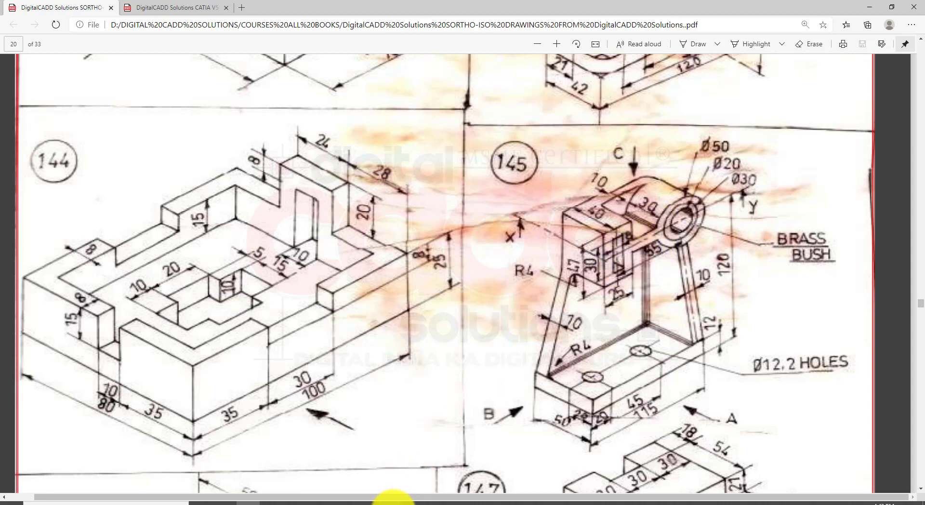
left_click(392, 502)
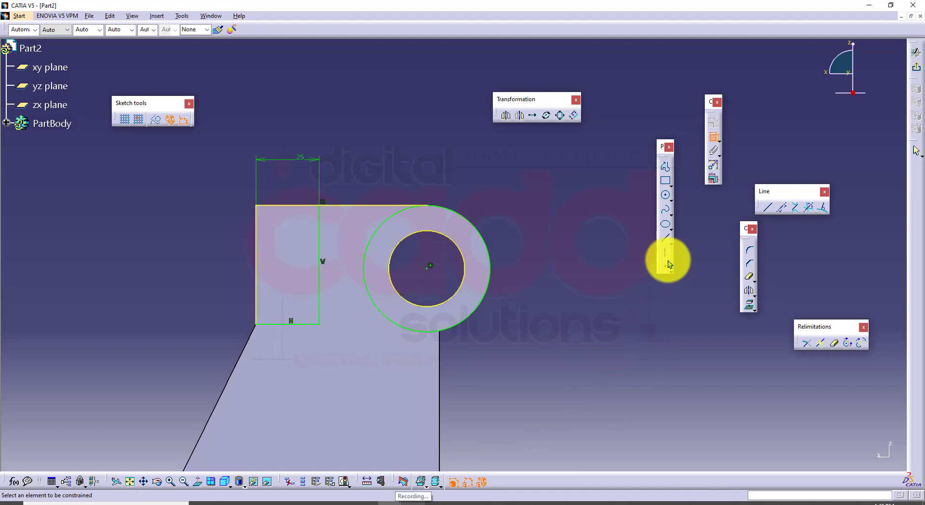
left_click(669, 184)
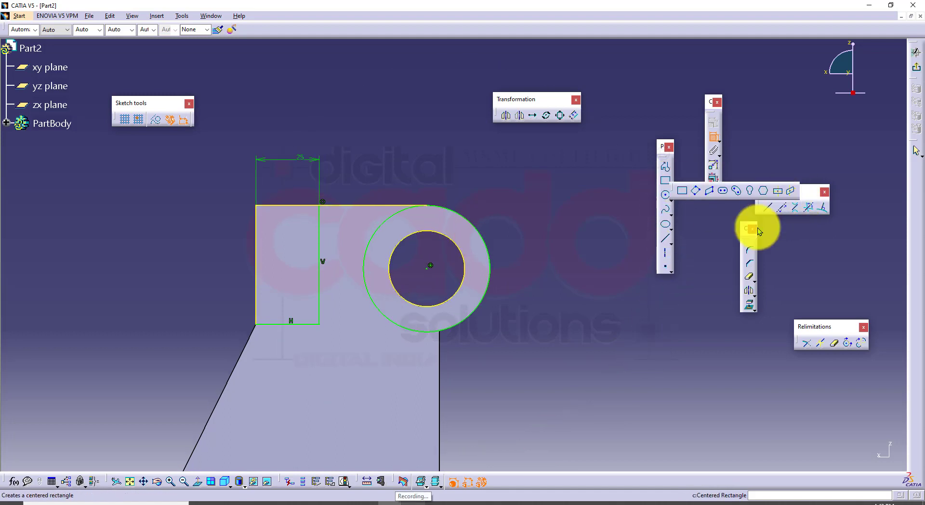
left_click(778, 191)
left_click(376, 275)
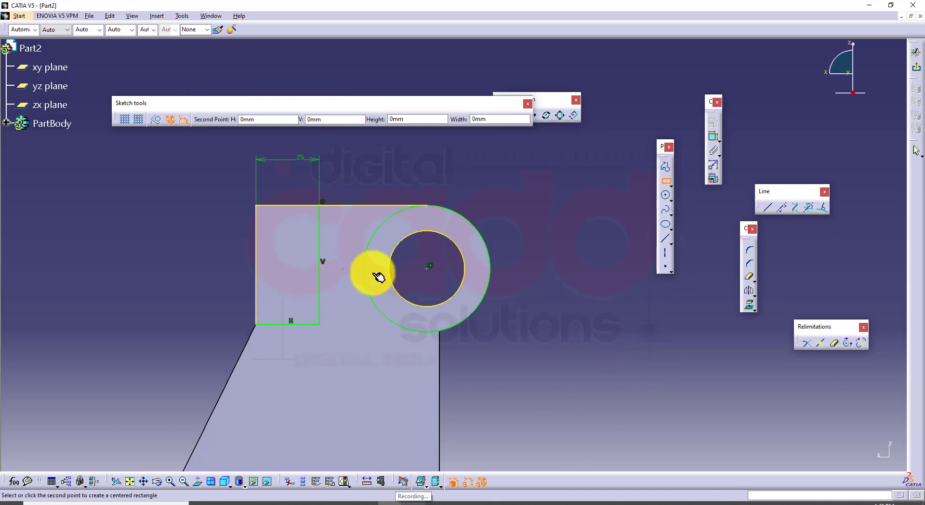
left_click(376, 278)
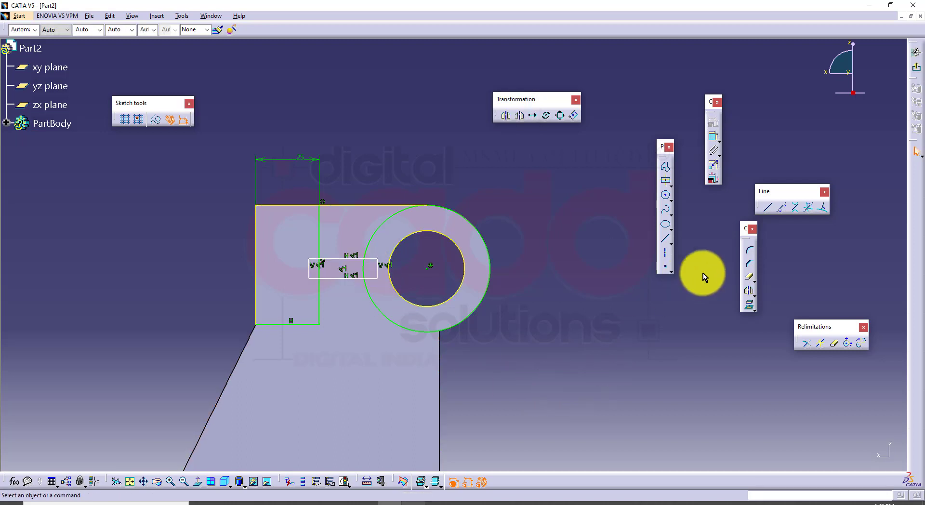
Dimension the distance between the web rectangle's two horizontal sides and set it to 8 mm.
left_click(713, 137)
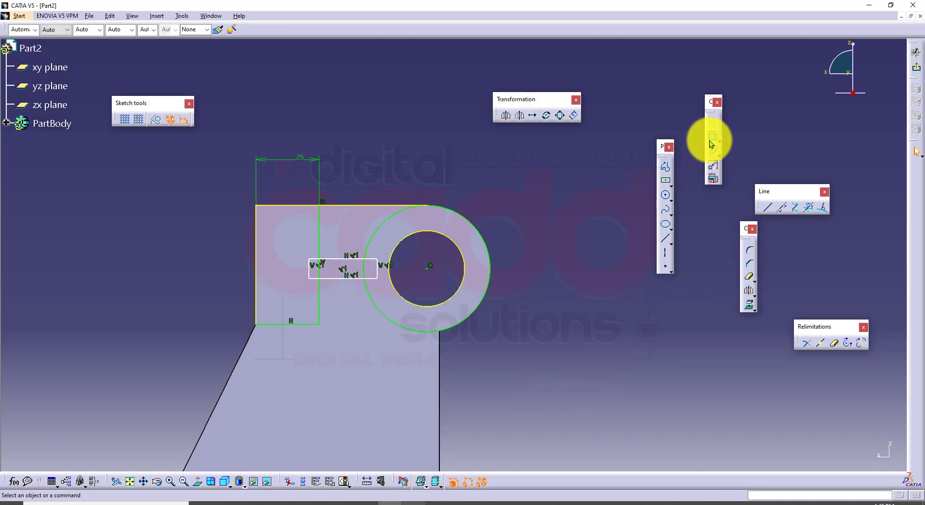
left_click(339, 258)
left_click(341, 280)
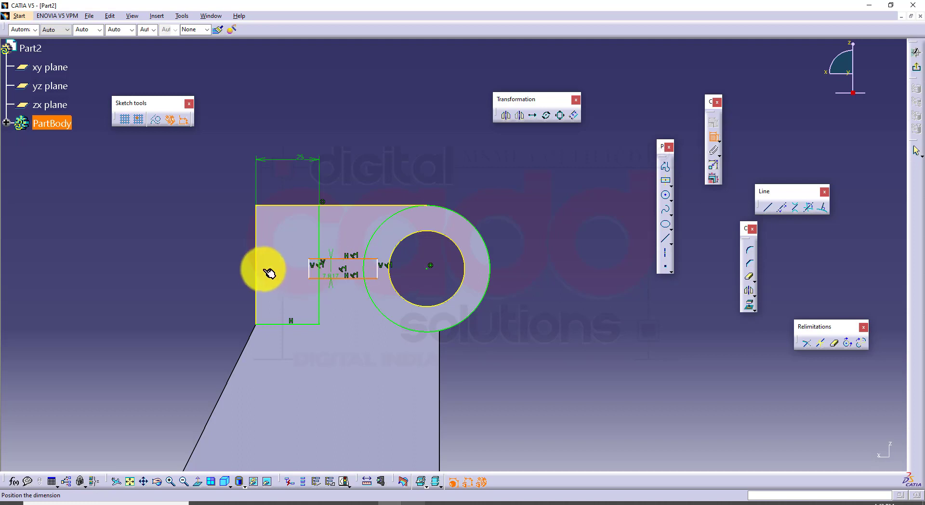
left_click(214, 268)
double_click(218, 268)
type("8mm")
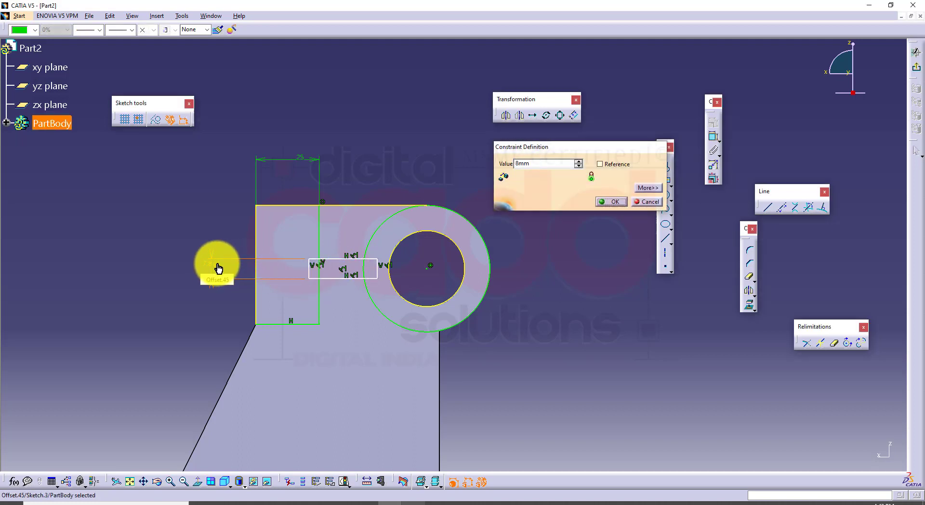
key("Return")
Dimension the distance from the boss circle's centre to the web rectangle's upper side and set it to 4 mm.
middle_click_drag(532, 357, 534, 294)
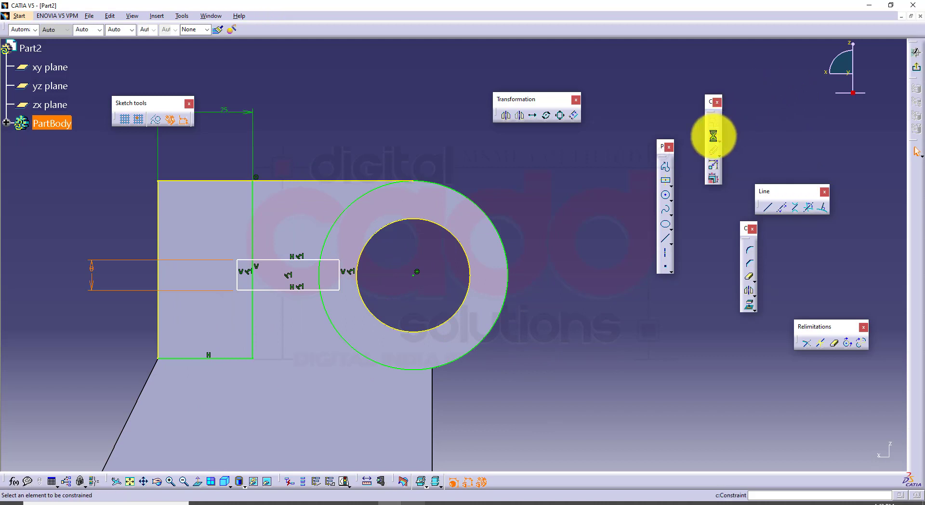
left_click(413, 275)
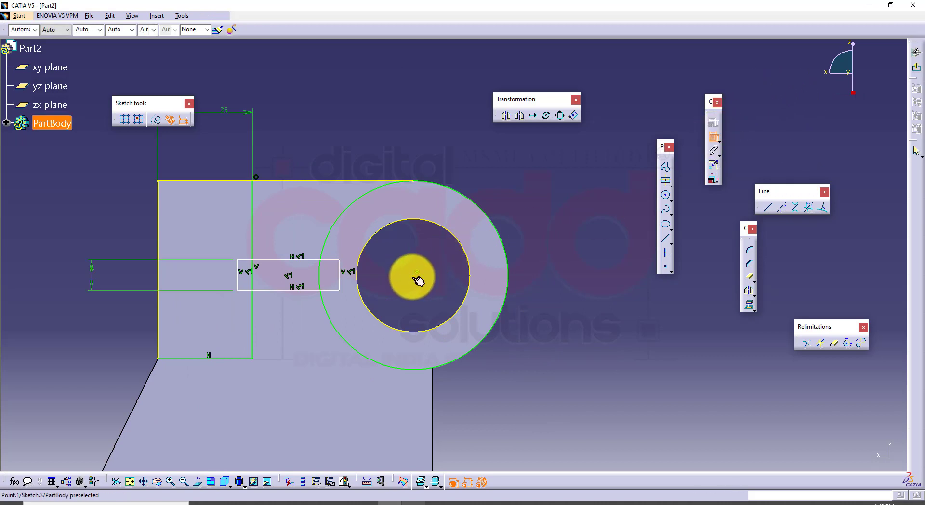
left_click(335, 261)
double_click(445, 265)
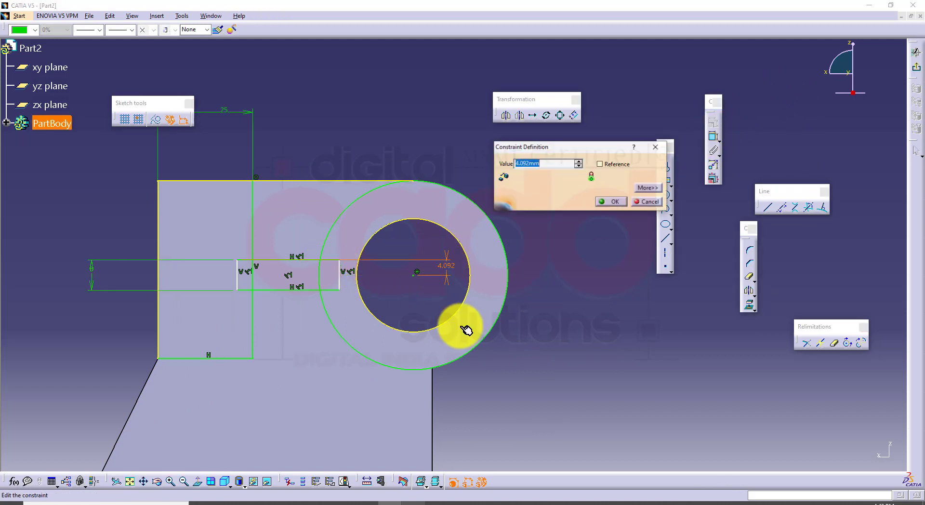
key("Return")
left_click(547, 418)
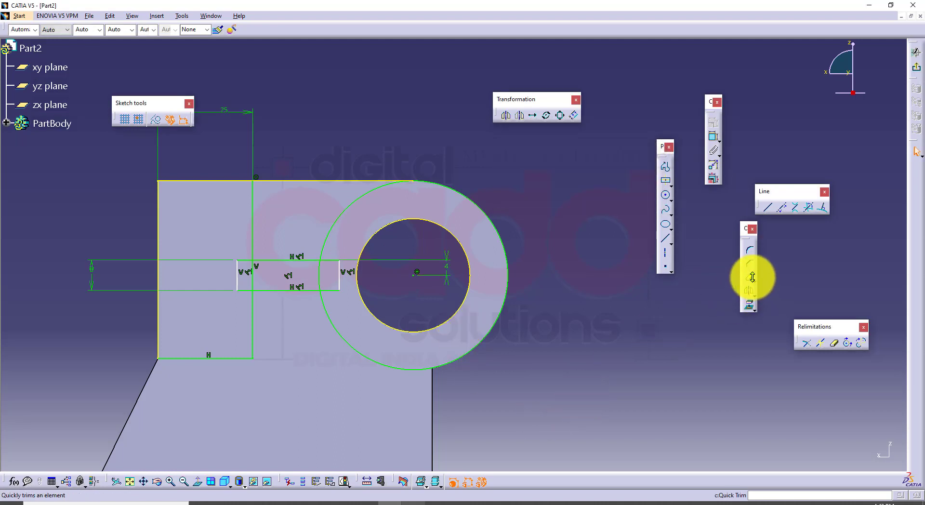
Quick-trim the web rectangle's overhanging ends, the boss circle and block edge segments inside the web, and the top line between block and boss.
left_click(750, 277)
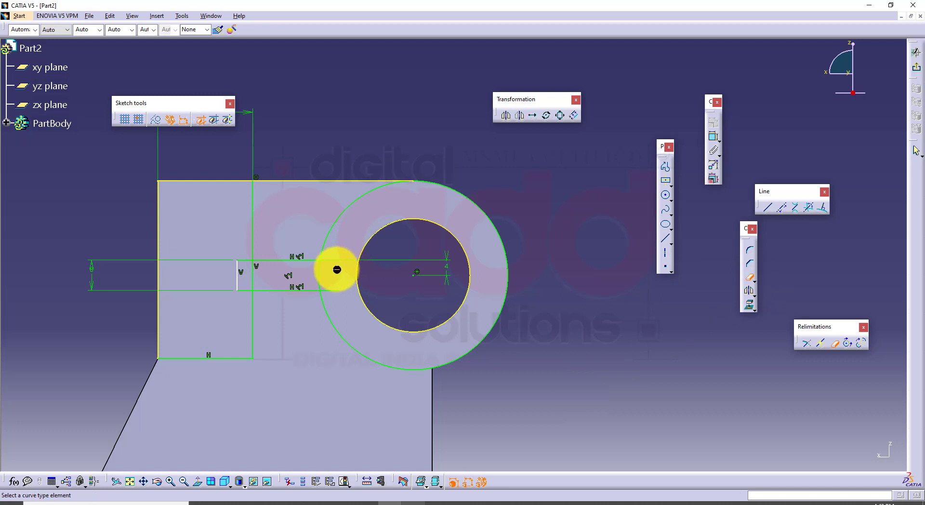
left_click(335, 260)
left_click(329, 290)
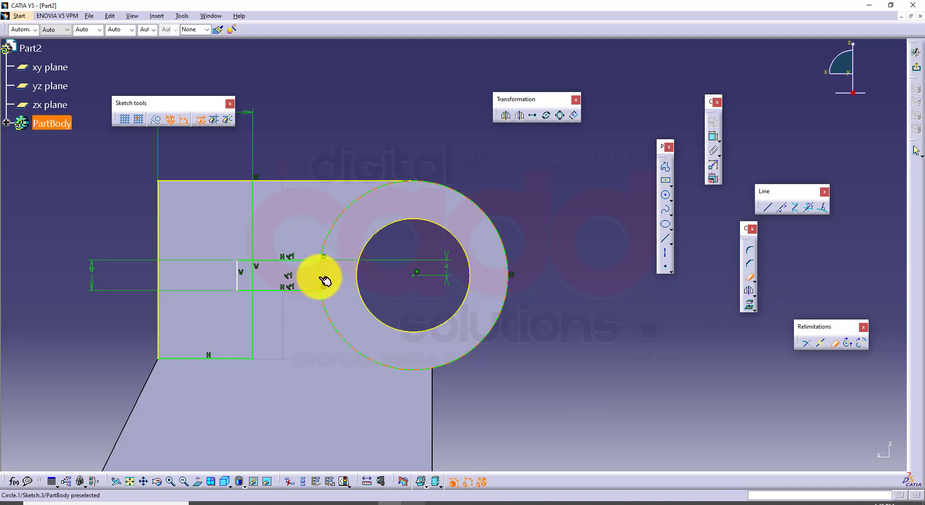
left_click(319, 279)
left_click(253, 279)
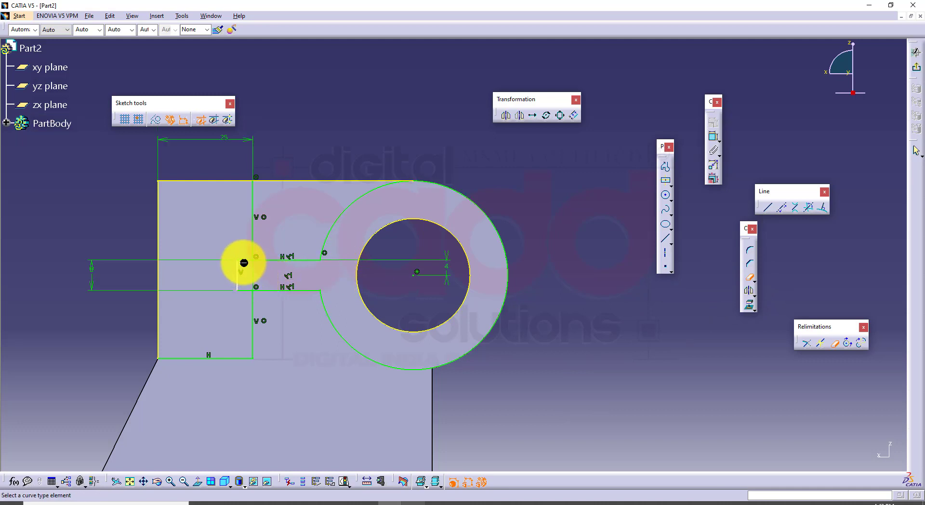
left_click(248, 261)
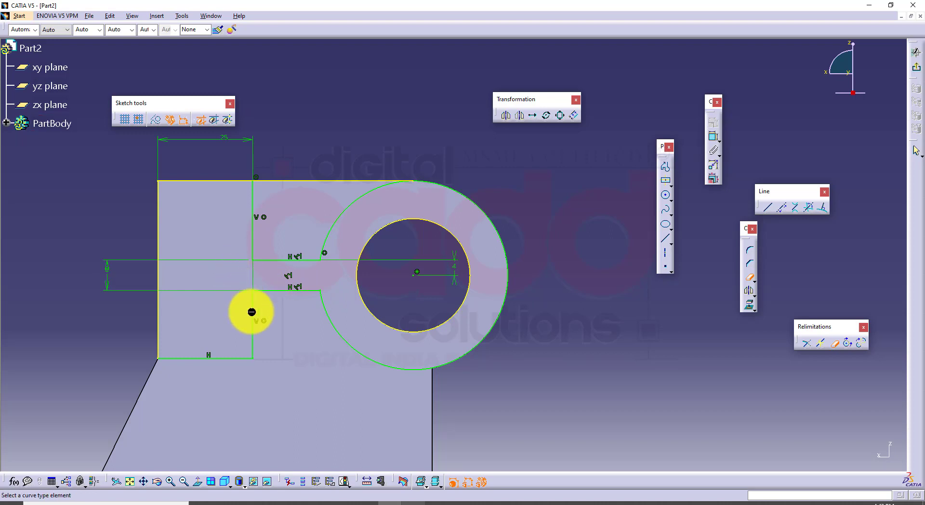
middle_click_drag(467, 324, 501, 318)
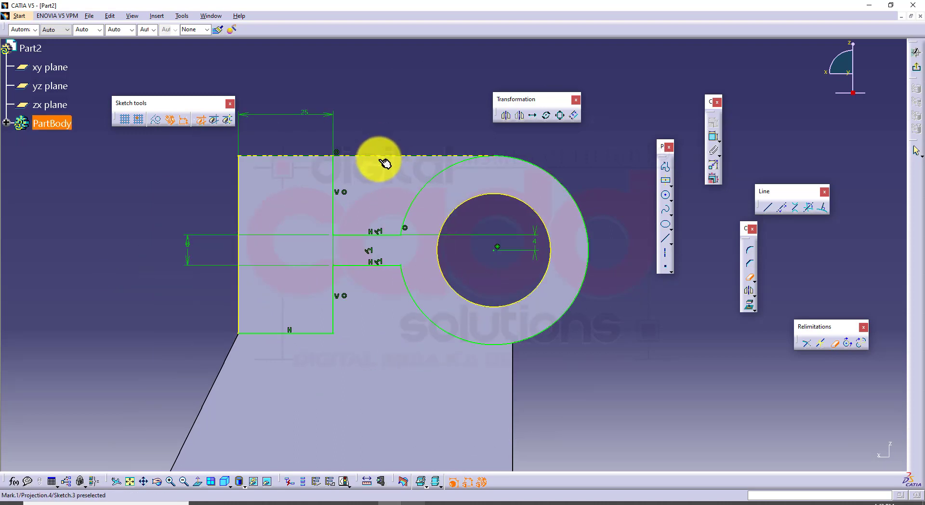
middle_click_drag(420, 120, 435, 137)
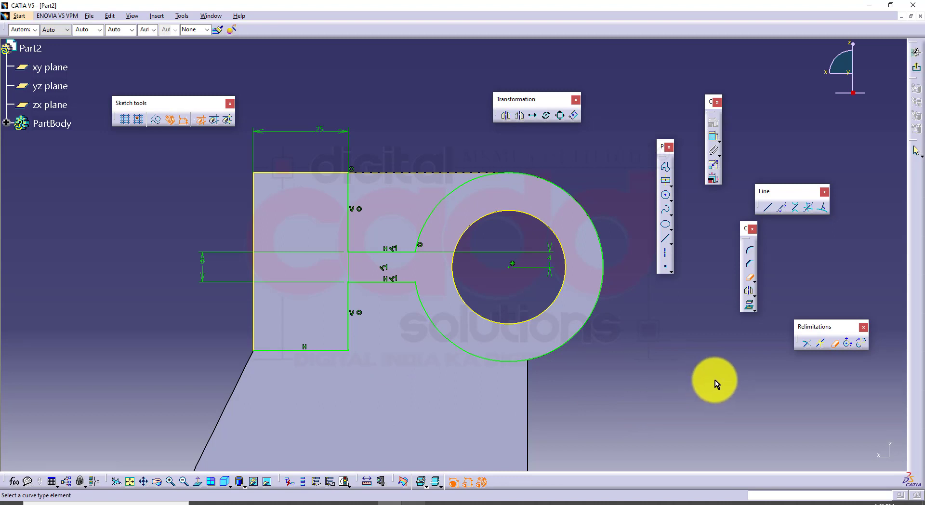
Exit the sketch and pad the block, web and boss profile 30 mm outward from the upright's face.
left_click(916, 73)
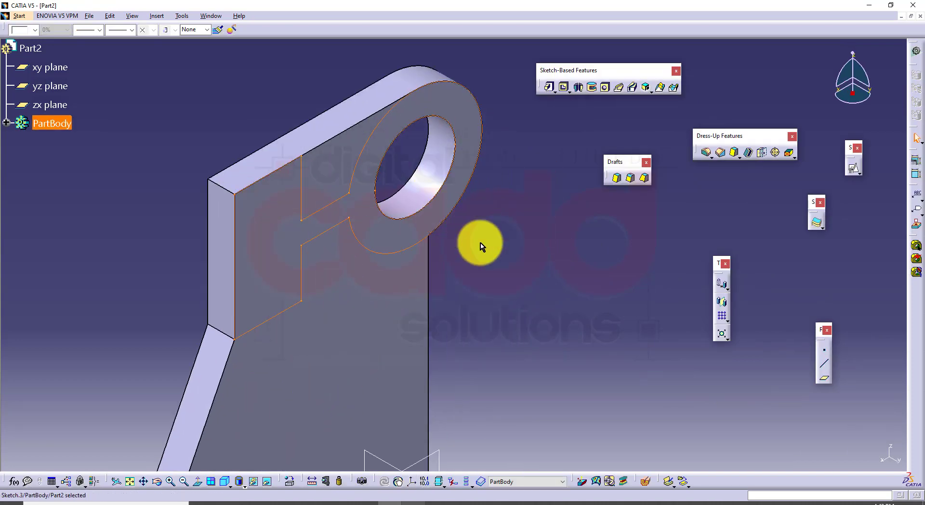
left_click(549, 89)
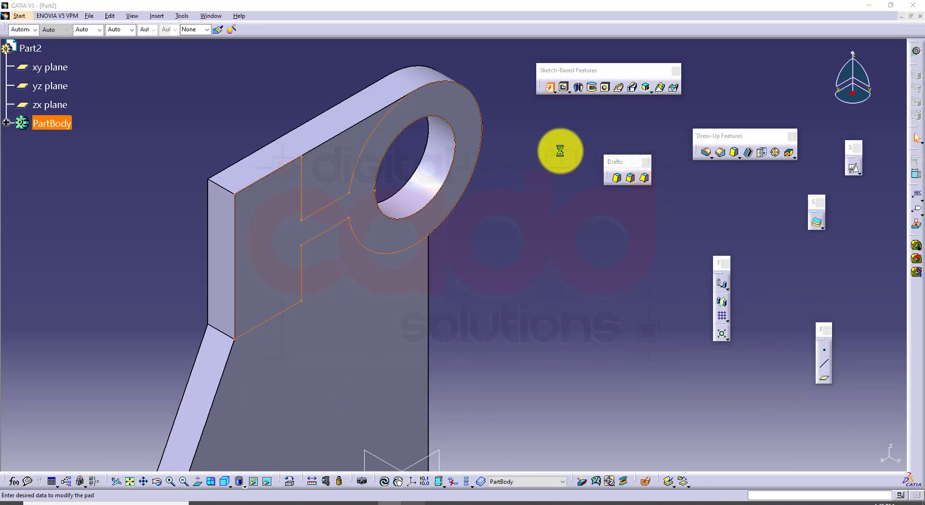
type("30")
key("Return")
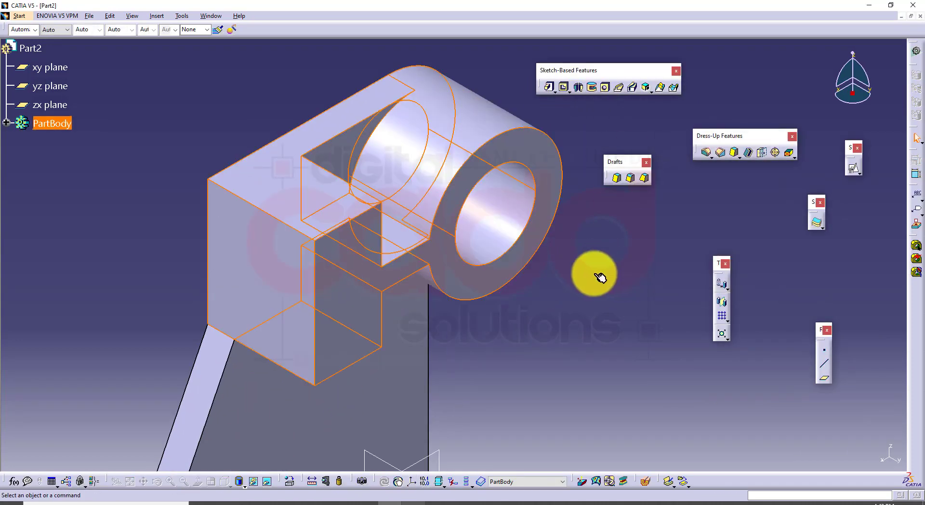
left_click(593, 274)
middle_click_drag(554, 310, 492, 268)
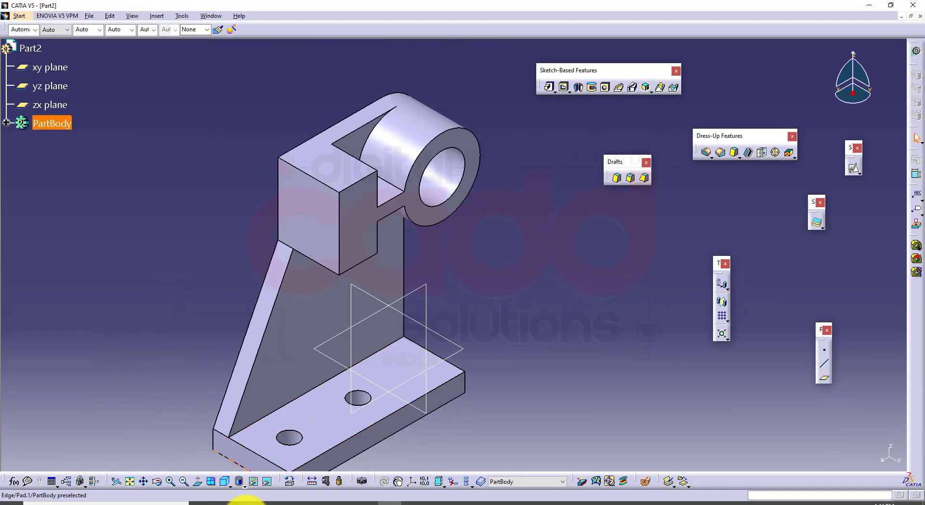
Check the bracket in drawing 145, then measure the block's depth in CATIA between its back and front top edges.
left_click(248, 503)
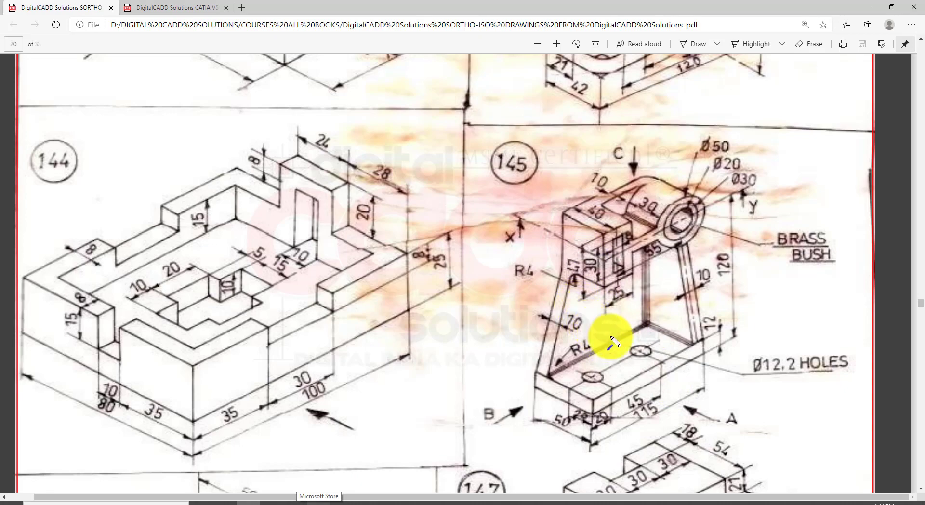
left_click_drag(620, 338, 592, 315)
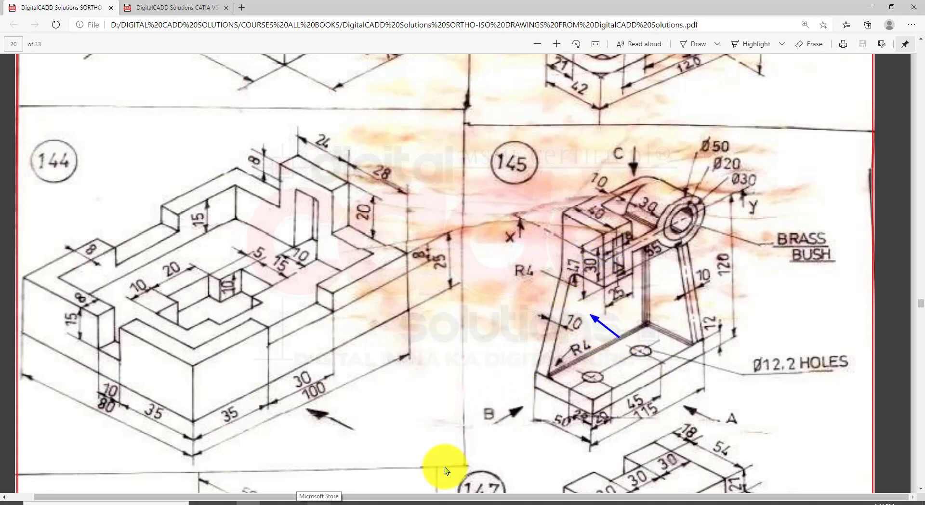
left_click(385, 502)
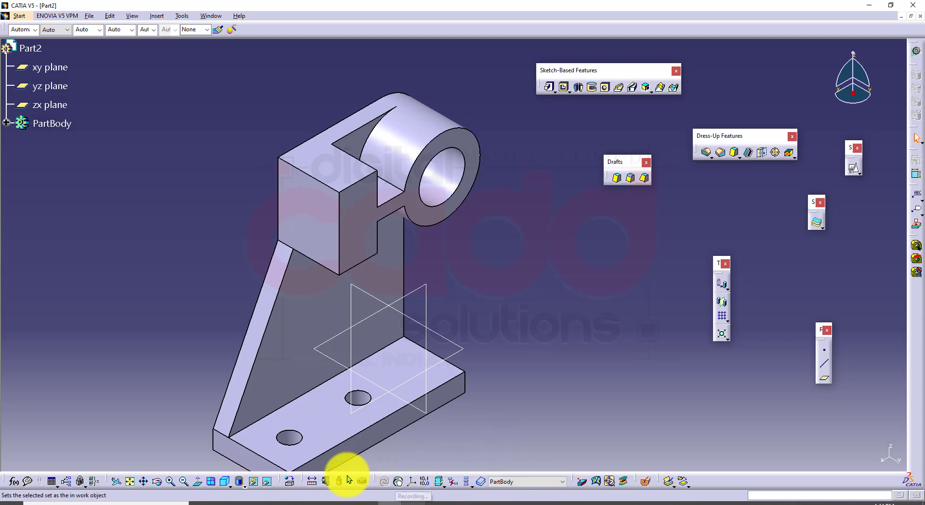
left_click(312, 481)
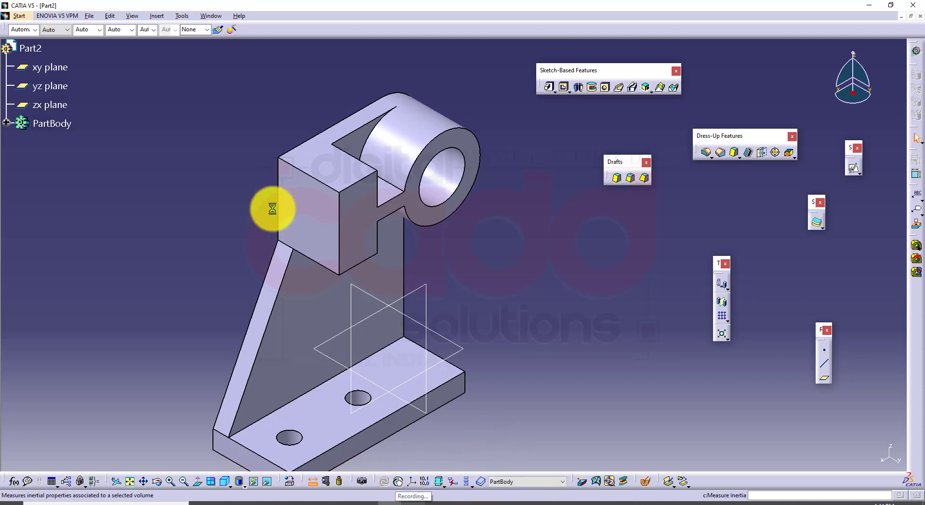
left_click(292, 150)
left_click(369, 185)
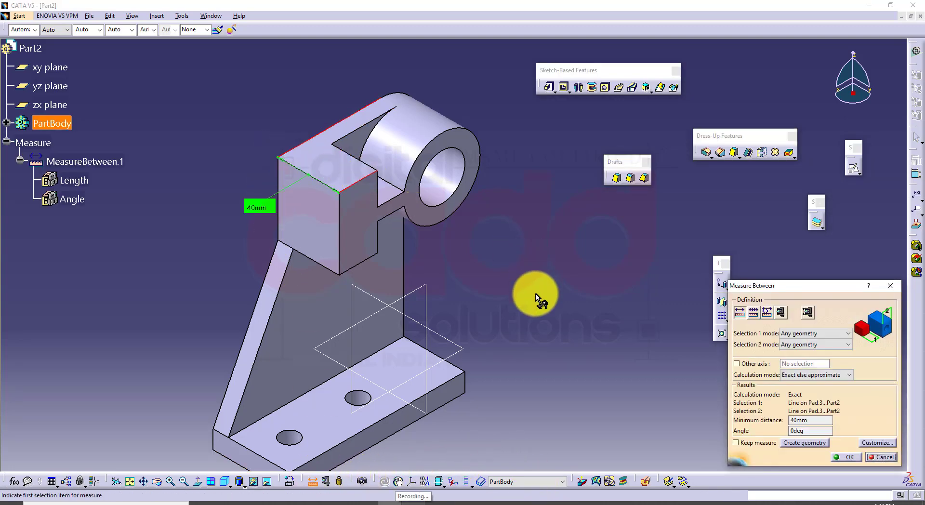
key("Escape")
Start a positioned sketch on the padded block's front face and draw a vertical rectangle about 10 by 32 mm inside the block.
middle_click_drag(447, 308, 440, 322)
left_click(339, 231)
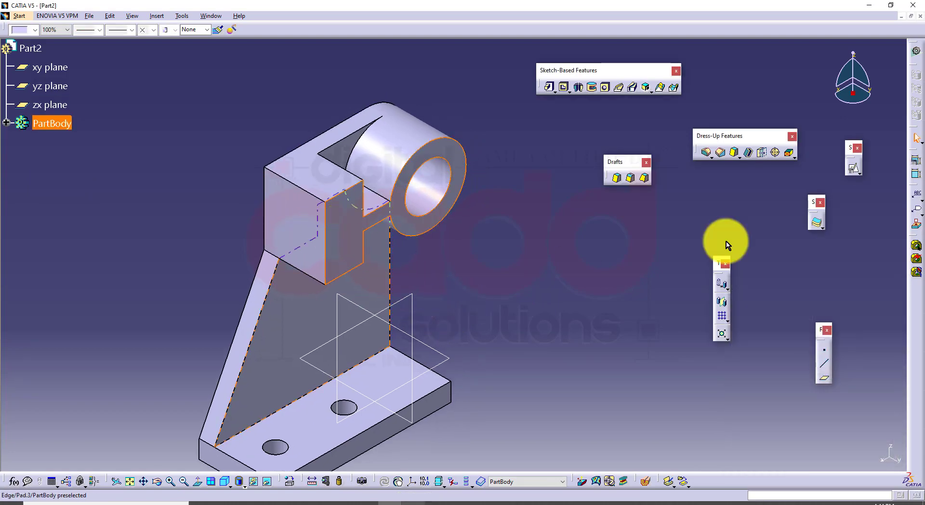
left_click(851, 168)
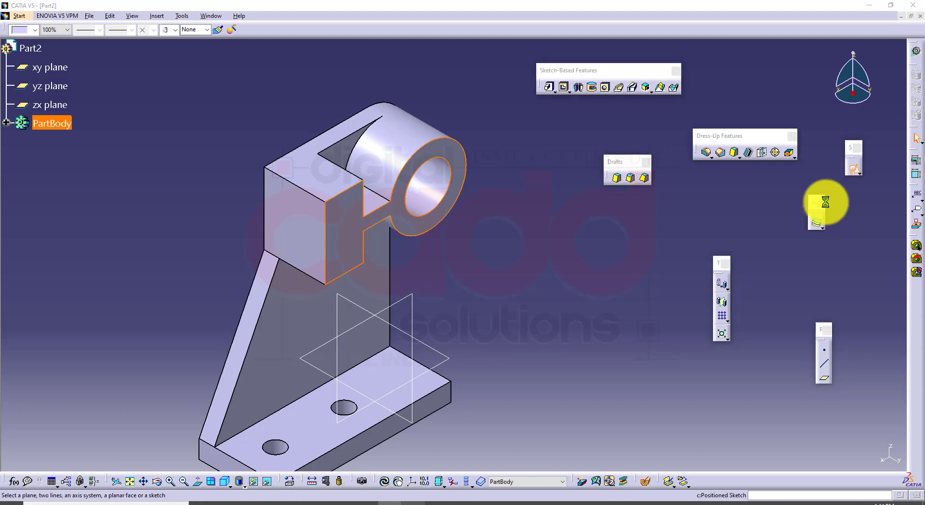
left_click(579, 401)
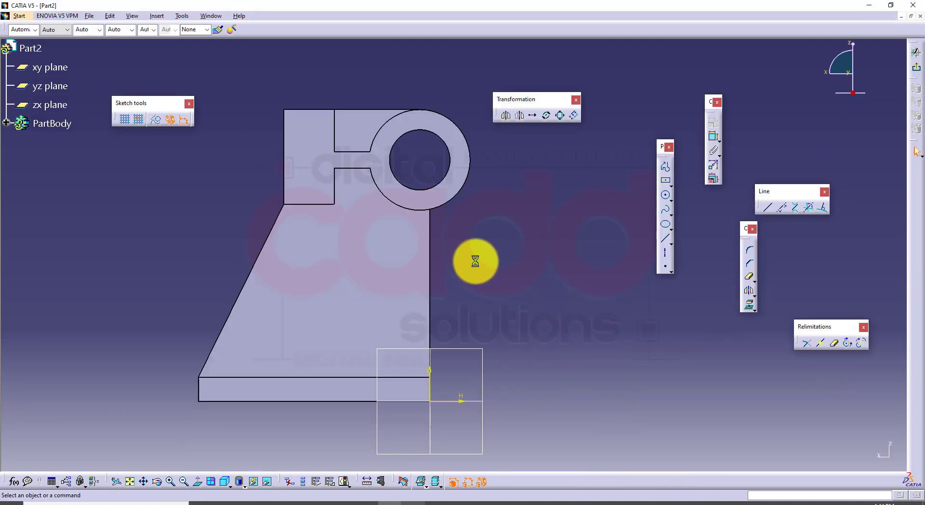
mouse_move(476, 264)
middle_mouse_down()
mouse_move(506, 347)
mouse_move(509, 316)
mouse_move(566, 304)
middle_mouse_up()
middle_click_drag(566, 305, 609, 370)
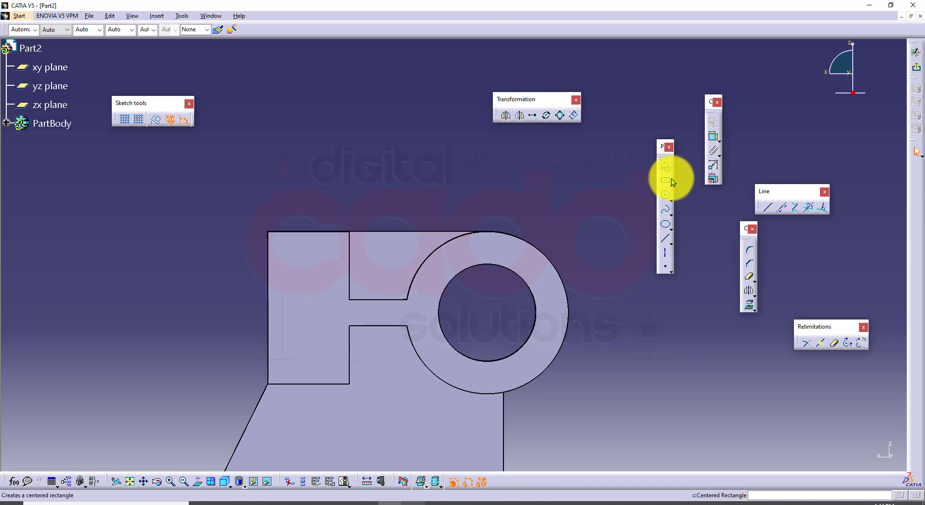
left_click(672, 186)
left_click(685, 187)
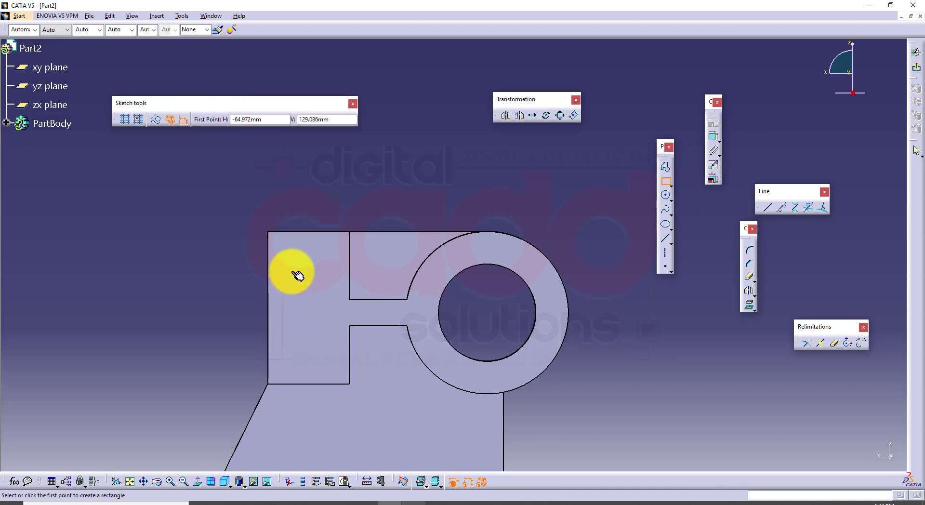
left_click(289, 258)
left_click(323, 360)
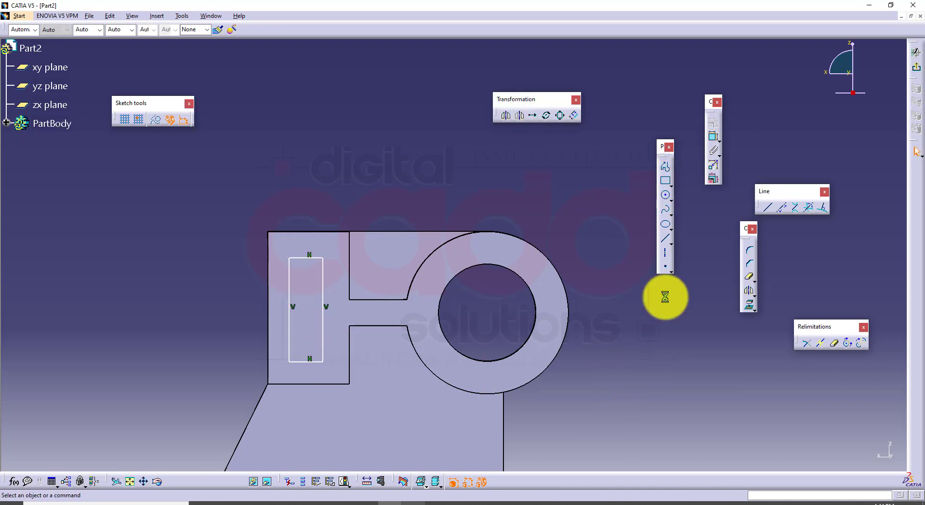
Dimension the new rectangle's height and set it to 30 mm.
left_click(711, 137)
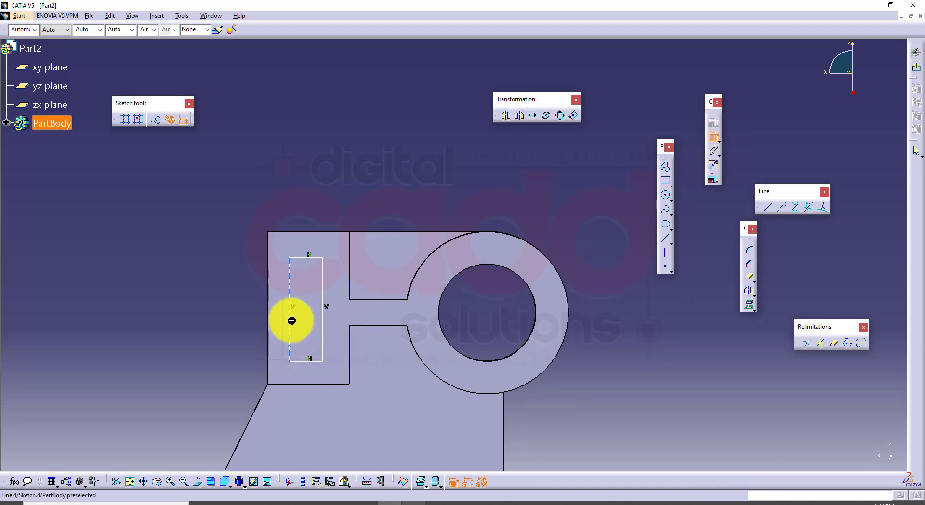
left_click(289, 319)
double_click(241, 314)
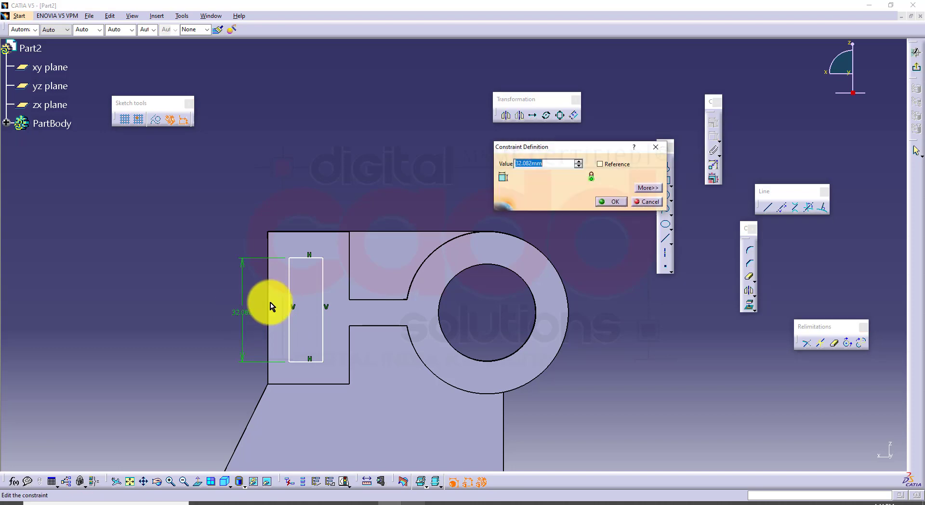
type("30")
key("Return")
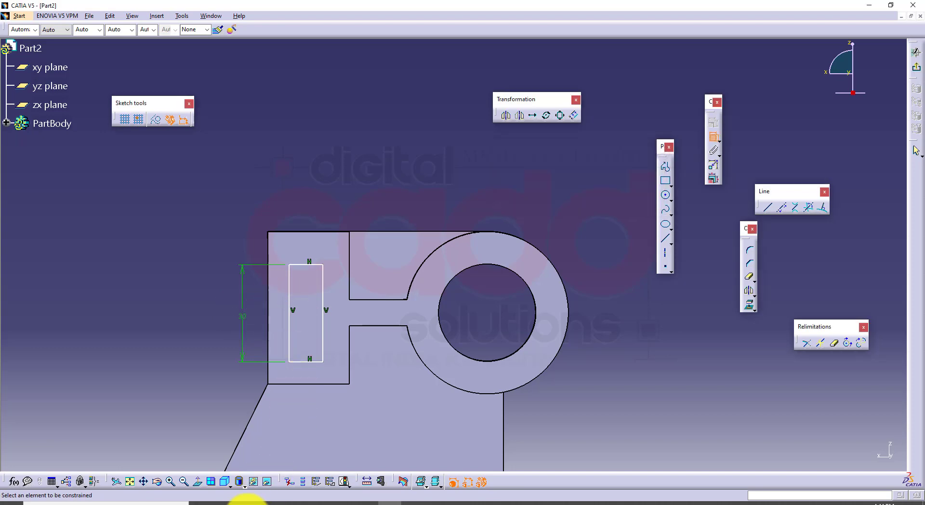
Check the block's slot in drawing 145, then dimension the rectangle's width in CATIA and set it to 8 mm.
left_click(248, 501)
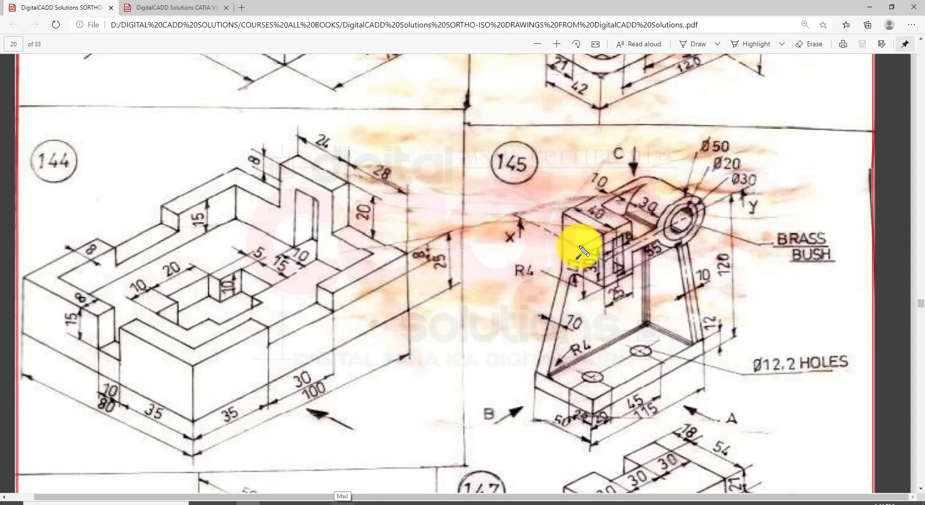
left_click_drag(580, 246, 591, 260)
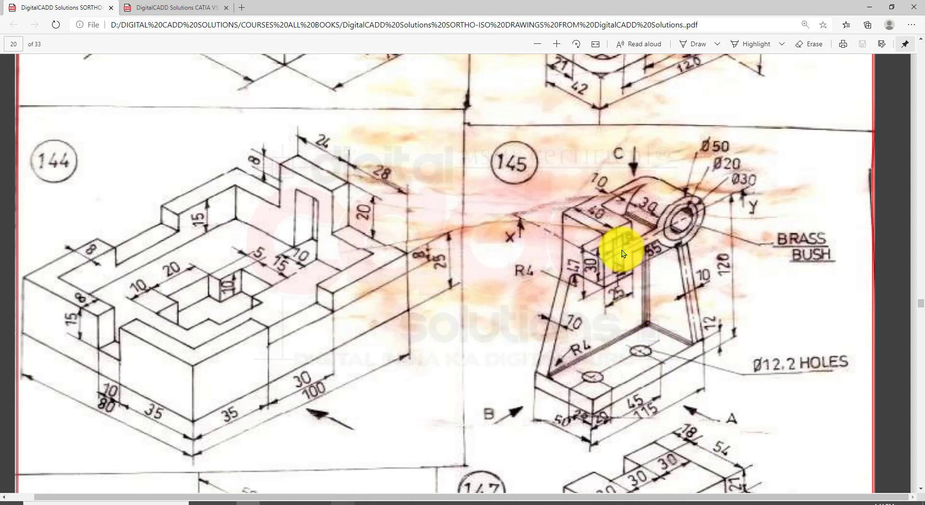
left_click(392, 501)
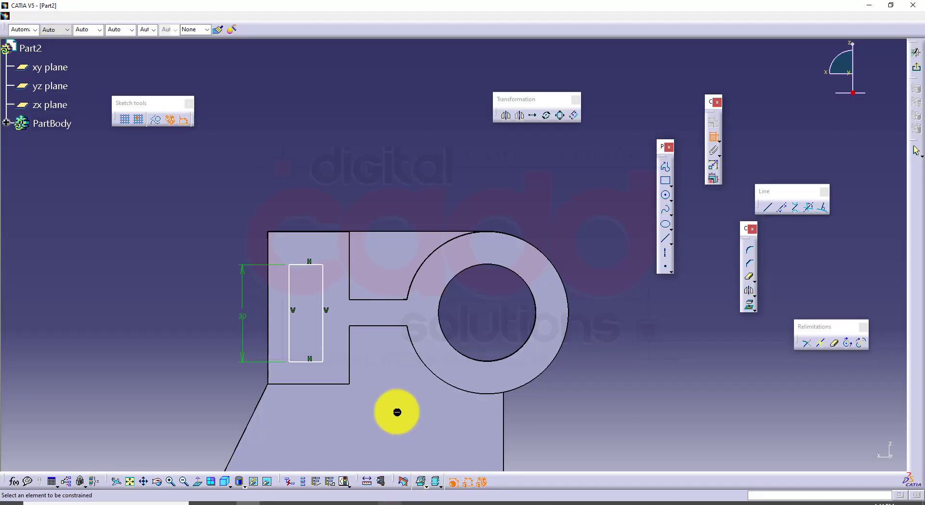
left_click(308, 265)
double_click(301, 187)
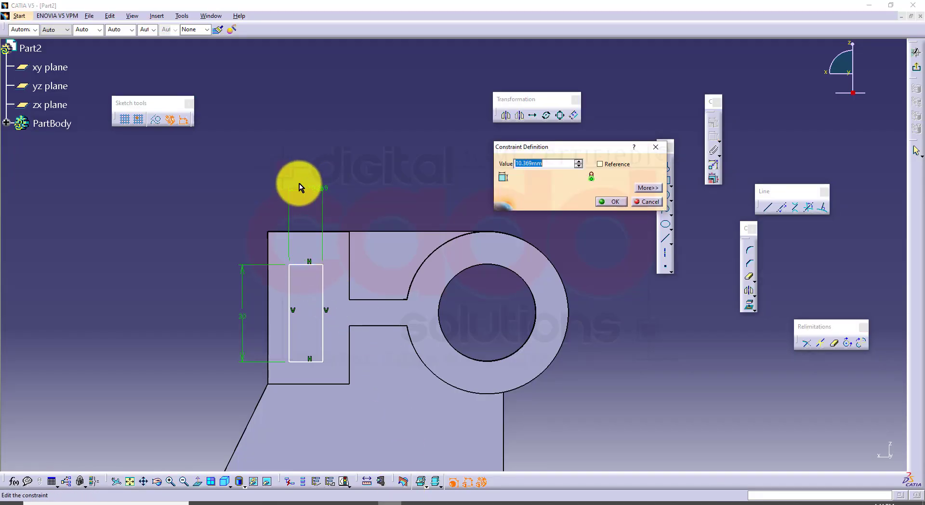
key("Return")
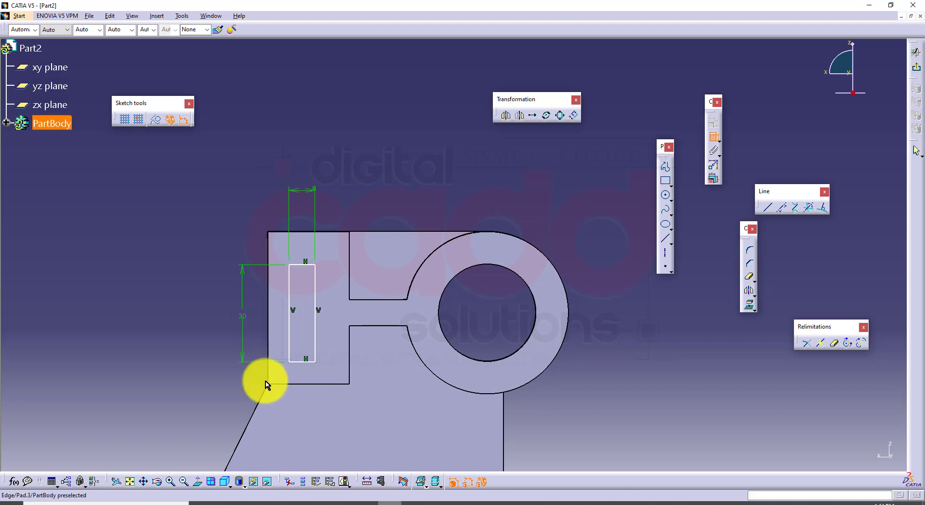
Dimension the slot rectangle's outer vertical side from the block's outer vertical edge and set the distance to 17/2 (8.5 mm).
middle_click_drag(315, 357, 324, 333)
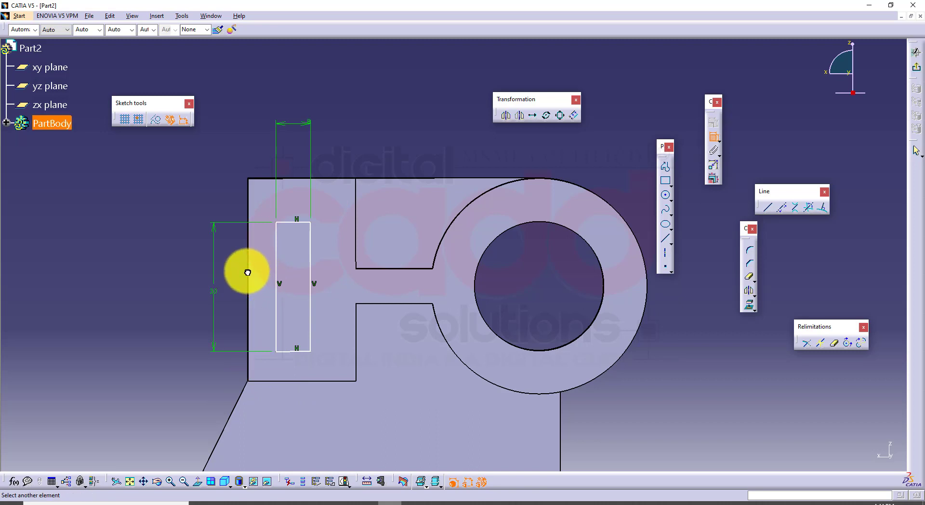
left_click(270, 273)
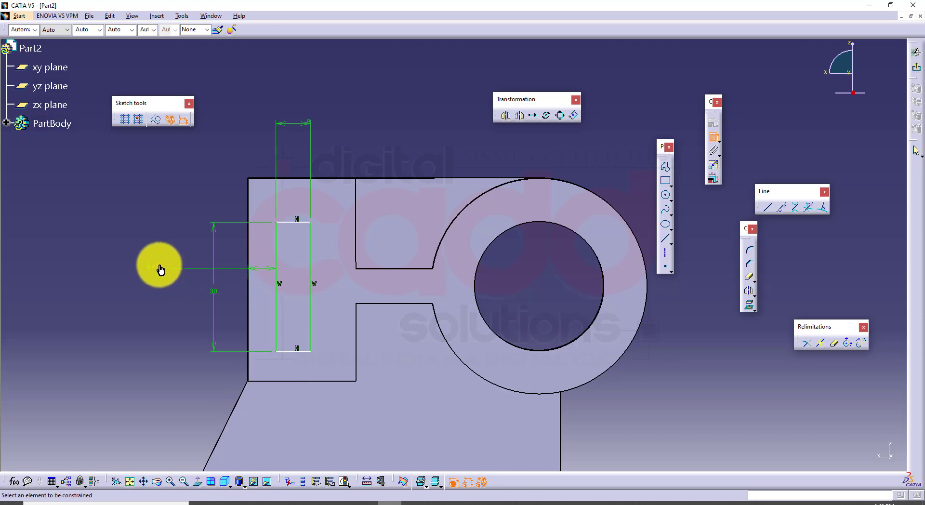
double_click(161, 270)
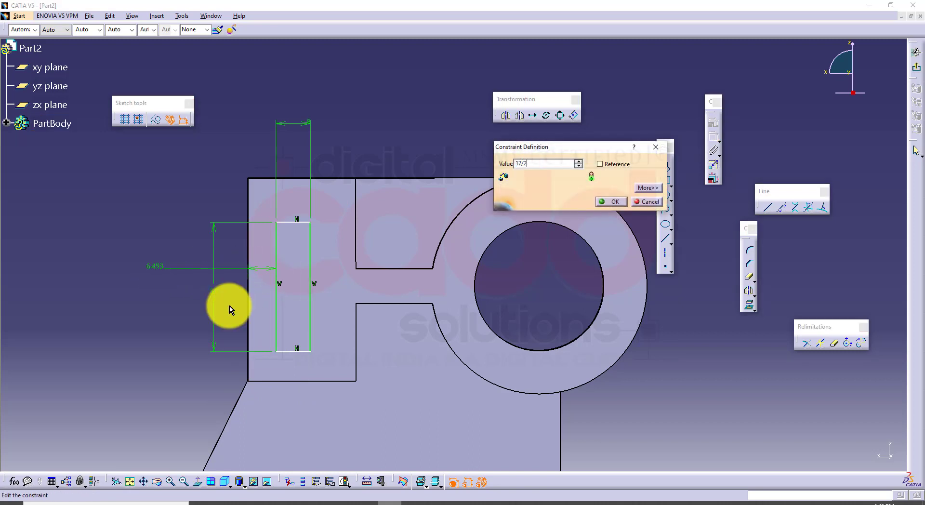
key("Return")
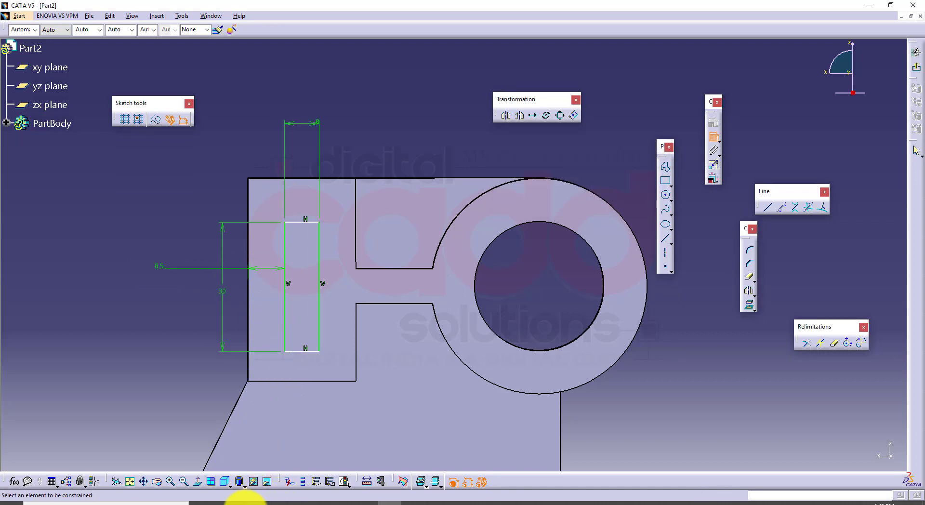
Check the slot in drawing 145, then dimension the rectangle's upper side from the block's top edge in CATIA as 17/2 (8.5 mm).
left_click(244, 502)
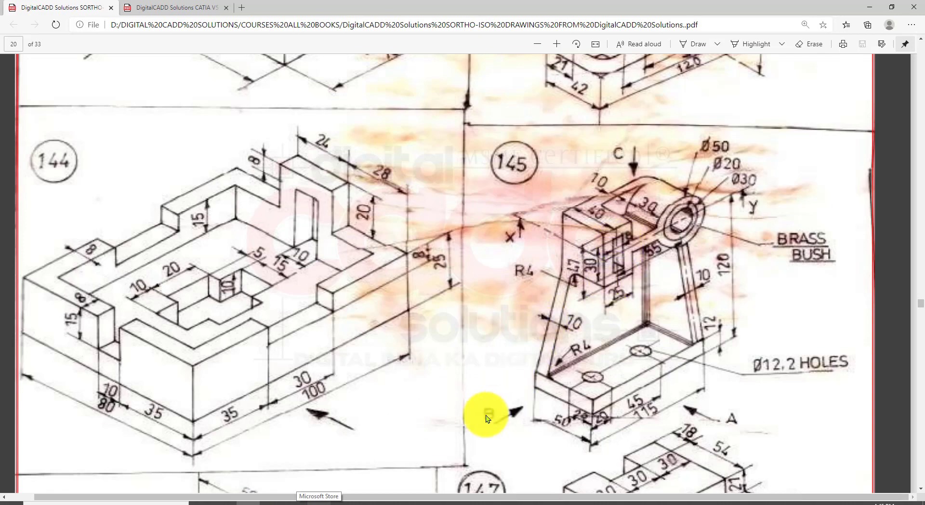
left_click(400, 502)
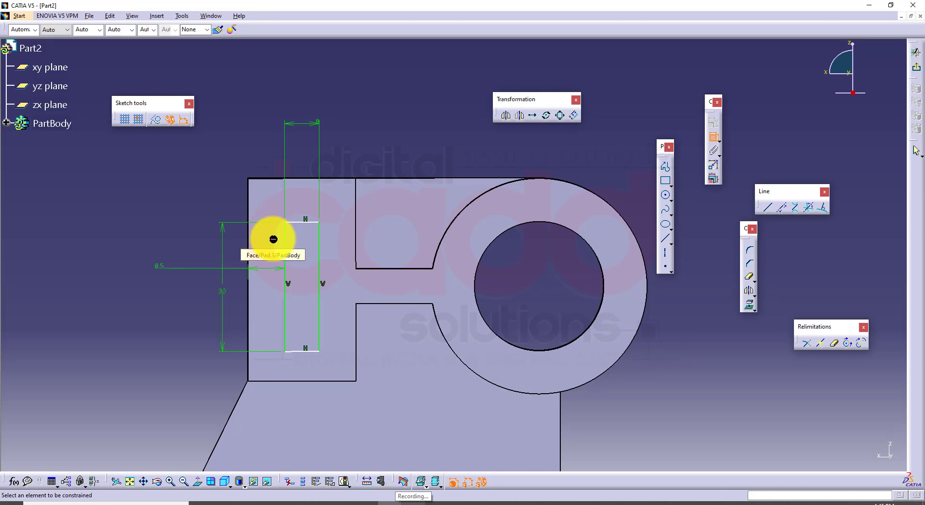
left_click(301, 180)
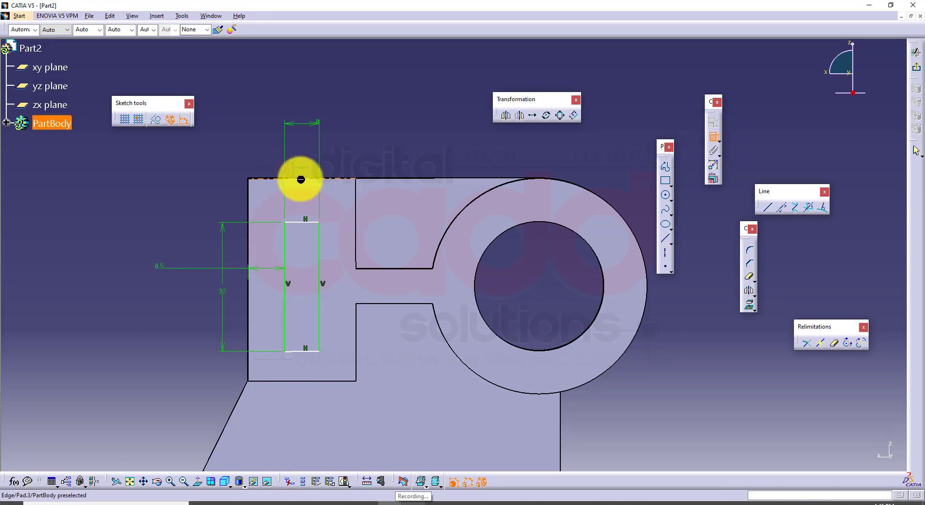
left_click(307, 223)
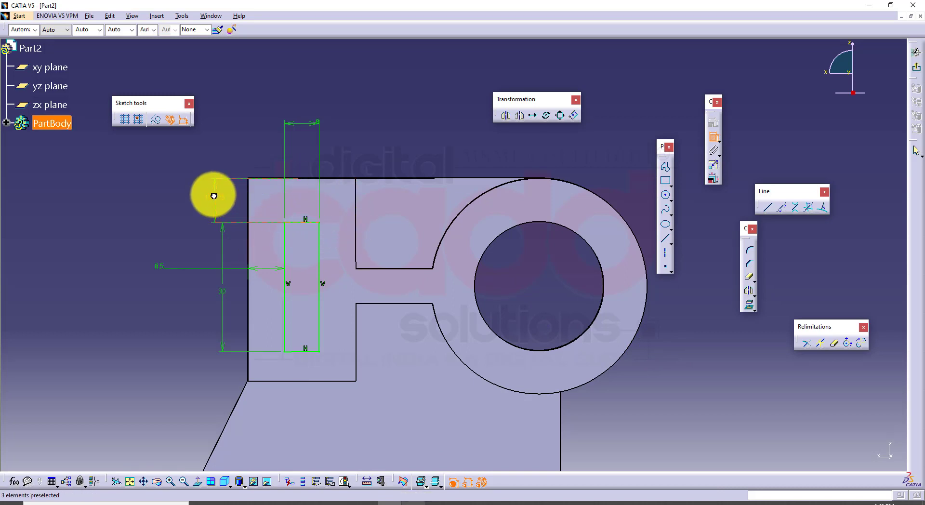
double_click(214, 195)
type("17/2")
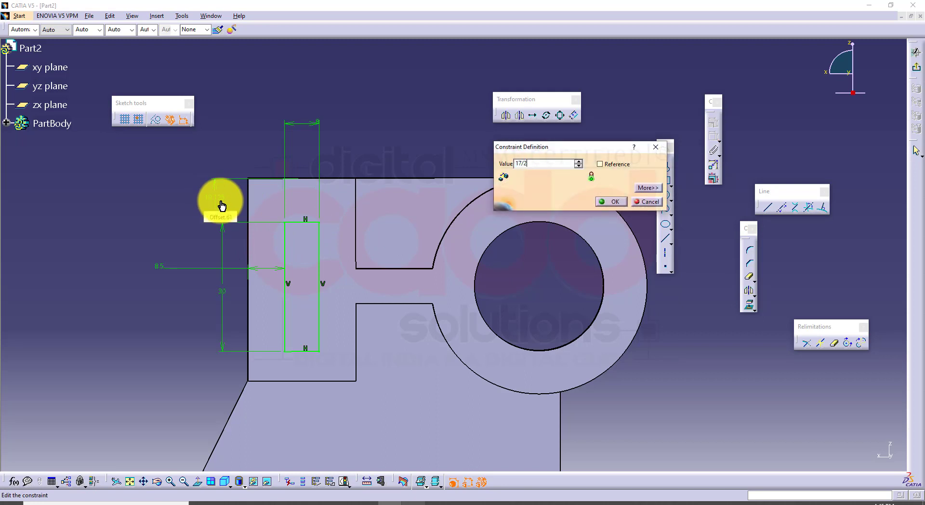
key("Return")
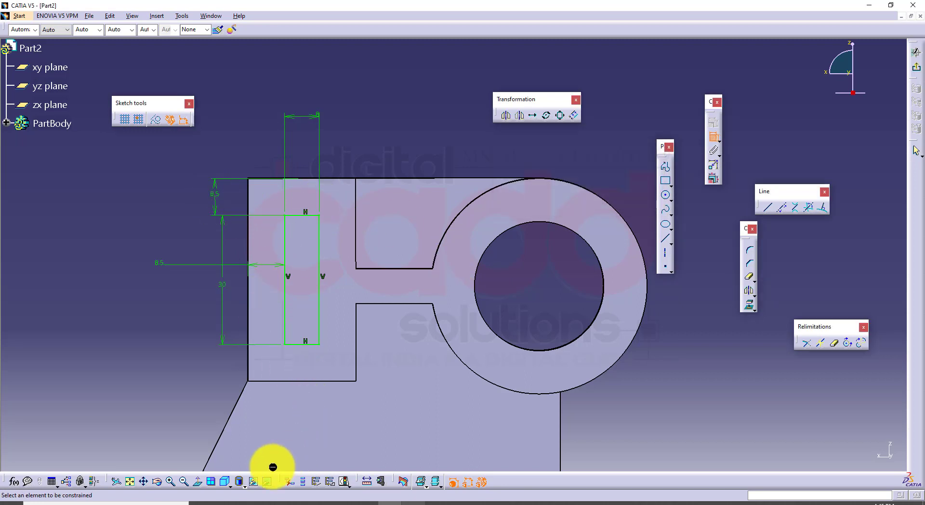
left_click(210, 481)
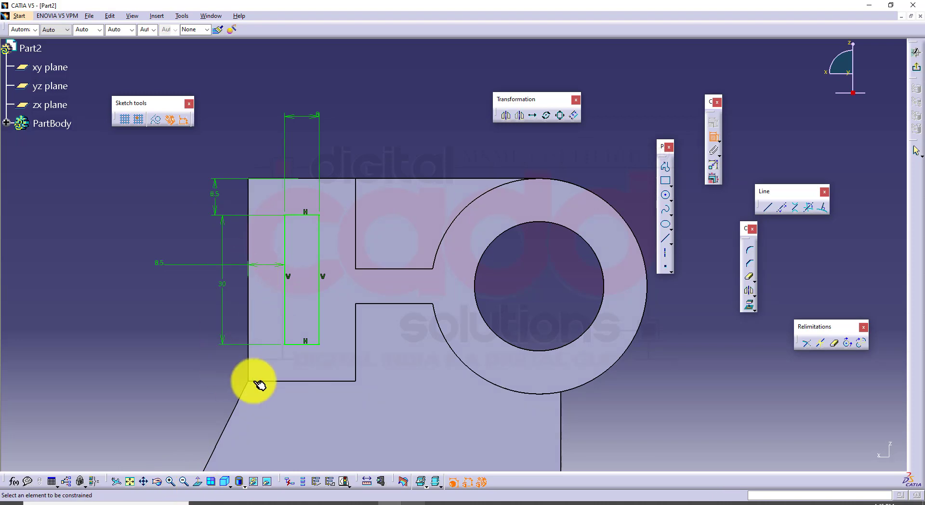
Finish the slot sketch and cut it through the block with a Pocket limited Up to next.
left_click(914, 71)
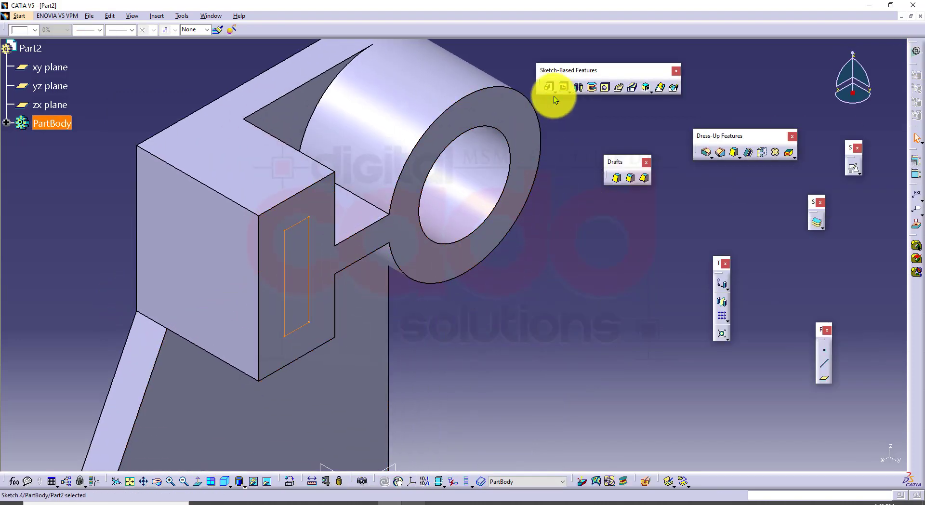
left_click(563, 89)
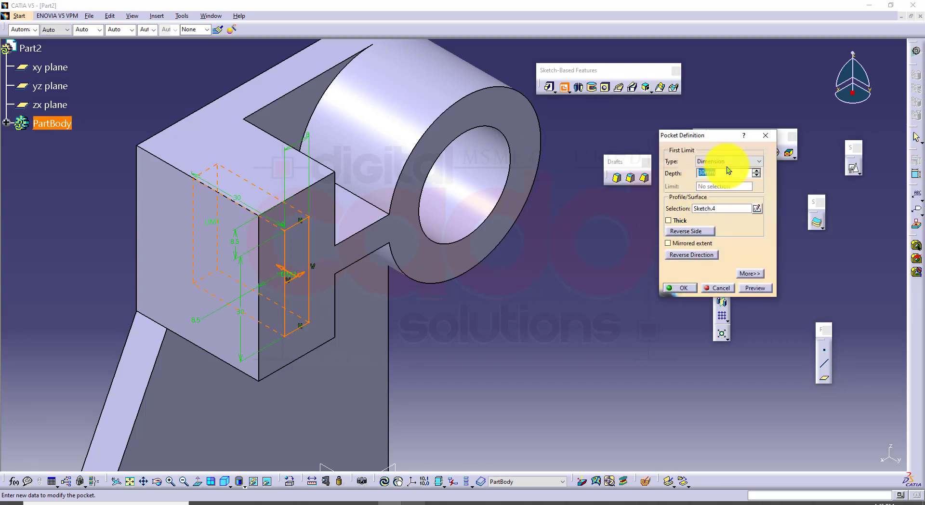
left_click(724, 170)
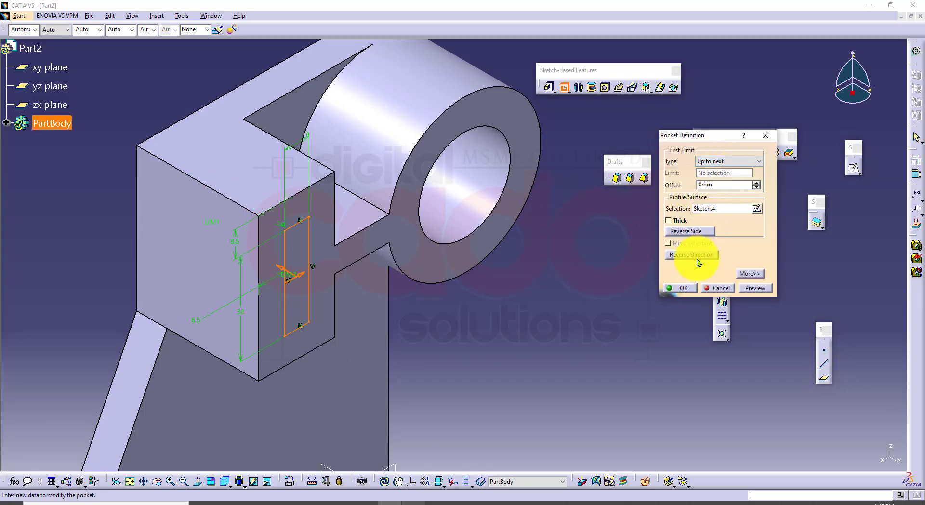
left_click(682, 287)
middle_click_drag(537, 305, 463, 346)
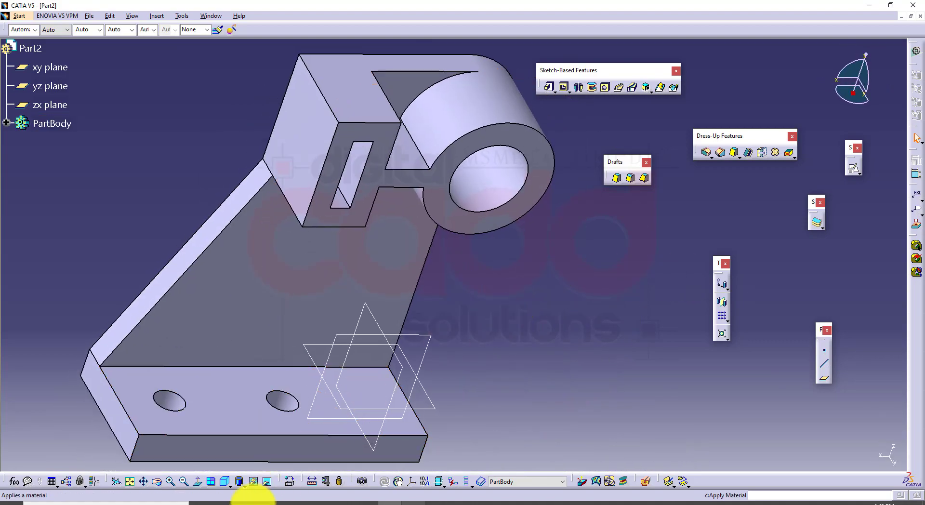
Check drawing 145, then start a positioned sketch in CATIA on the bracket's L-shaped end face and draw a sloped line between boss and base.
left_click(252, 502)
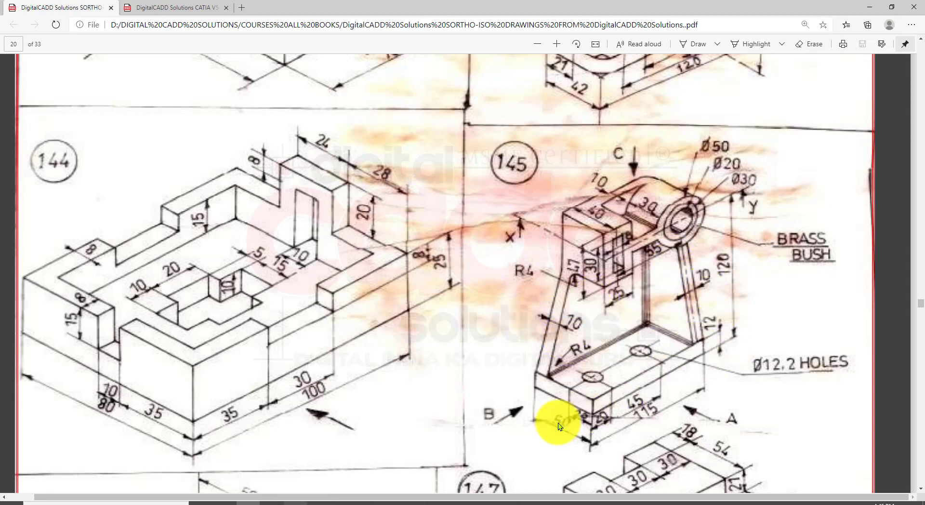
left_click(389, 502)
middle_click_drag(474, 360, 321, 288)
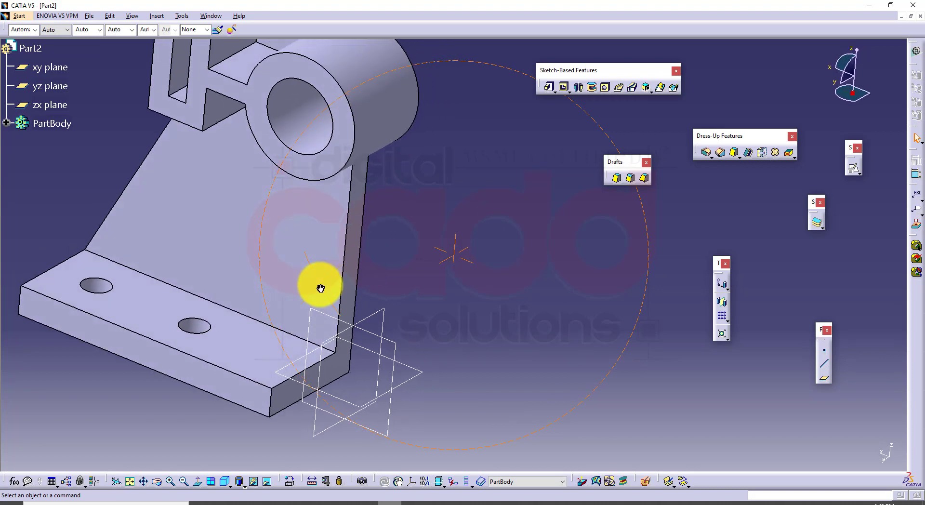
left_click(333, 372)
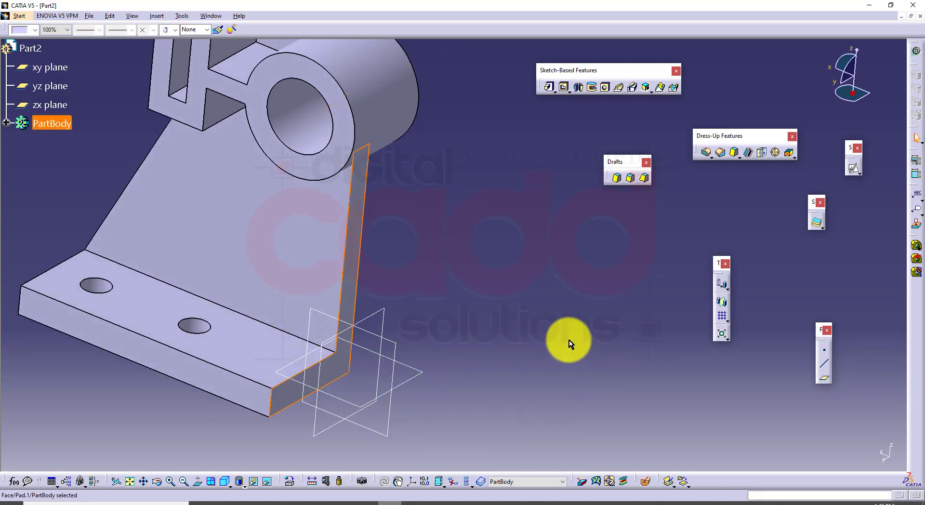
left_click(854, 168)
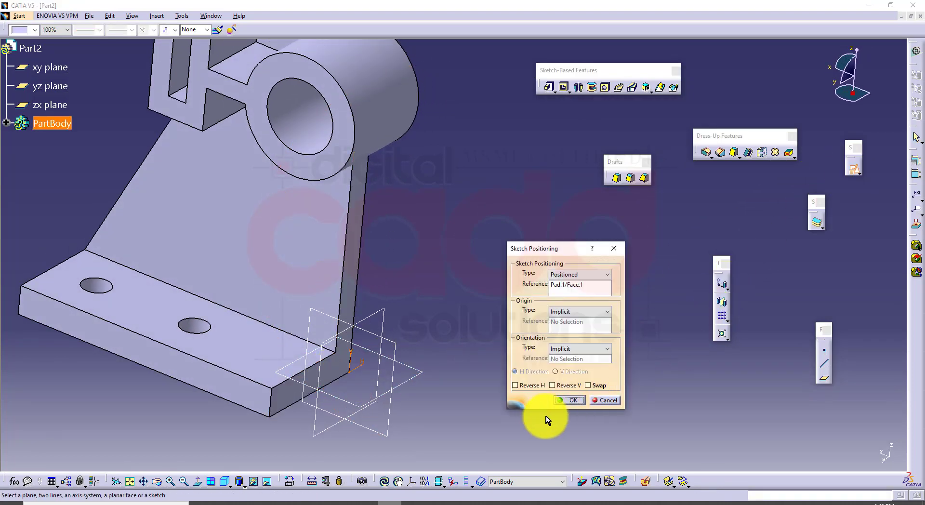
left_click(570, 400)
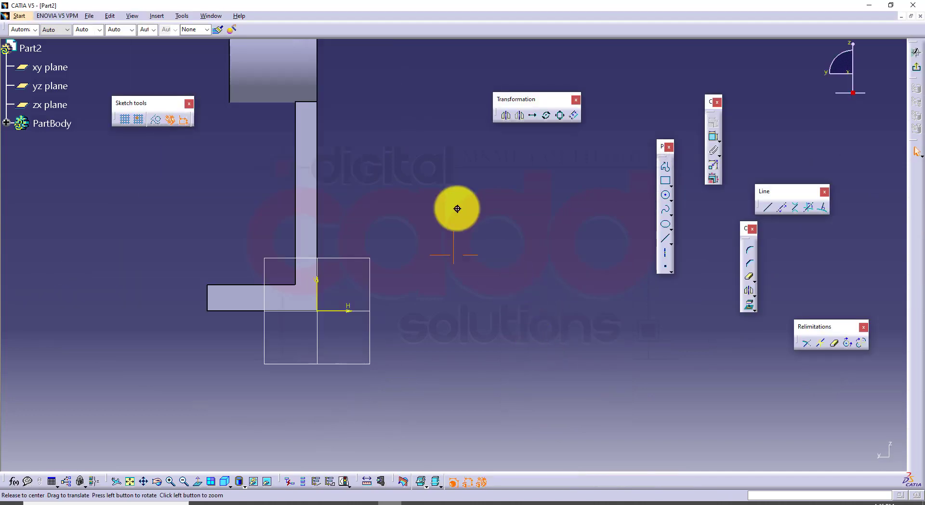
left_click(664, 239)
left_click(293, 237)
left_click(242, 363)
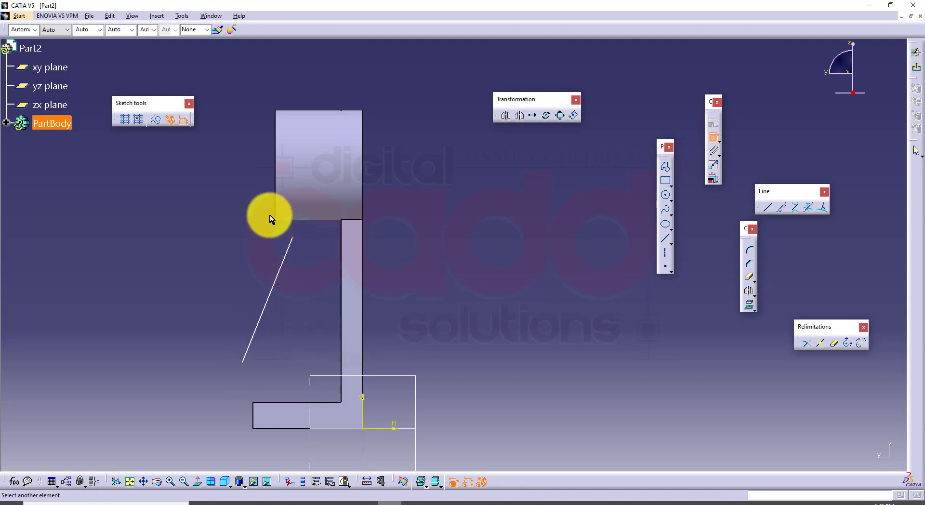
Make the sloped line's upper endpoint coincident with the boss's front edge and its lower endpoint coincident with the base's upper front corner.
right_click(162, 203)
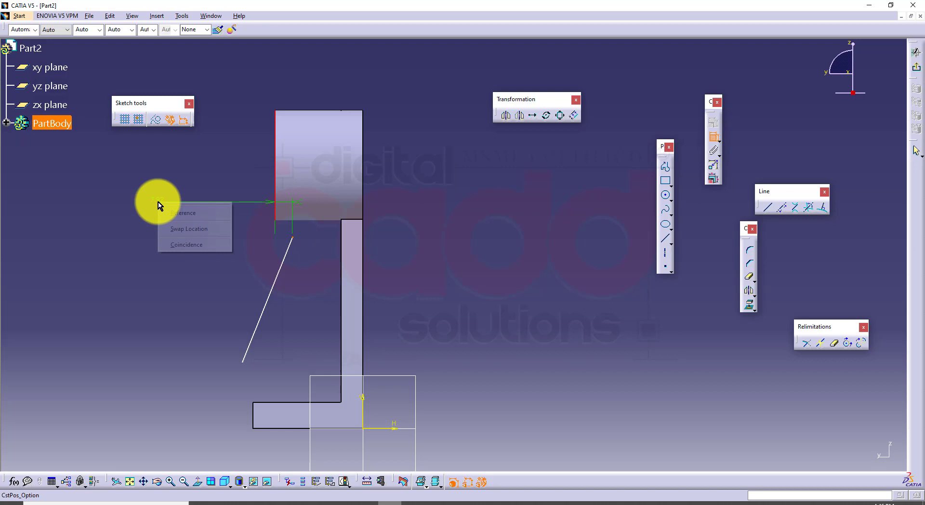
left_click(181, 248)
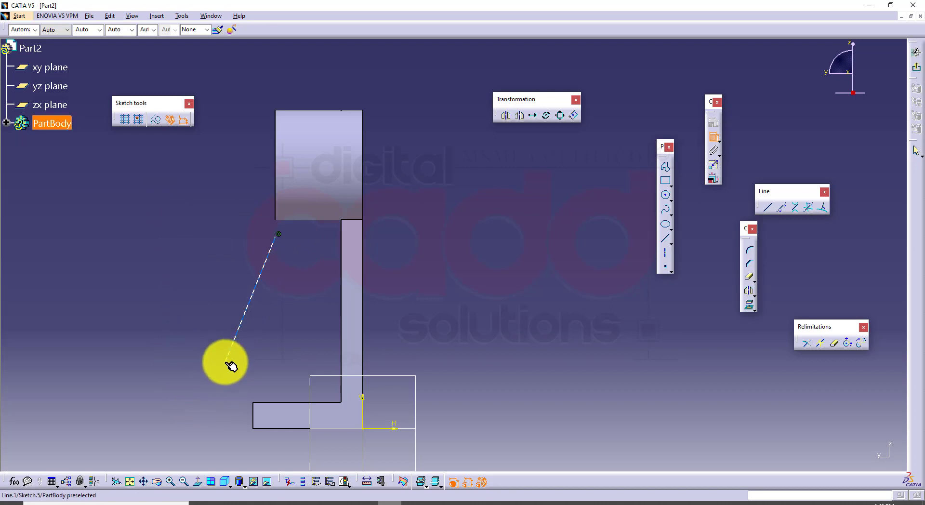
left_click(255, 406)
right_click(130, 291)
left_click(162, 348)
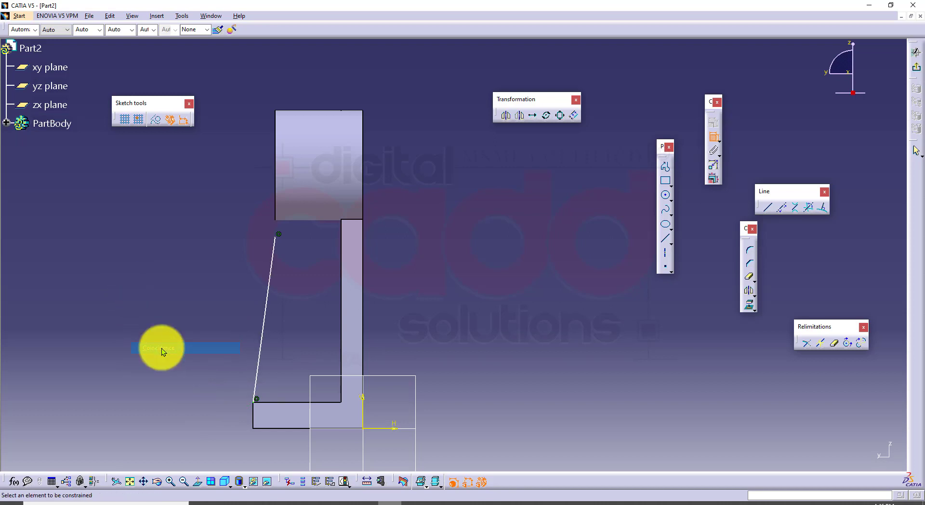
middle_click_drag(268, 353, 289, 376)
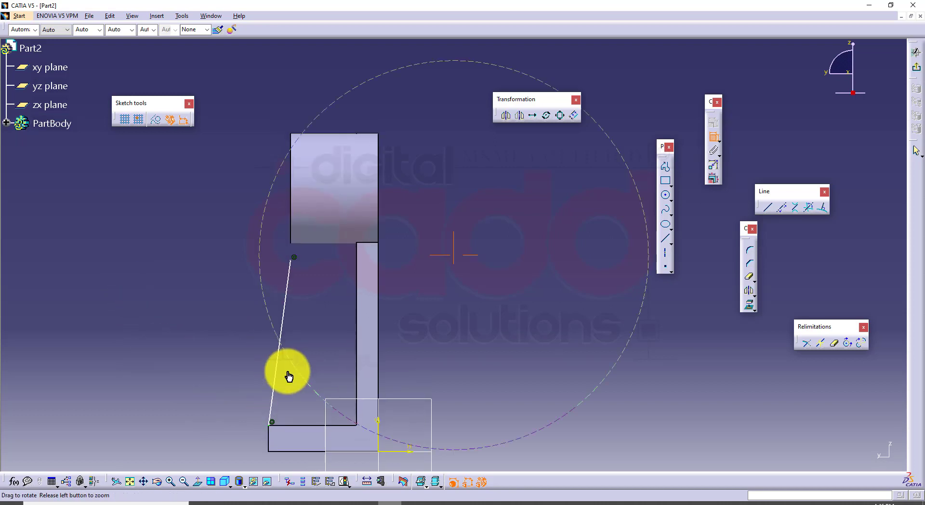
Dimension the line's upper endpoint from the boss axis, check the boss diameter in drawing 145, and set the distance to 25 mm.
left_click(313, 184)
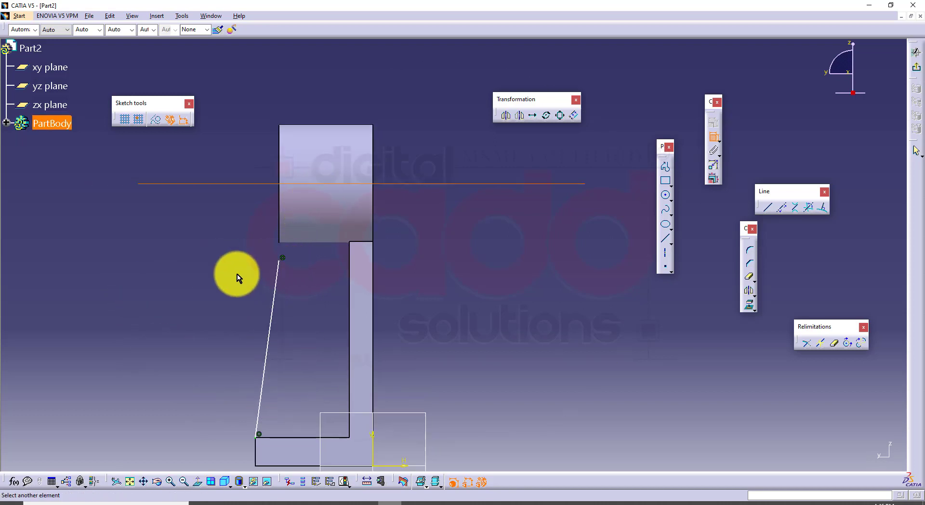
left_click(279, 263)
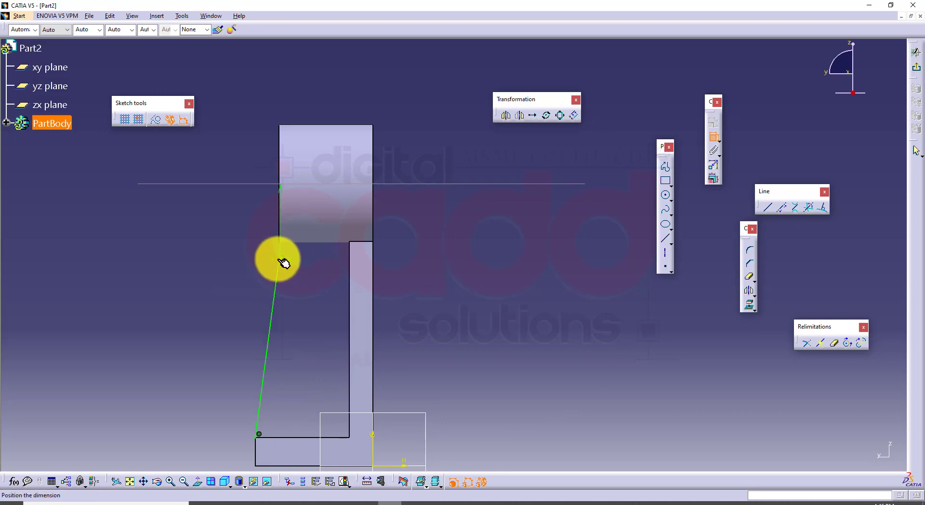
left_click(189, 242)
left_click(256, 502)
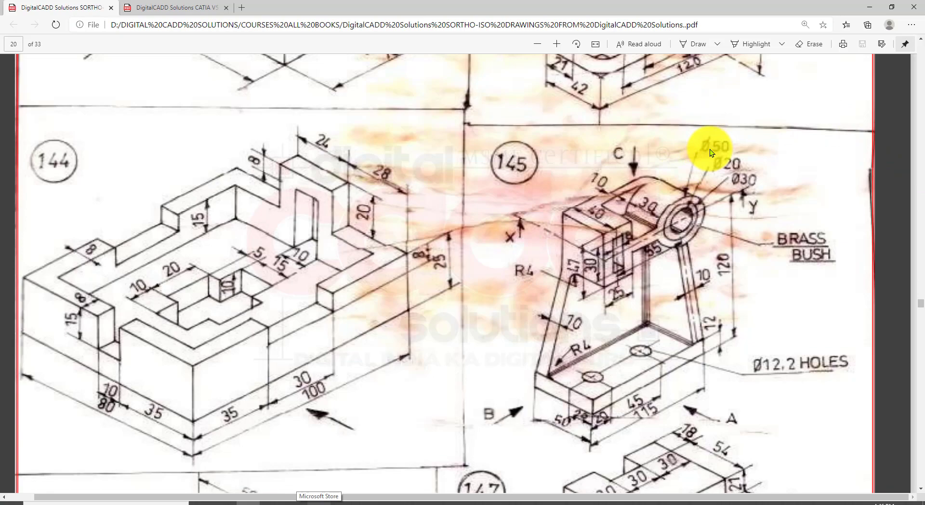
left_click(383, 501)
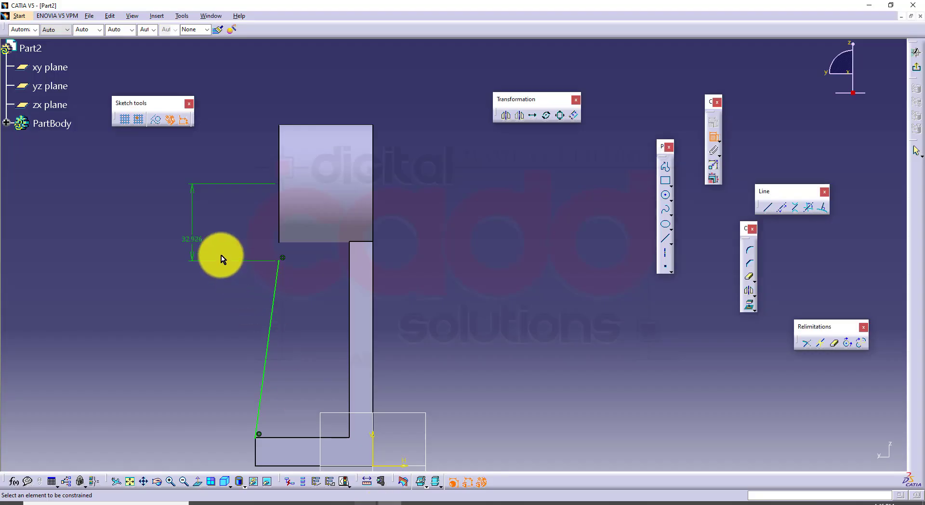
double_click(194, 239)
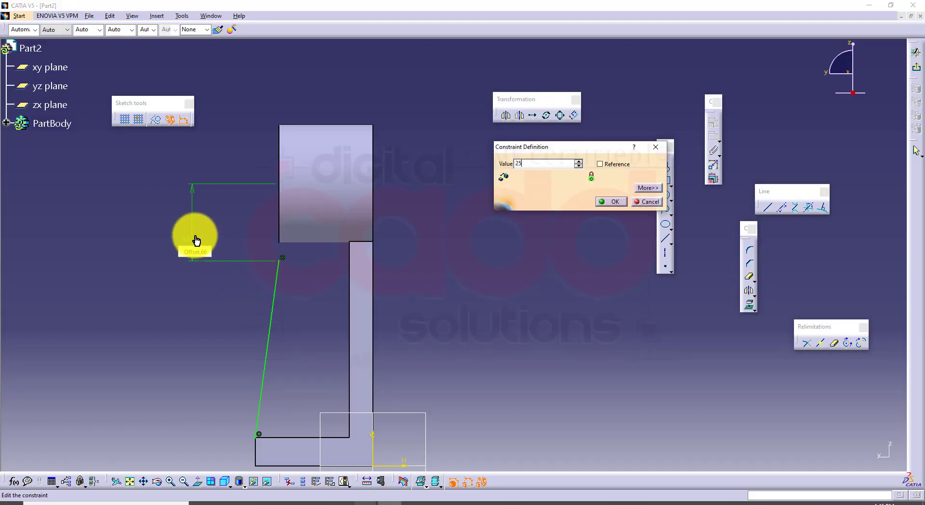
key("Return")
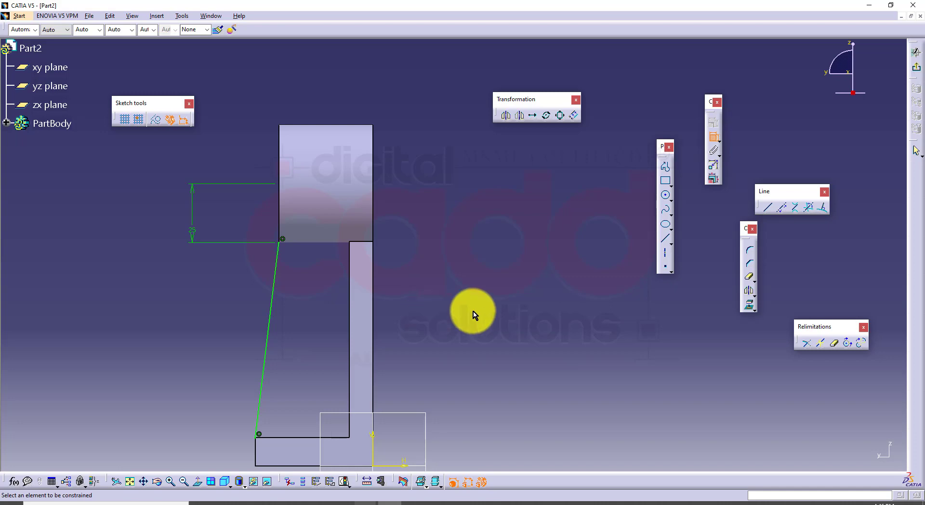
Exit the sloped line sketch, start a Pad from it and reverse the extrusion direction inward over the base.
left_click(922, 73)
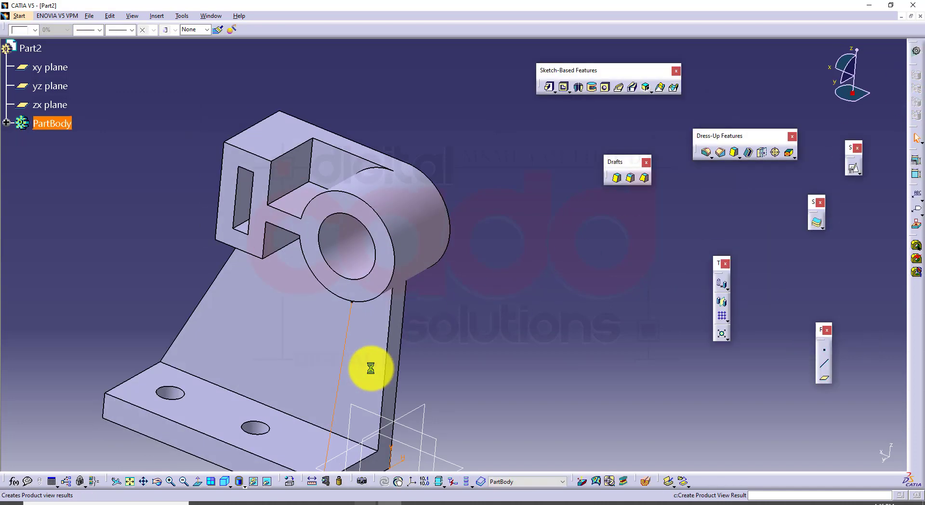
mouse_move(368, 367)
middle_mouse_down()
mouse_move(371, 386)
mouse_move(483, 309)
mouse_move(424, 310)
mouse_move(384, 332)
middle_mouse_up()
left_click(544, 88)
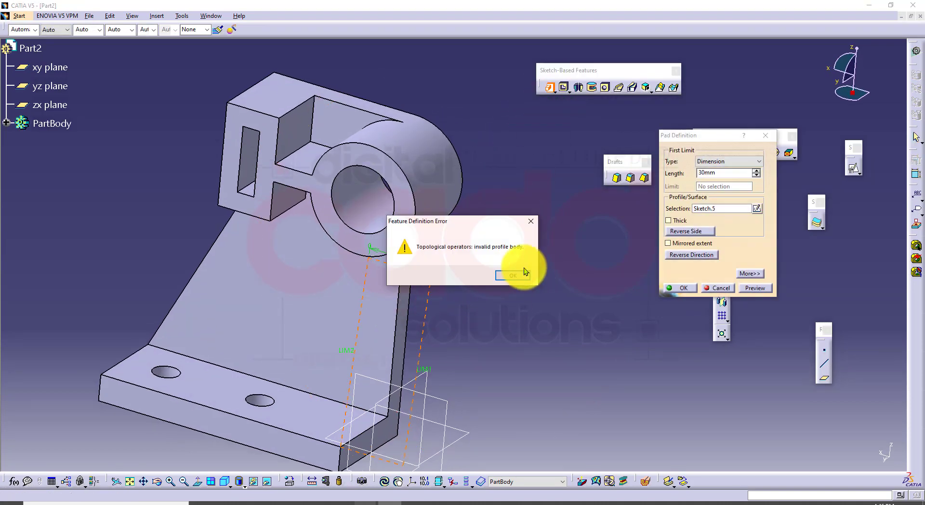
left_click(513, 276)
middle_click_drag(469, 378, 374, 297)
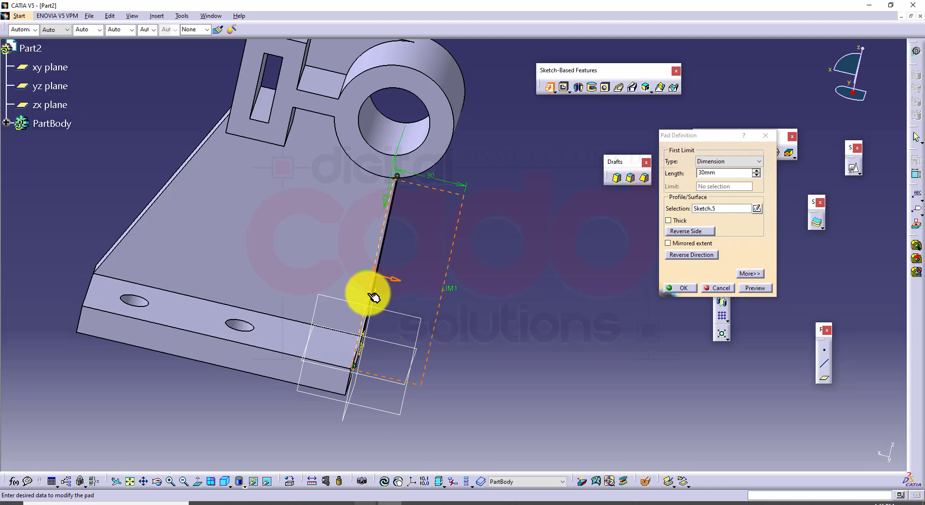
left_click(396, 280)
middle_click_drag(510, 254, 436, 243)
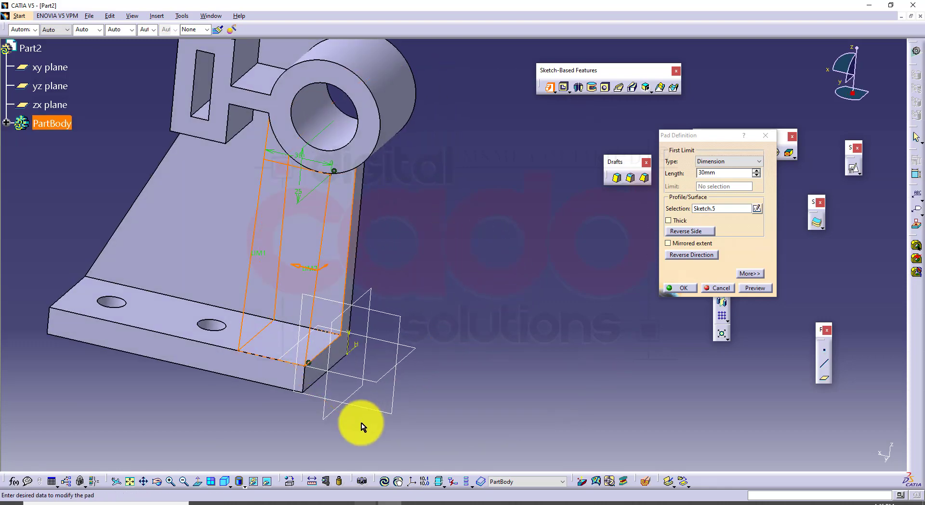
Check the side rib's thickness in drawing 145, then return to CATIA and create the rib Pad with a length of 10 mm.
left_click(251, 503)
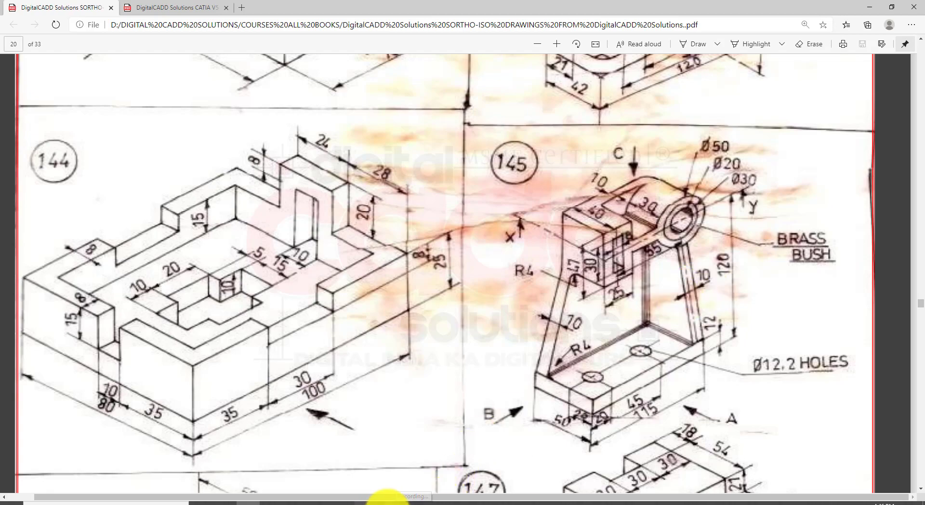
left_click(383, 502)
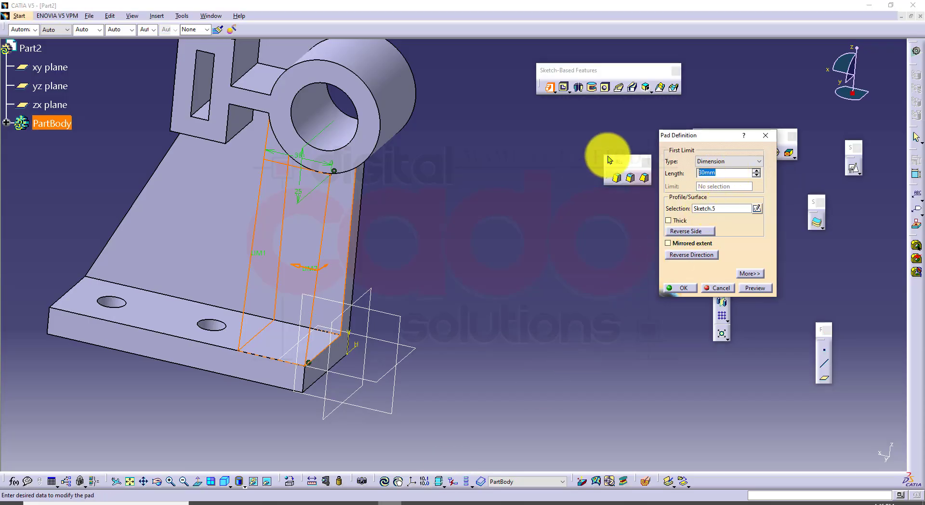
left_click(756, 288)
left_click(681, 288)
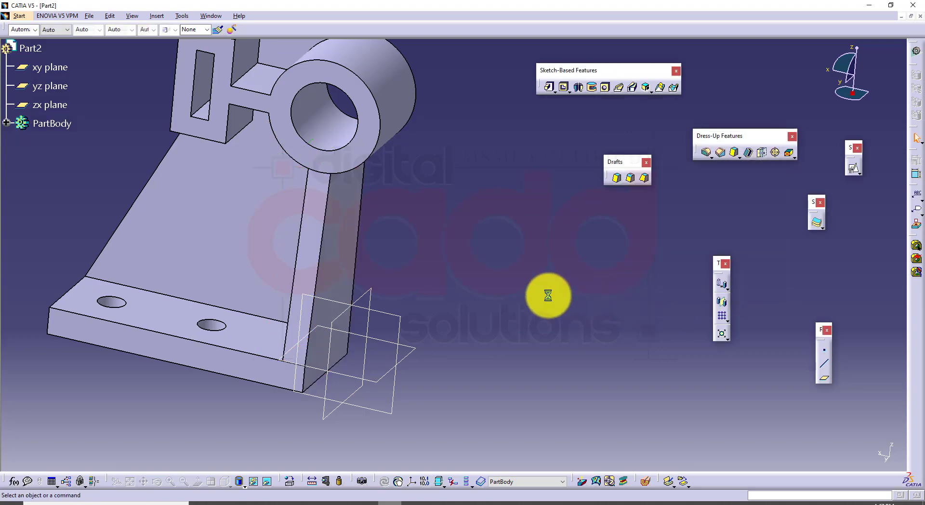
Inspect the bracket in isometric view by sweeping a Dynamic Sectioning plane through it, then leave the section.
middle_click_drag(548, 295, 359, 404)
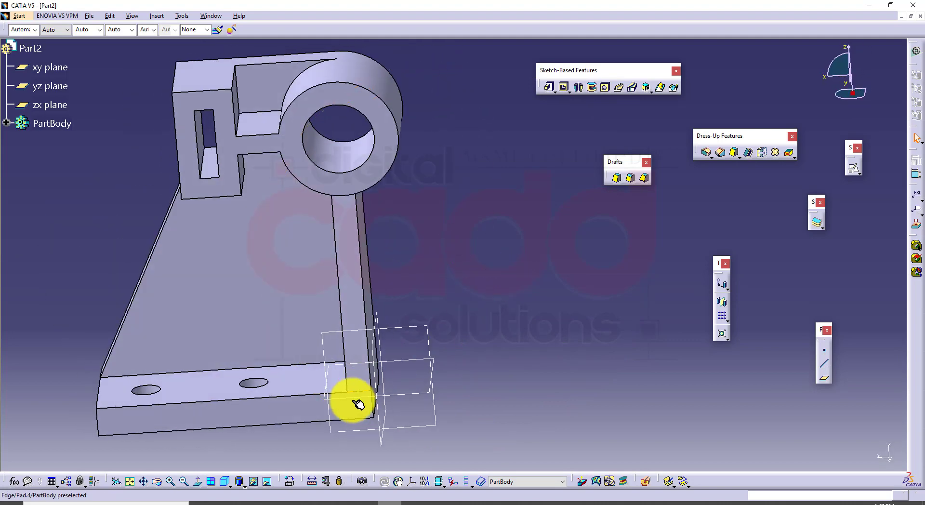
left_click(220, 484)
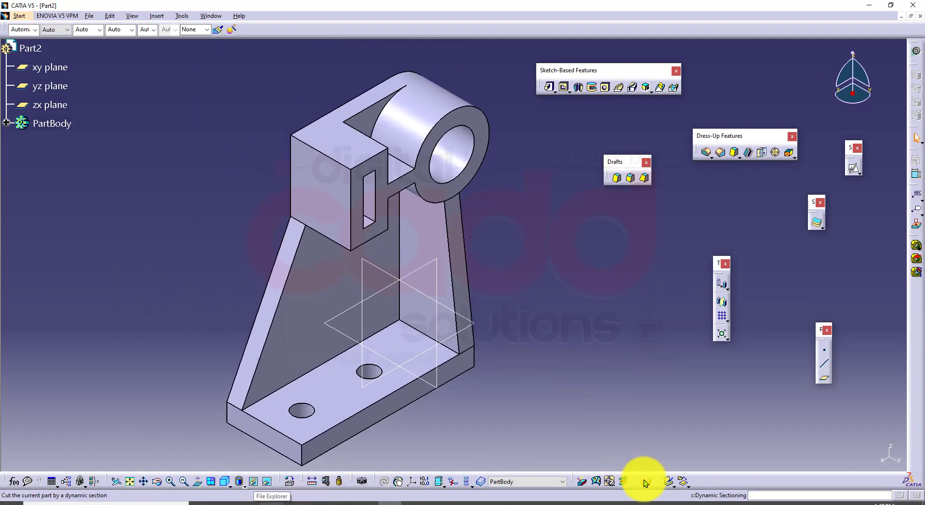
left_click(645, 480)
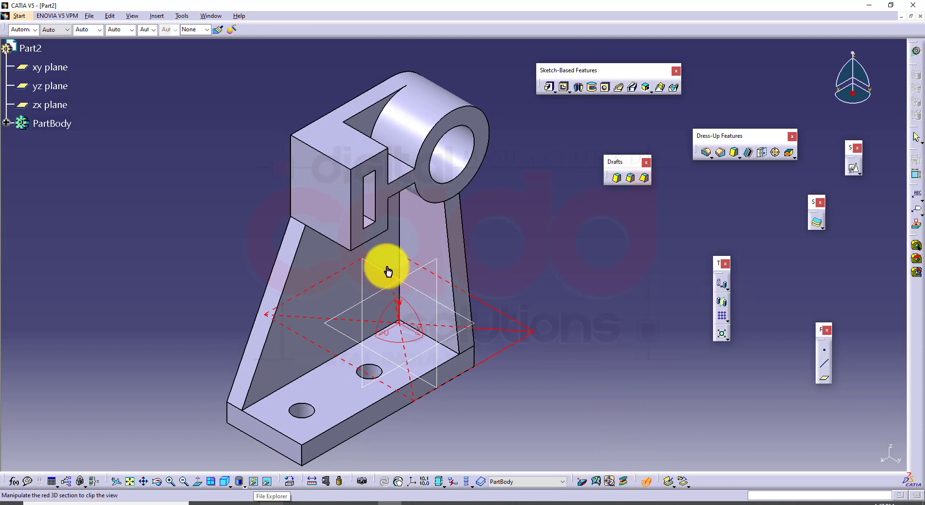
left_click(416, 269)
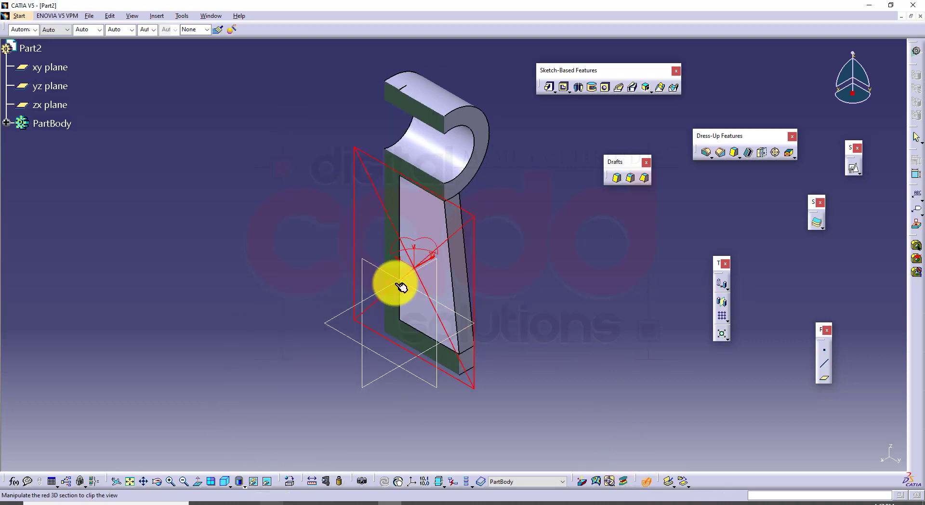
left_click_drag(411, 269, 248, 371)
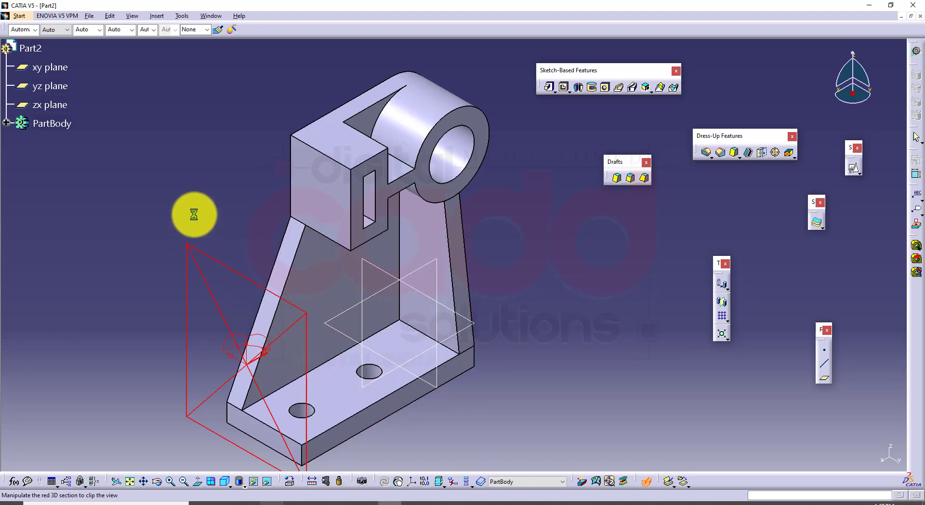
key("Escape")
Colour the whole PartBody light blue and return the bracket to the isometric view.
left_click(53, 123)
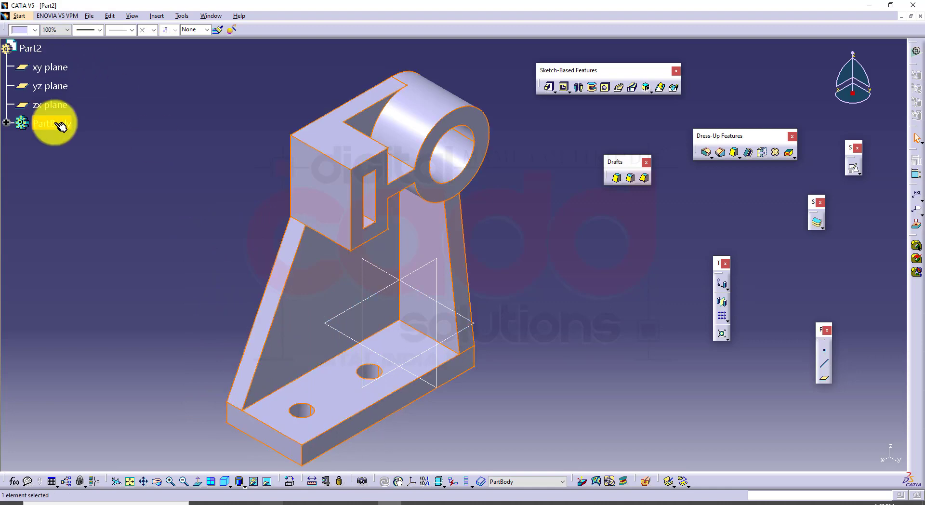
left_click(35, 30)
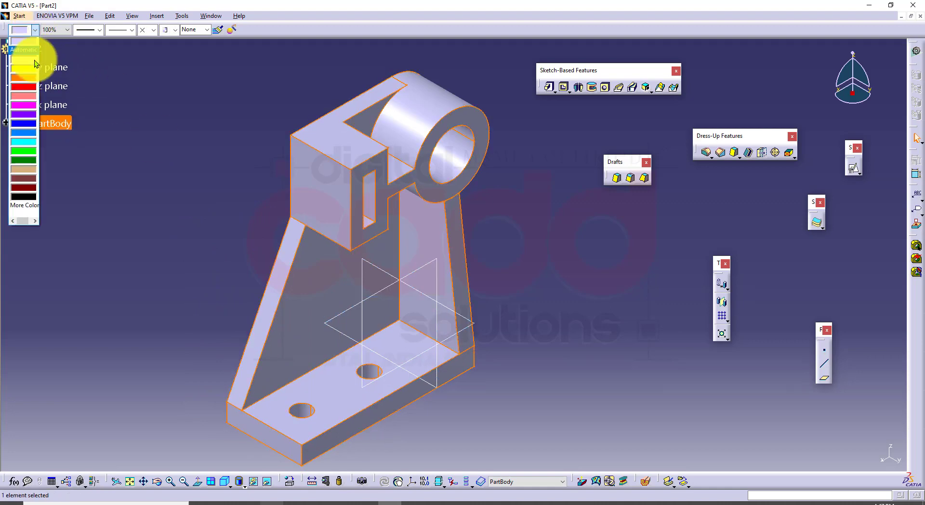
left_click(25, 133)
left_click(160, 263)
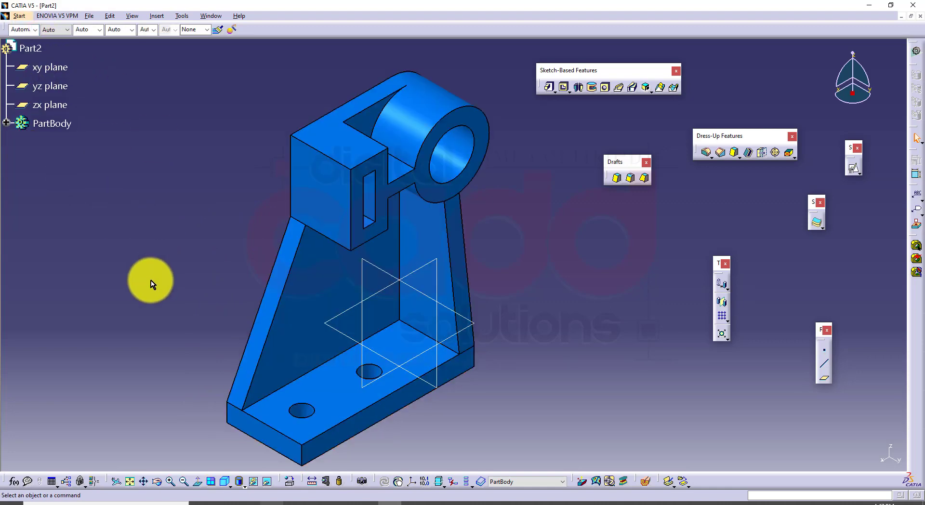
middle_click_drag(281, 312, 386, 384)
left_click(224, 481)
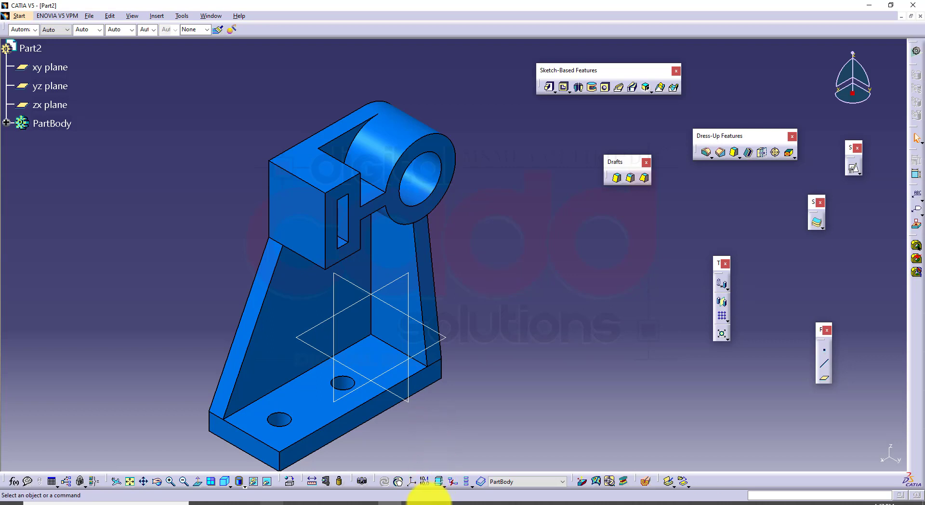
left_click(411, 503)
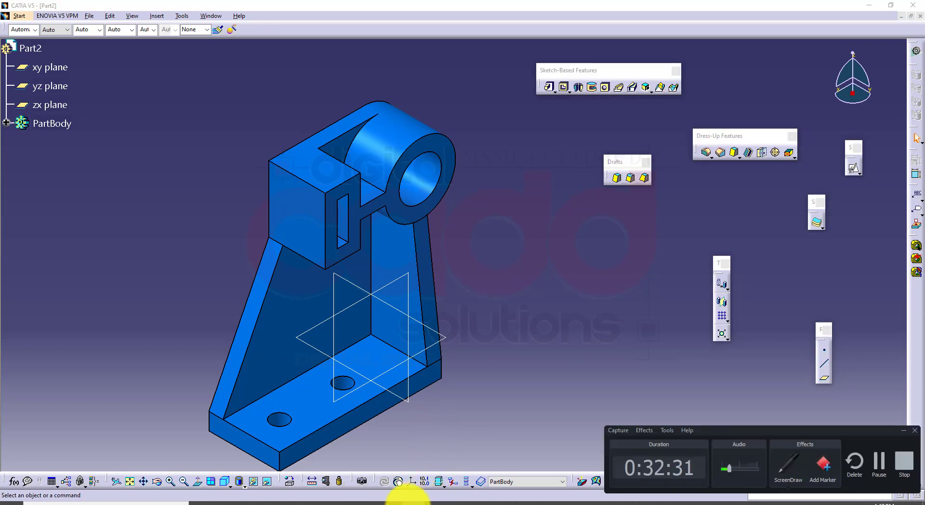
left_click(415, 504)
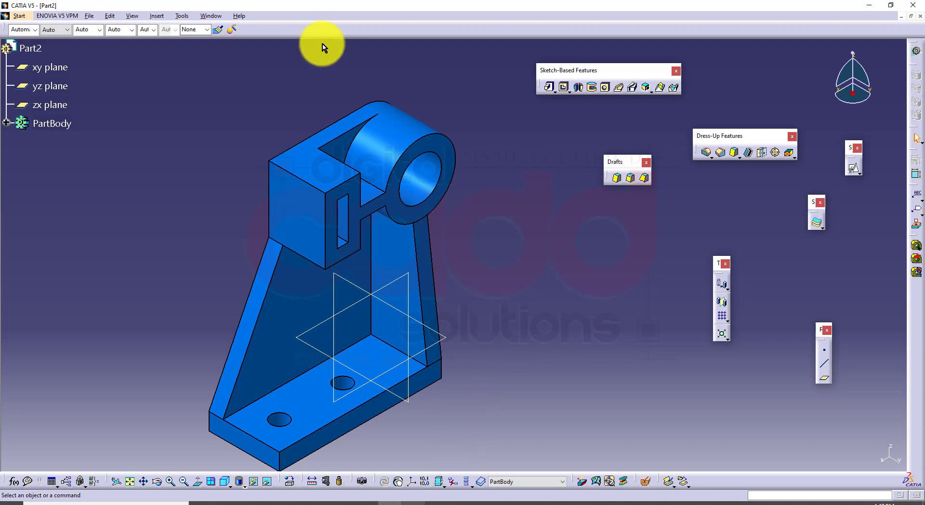
middle_click_drag(436, 284, 434, 278)
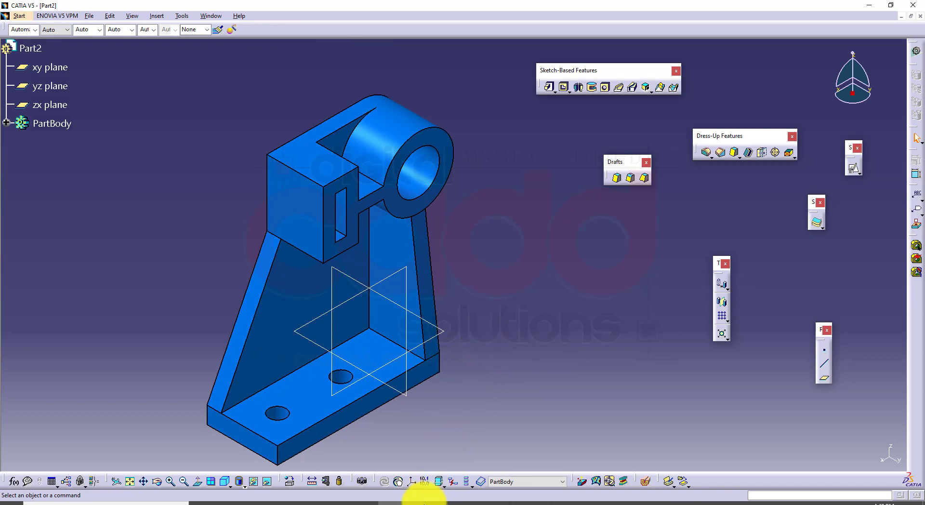
left_click(421, 504)
left_click(881, 463)
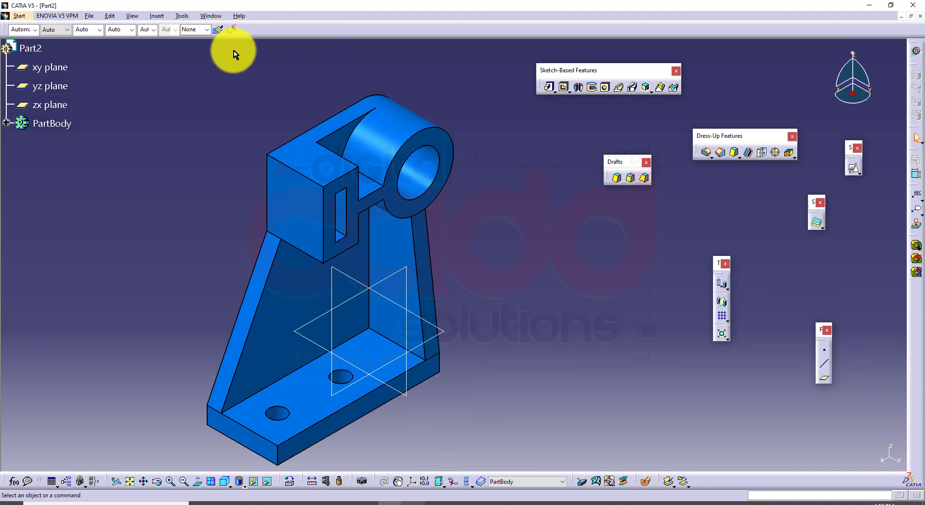
Tile the Part2 and Part1 windows vertically and reposition each model so it fits within its own window.
left_click(212, 16)
left_click(235, 51)
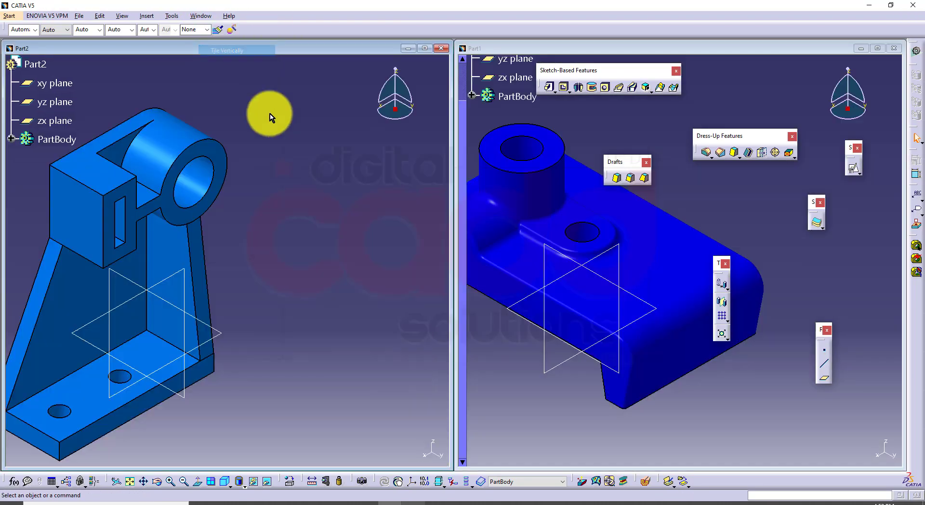
left_click(611, 363)
middle_click_drag(617, 370, 607, 339)
middle_click_drag(244, 303, 315, 300)
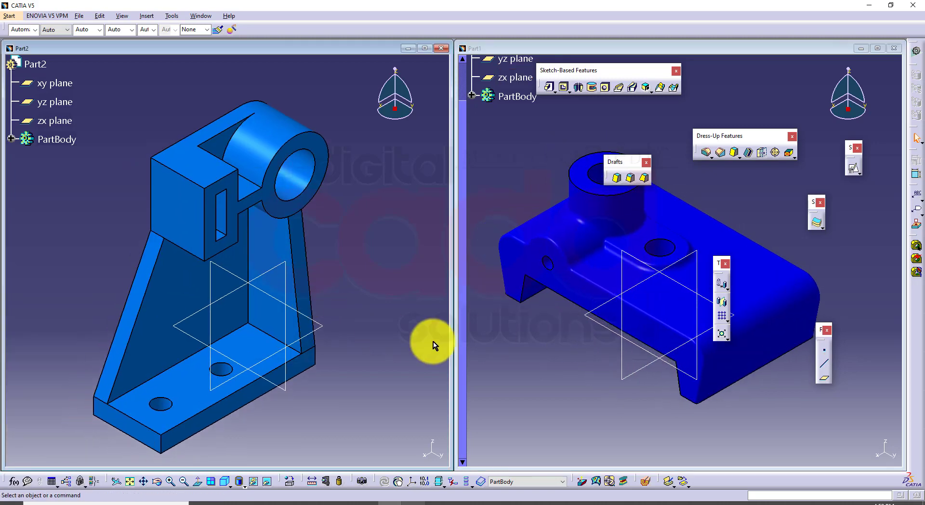
left_click(620, 369)
middle_click_drag(608, 370, 599, 368)
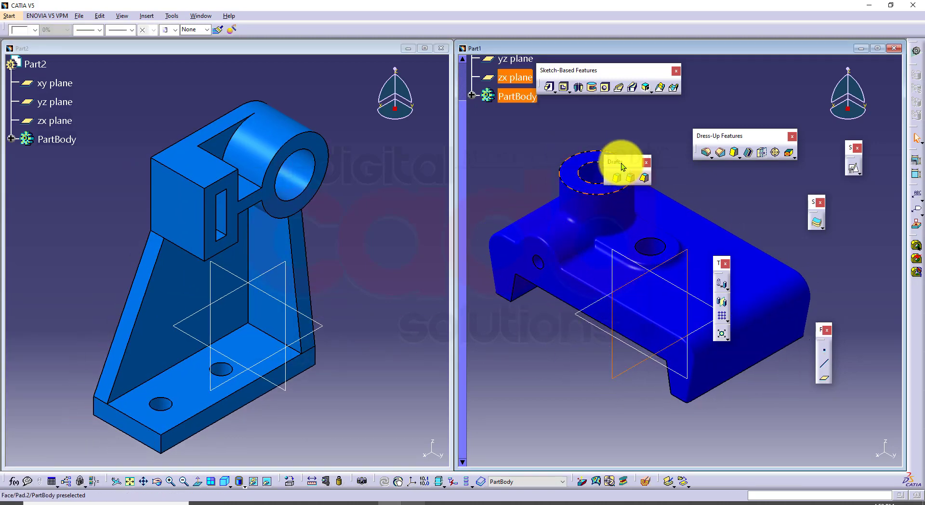
Move the Drafts, Sketch-Based Features, Dress-Up Features and transformation toolbars clear of the Part1 model and clear the selection.
left_click_drag(621, 162, 797, 86)
left_click_drag(620, 72, 663, 74)
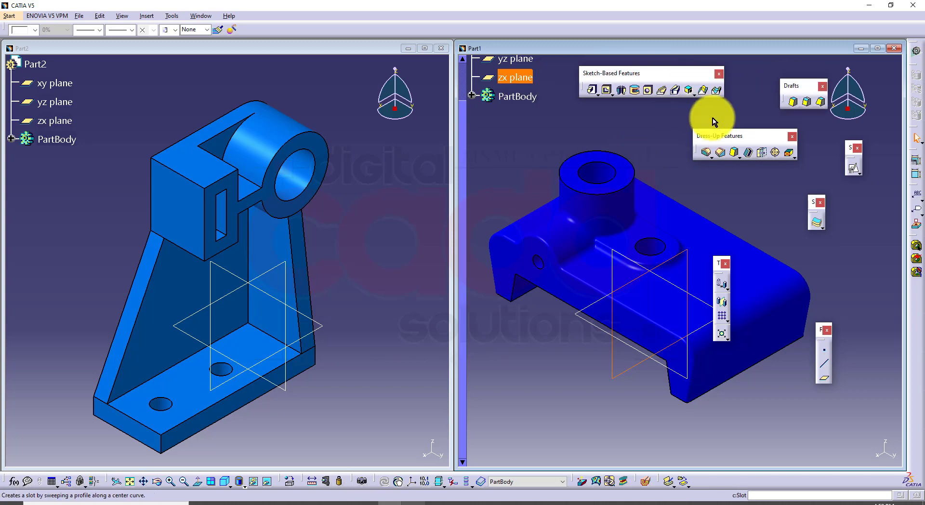
left_click_drag(797, 149, 864, 181)
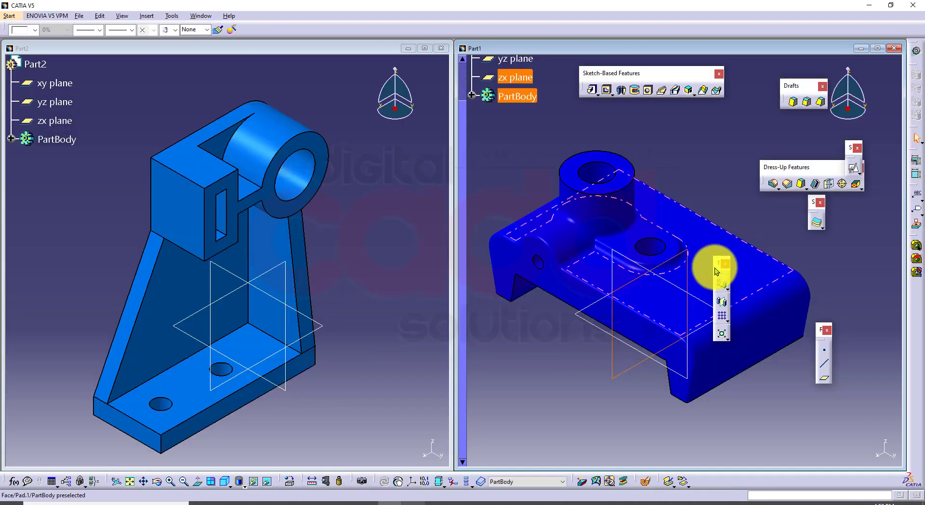
left_click_drag(719, 264, 871, 256)
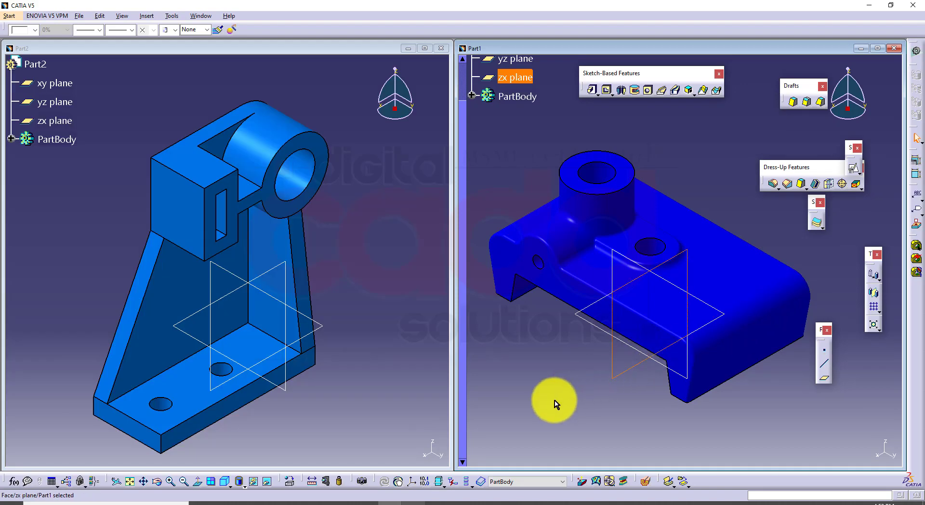
left_click(553, 403)
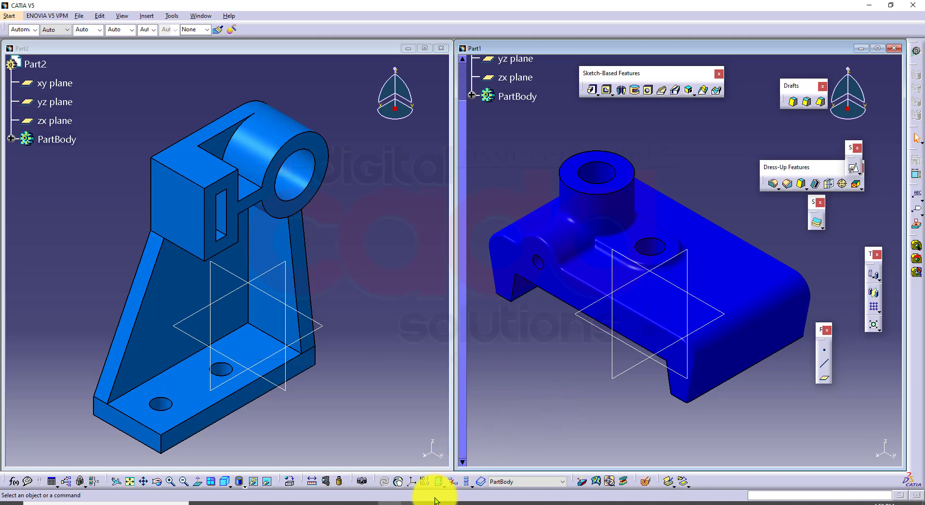
left_click(410, 502)
left_click(587, 422)
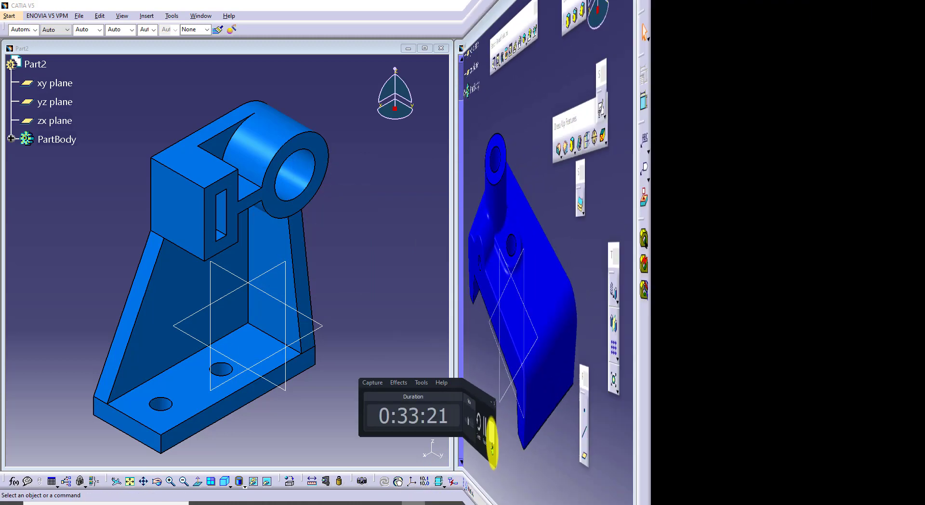